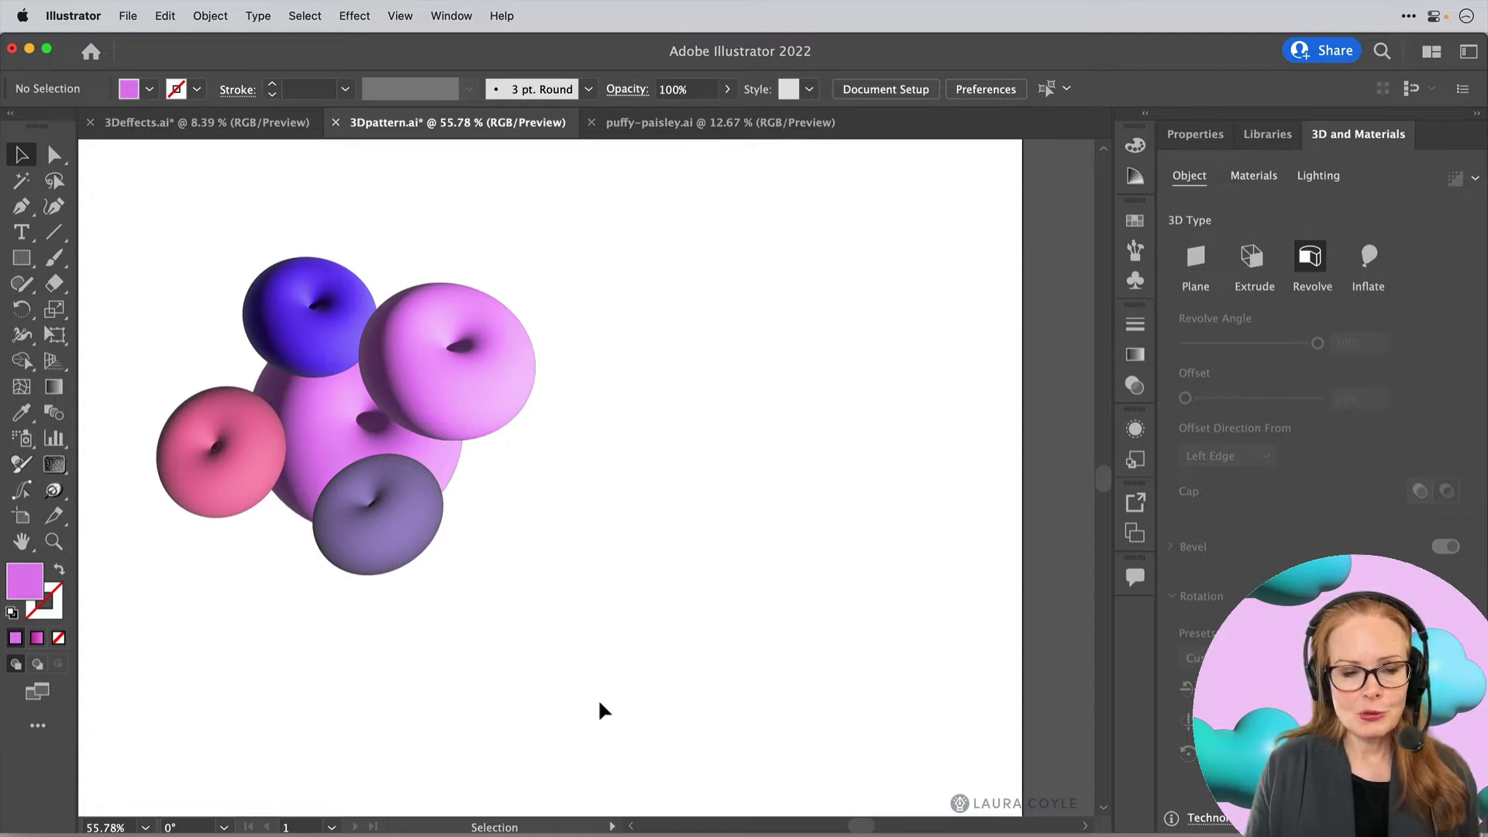
Duplicate the five-donut cluster level to the right, then check it in Outline and Preview
left_click_drag(143, 226, 612, 649)
left_click_drag(329, 448, 760, 454)
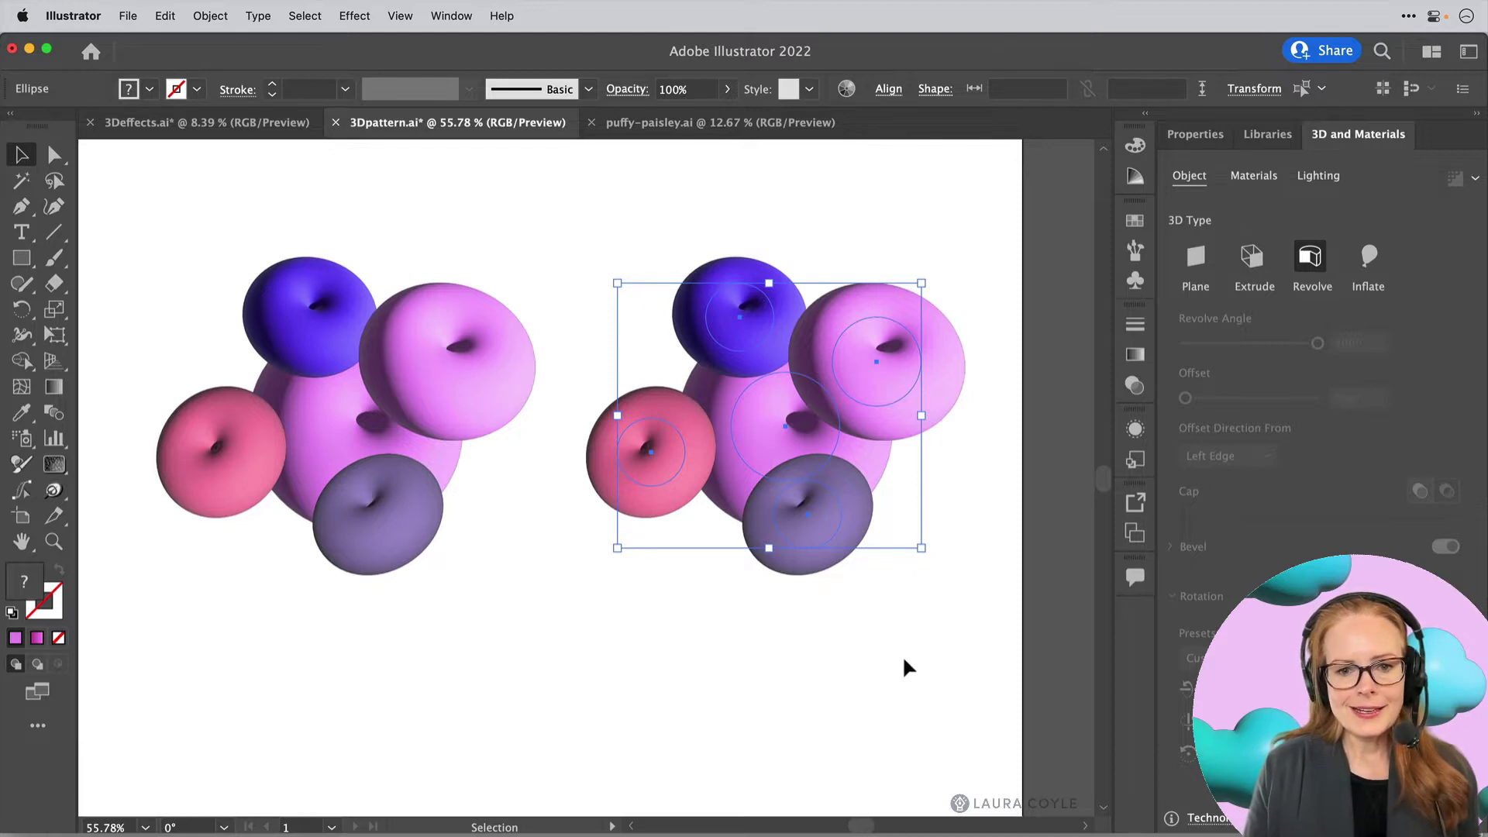
left_click(720, 642)
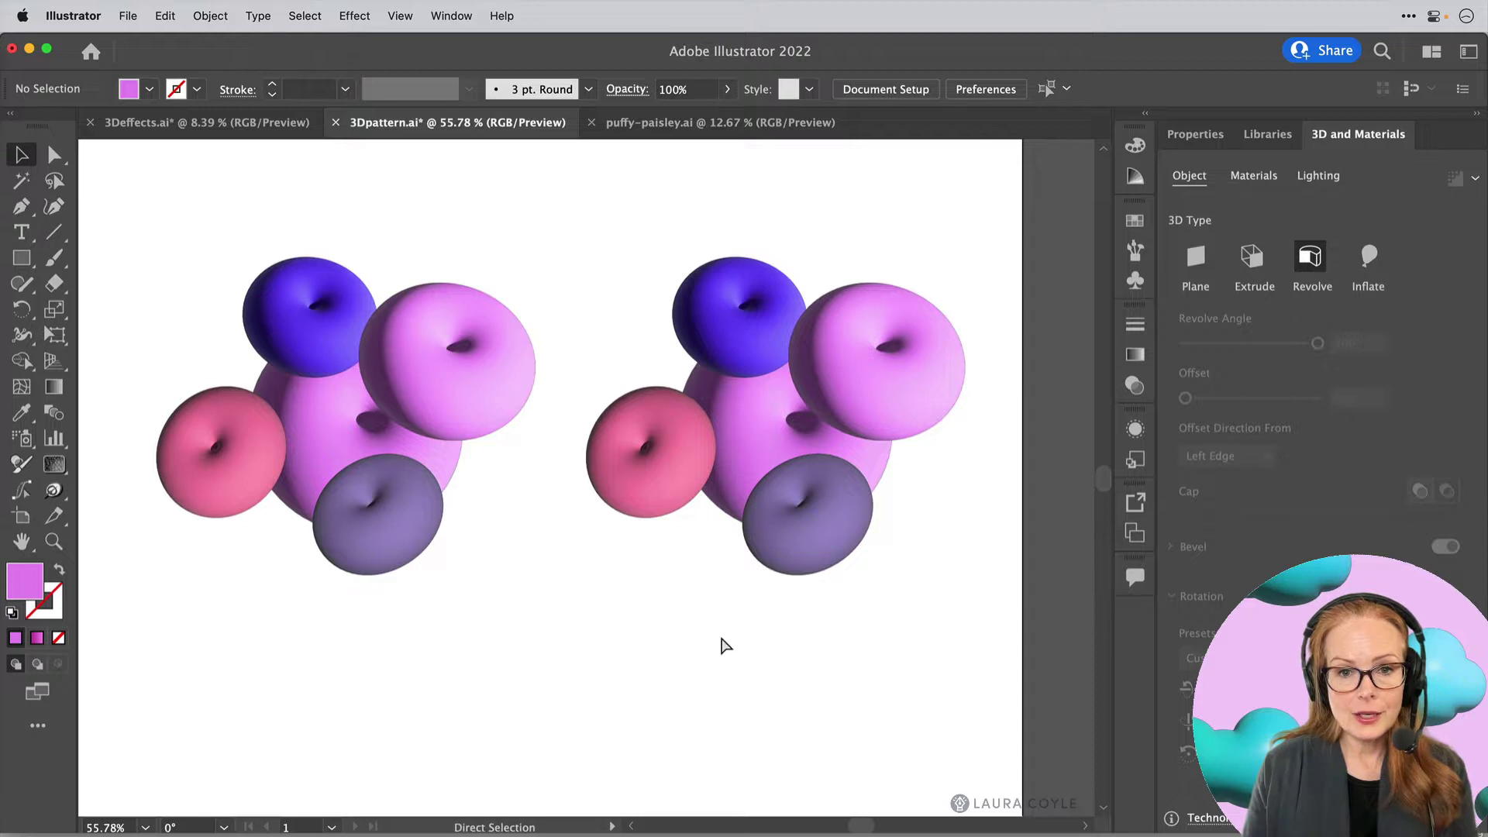
key("super+y")
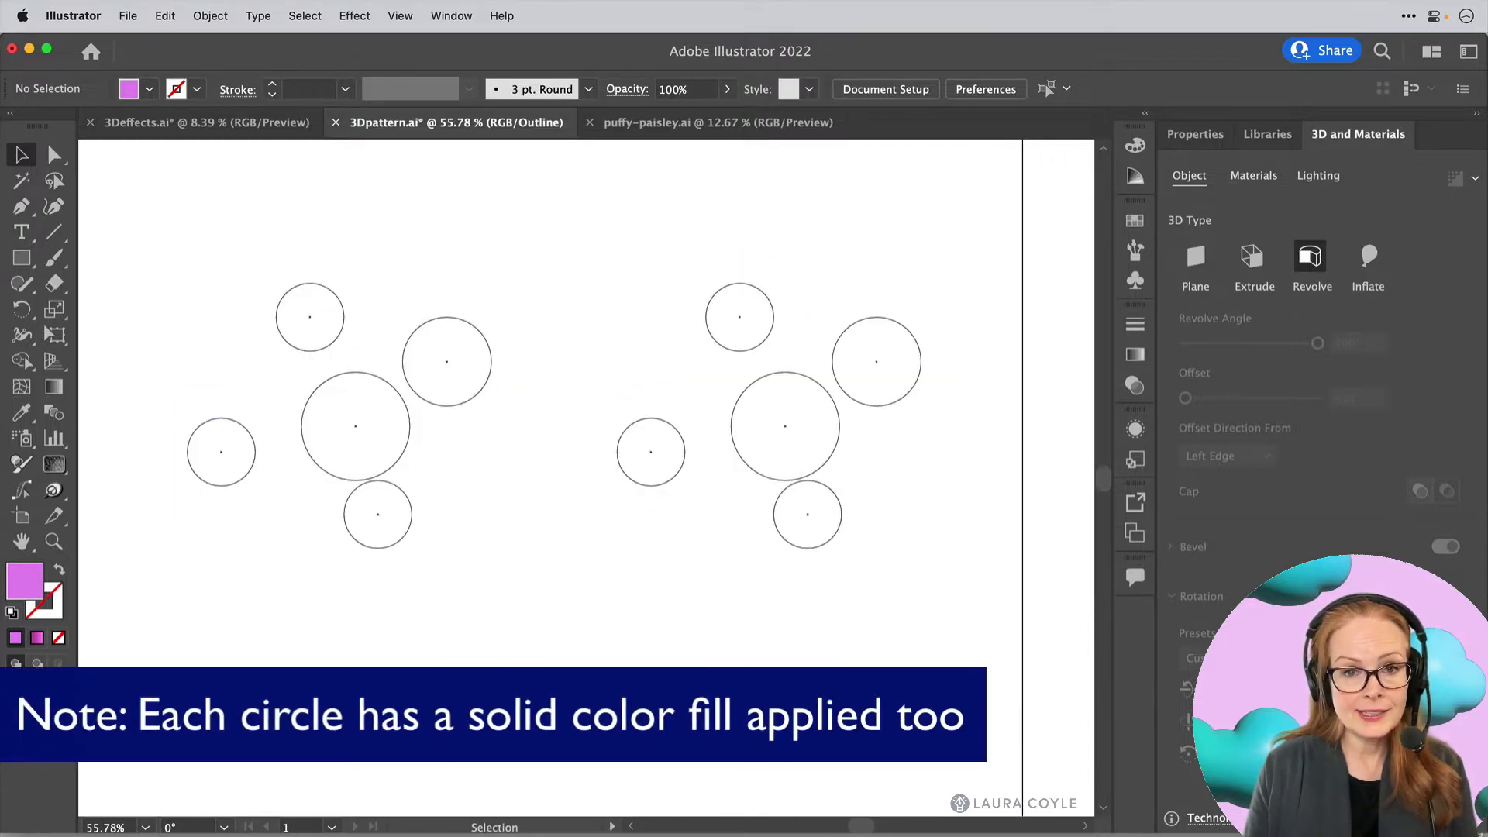
key("super+y")
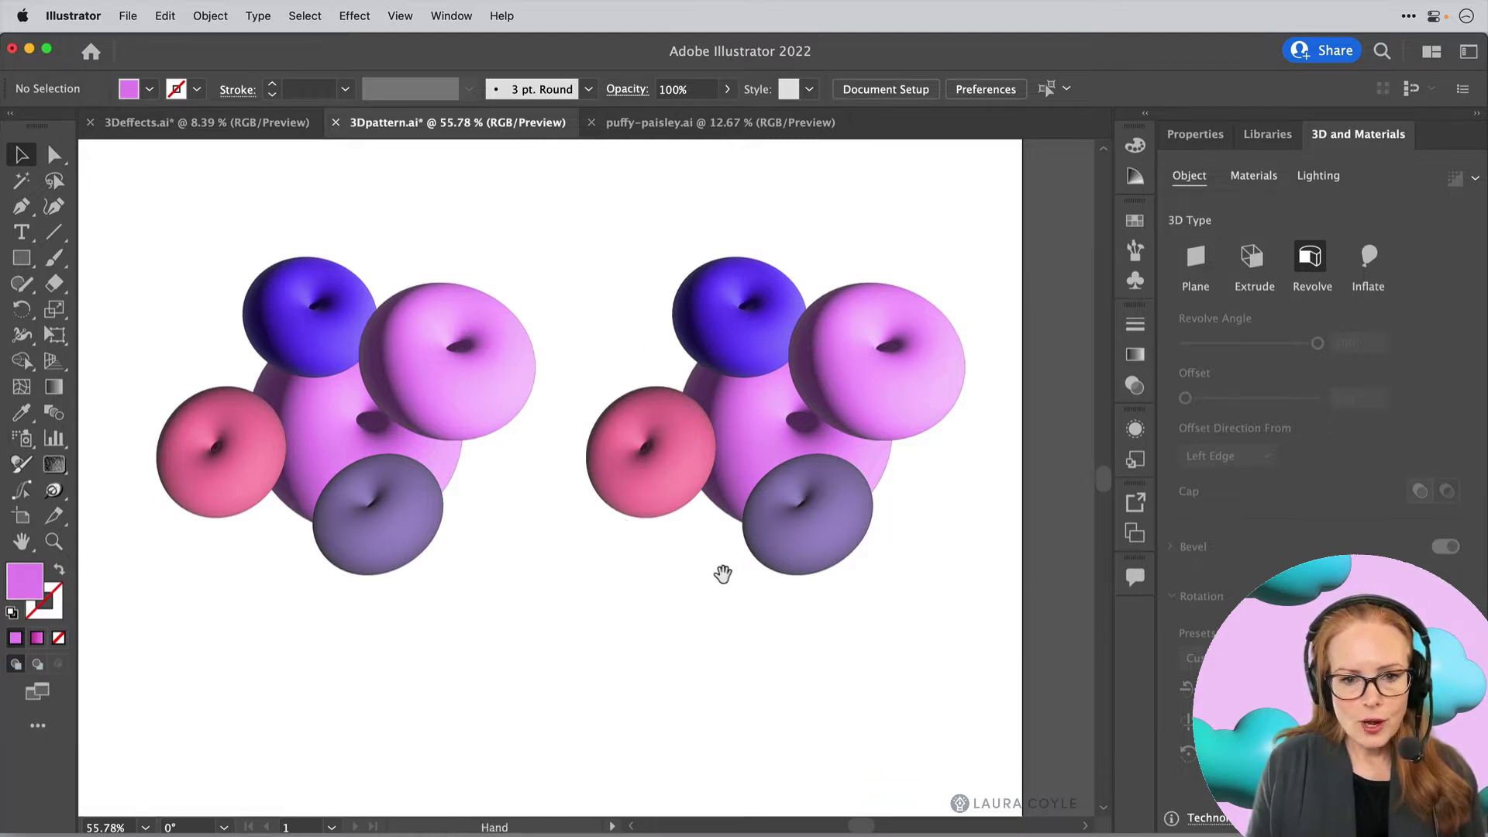
left_click_drag(724, 572, 677, 599)
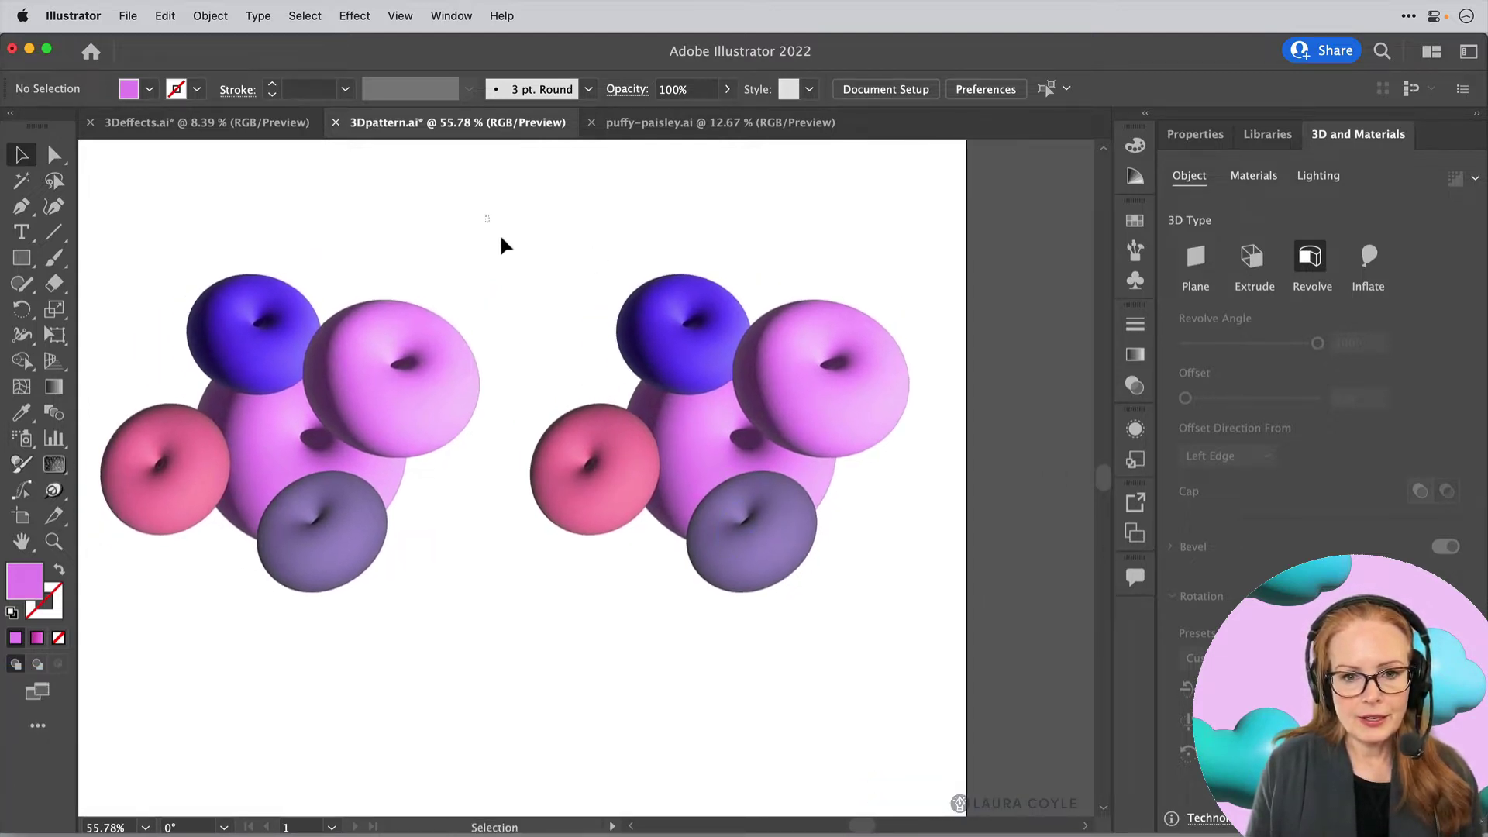
Select the copied cluster and bring up Recolor Artwork, moving its panel clear of the art
left_click_drag(546, 293, 921, 702)
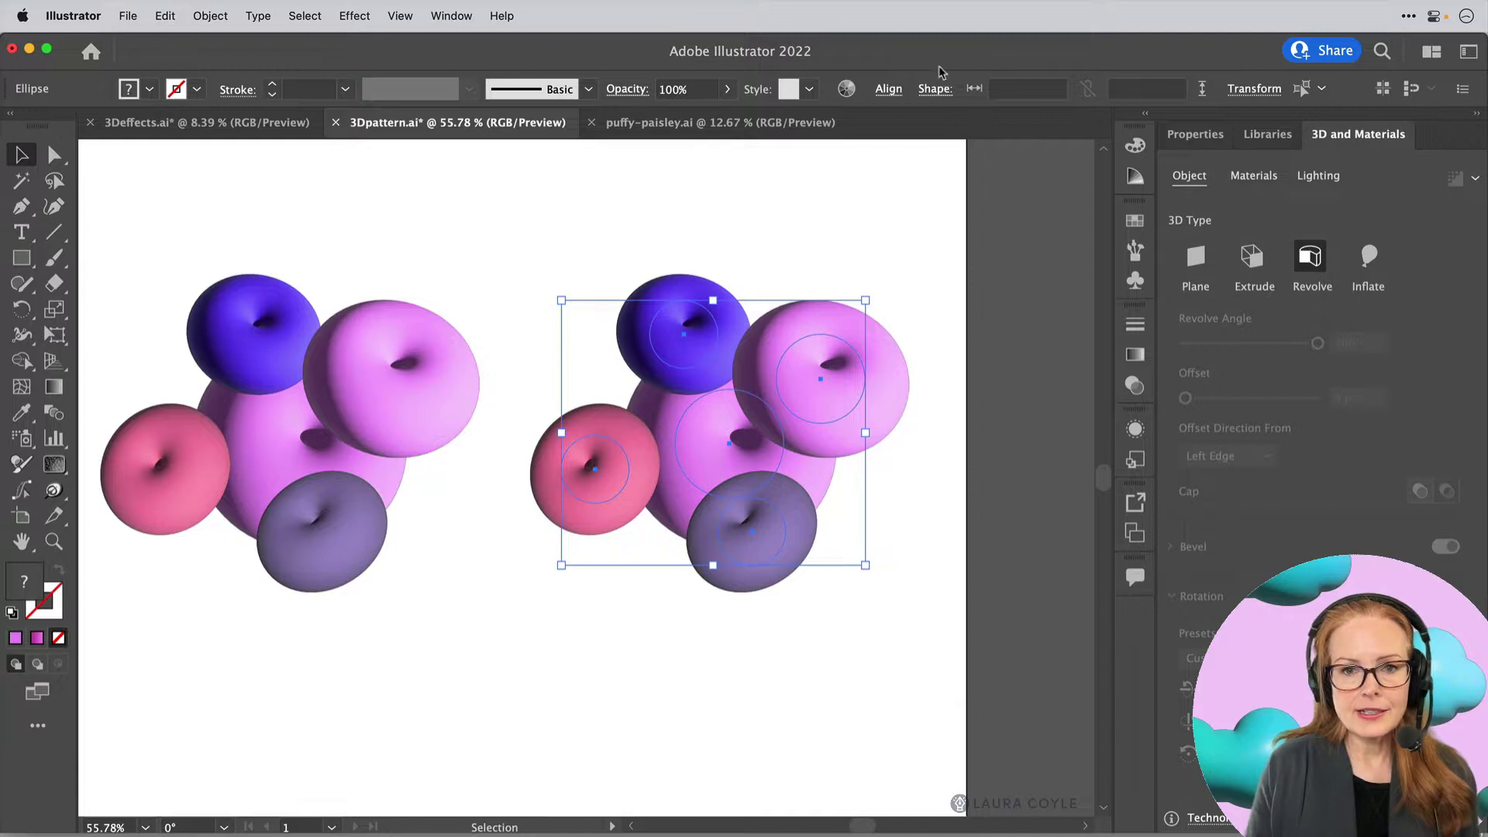
left_click(847, 89)
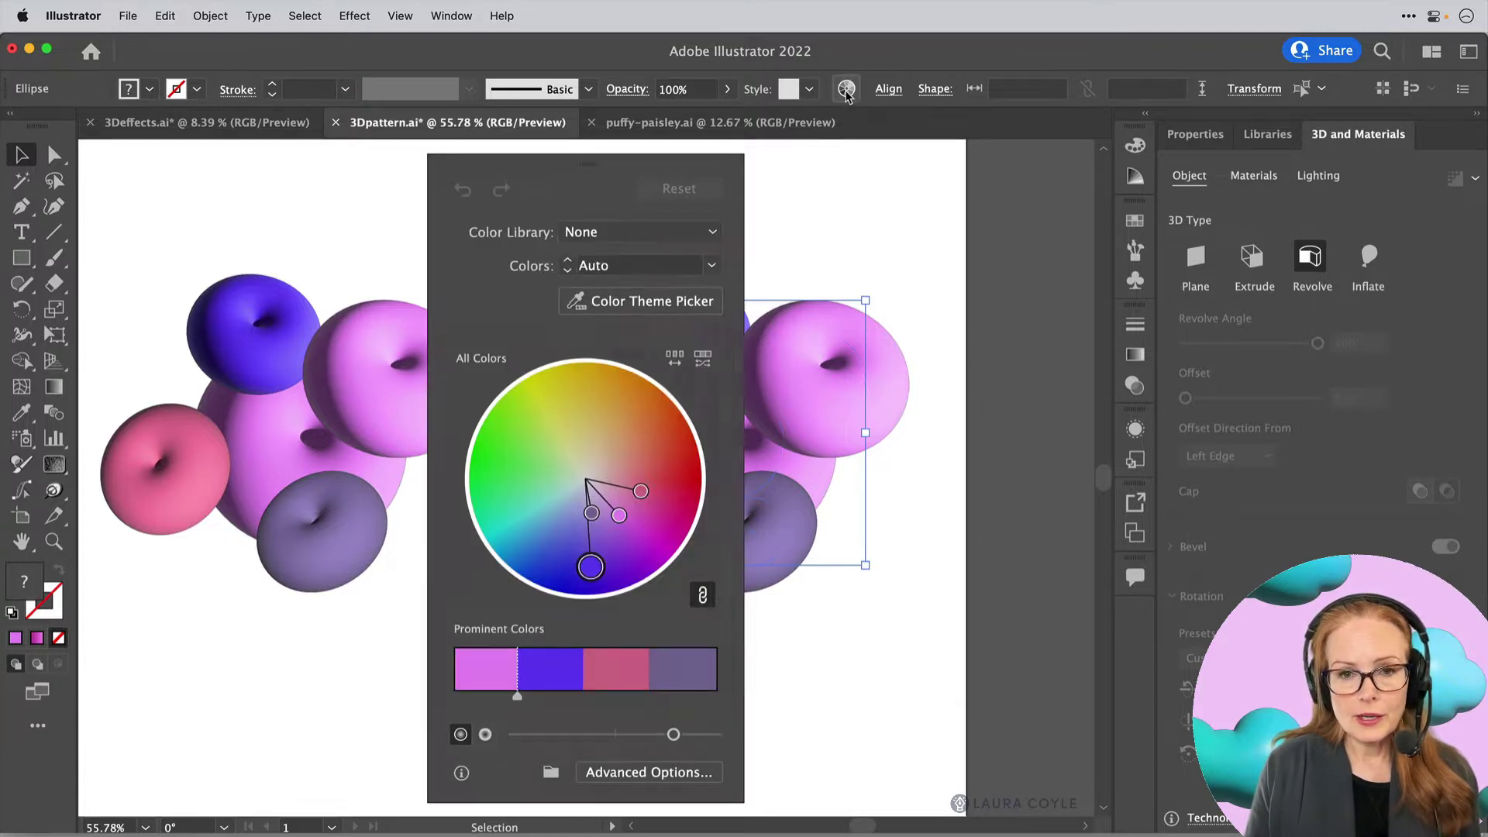
left_click_drag(591, 166, 920, 201)
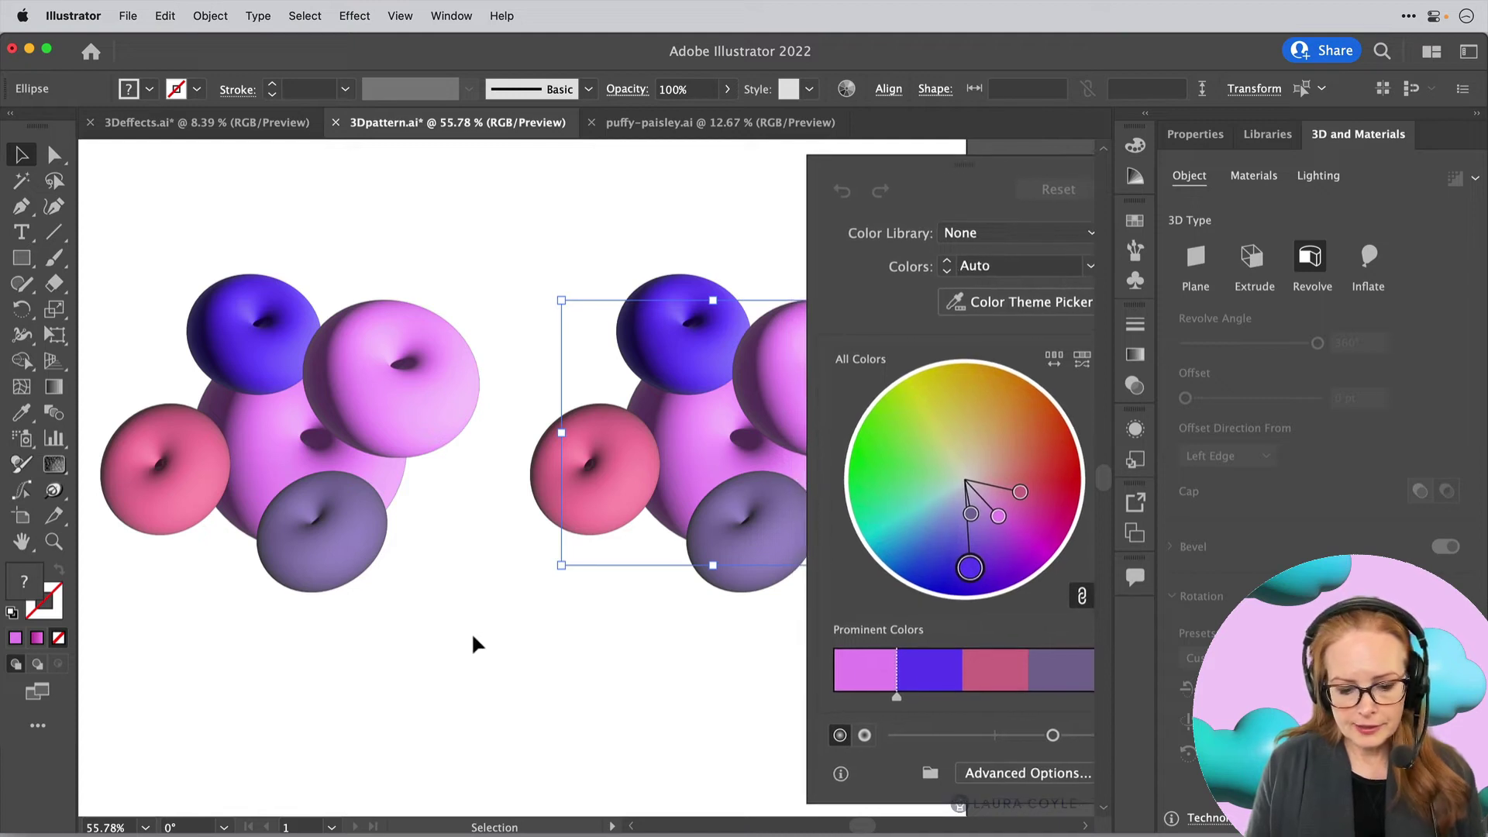
key("space")
left_click_drag(581, 664, 432, 677)
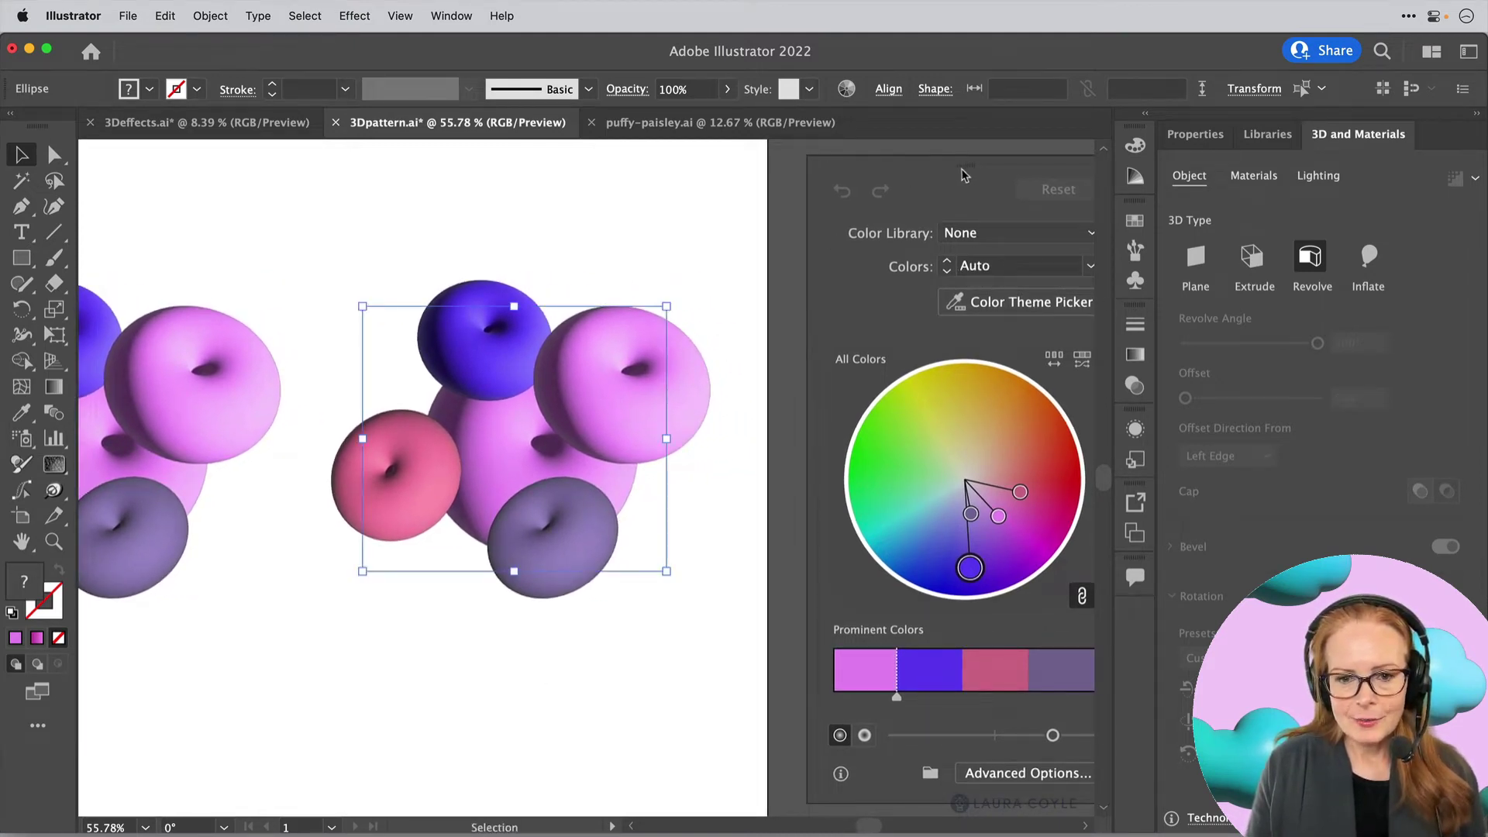
left_click_drag(964, 171, 932, 170)
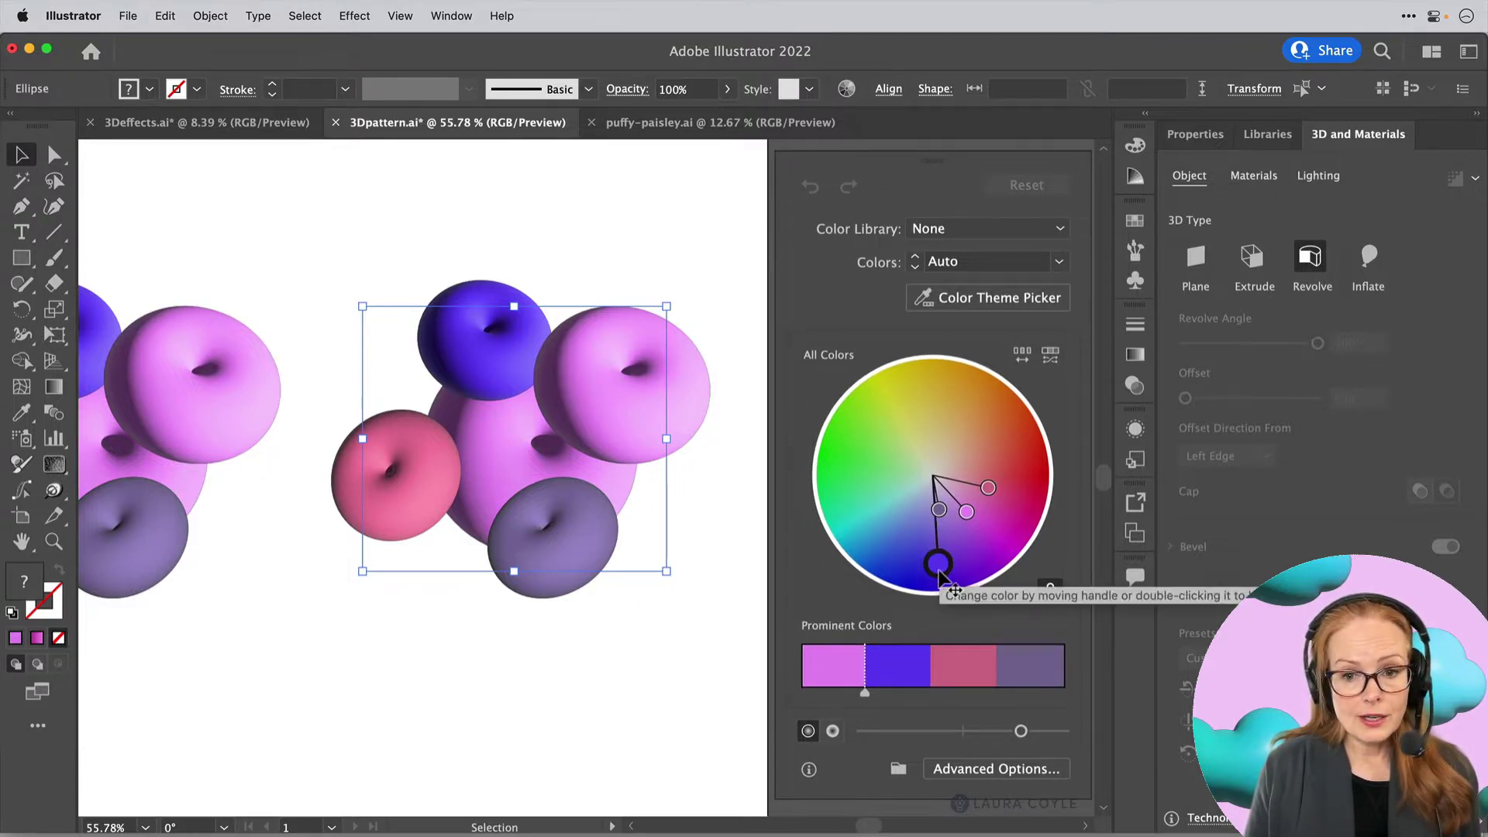
Recolour the copied cluster with the Color Group library's Color Theme 17 palette
left_click_drag(940, 566, 875, 422)
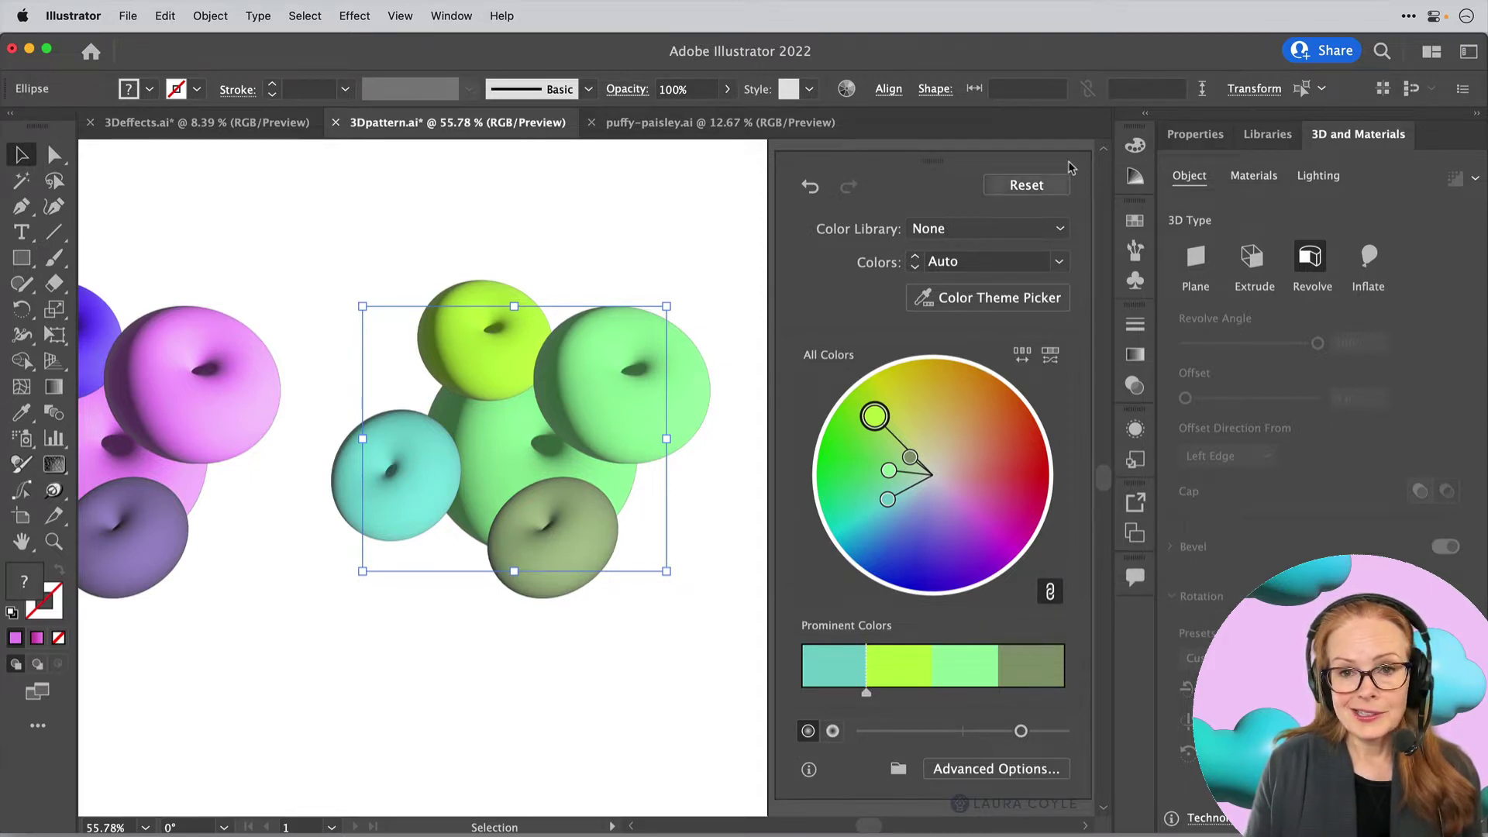
left_click(1061, 231)
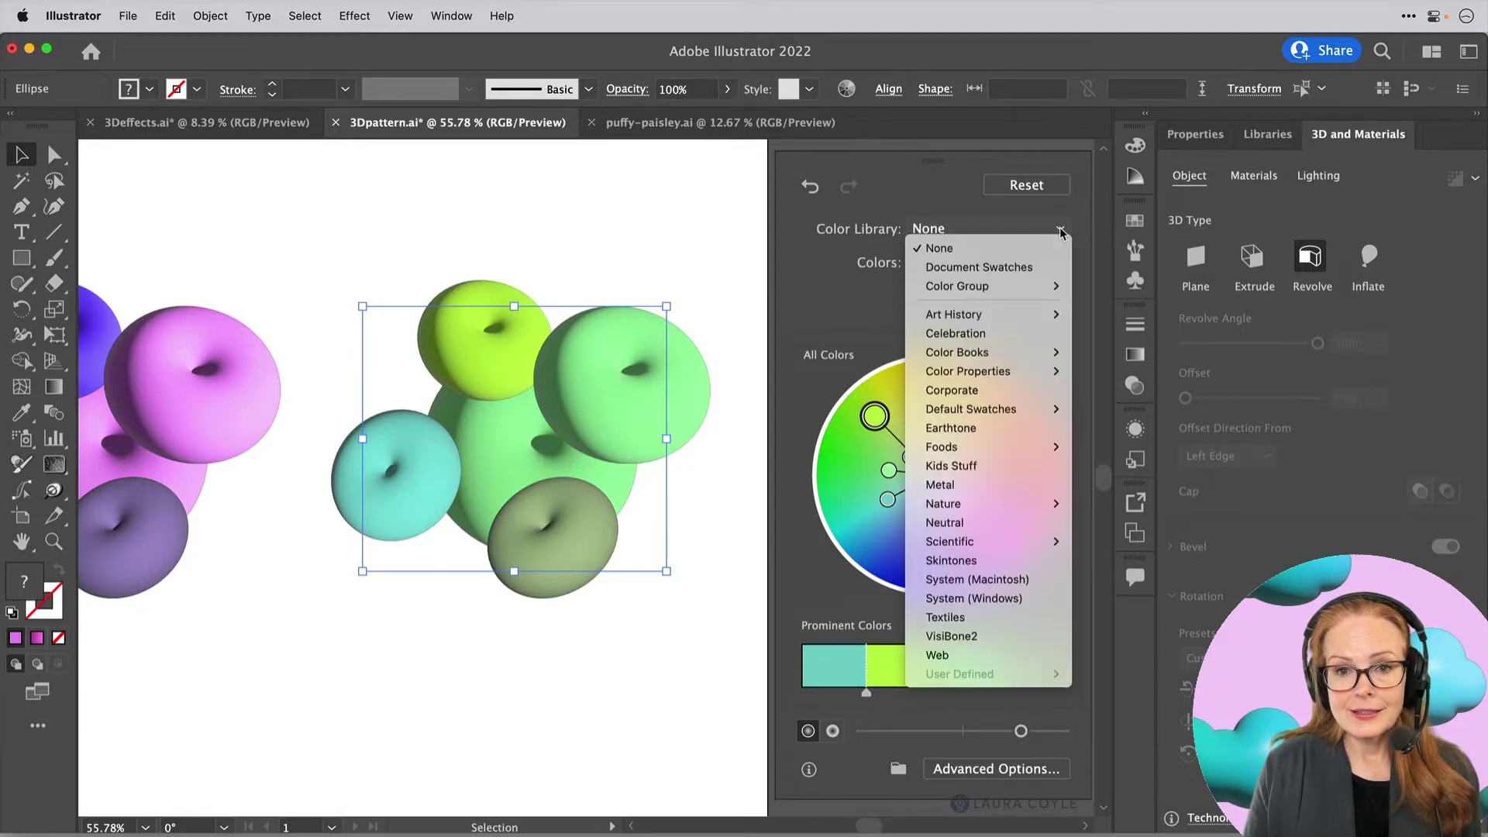
mouse_move(1018, 290)
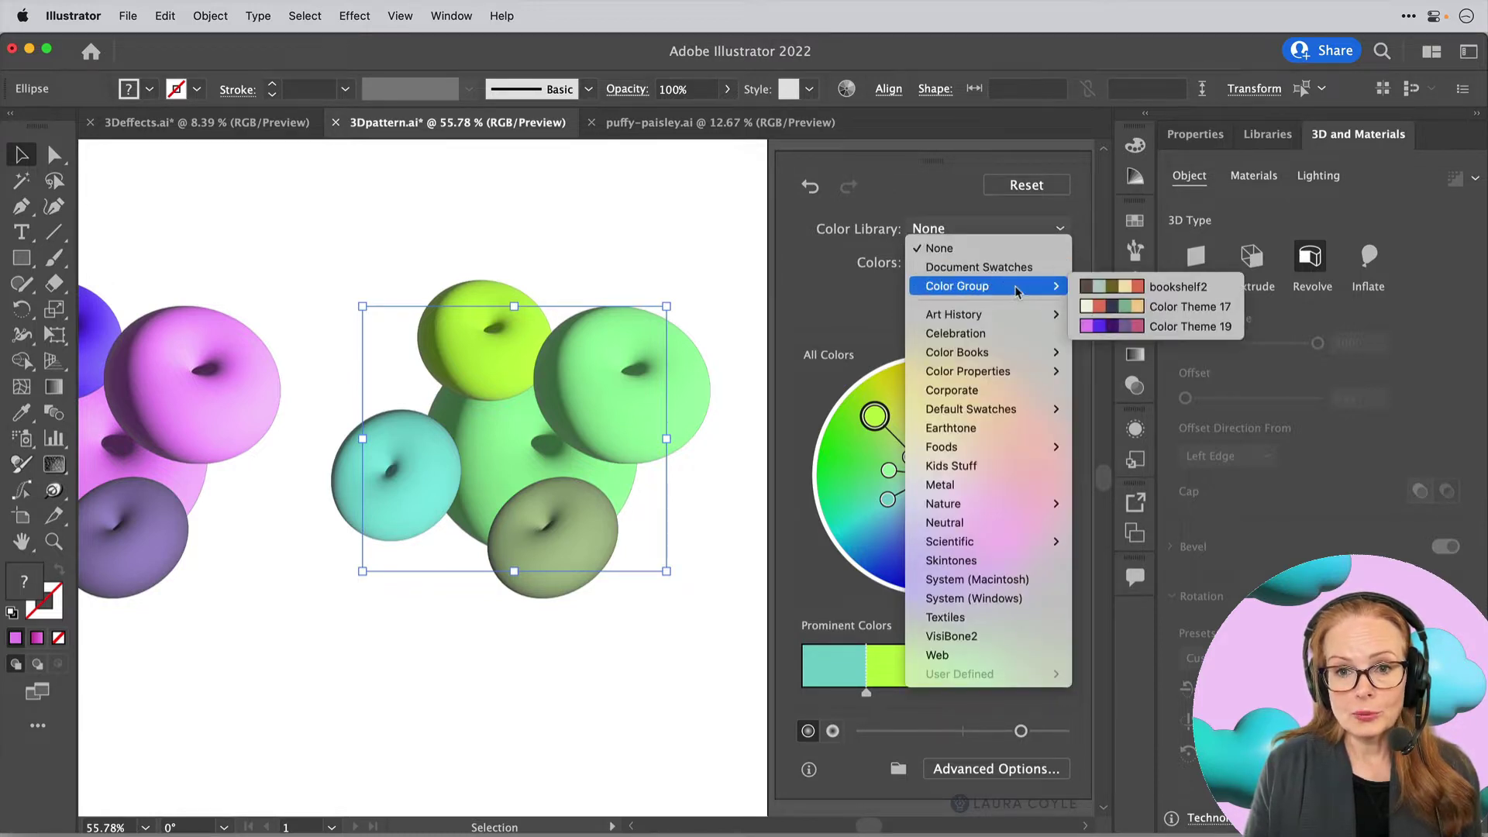
left_click(1188, 307)
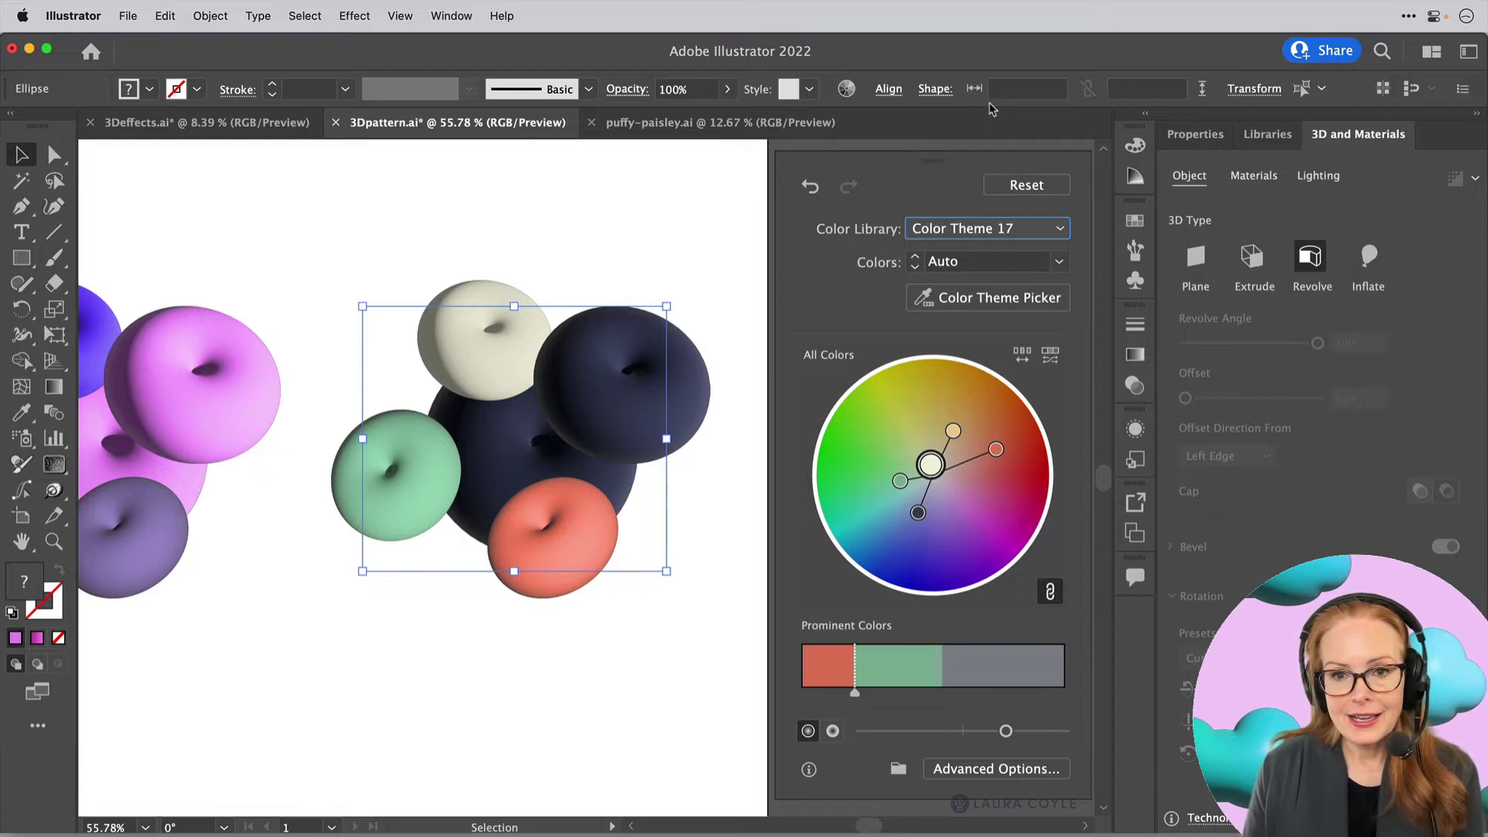
Finish recolouring, deselect the clusters, and bring the flat circles below the artboard into view
left_click(690, 262)
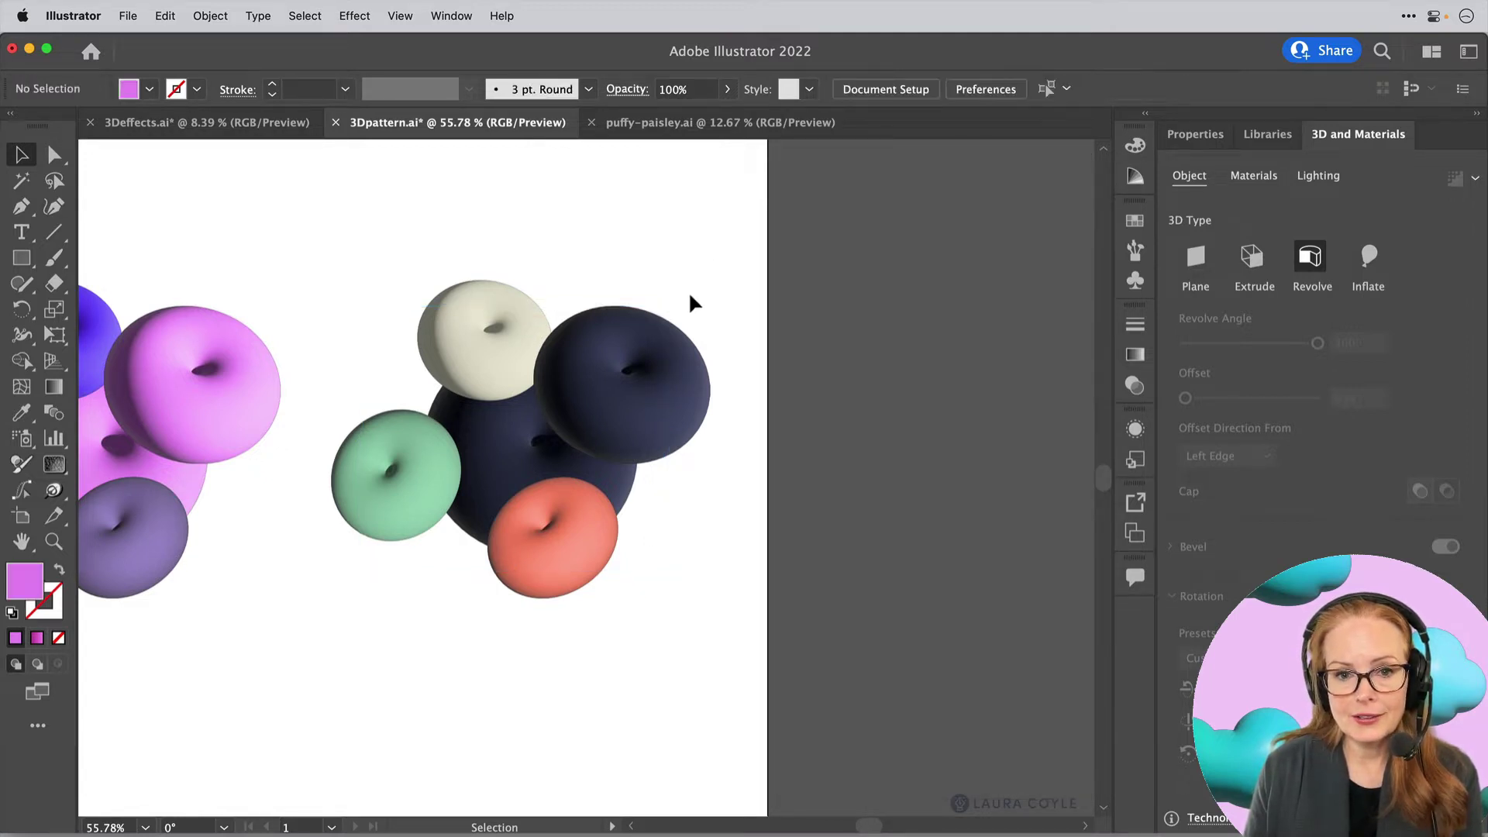
scroll(418, 427, "left", 5)
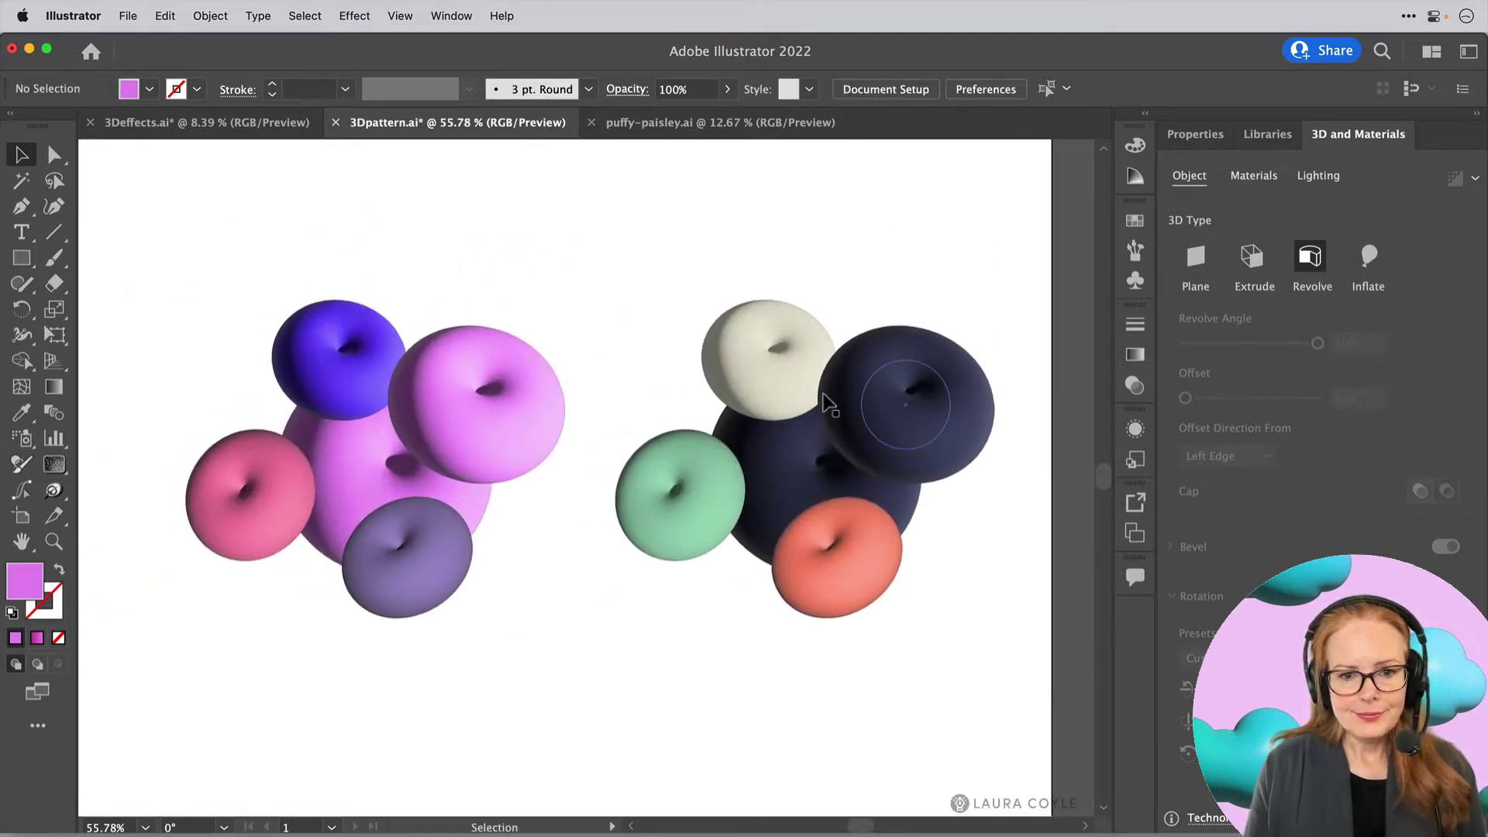
scroll(827, 403, "down", 5)
left_click_drag(589, 353, 930, 519)
left_click_drag(666, 435, 995, 276)
scroll(992, 248, "right", 5)
left_click(993, 242)
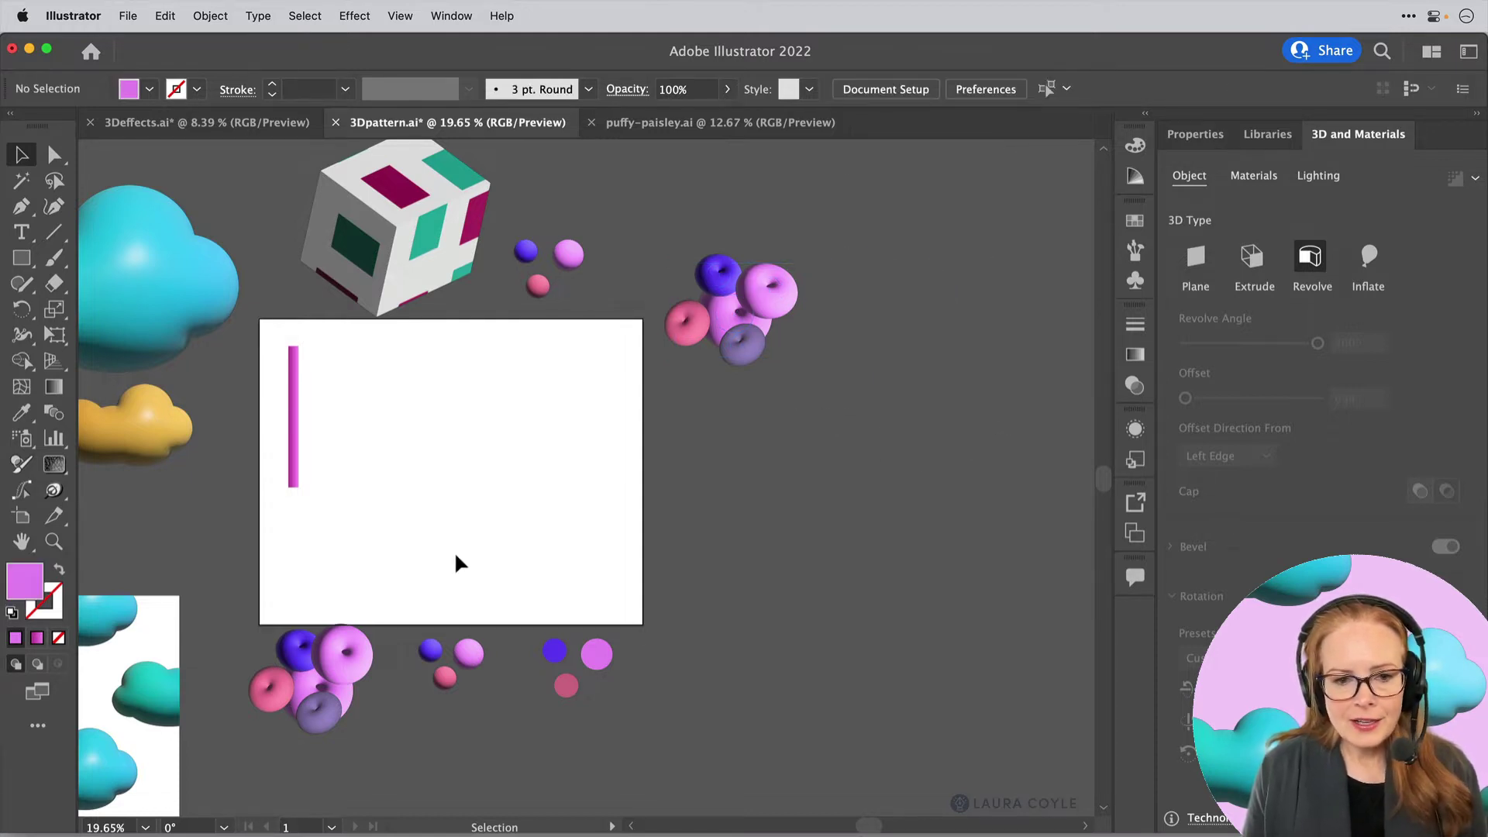
left_click_drag(456, 562, 599, 459)
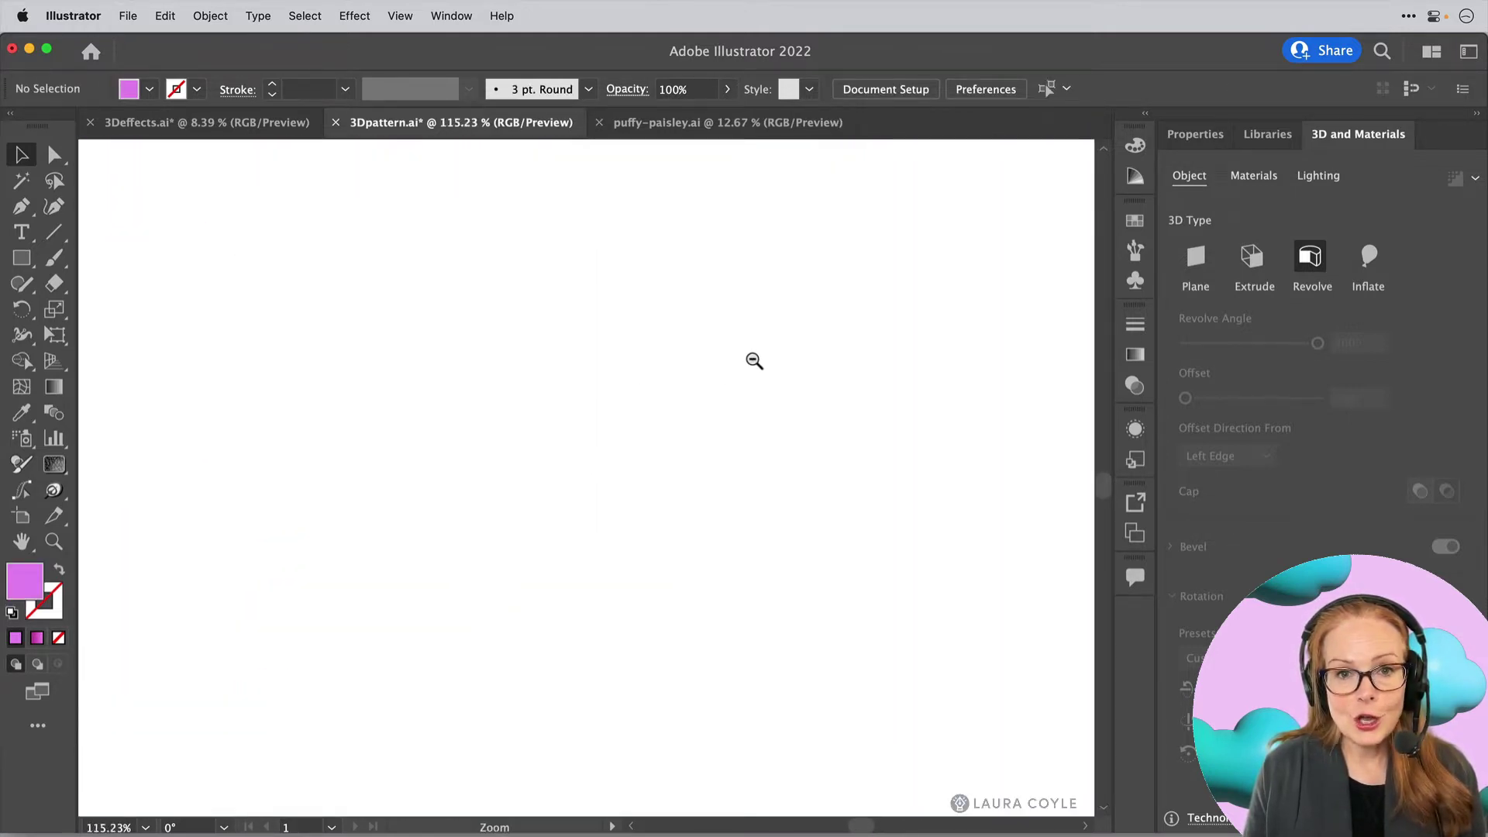
left_click_drag(725, 376, 621, 422)
left_click_drag(817, 376, 658, 203)
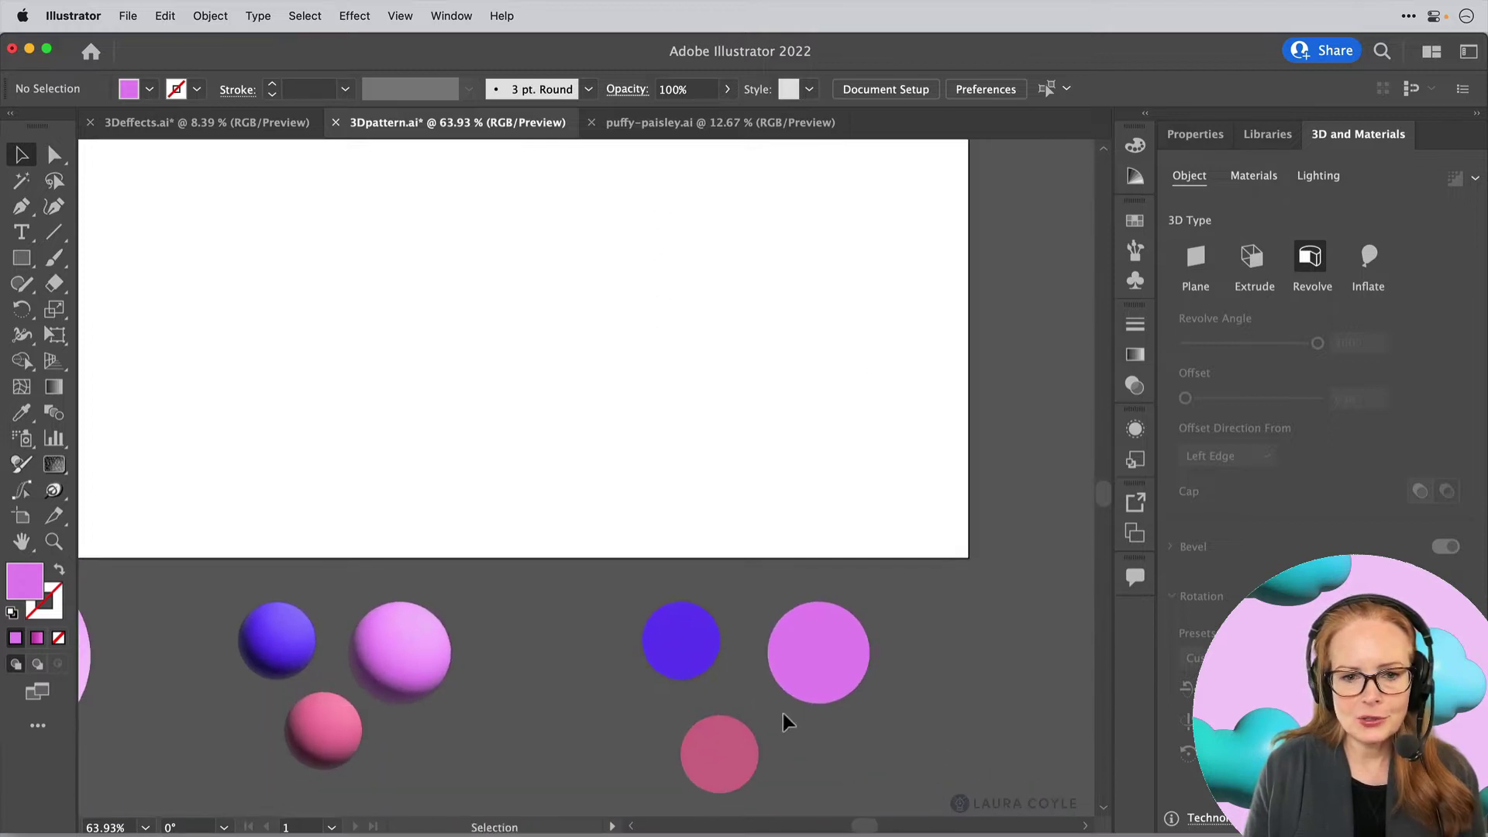
Copy the three flat blue, magenta and pink circles onto the artboard and position them
left_click_drag(632, 593, 825, 787)
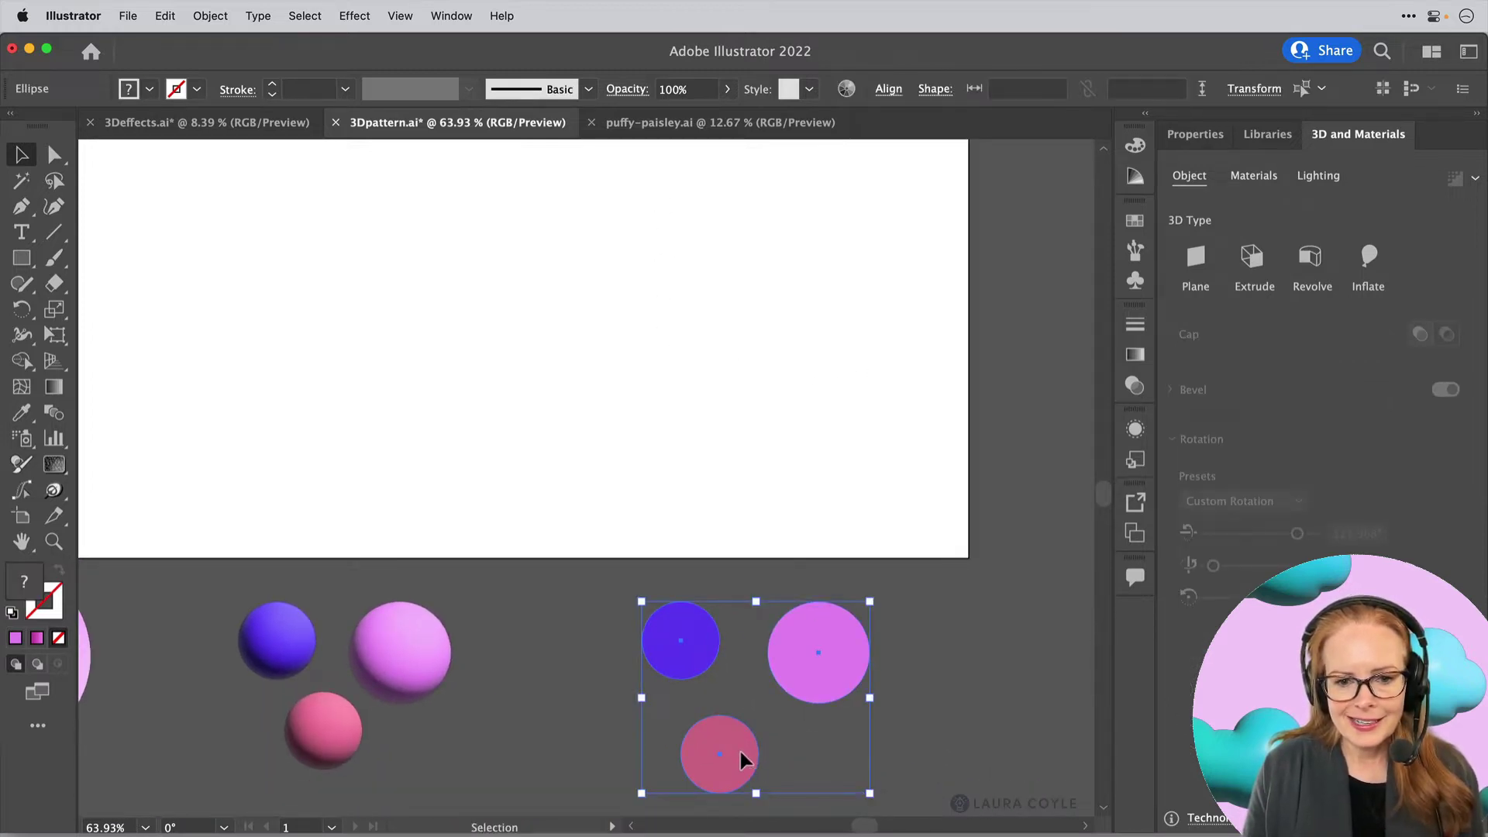
left_click_drag(741, 752, 564, 272)
scroll(651, 445, "up", 5)
key("a")
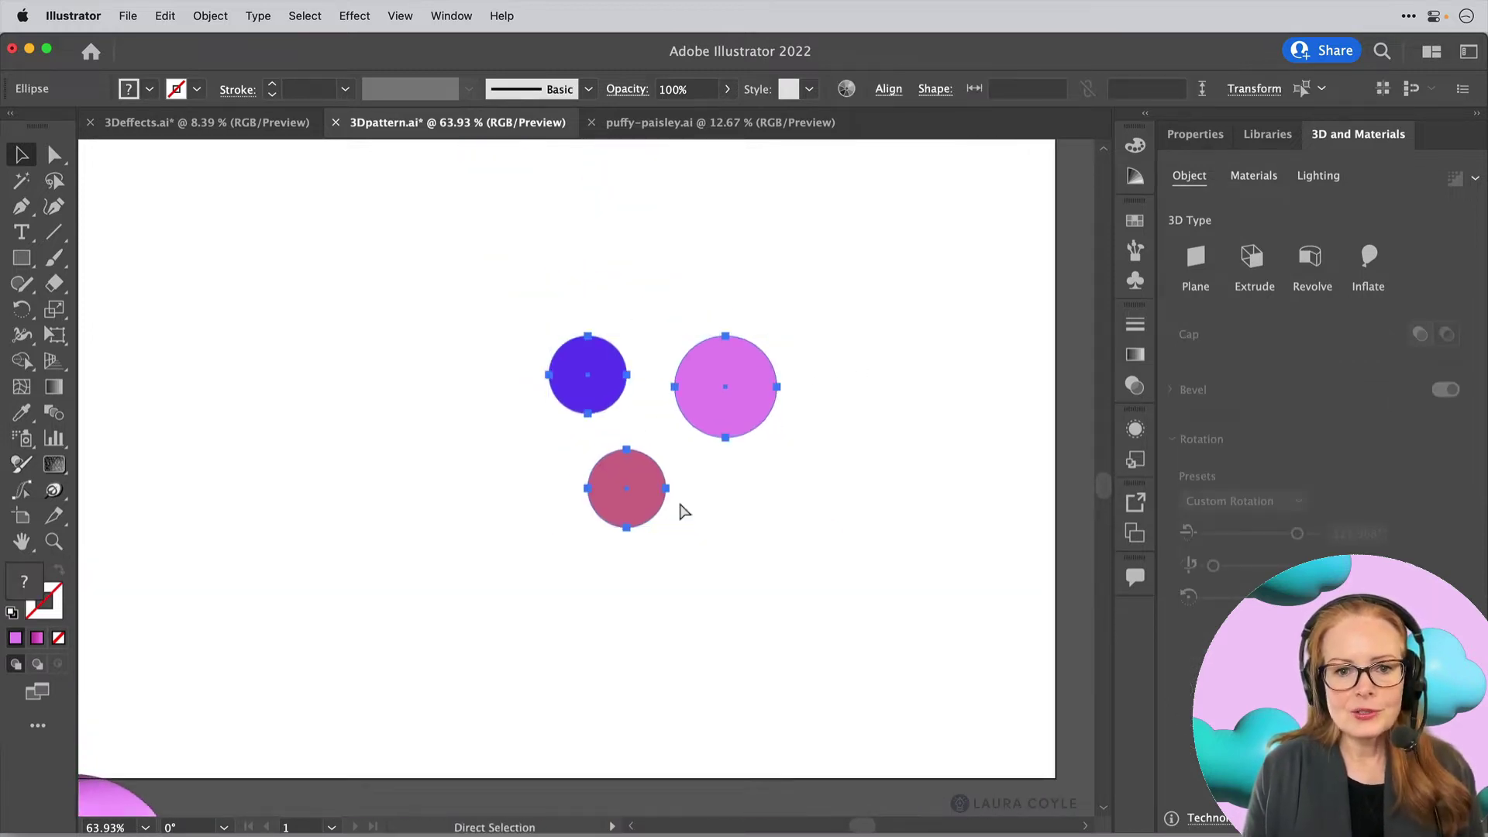
scroll(678, 520, "up", 2)
key("v")
left_click_drag(731, 379, 597, 402)
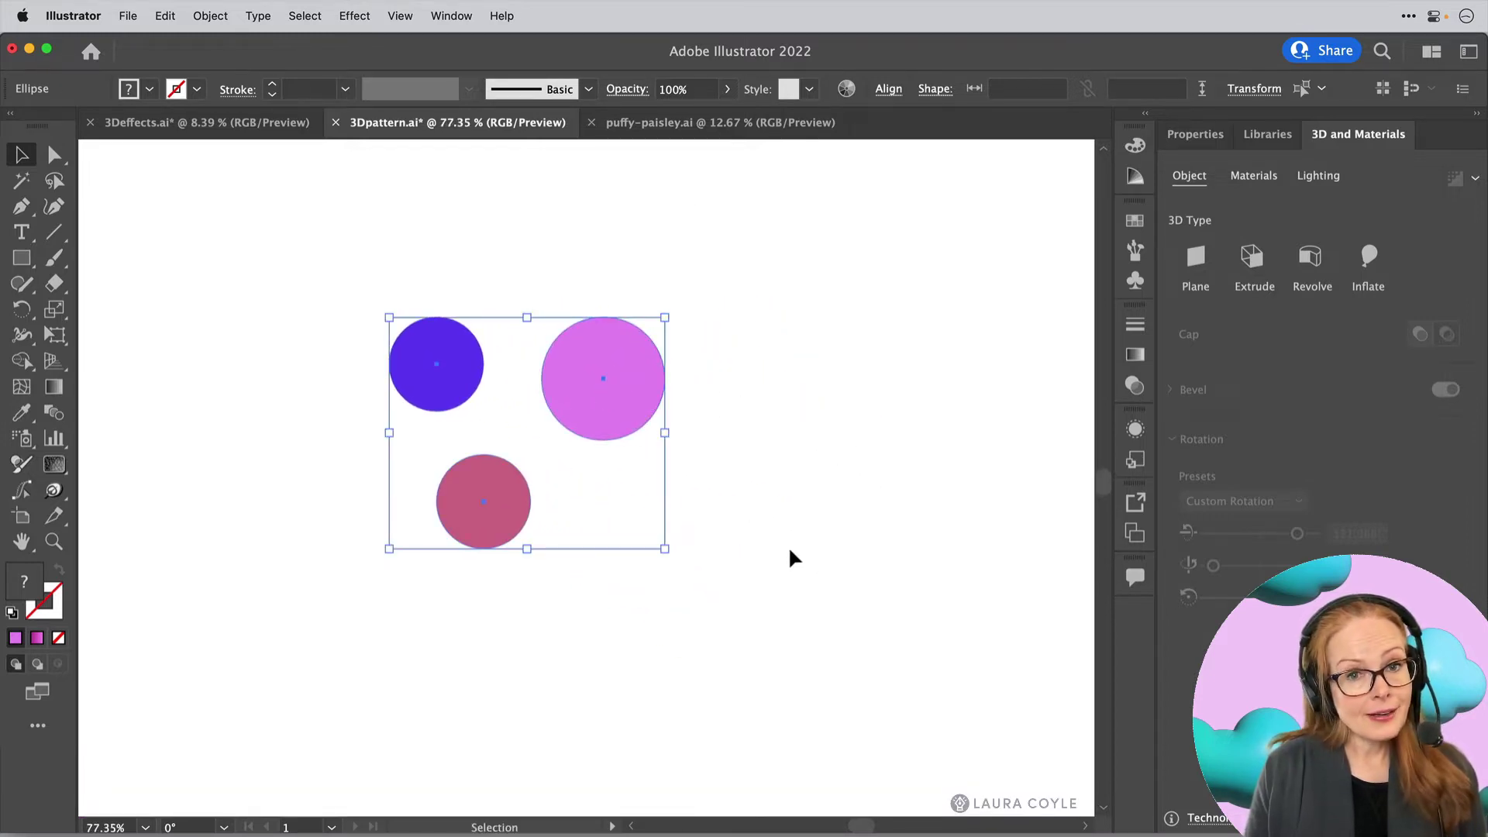
Inflate the magenta circle into a 3D sphere and tilt it forward around its X axis
left_click(736, 486)
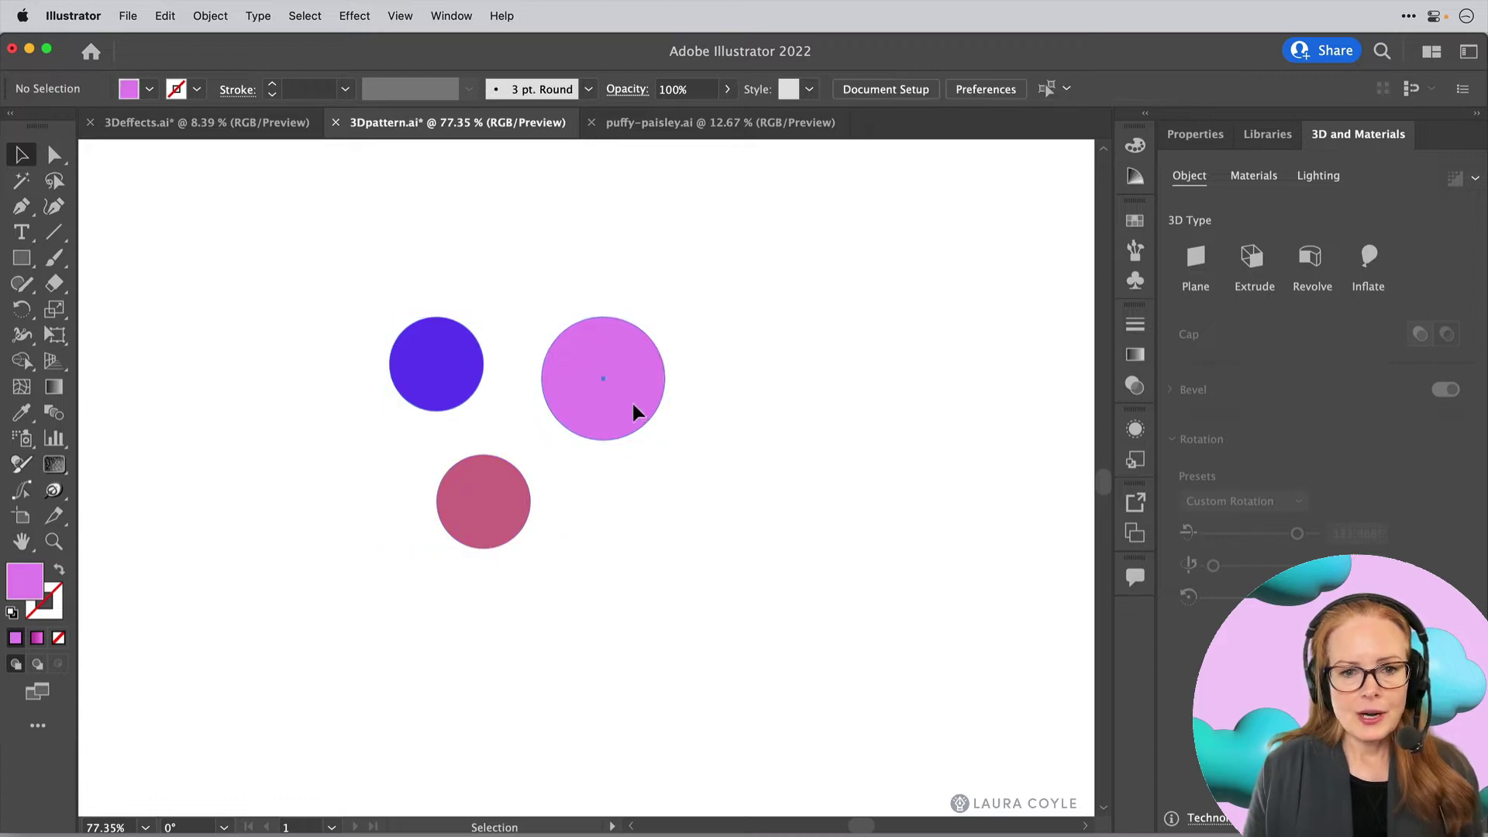
left_click_drag(632, 403, 631, 418)
left_click(518, 512)
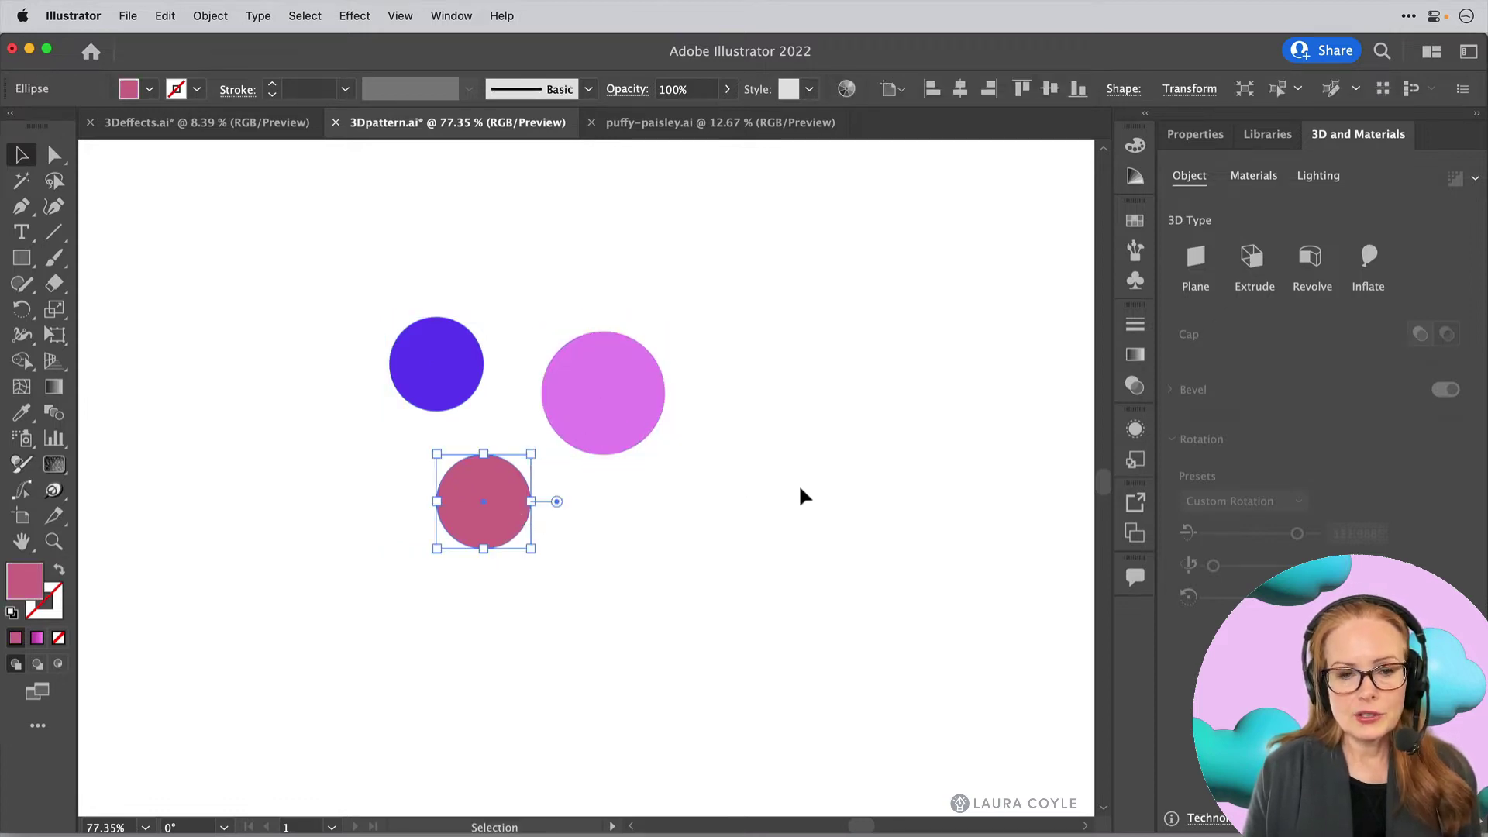
left_click(655, 411)
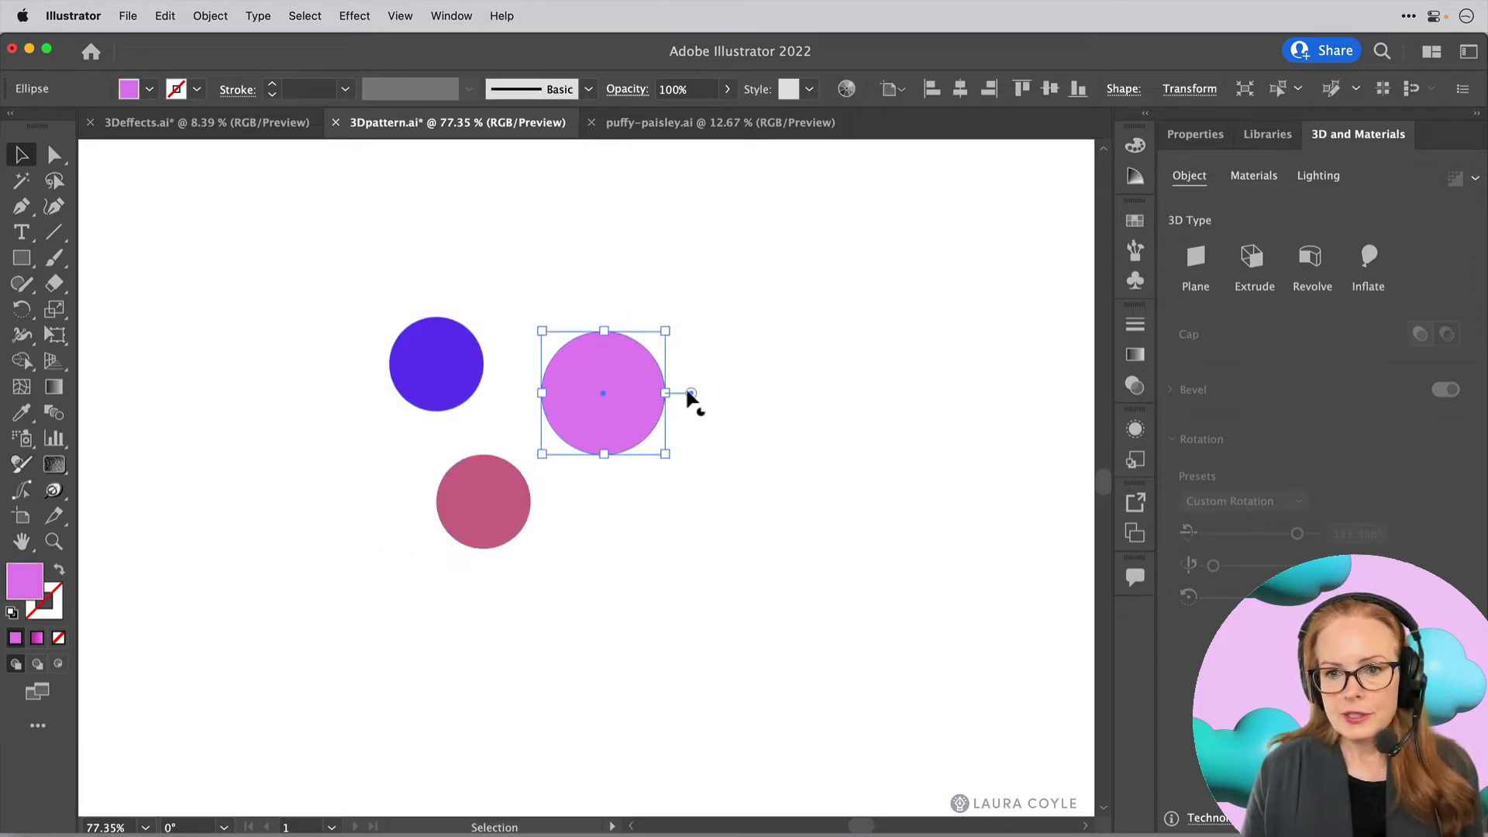
left_click(1369, 257)
left_click(723, 467)
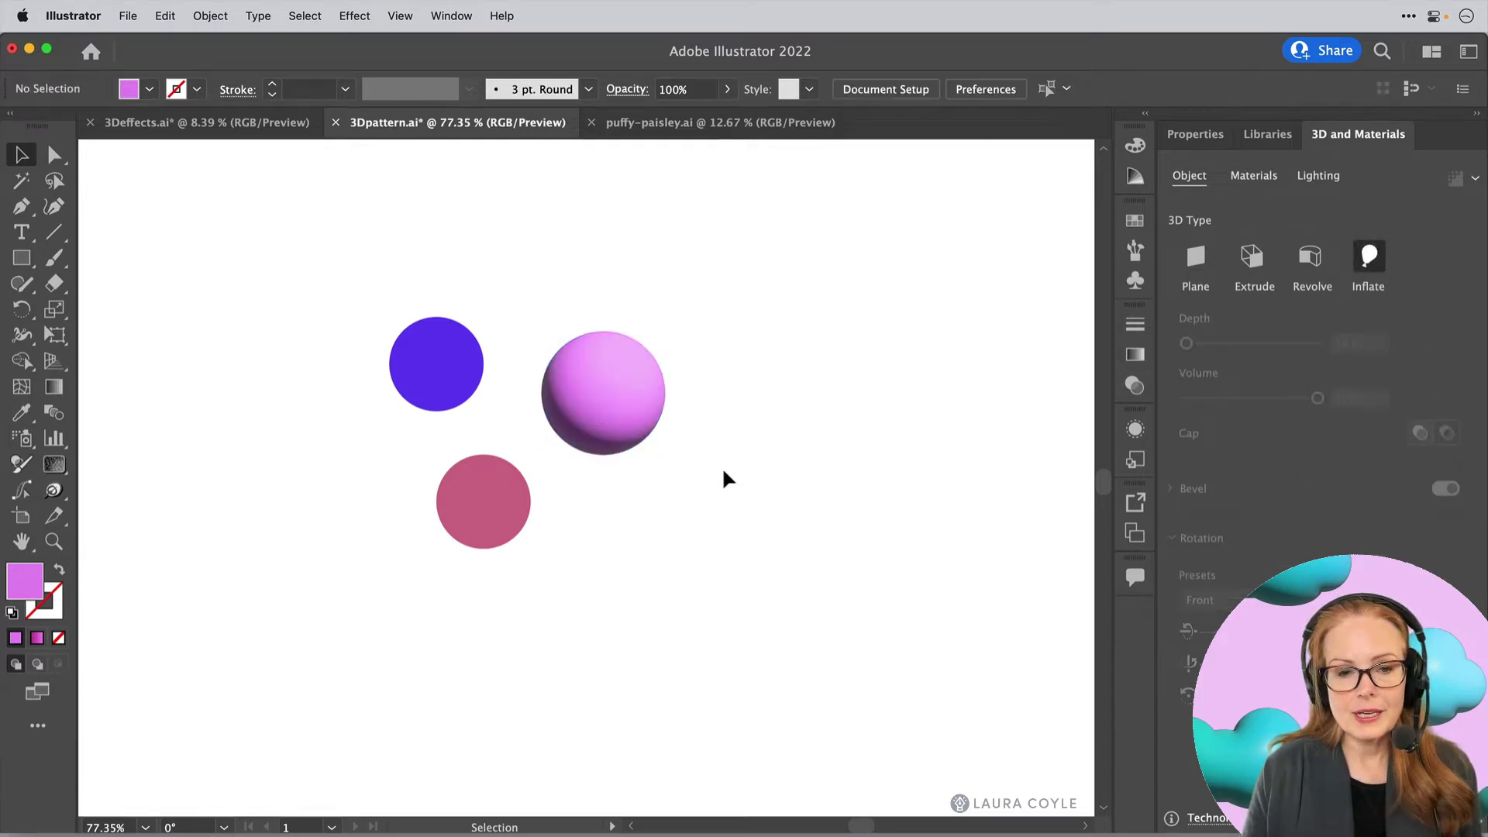
left_click(616, 396)
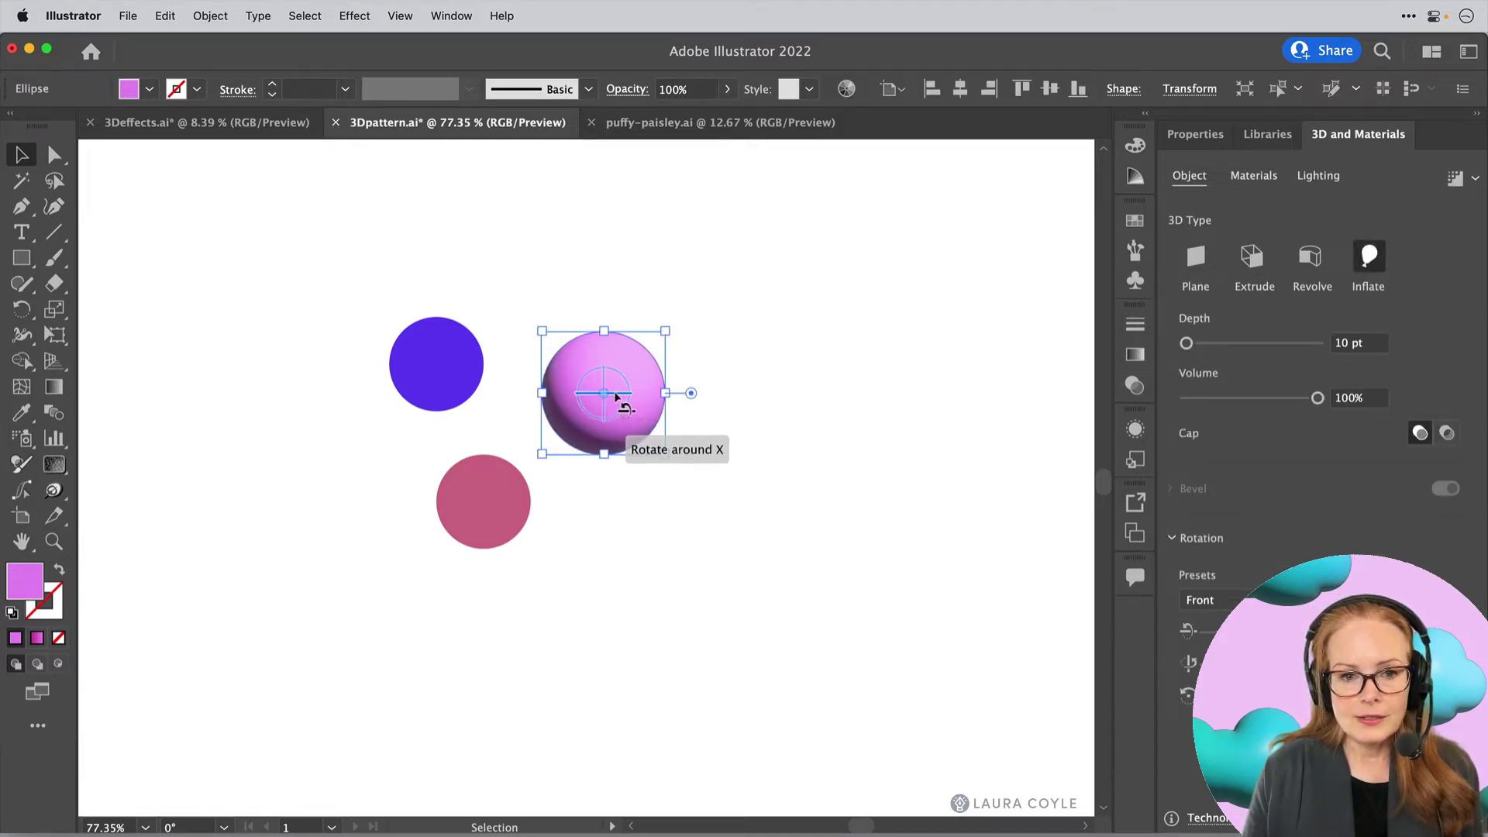
left_click_drag(618, 398, 690, 458)
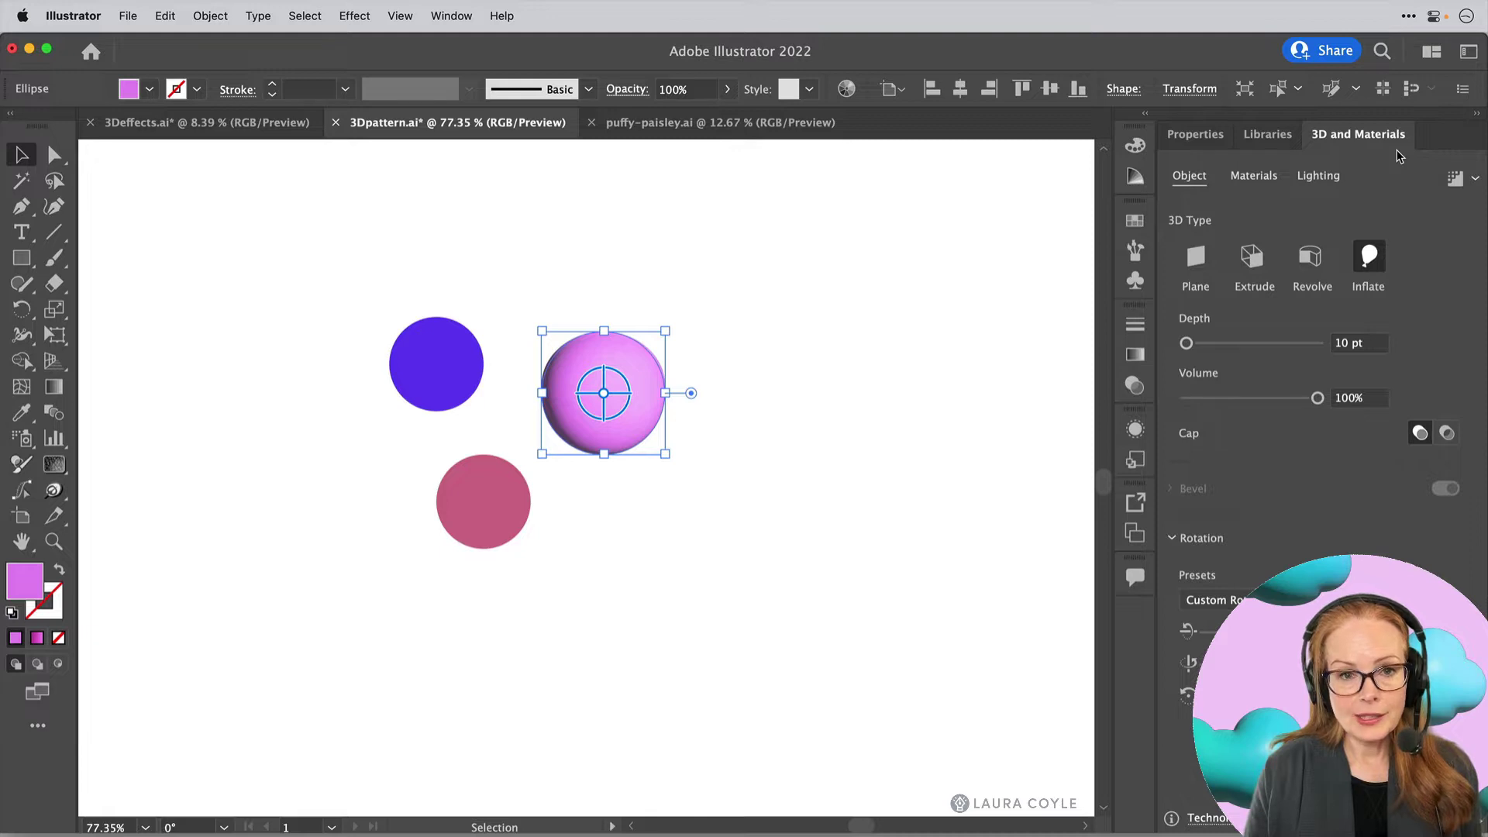
Select the blue circle and show the Effect > 3D and Materials options, including 3D (Classic)
left_click(450, 17)
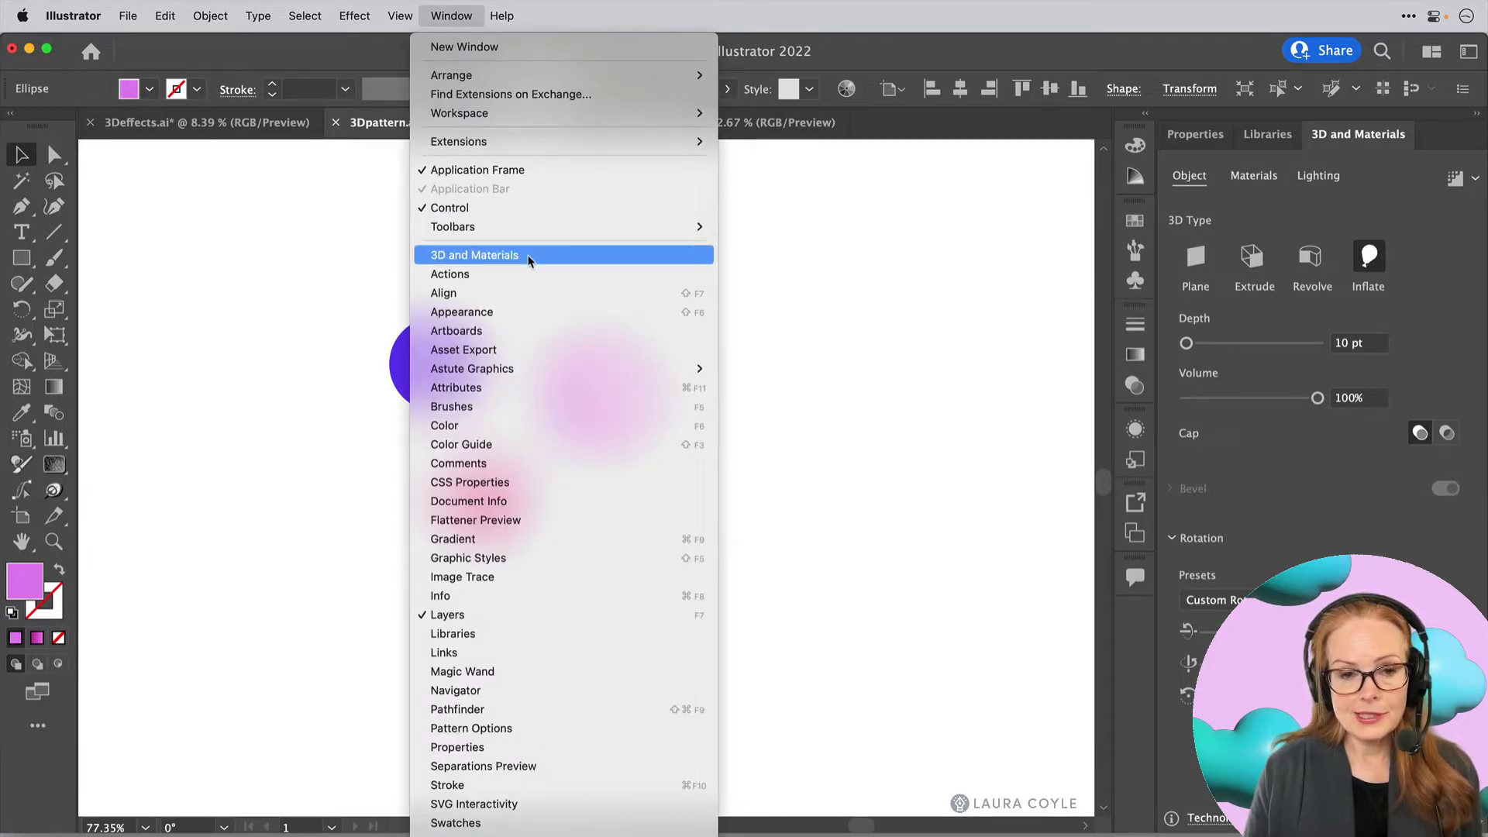
left_click(332, 252)
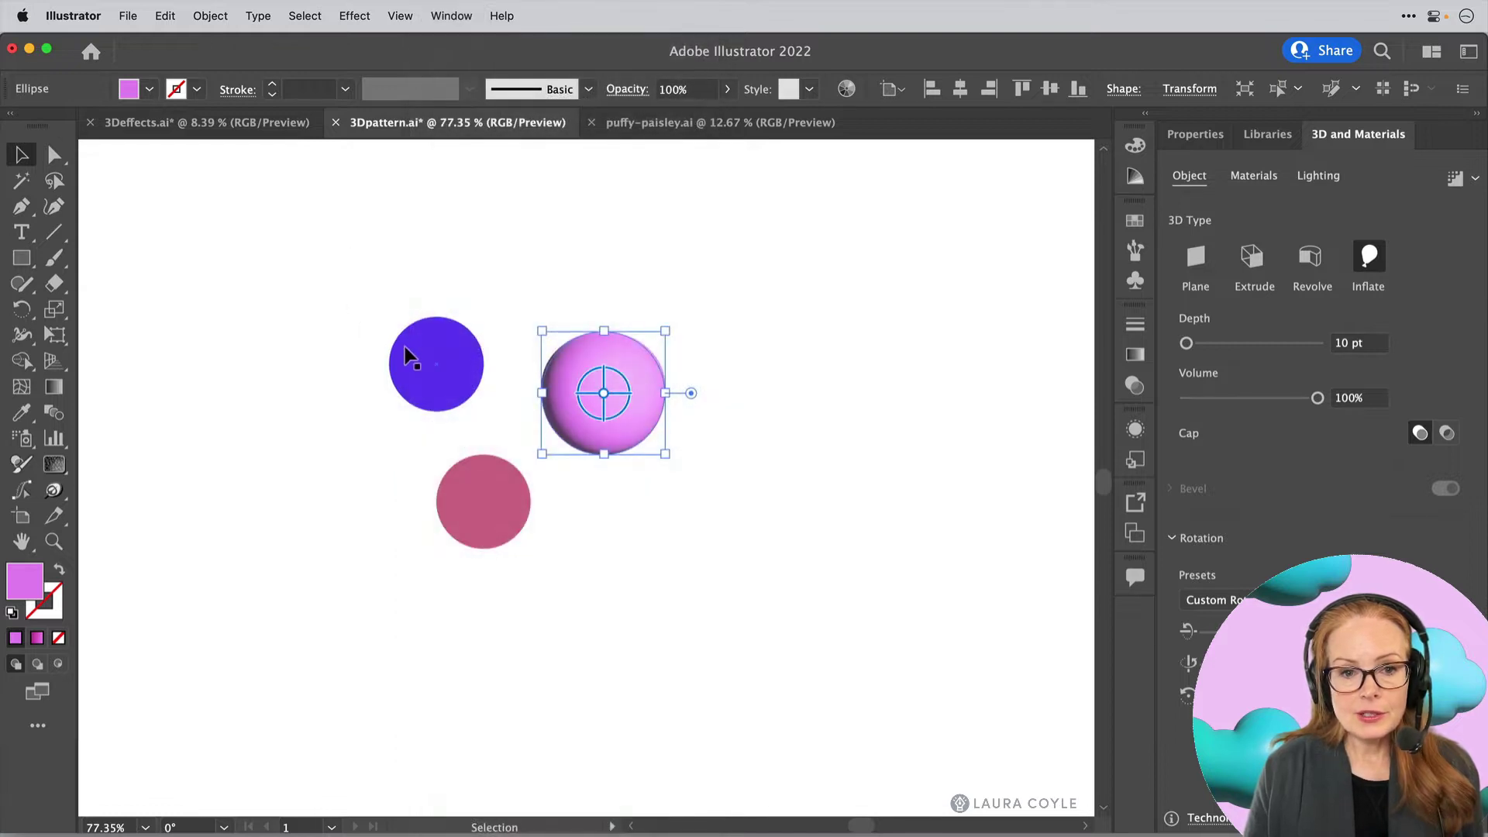
left_click(405, 352)
left_click(355, 16)
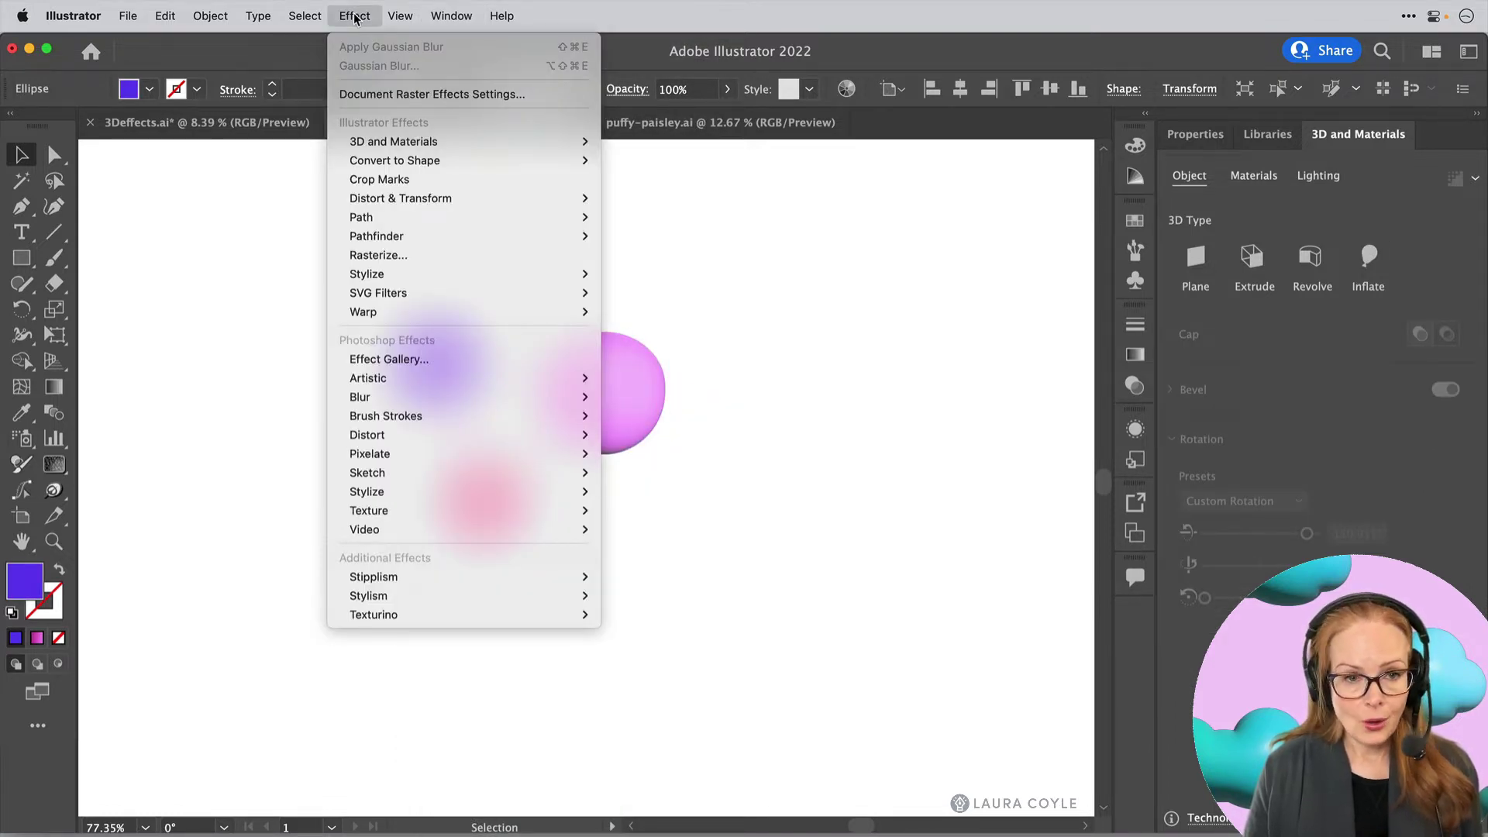
mouse_move(408, 150)
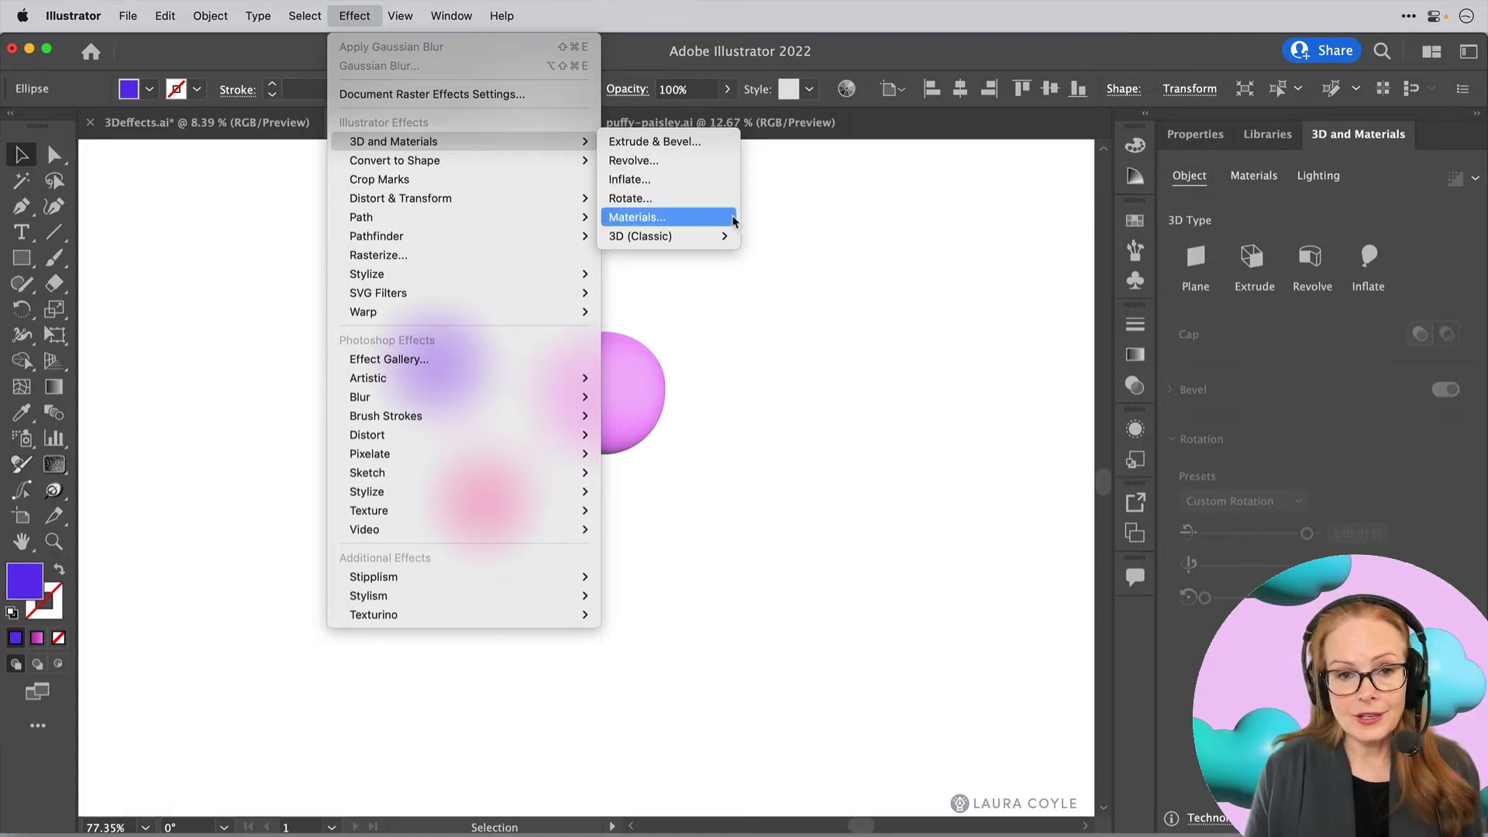
mouse_move(680, 241)
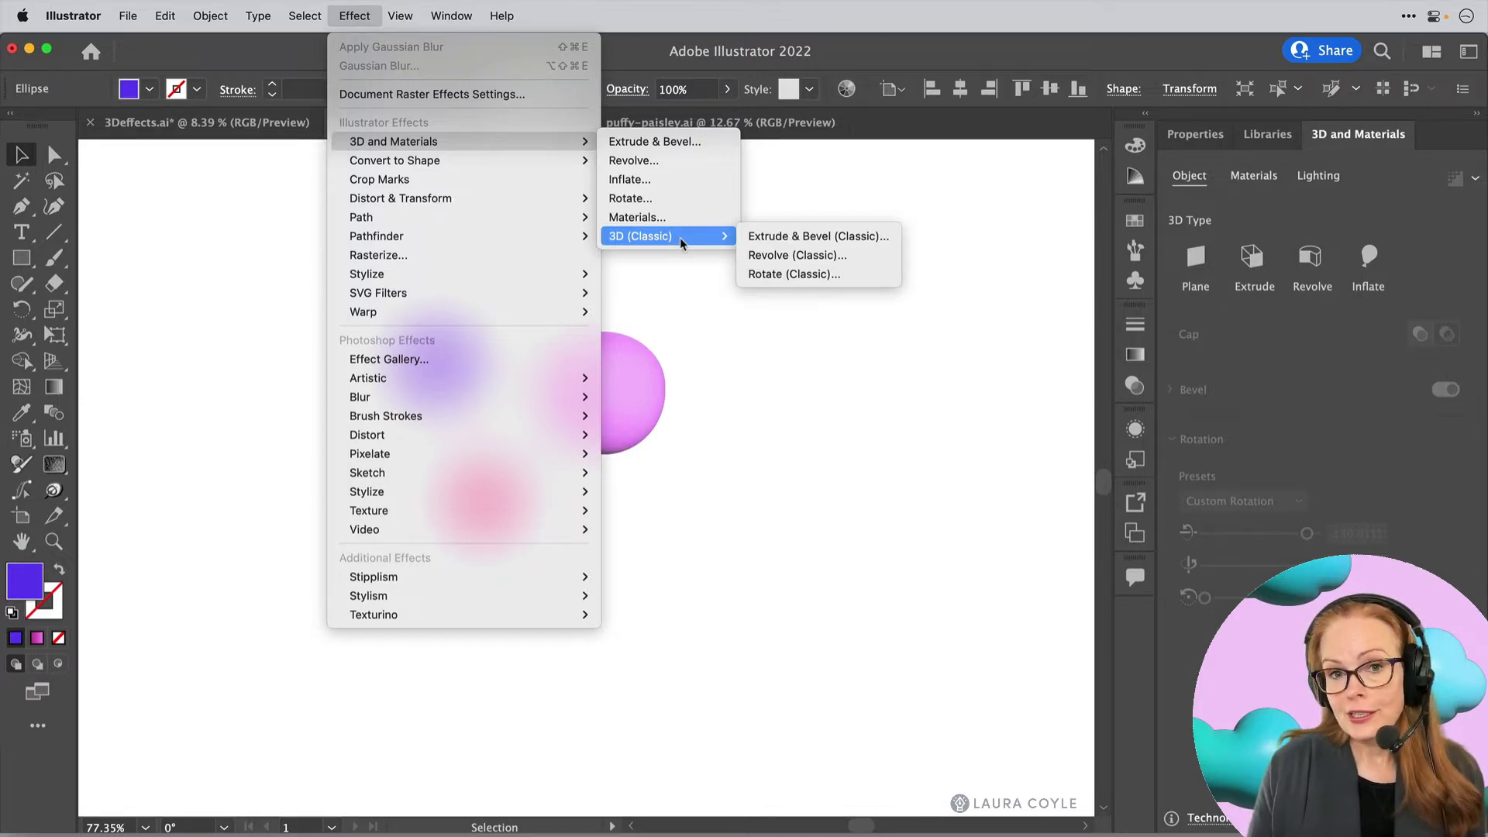
Inflate the blue circle into a 3D sphere, toggling the effect's visibility in Appearance to compare
left_click(796, 196)
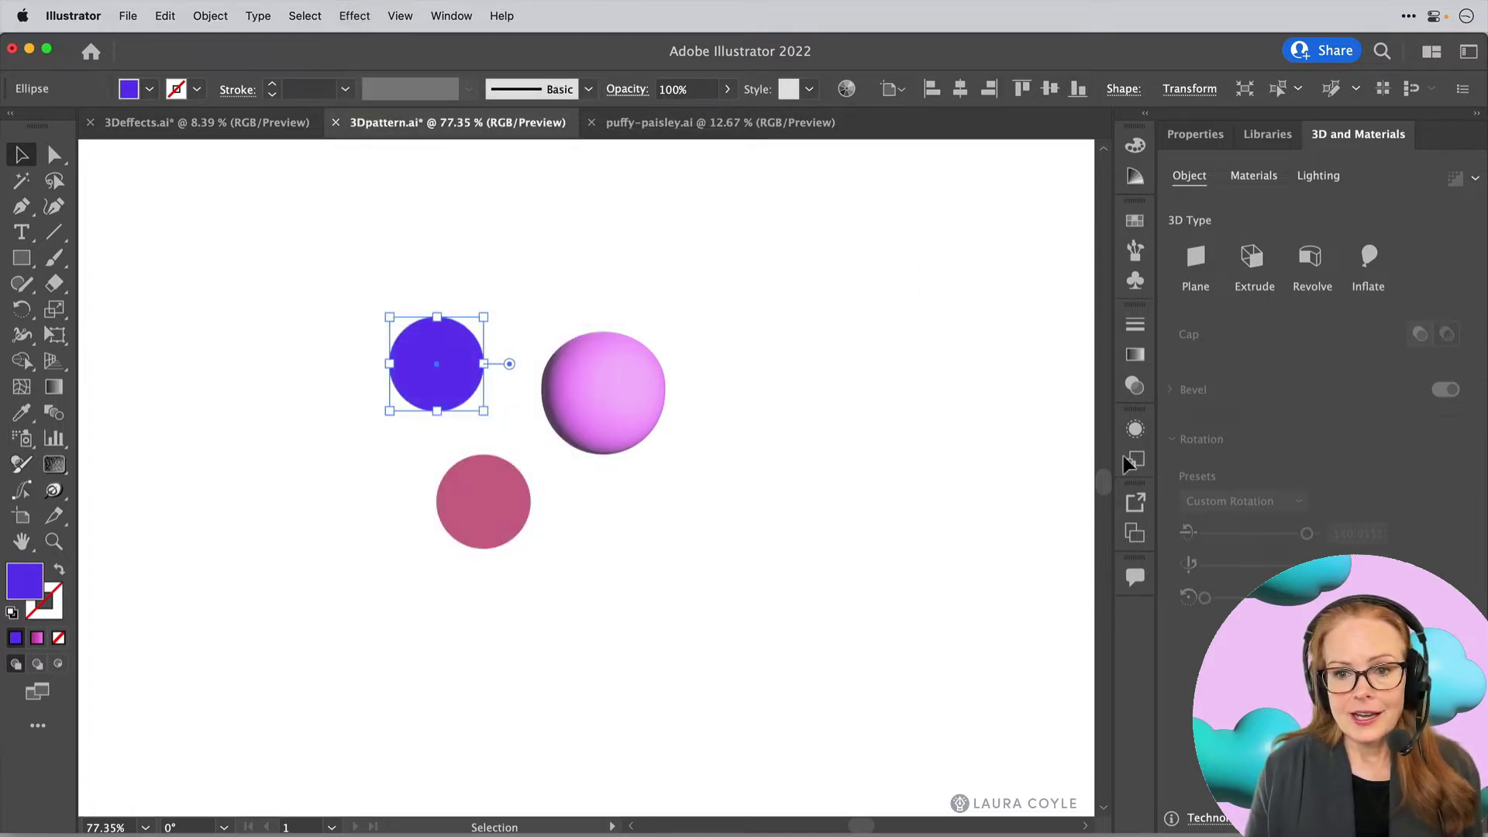
left_click(1135, 430)
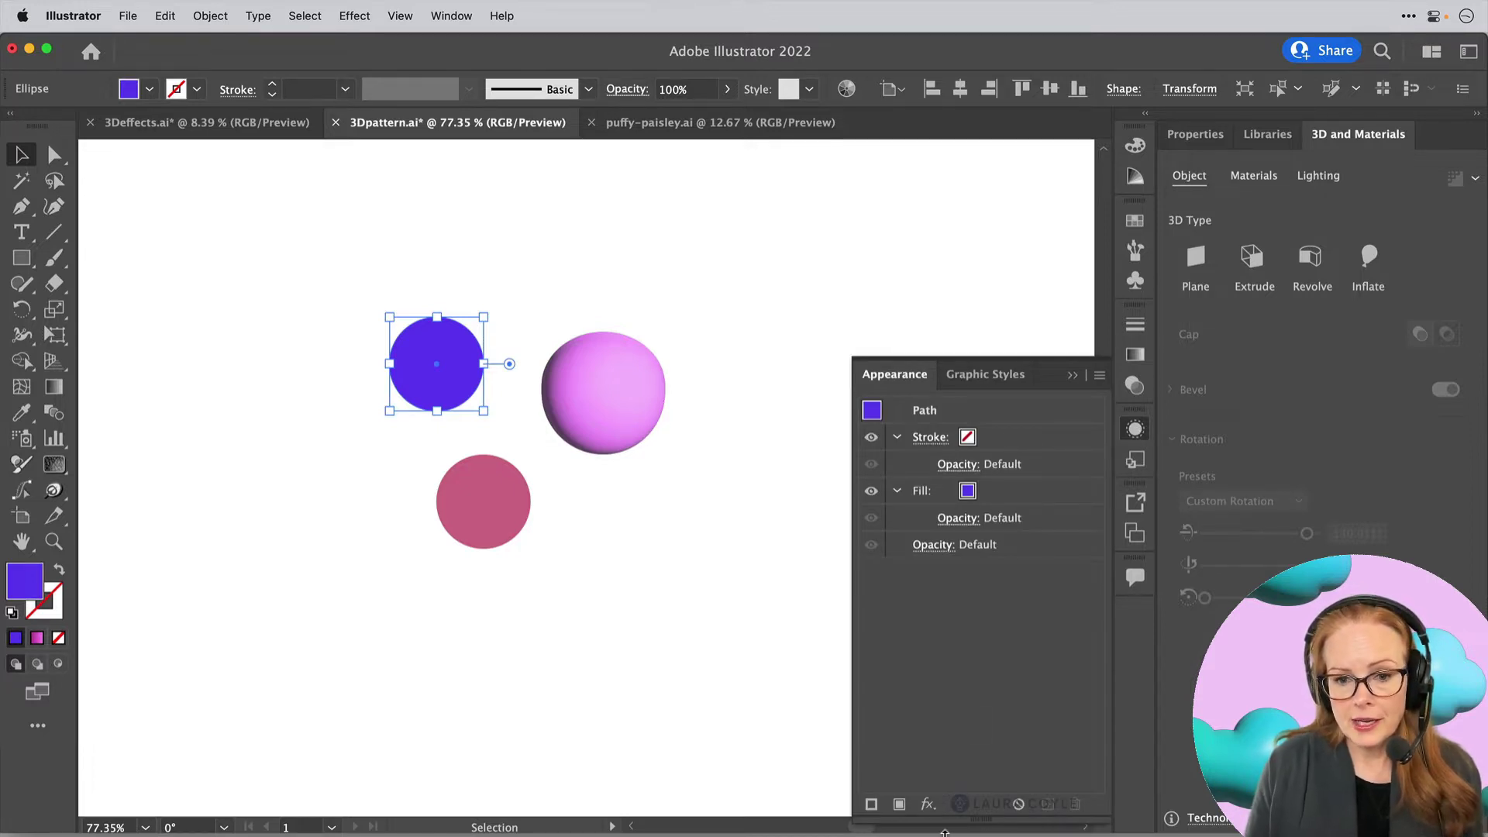
left_click(928, 807)
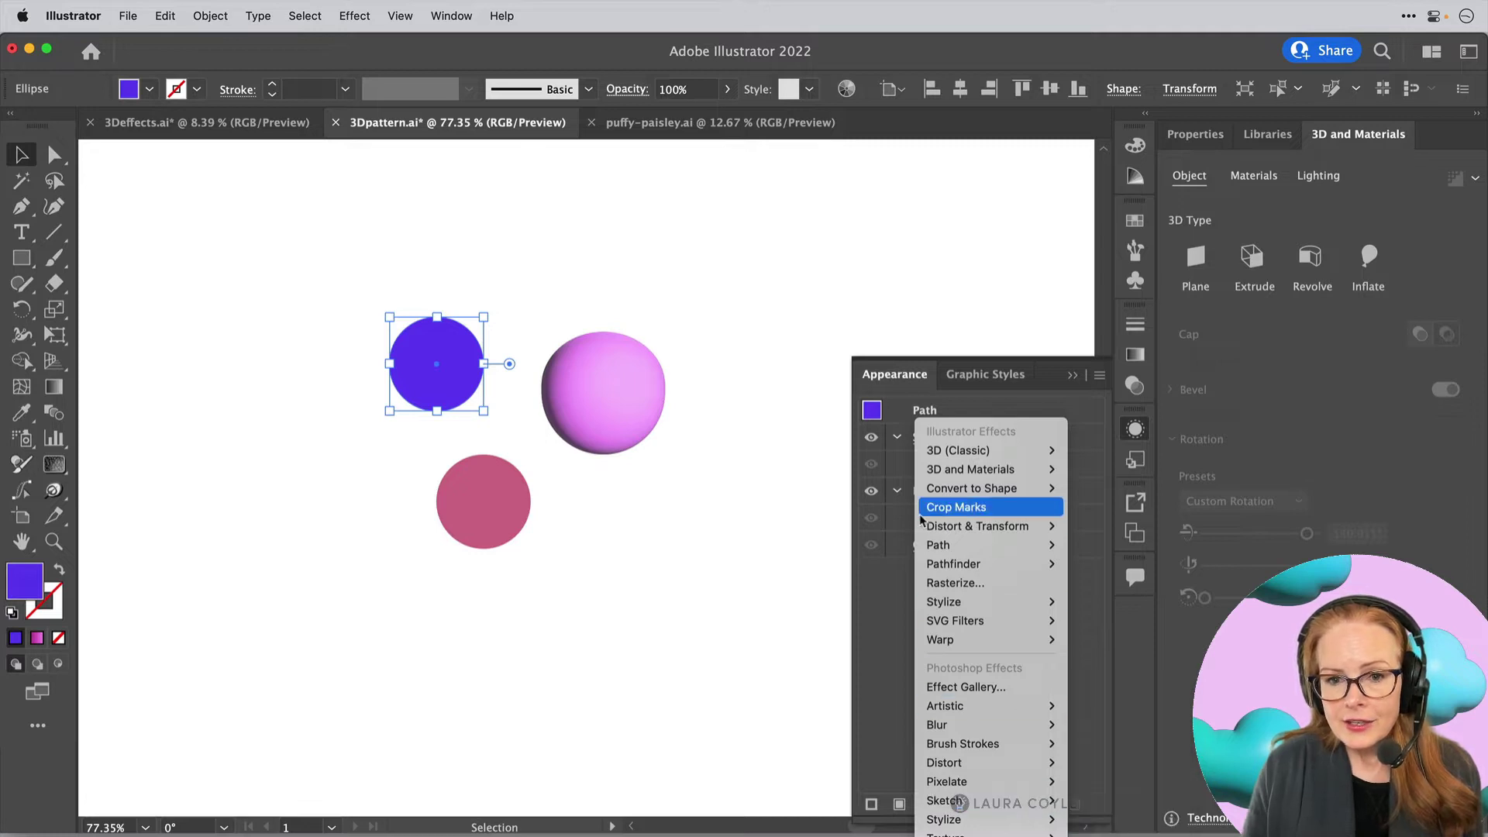
mouse_move(930, 461)
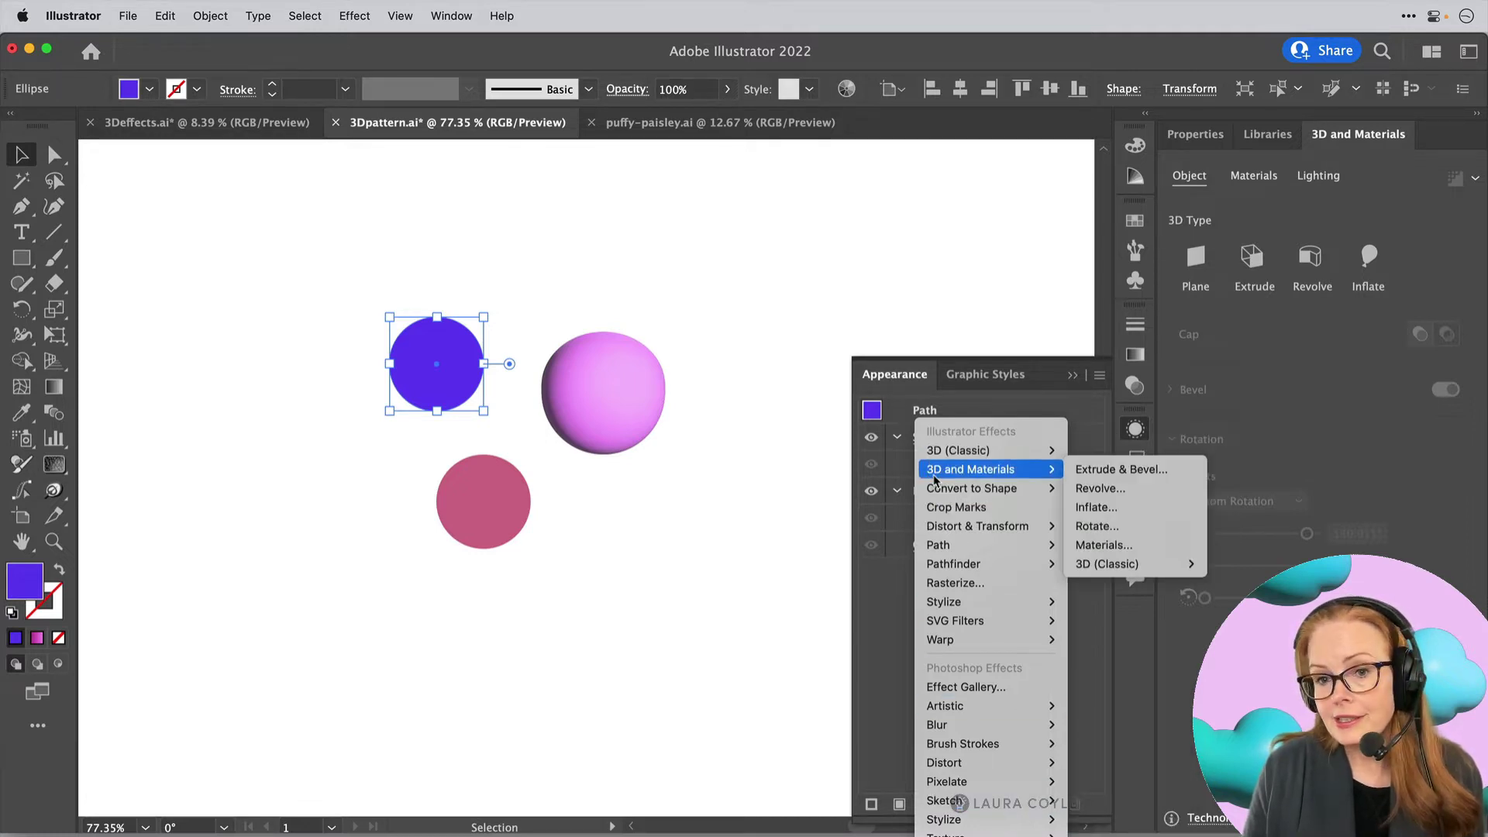
left_click(742, 490)
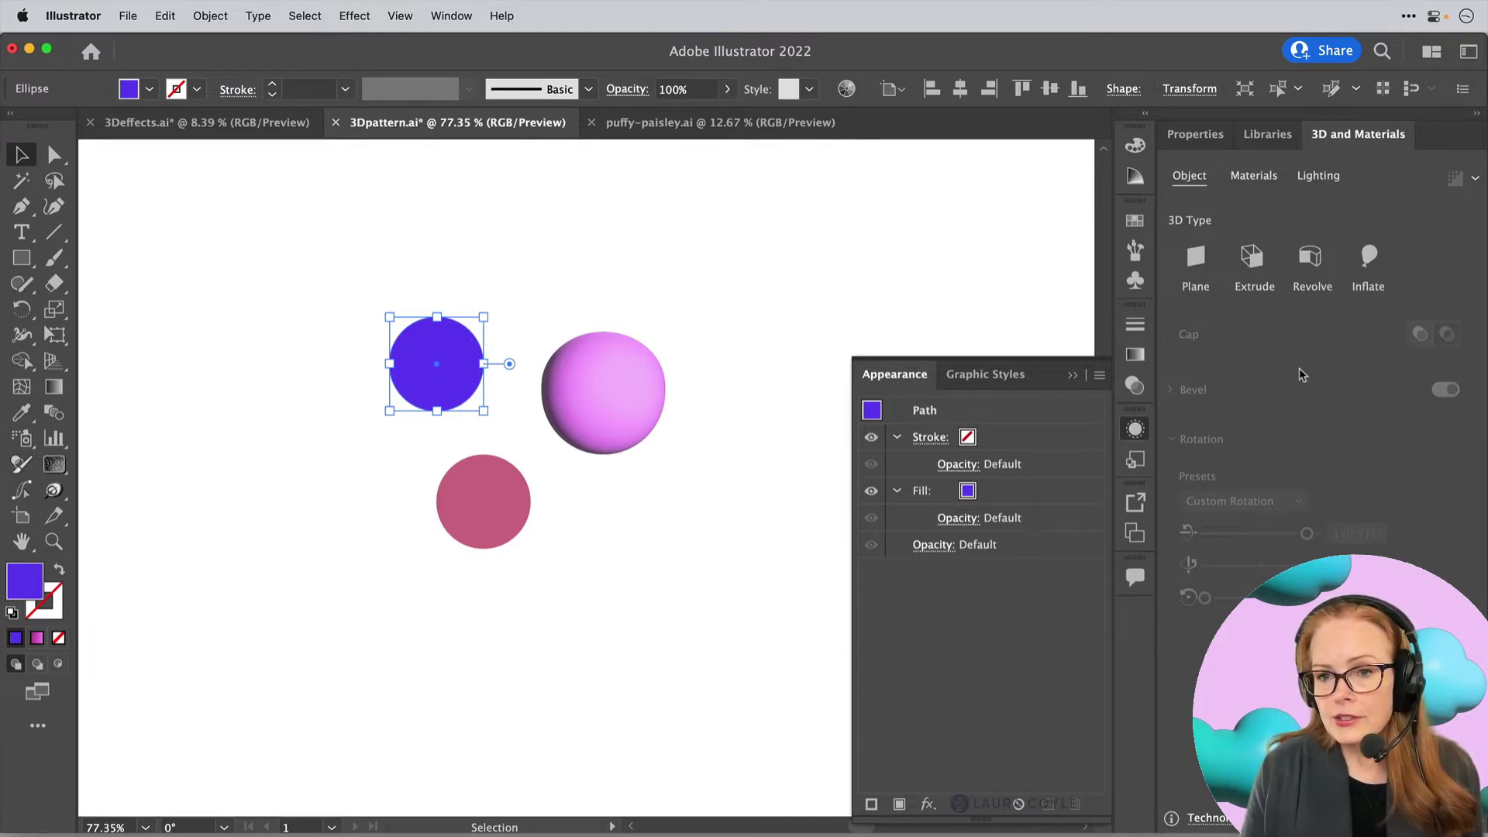
left_click(1369, 258)
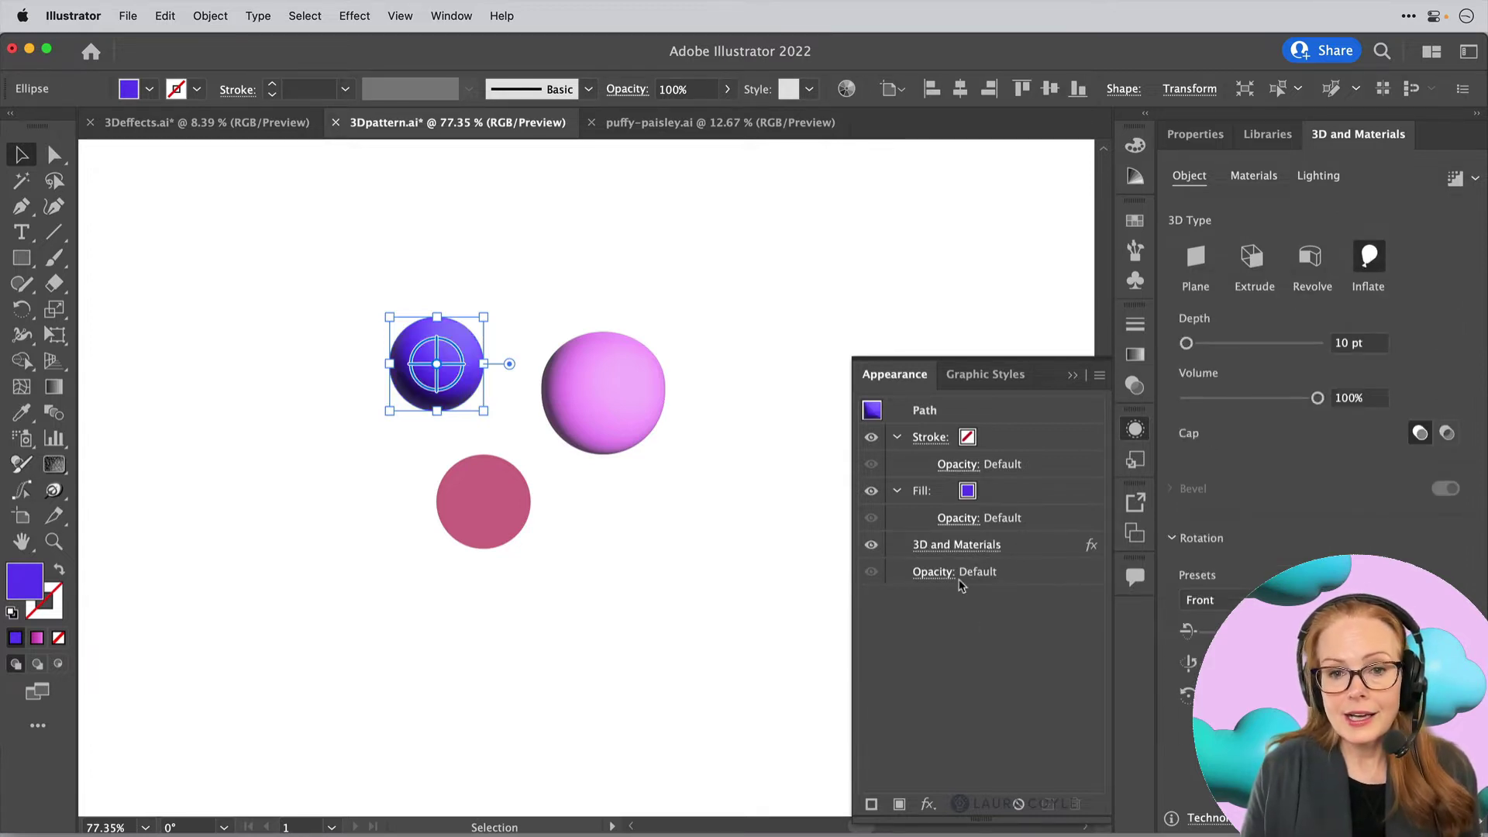
left_click(872, 547)
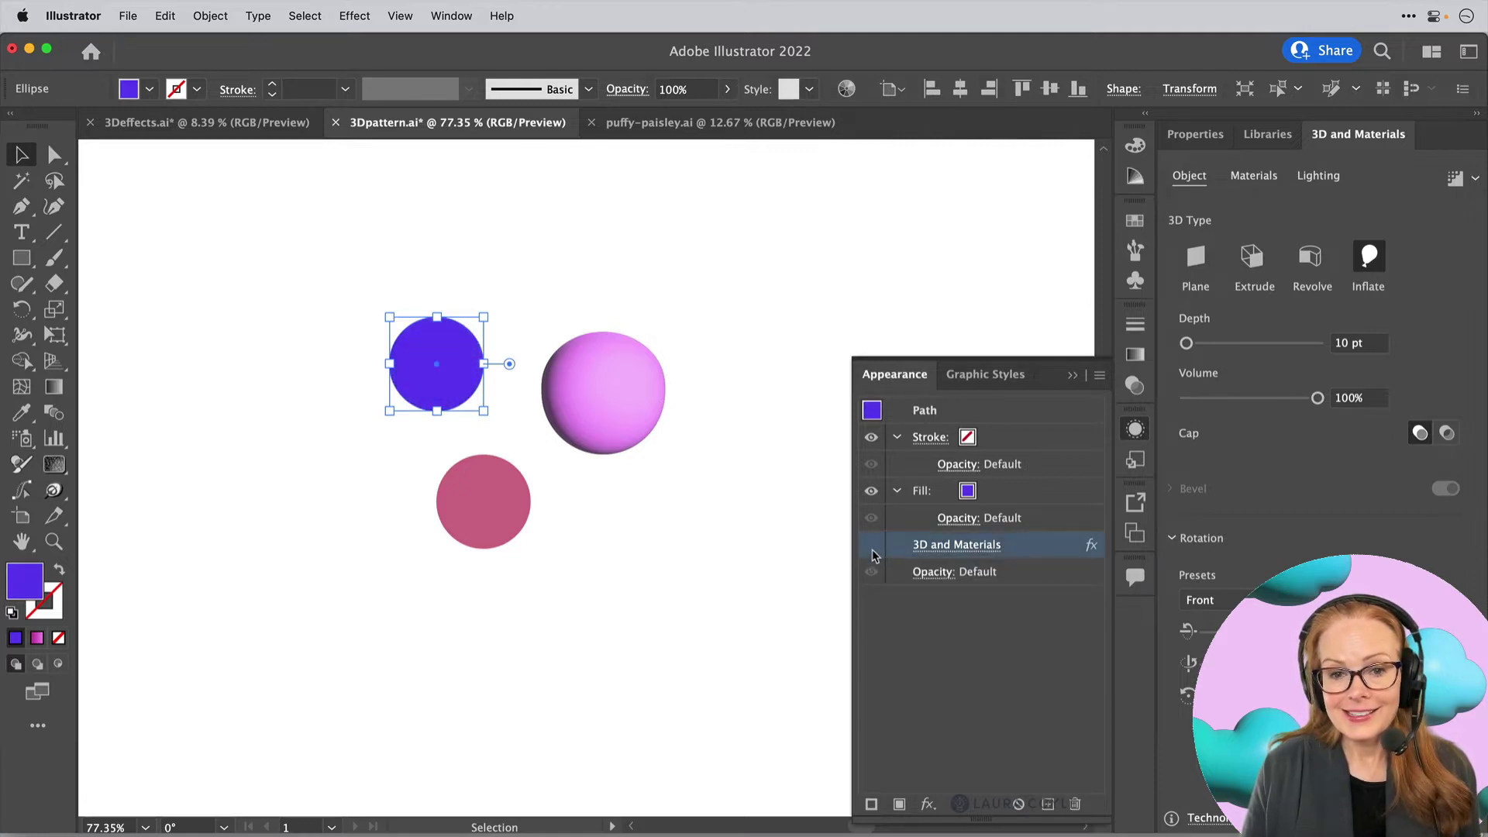
left_click(872, 546)
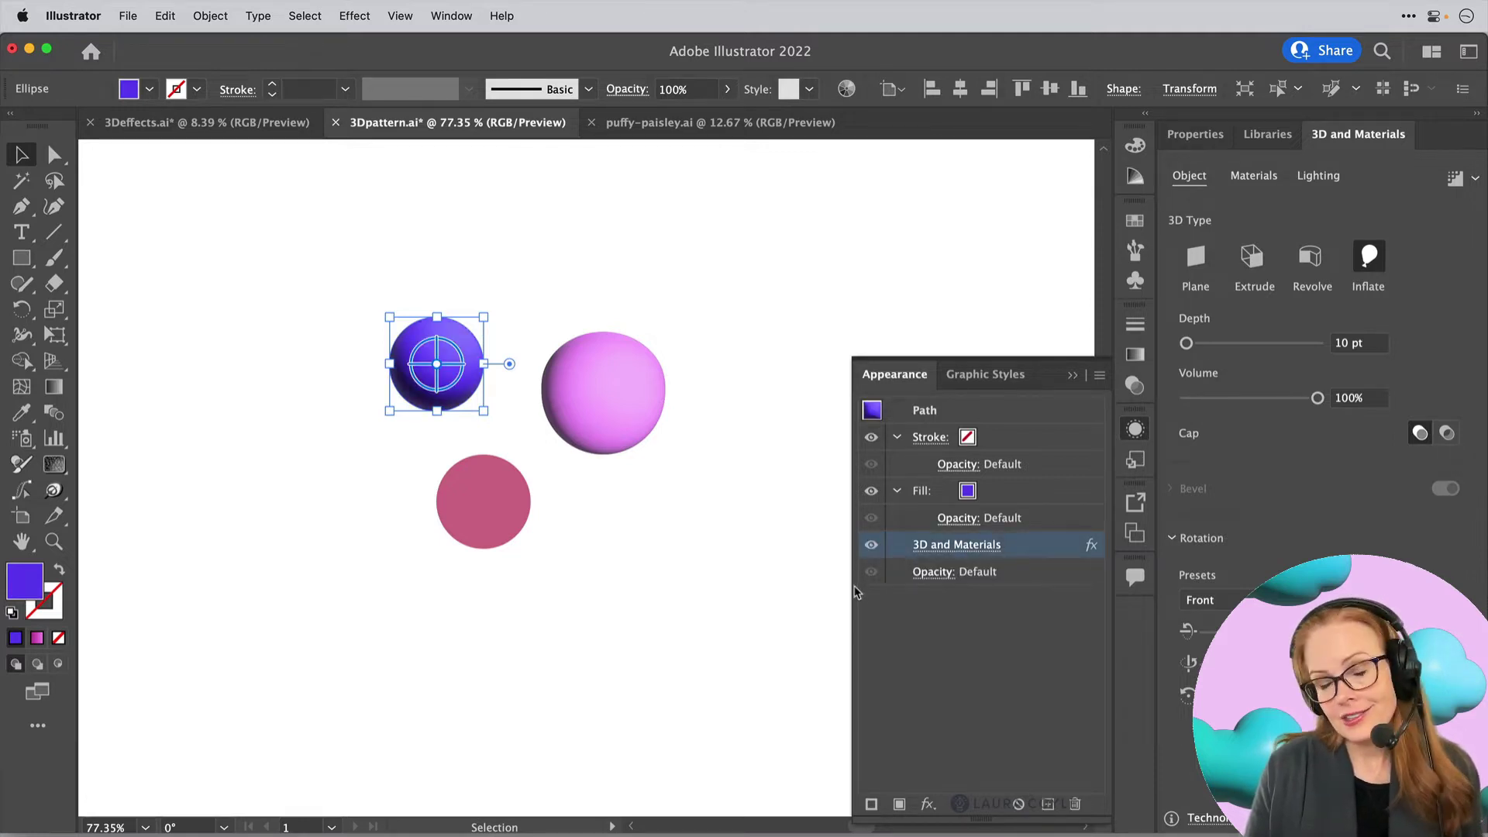
left_click(1072, 375)
Inflate the pink circle into a 3D sphere as well
left_click(466, 487)
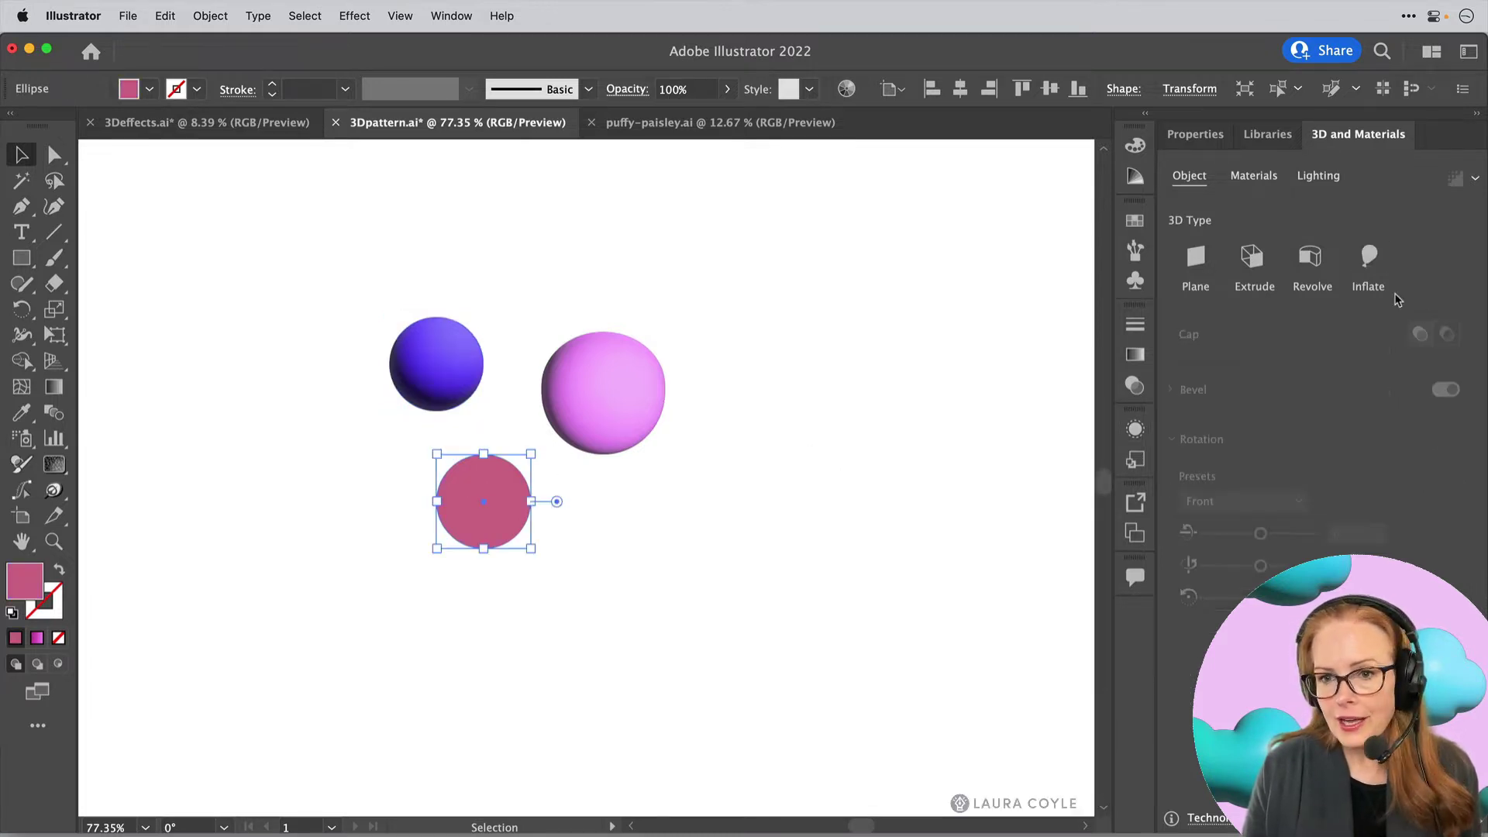
left_click(1368, 258)
left_click(807, 629)
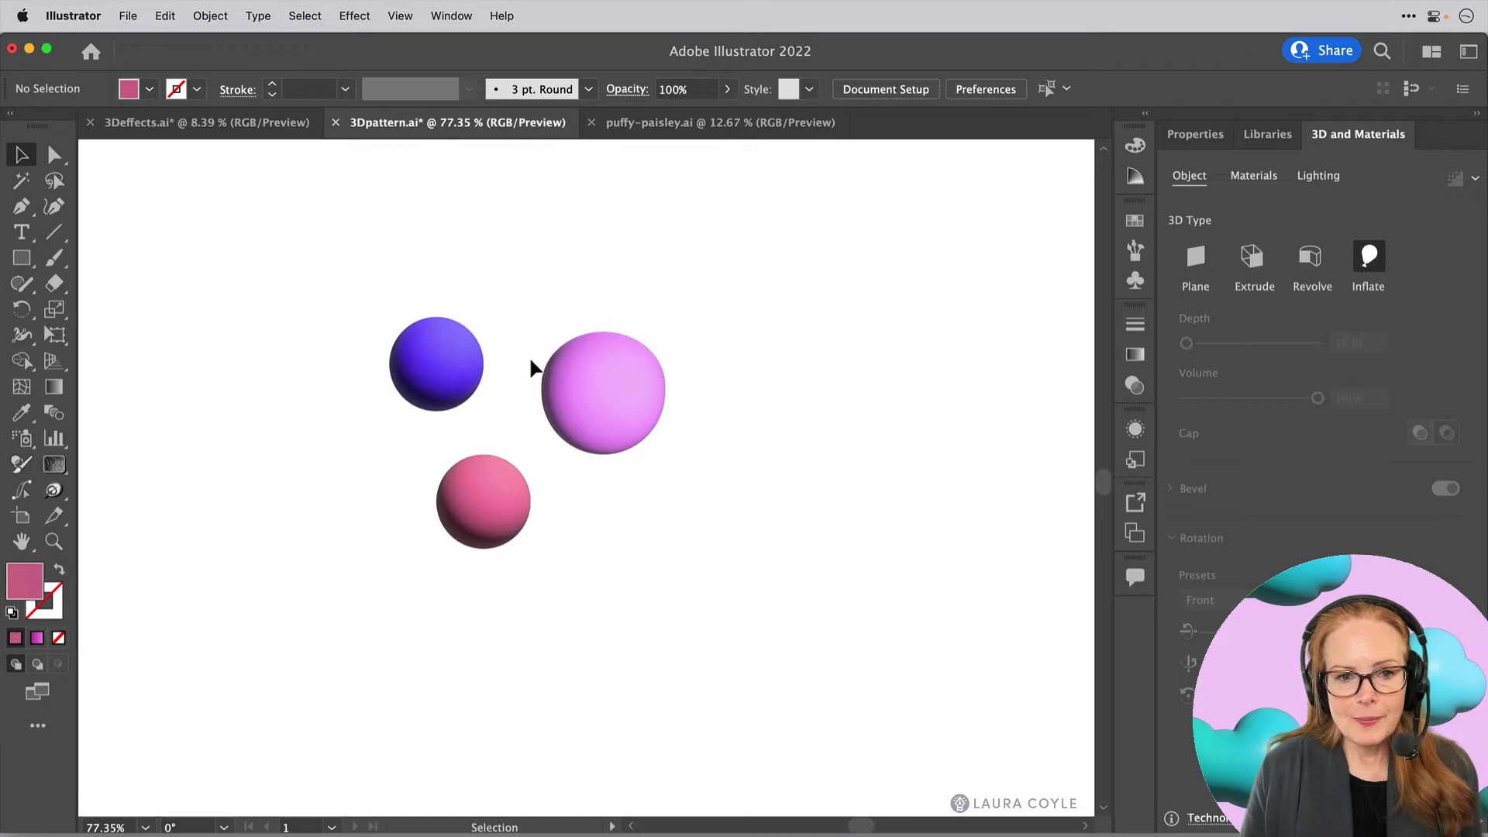
left_click(435, 364)
left_click(491, 488)
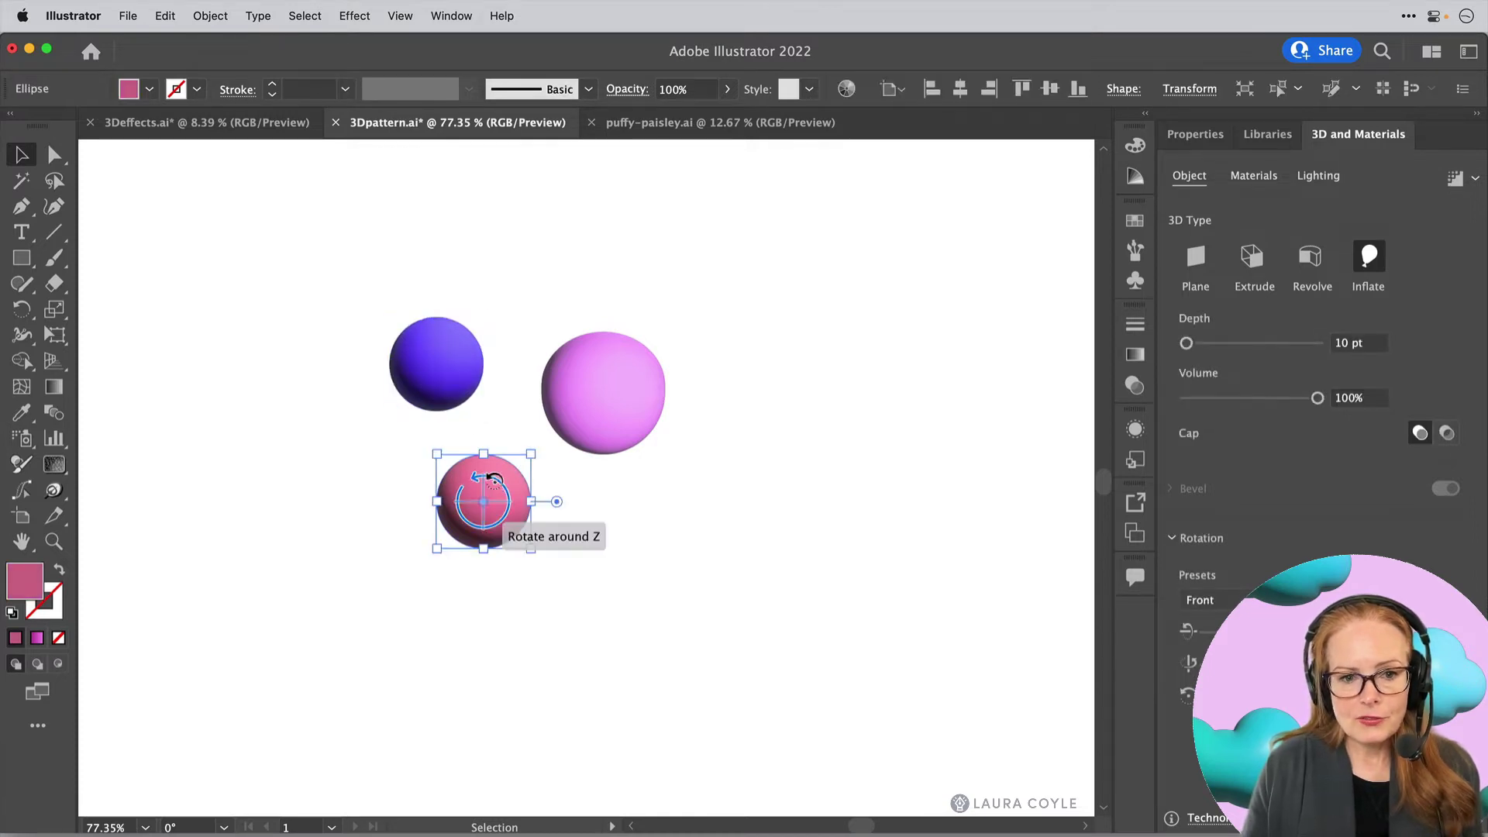
Rotate the magenta sphere freely into a tilt around its X axis
left_click(604, 409)
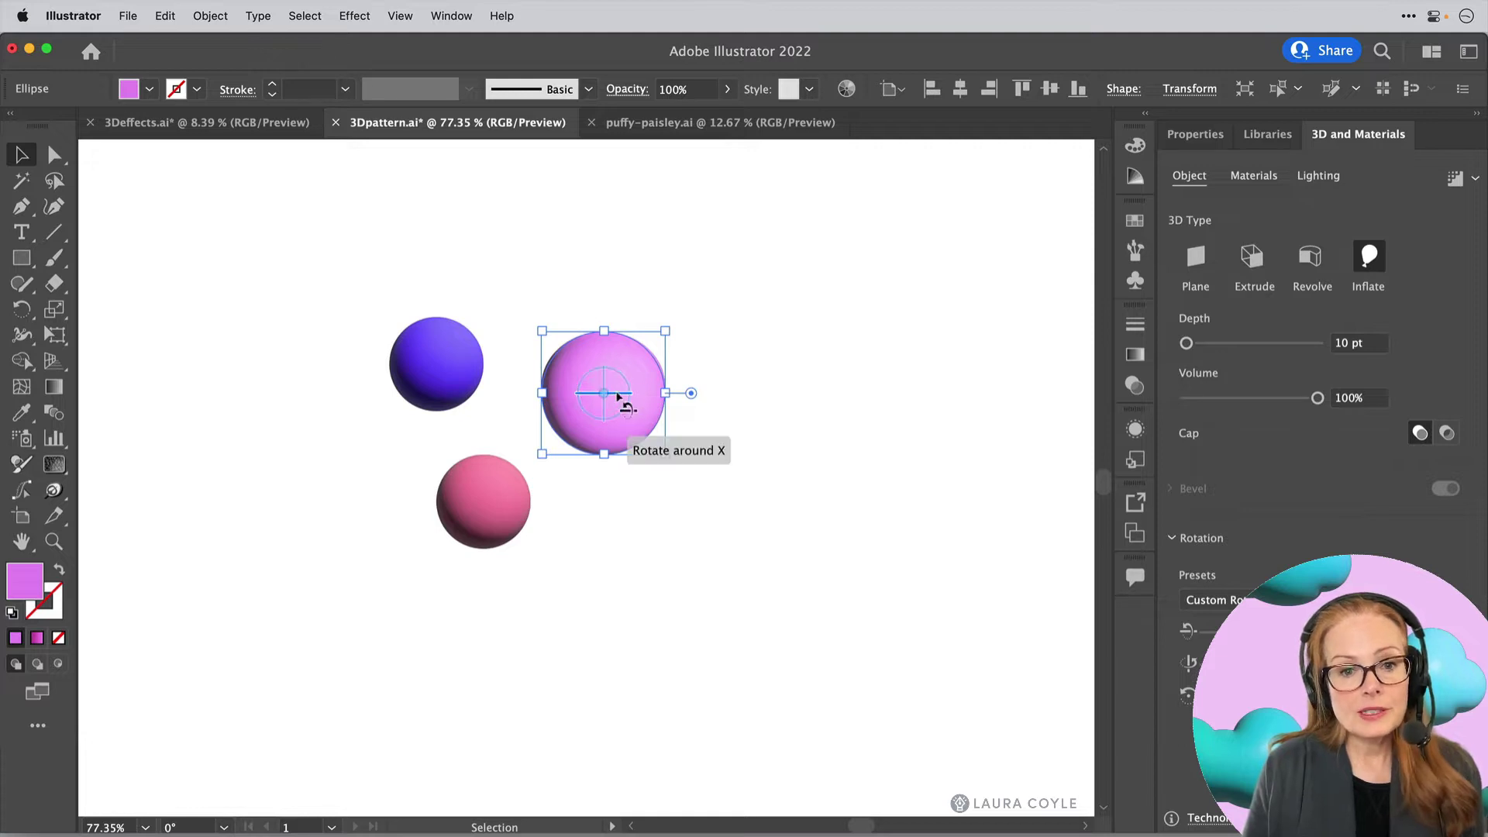
mouse_move(607, 402)
left_mouse_down()
mouse_move(641, 416)
mouse_move(672, 329)
mouse_move(521, 403)
mouse_move(681, 415)
mouse_move(628, 383)
left_mouse_up()
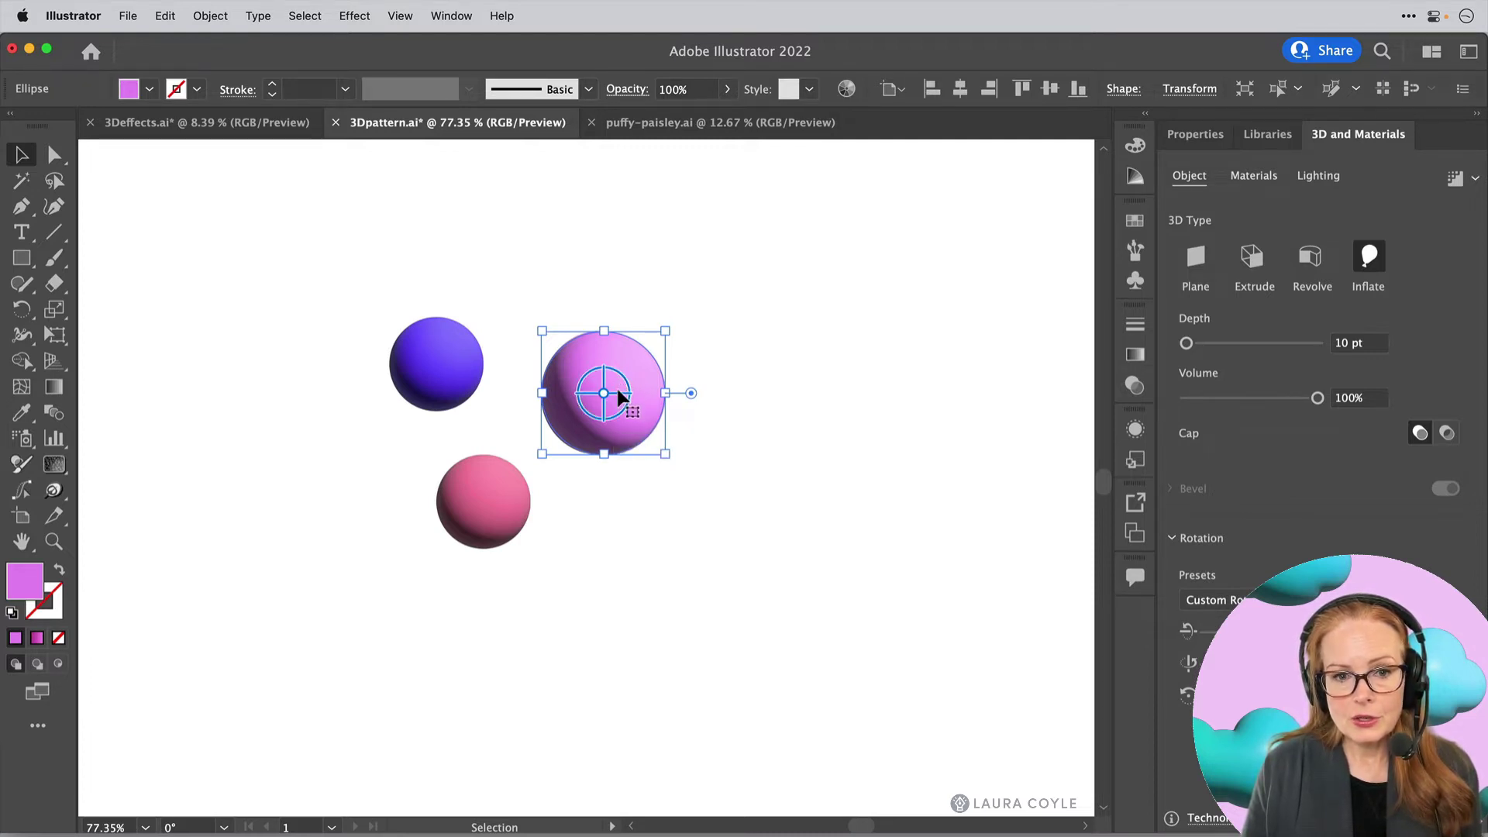
mouse_move(620, 394)
left_mouse_down()
mouse_move(613, 353)
mouse_move(606, 389)
mouse_move(630, 395)
mouse_move(598, 389)
mouse_move(626, 388)
mouse_move(599, 364)
mouse_move(624, 392)
left_mouse_up()
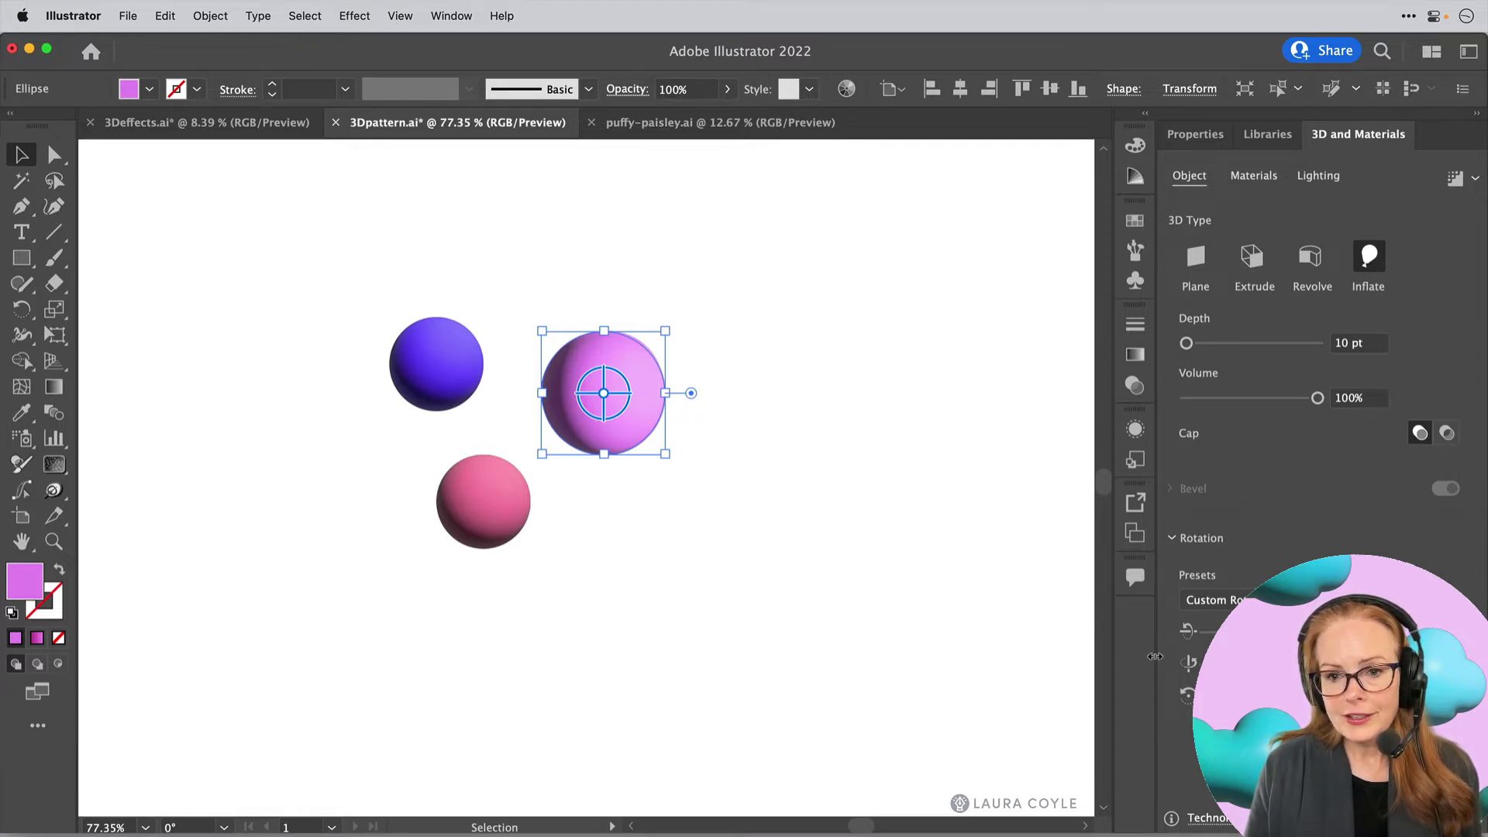
Widen the 3D and Materials panel and reset the sphere's rotation to the Front preset
left_click_drag(1155, 657, 1020, 643)
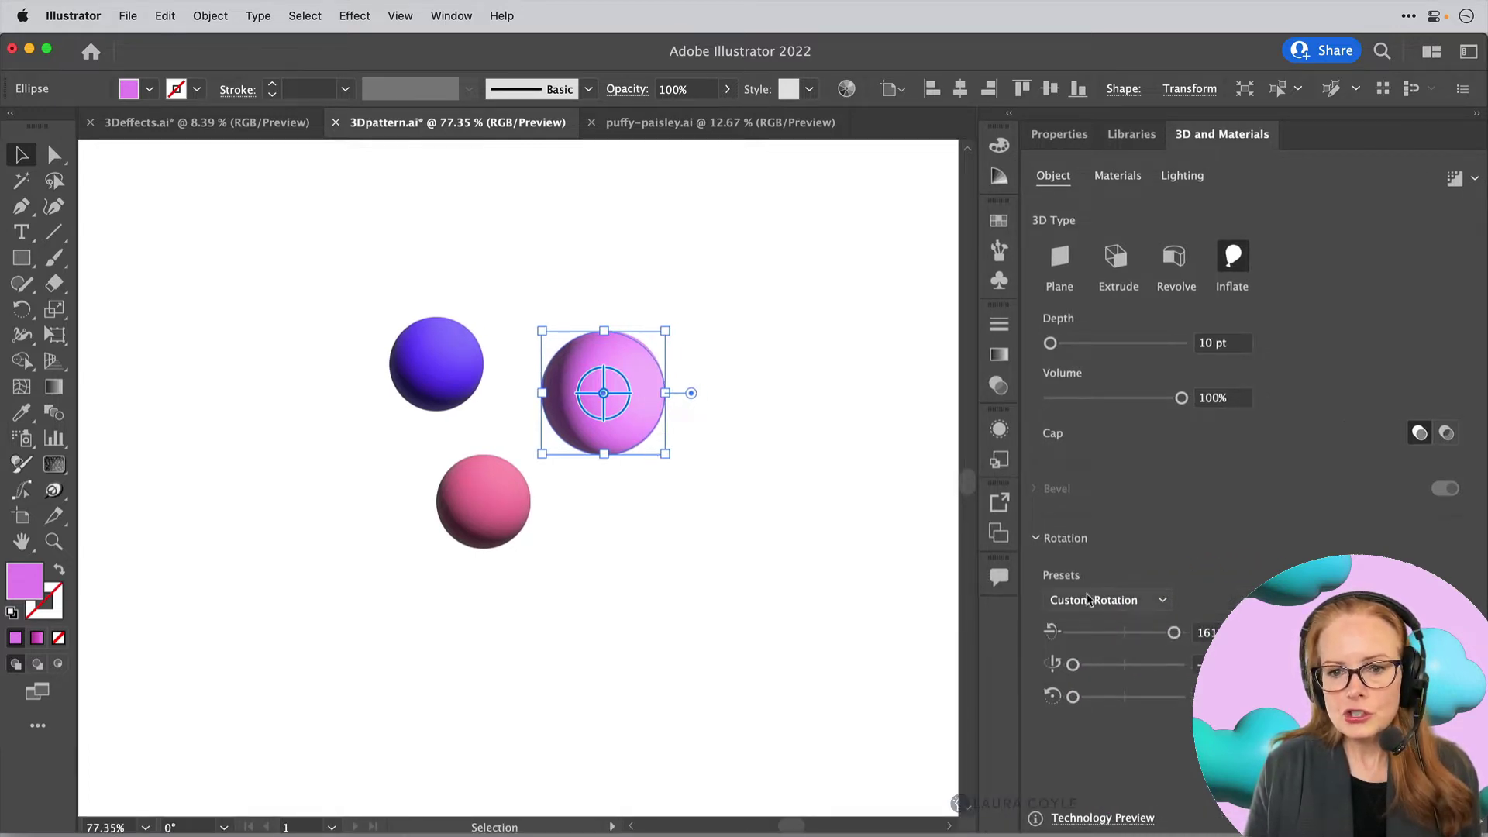
left_click(1162, 601)
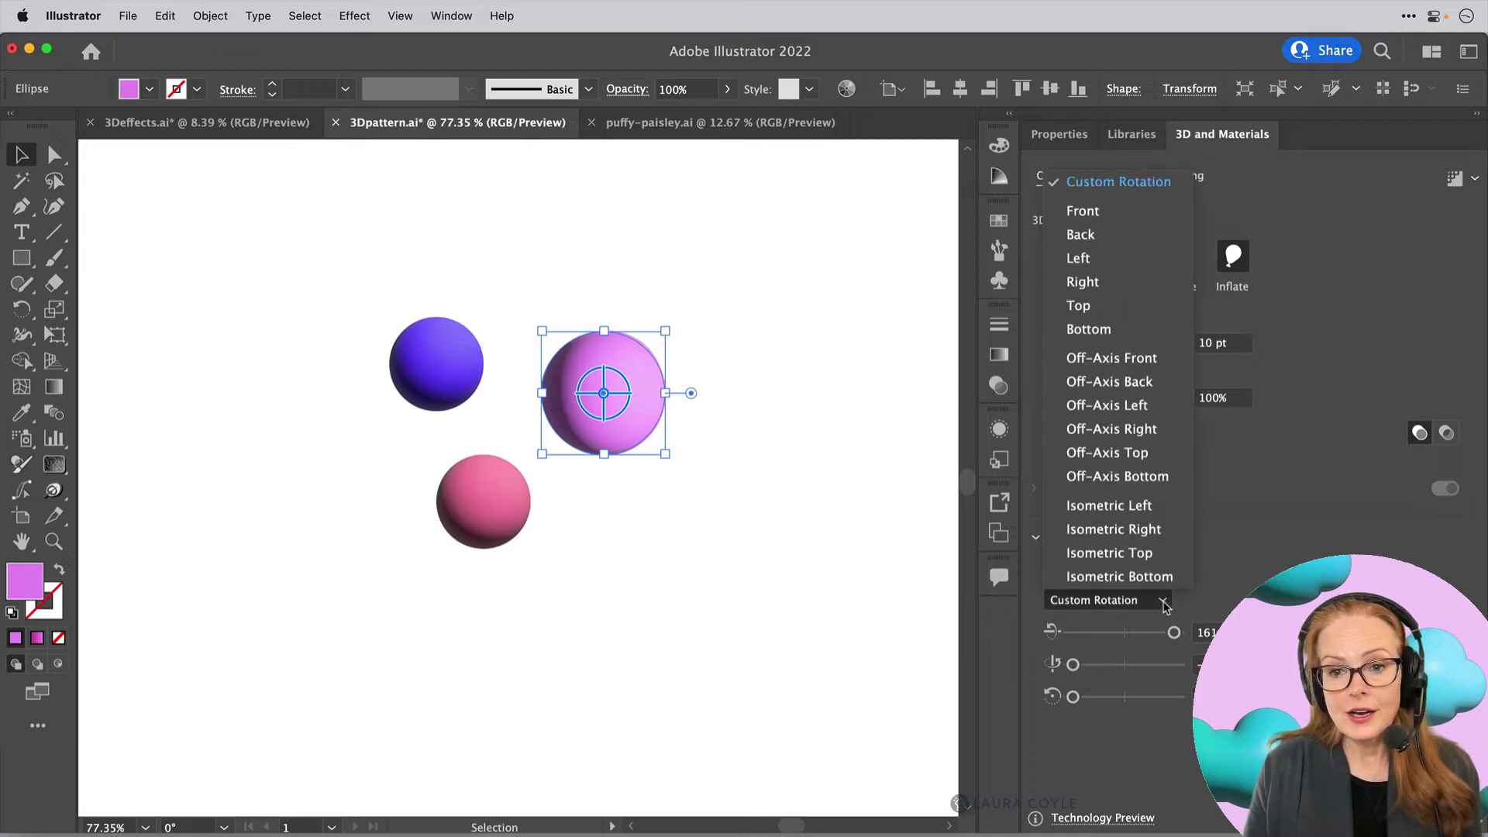
left_click(1100, 213)
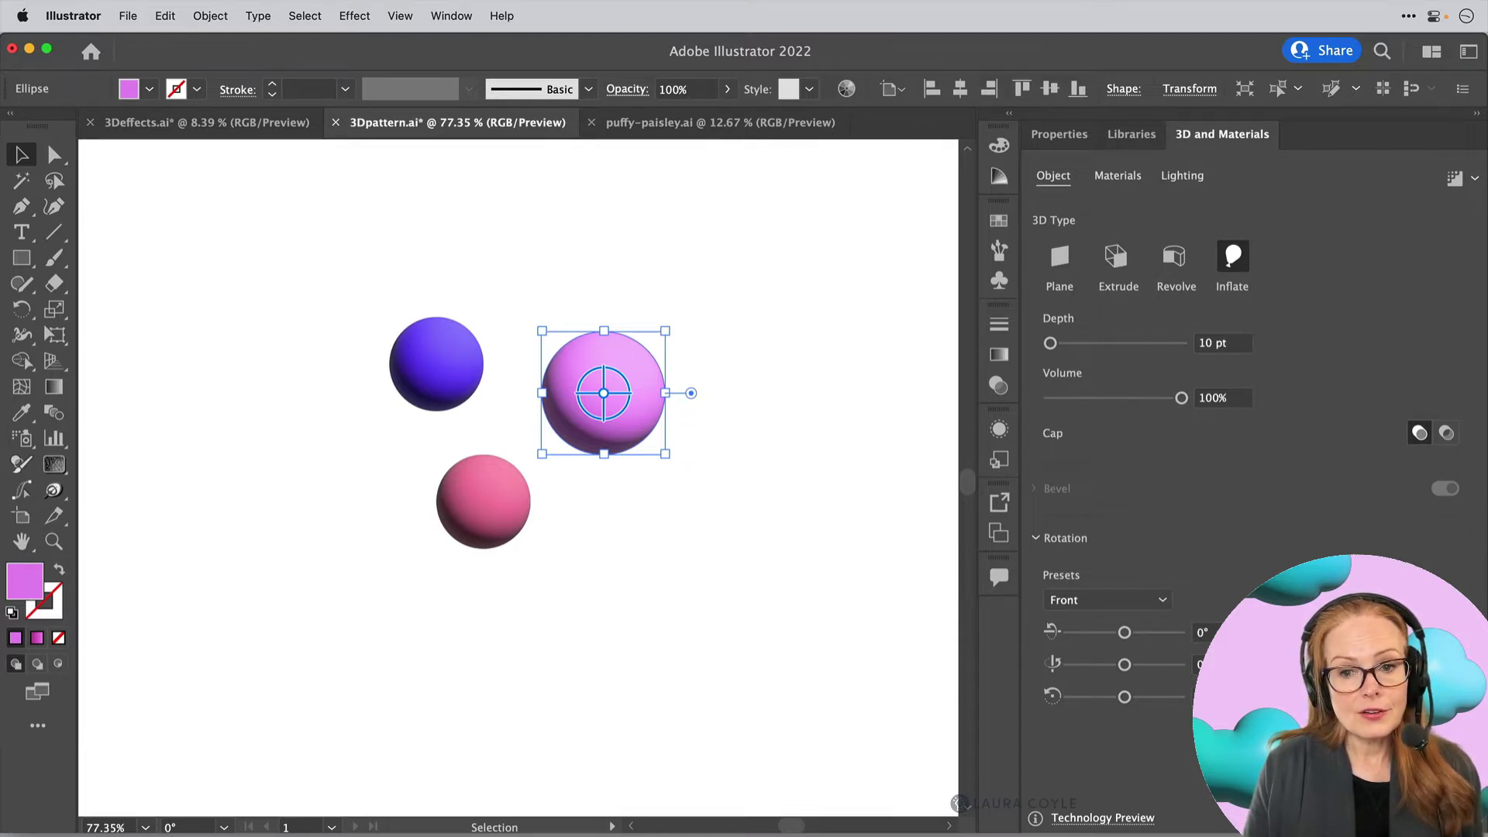
left_click(1162, 601)
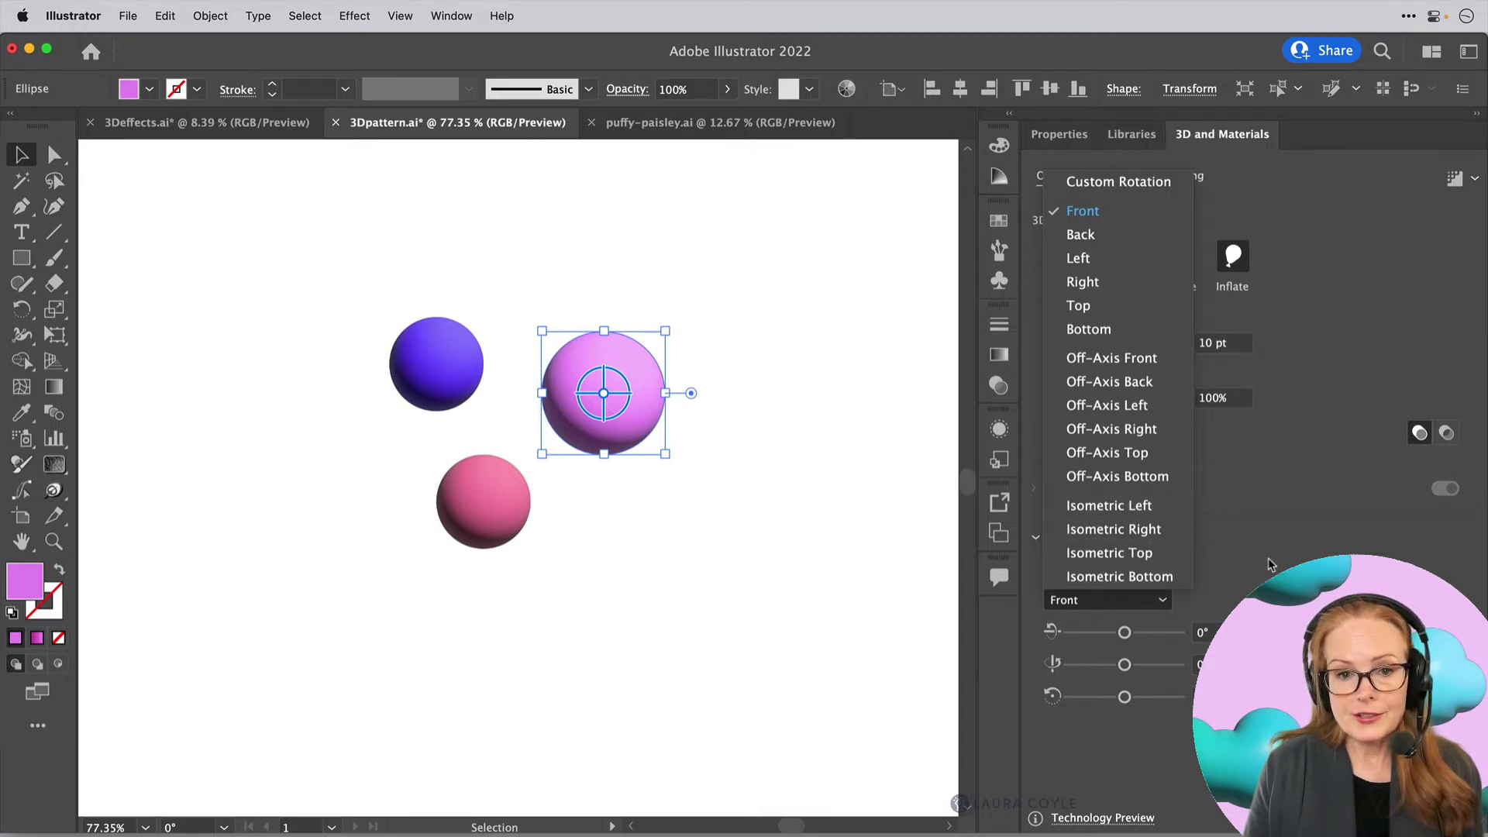
left_click(794, 659)
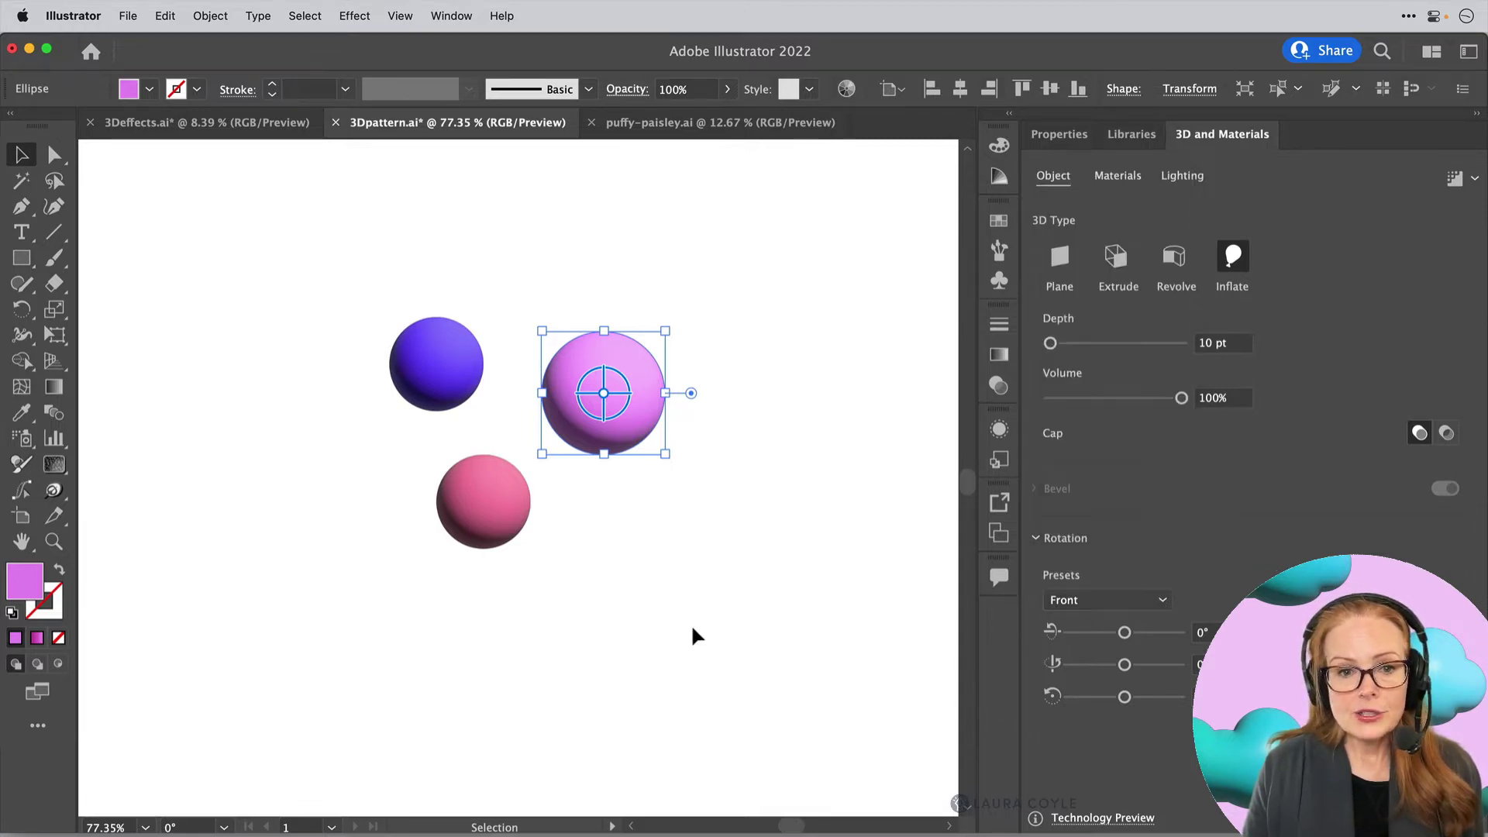
Select the three spheres and look through the 3D Materials and Lighting options
left_click(332, 269)
left_click_drag(312, 209, 758, 613)
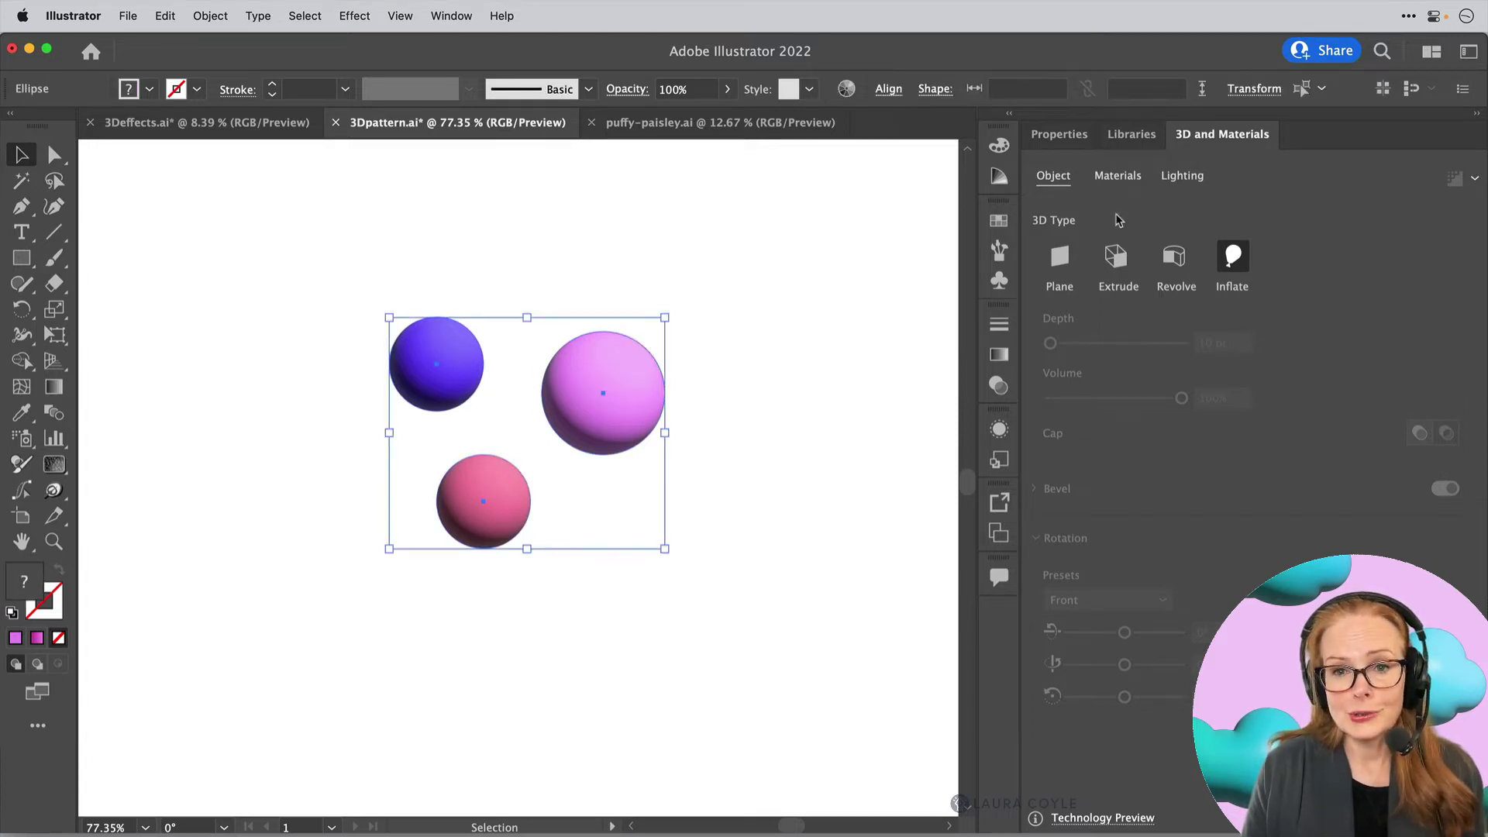
left_click(1120, 177)
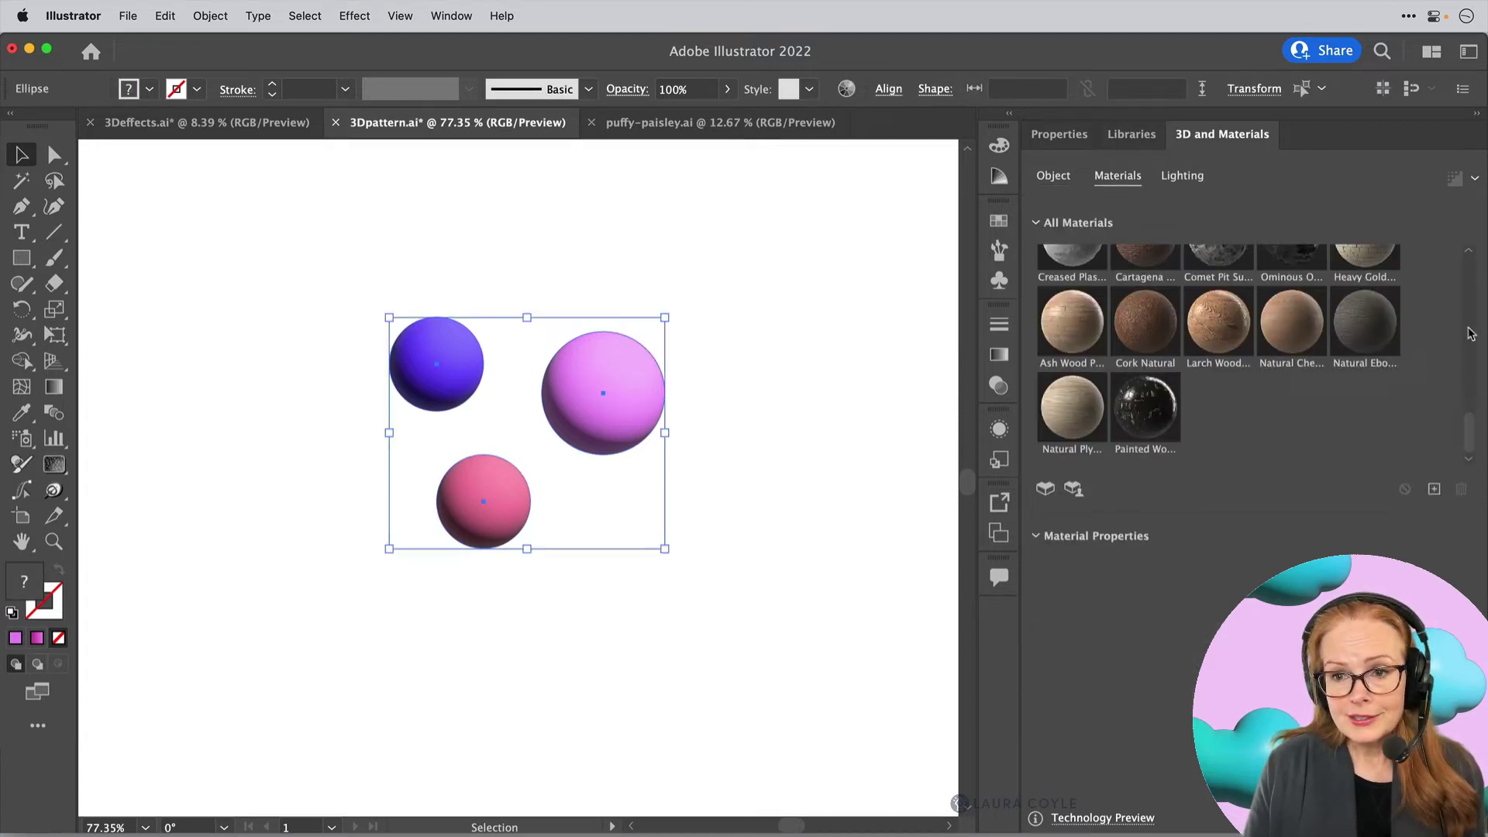
left_click_drag(1474, 431, 1460, 287)
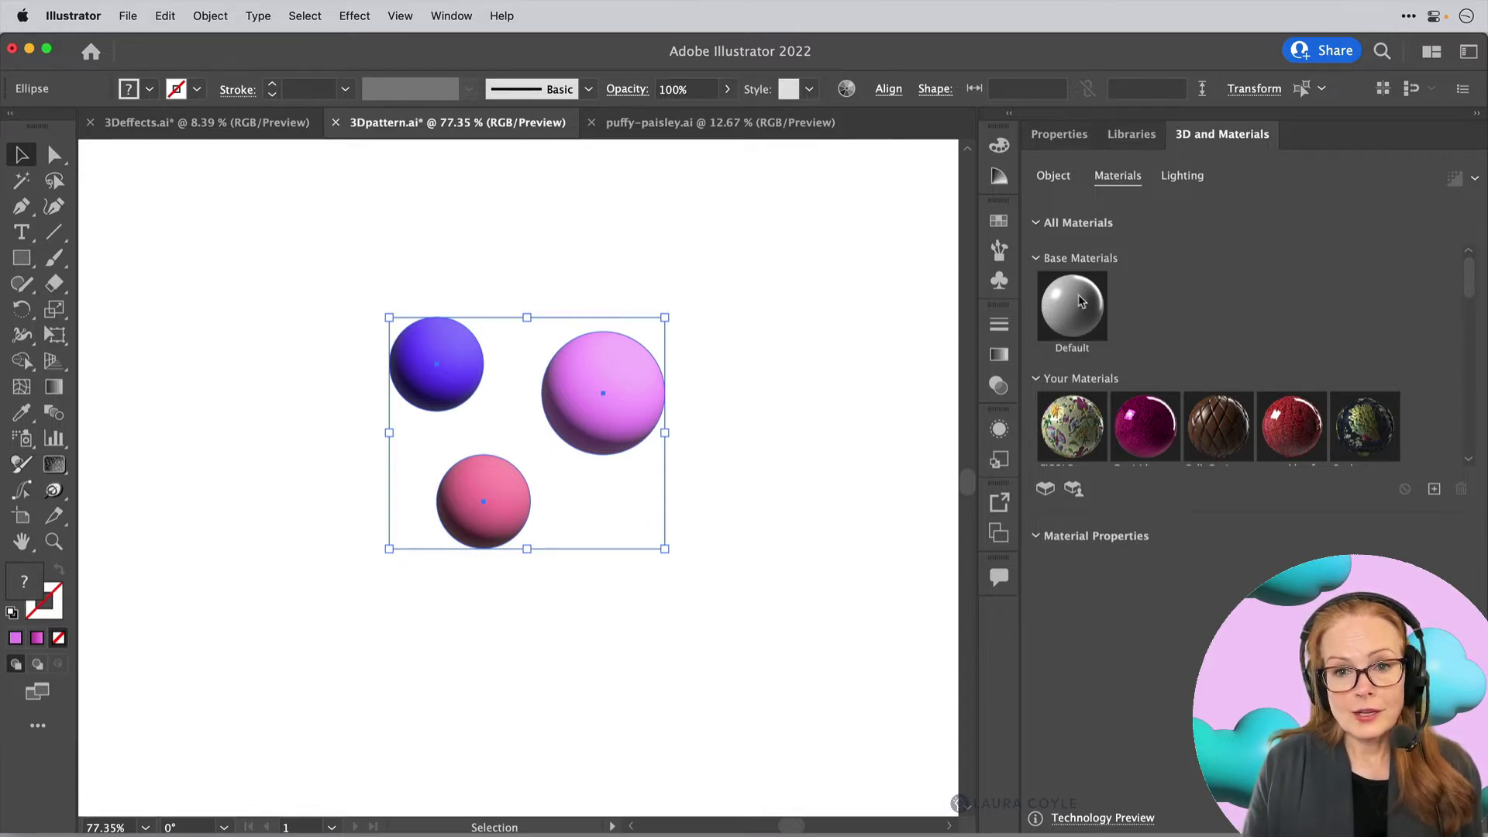
left_click(811, 489)
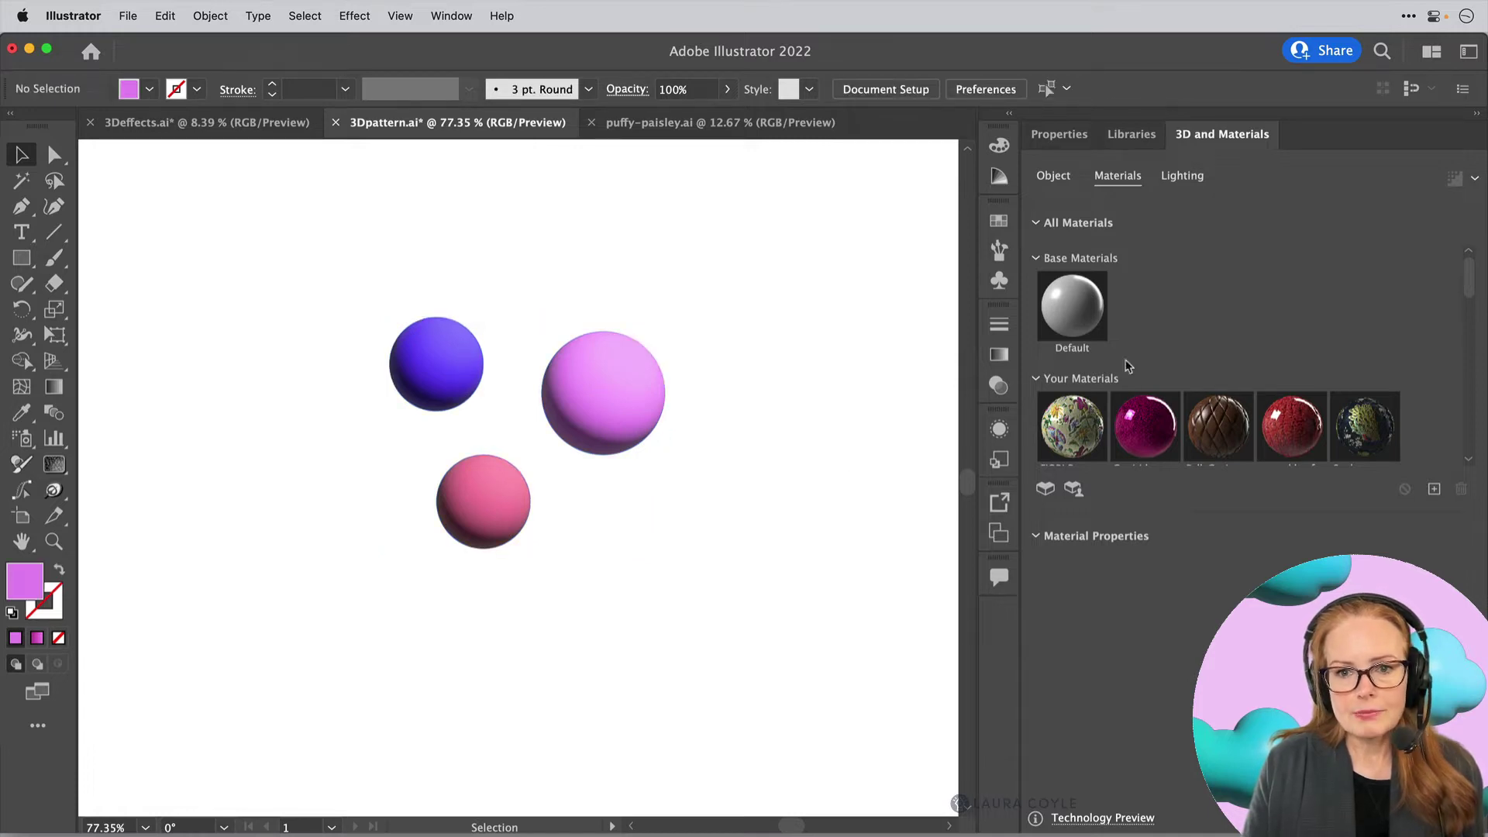
left_click(1184, 177)
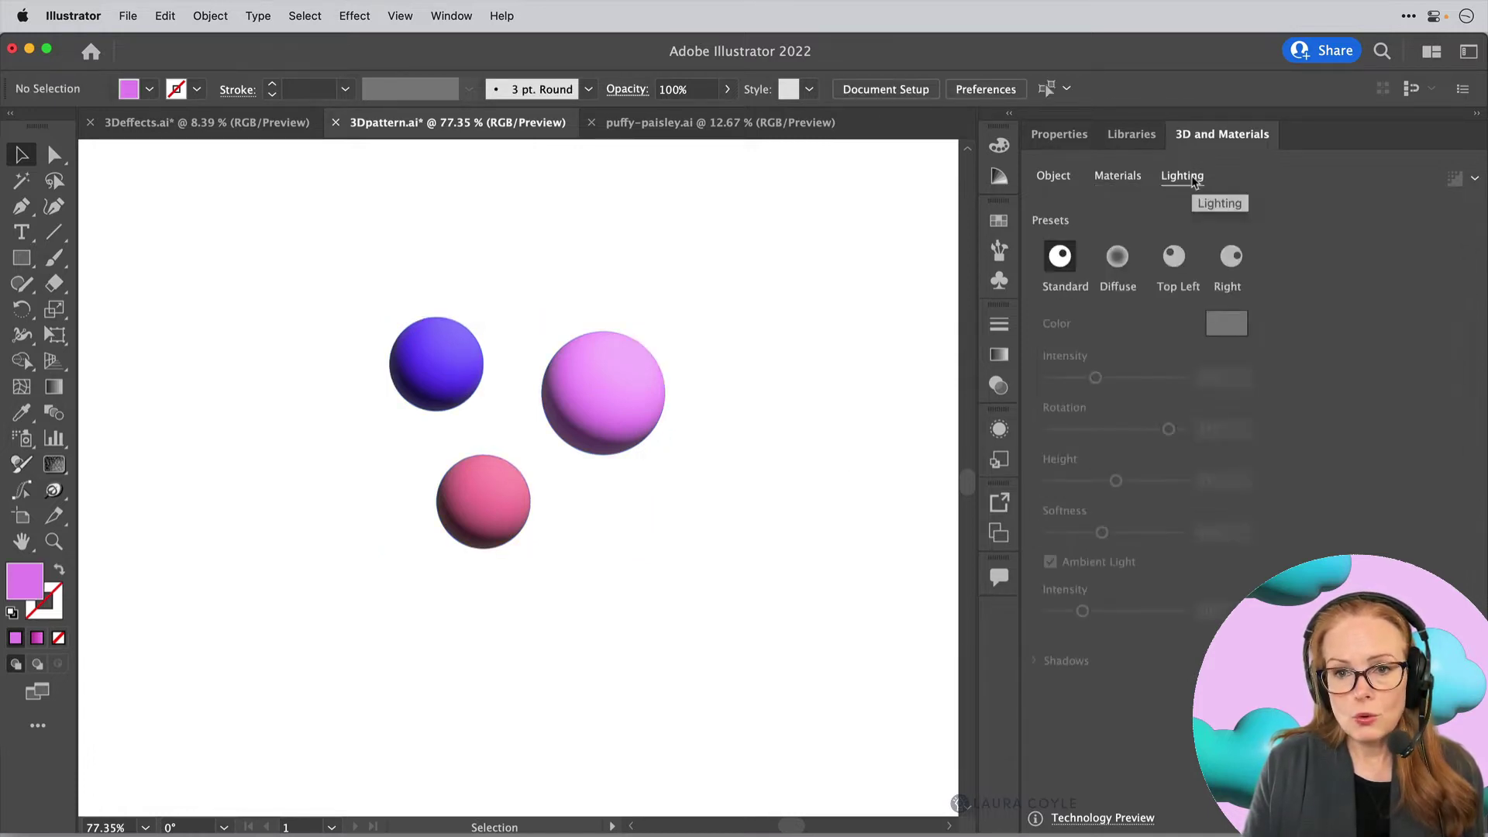
left_click(1053, 176)
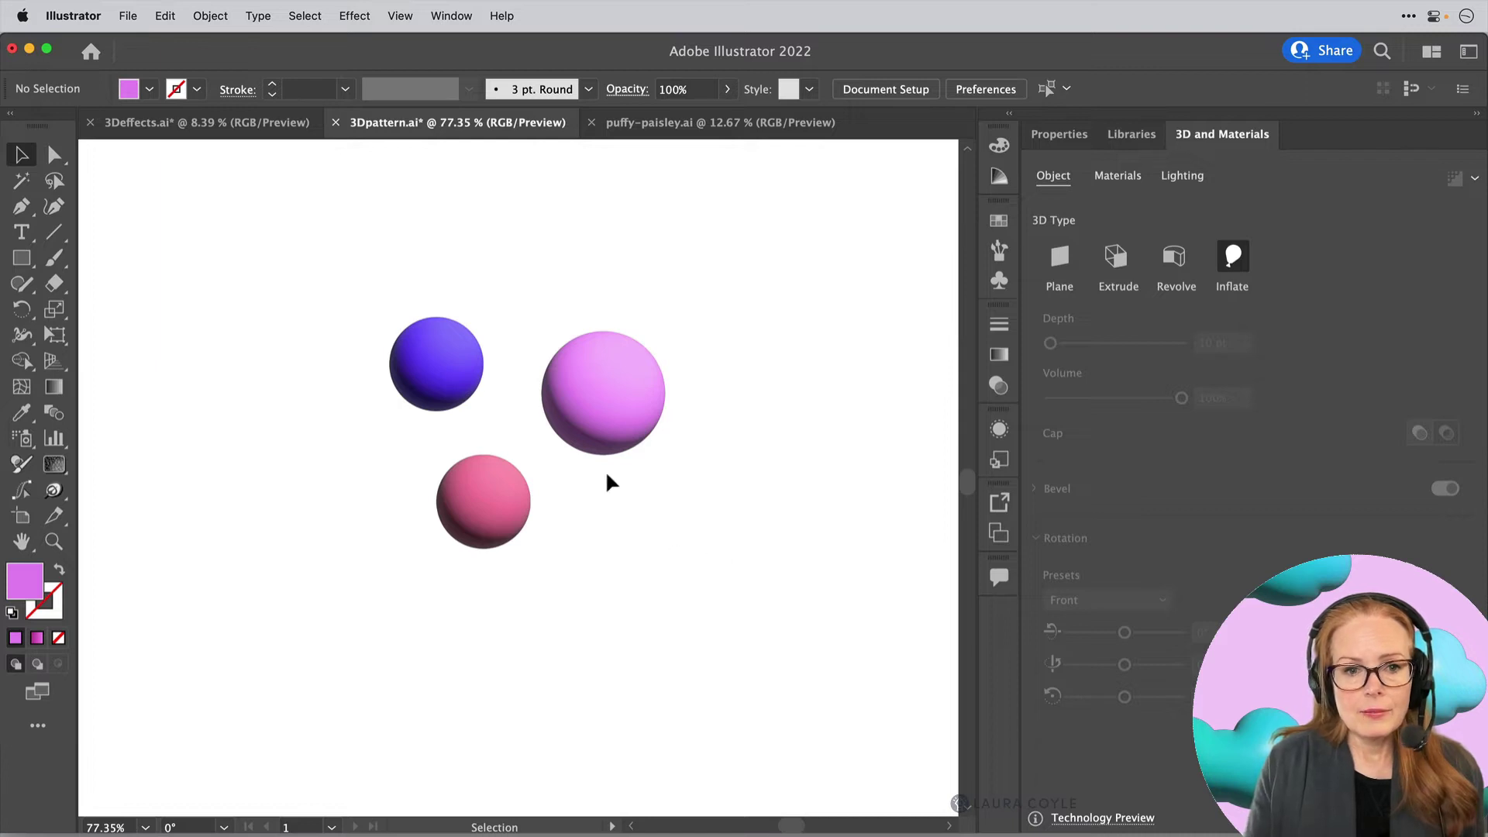
Widen the canvas by dragging the panel dock divider, then select all three spheres
left_click_drag(342, 269, 766, 618)
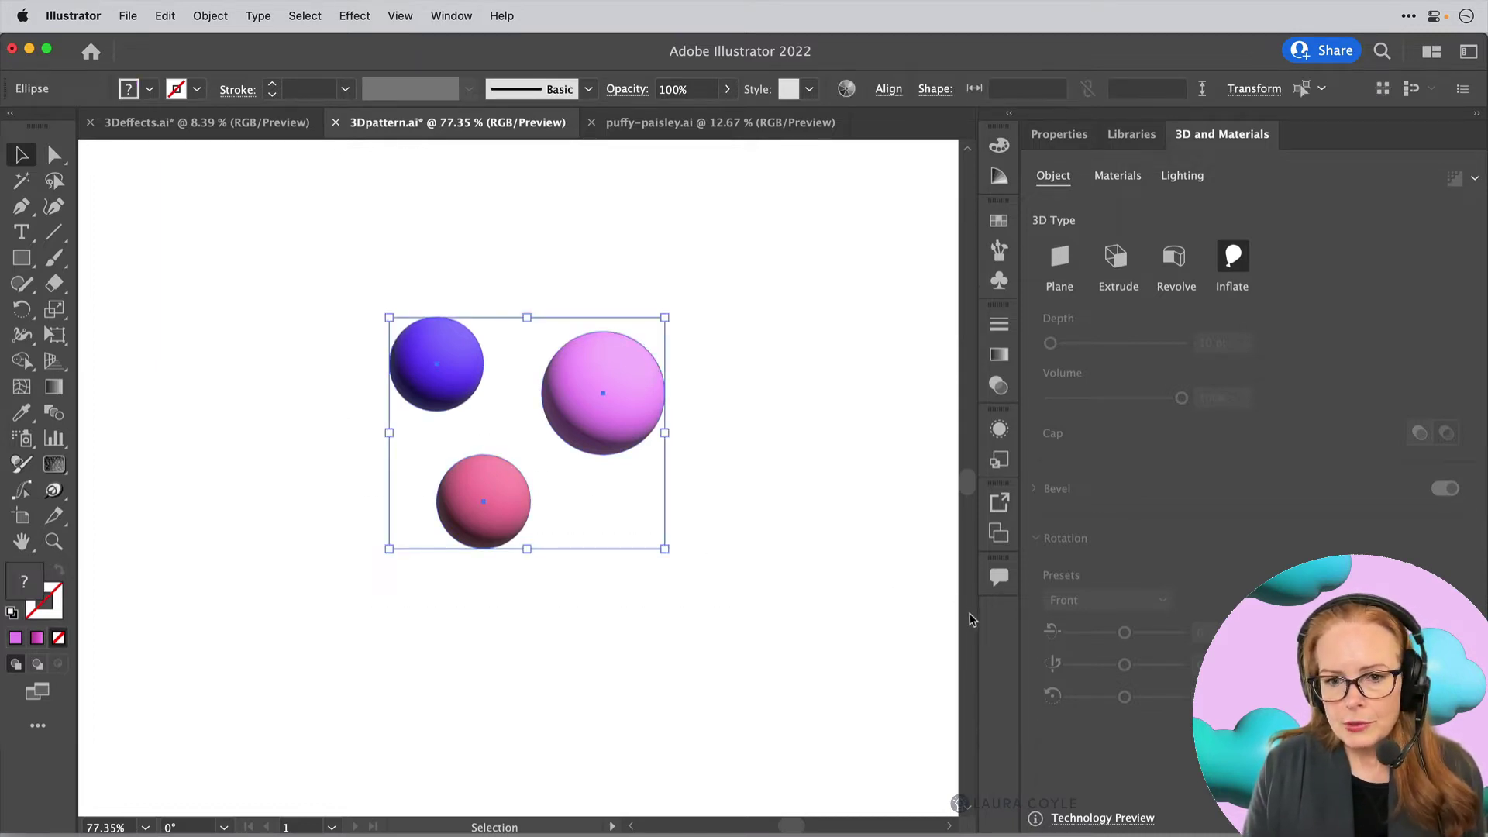
left_click_drag(976, 618, 990, 648)
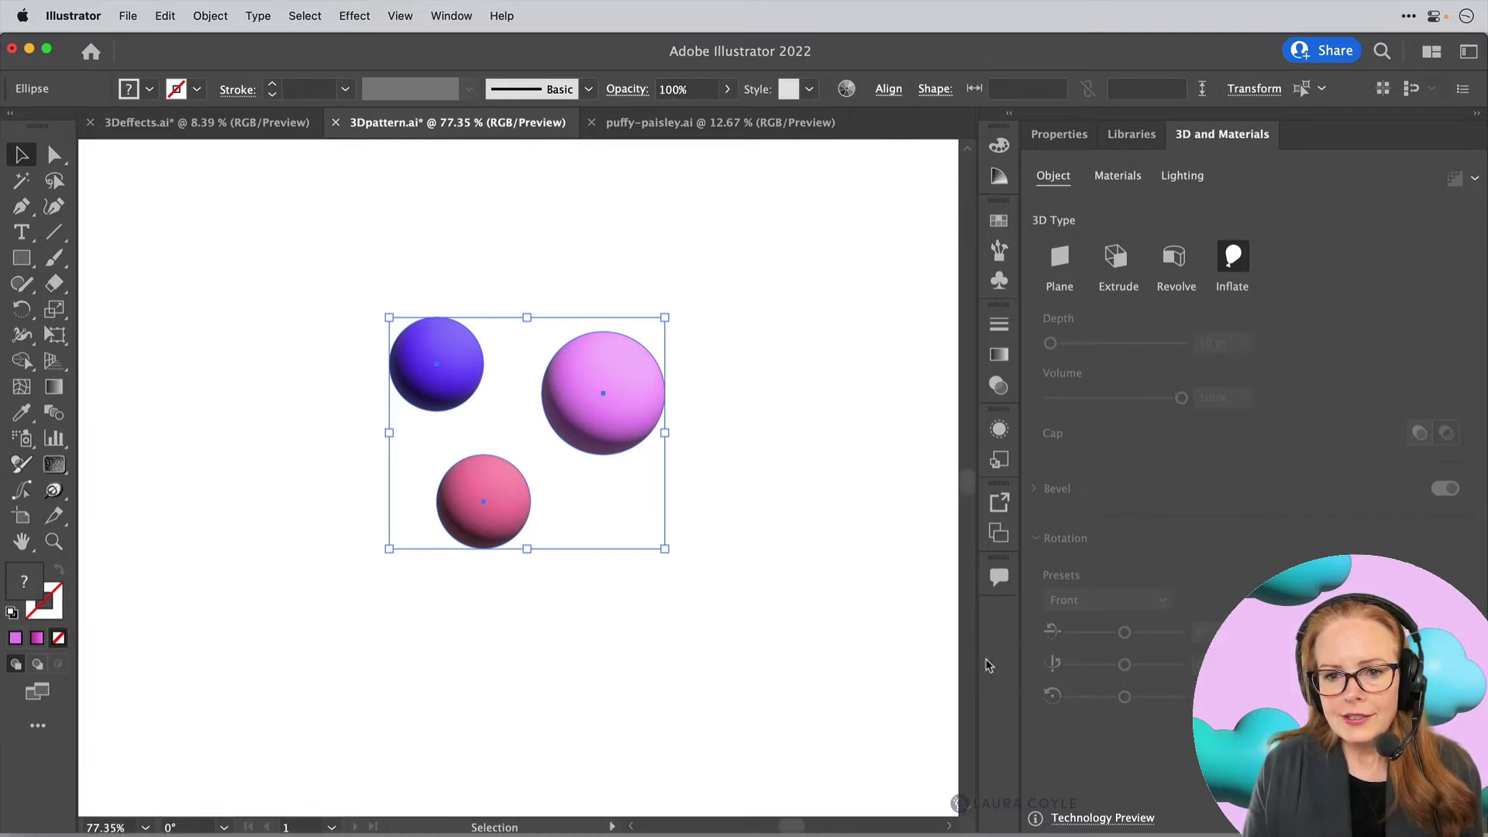
left_click(902, 671)
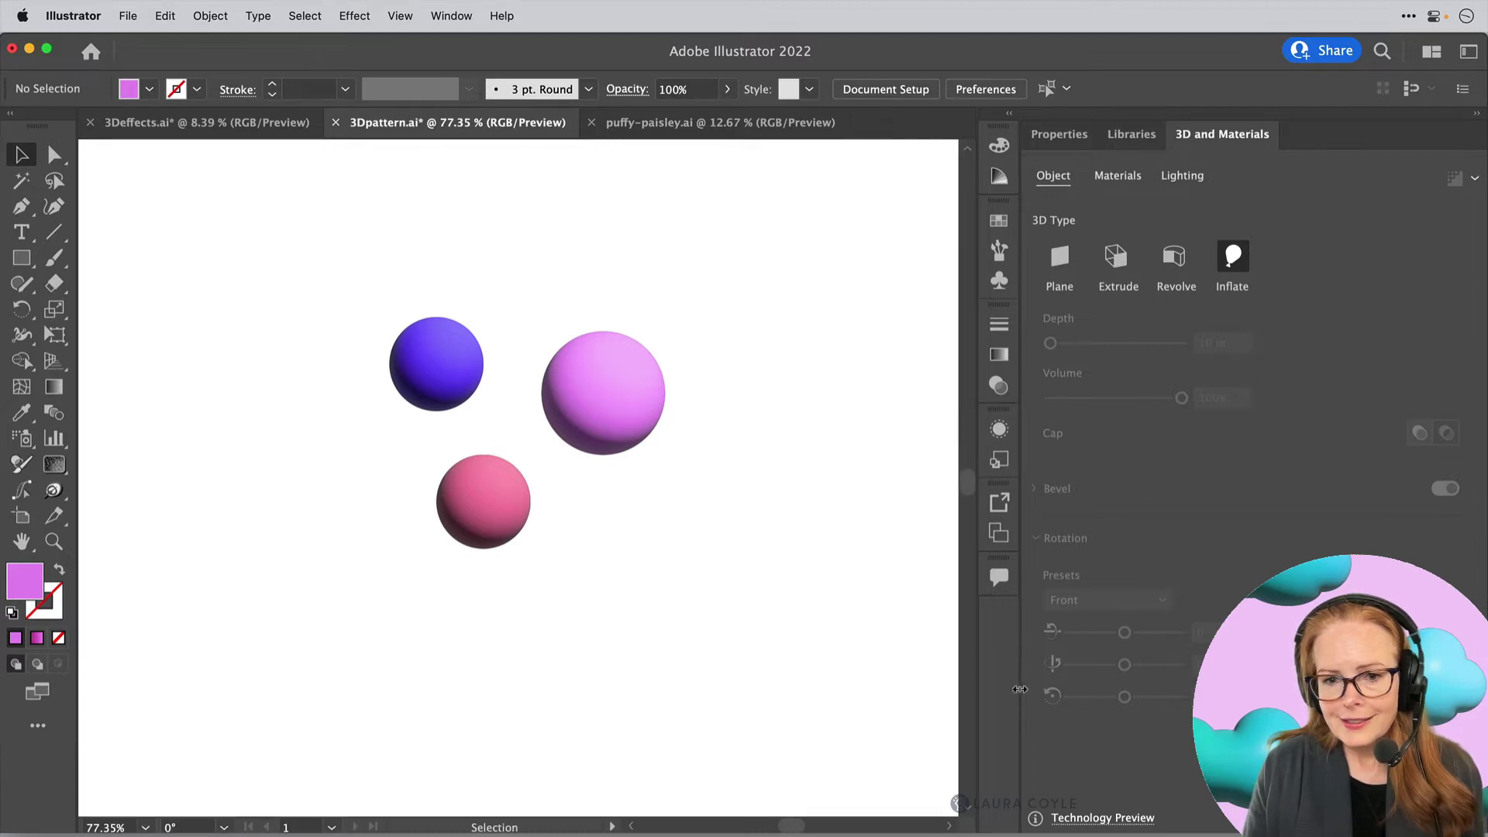
left_click_drag(1020, 689, 1150, 691)
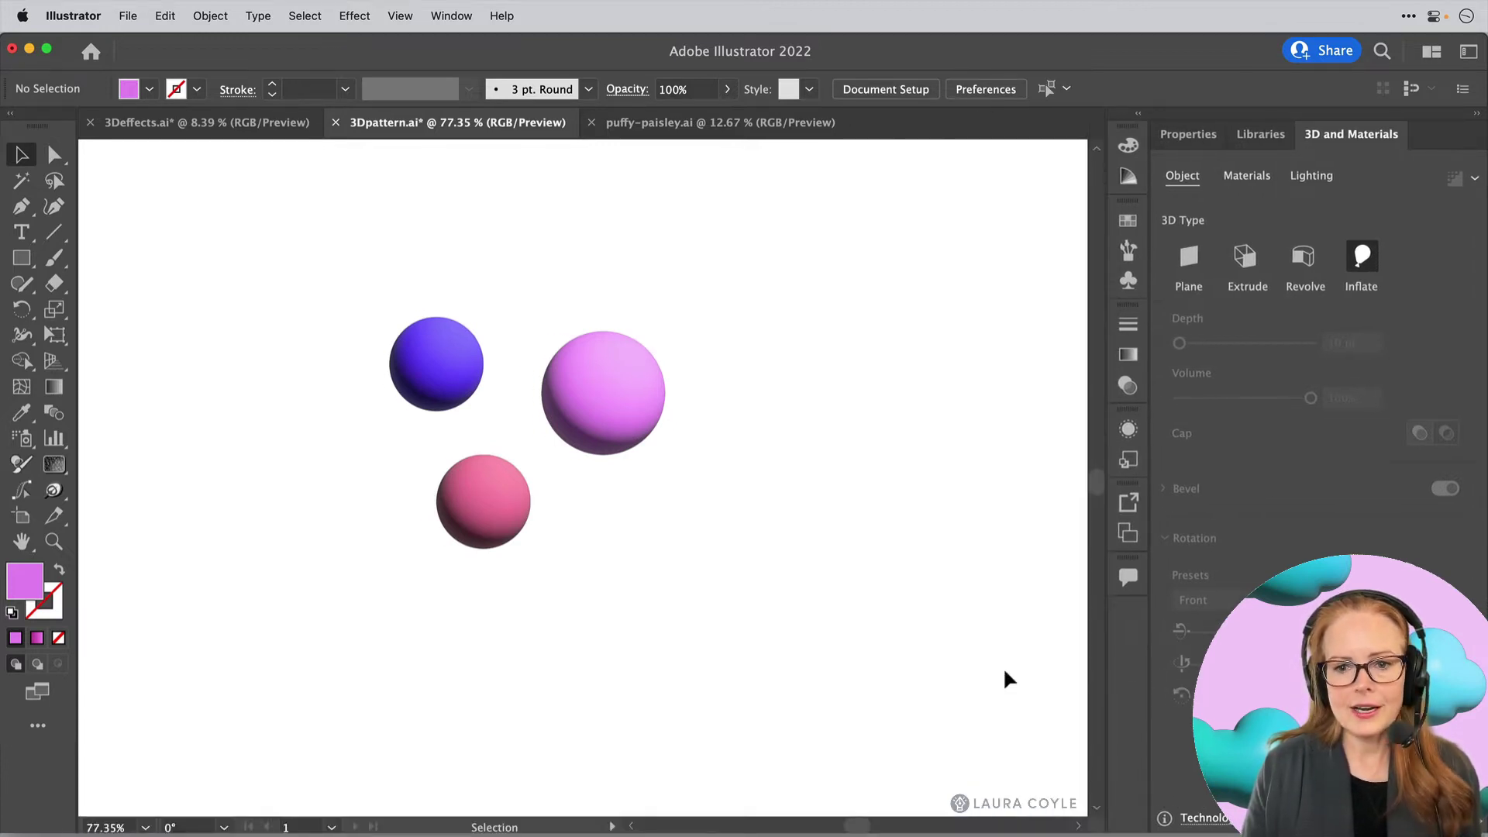
left_click_drag(350, 267, 744, 665)
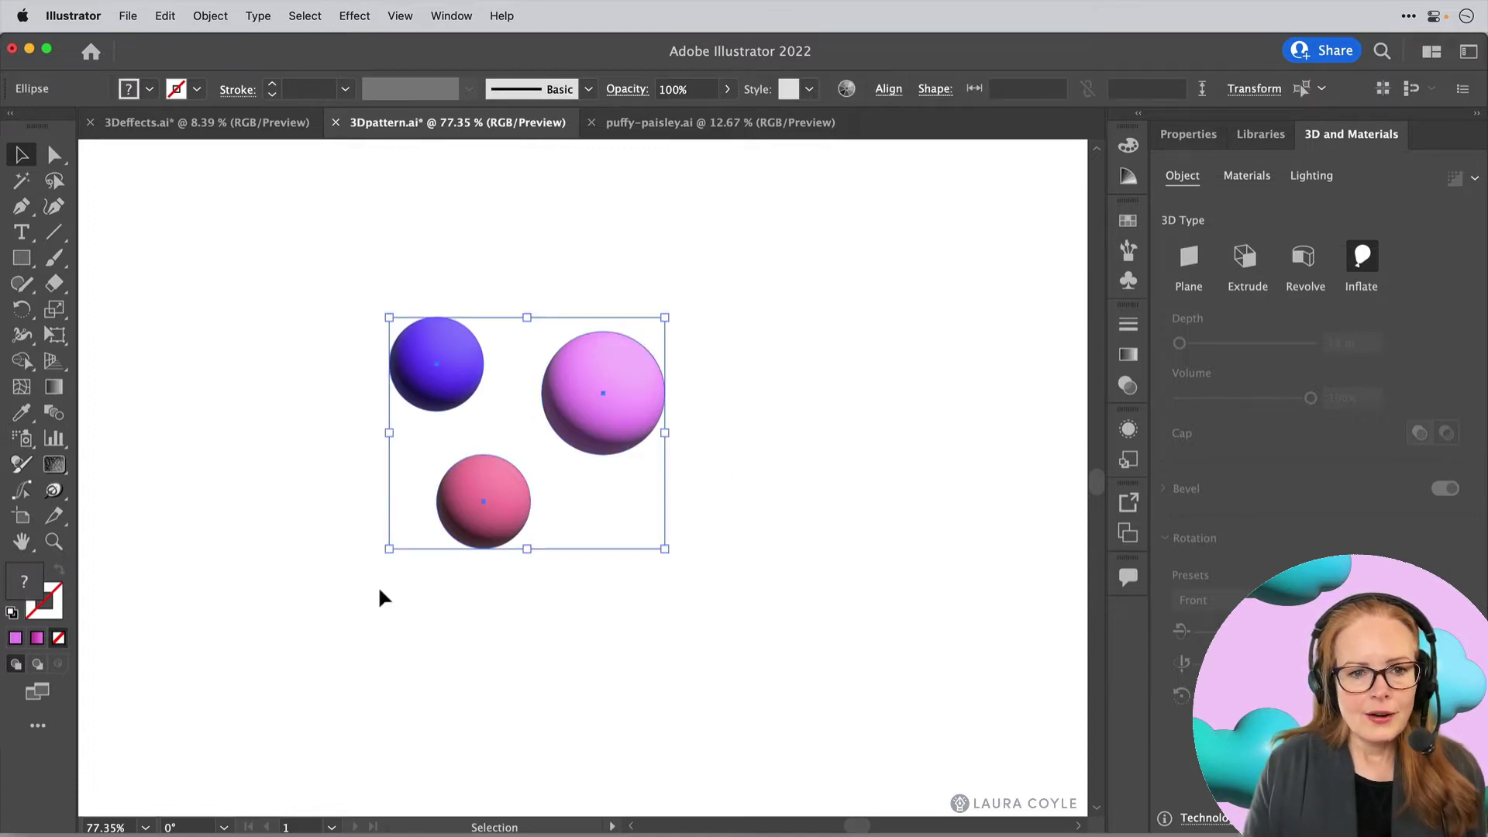
Make New Pattern 9 from the three spheres via Object > Pattern > Make and select the blue sphere
left_click(214, 15)
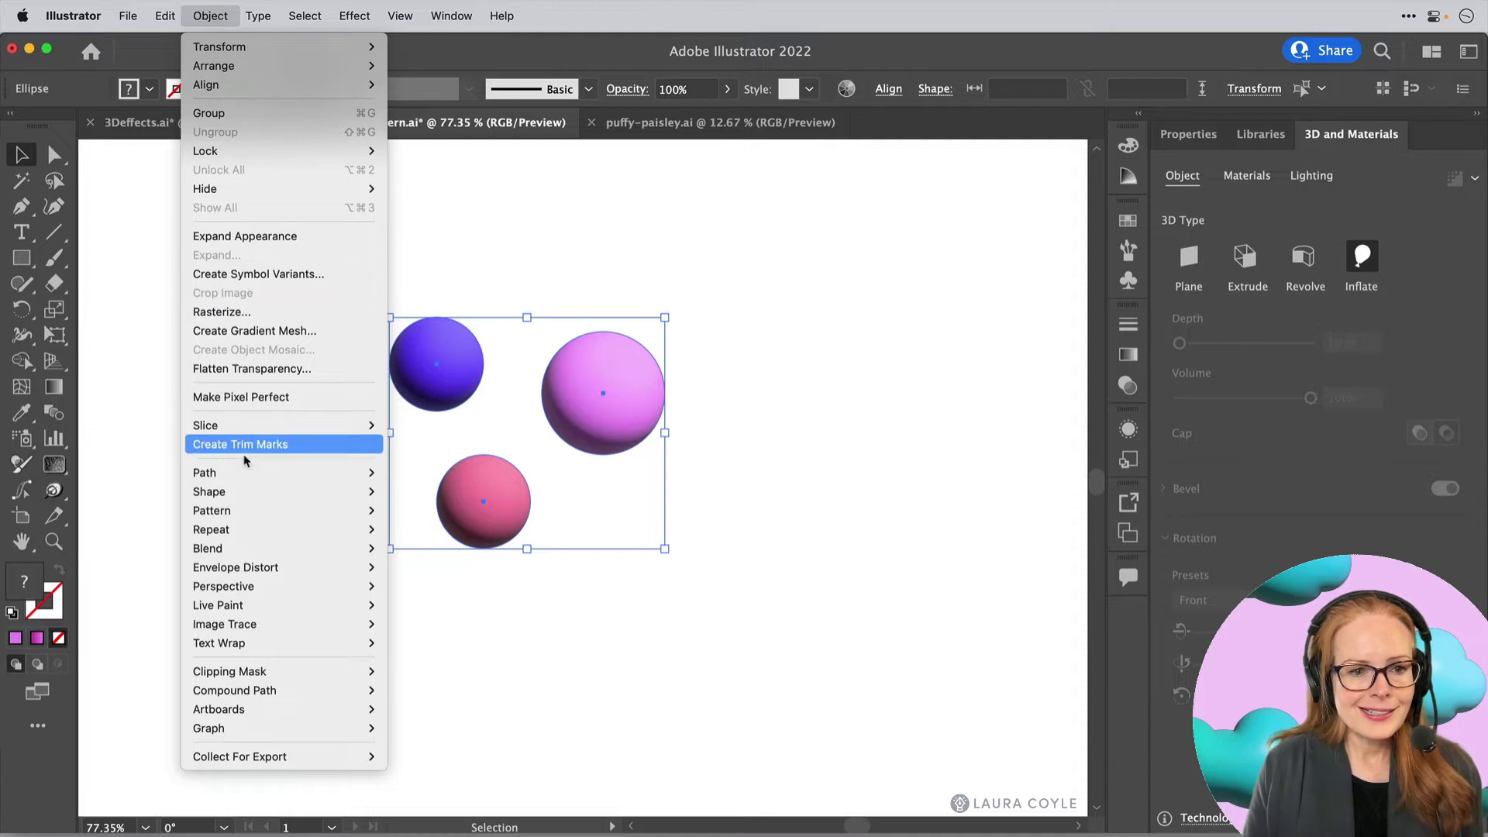
mouse_move(242, 509)
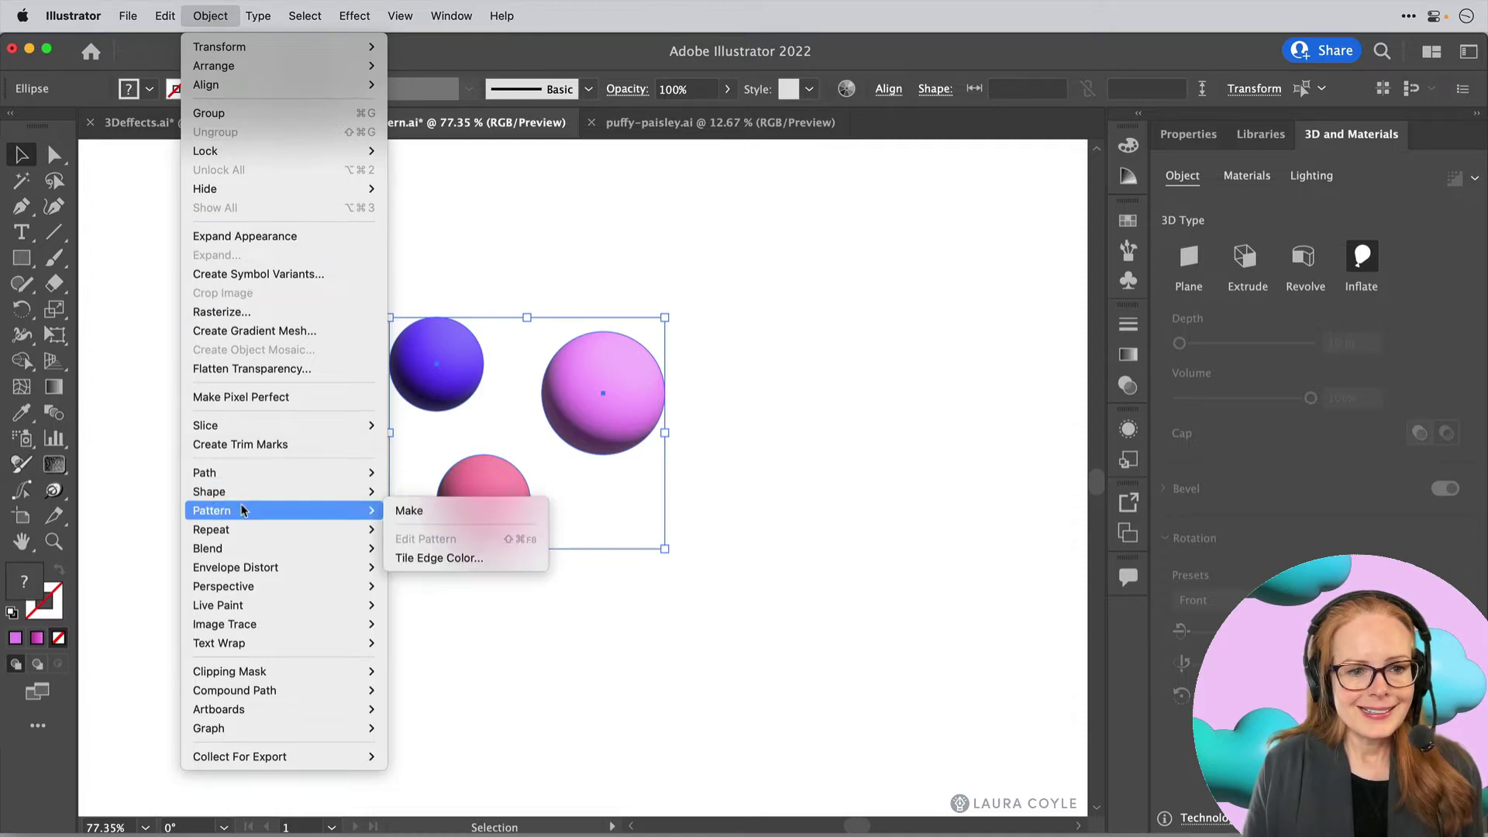
left_click(397, 513)
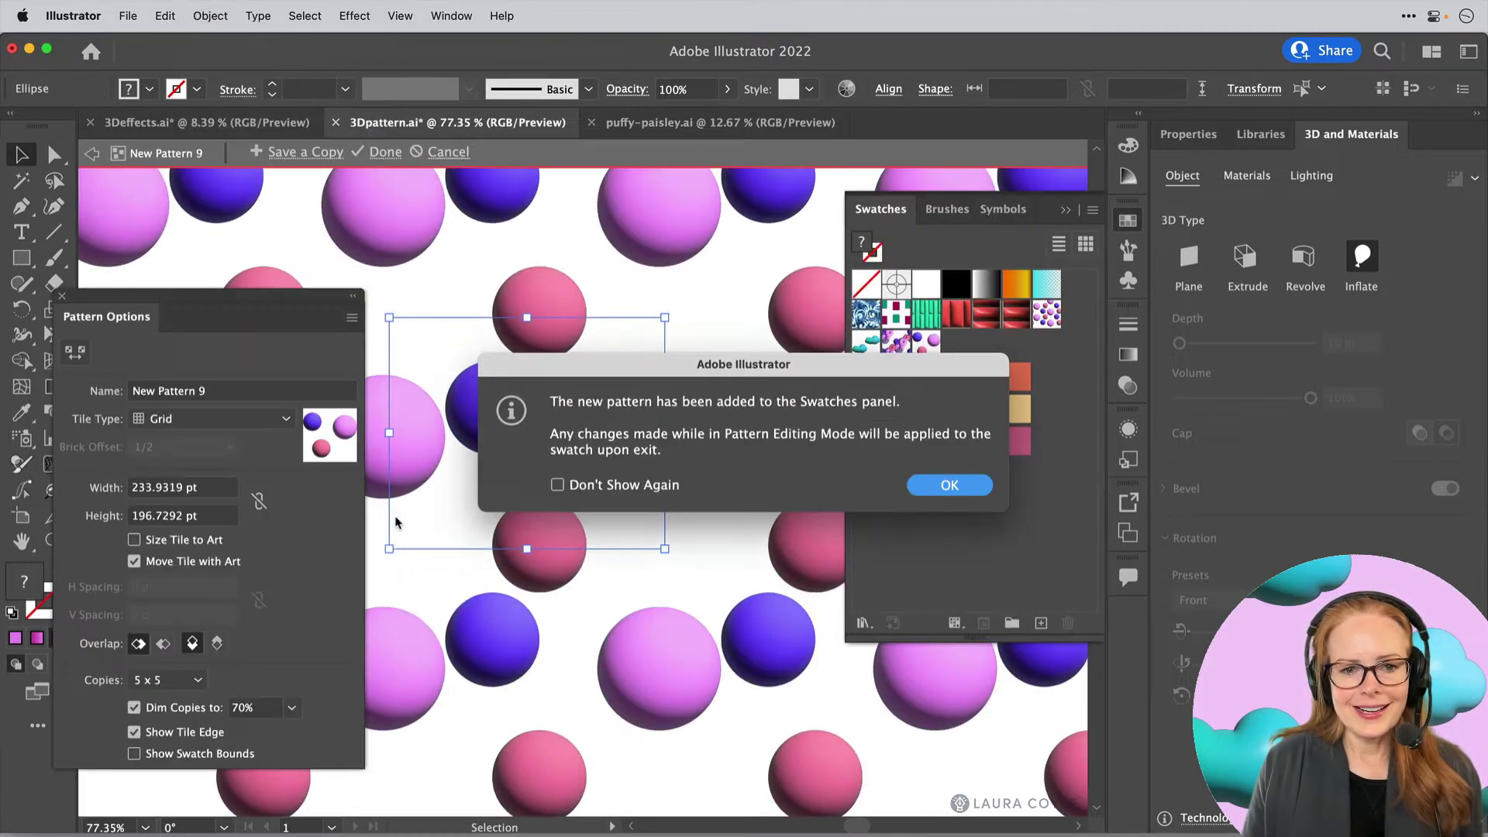
left_click(950, 486)
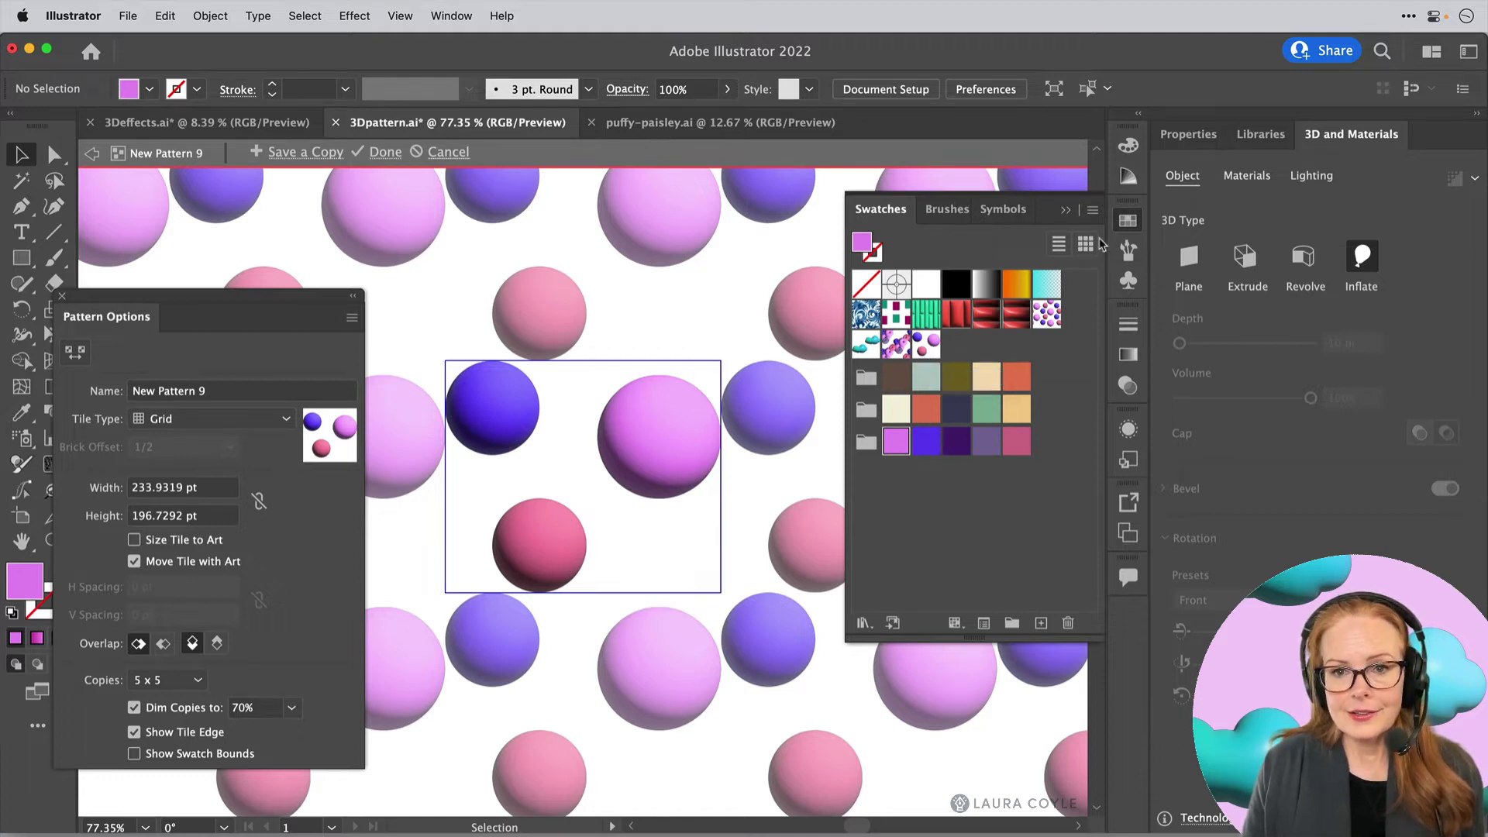
left_click(1065, 211)
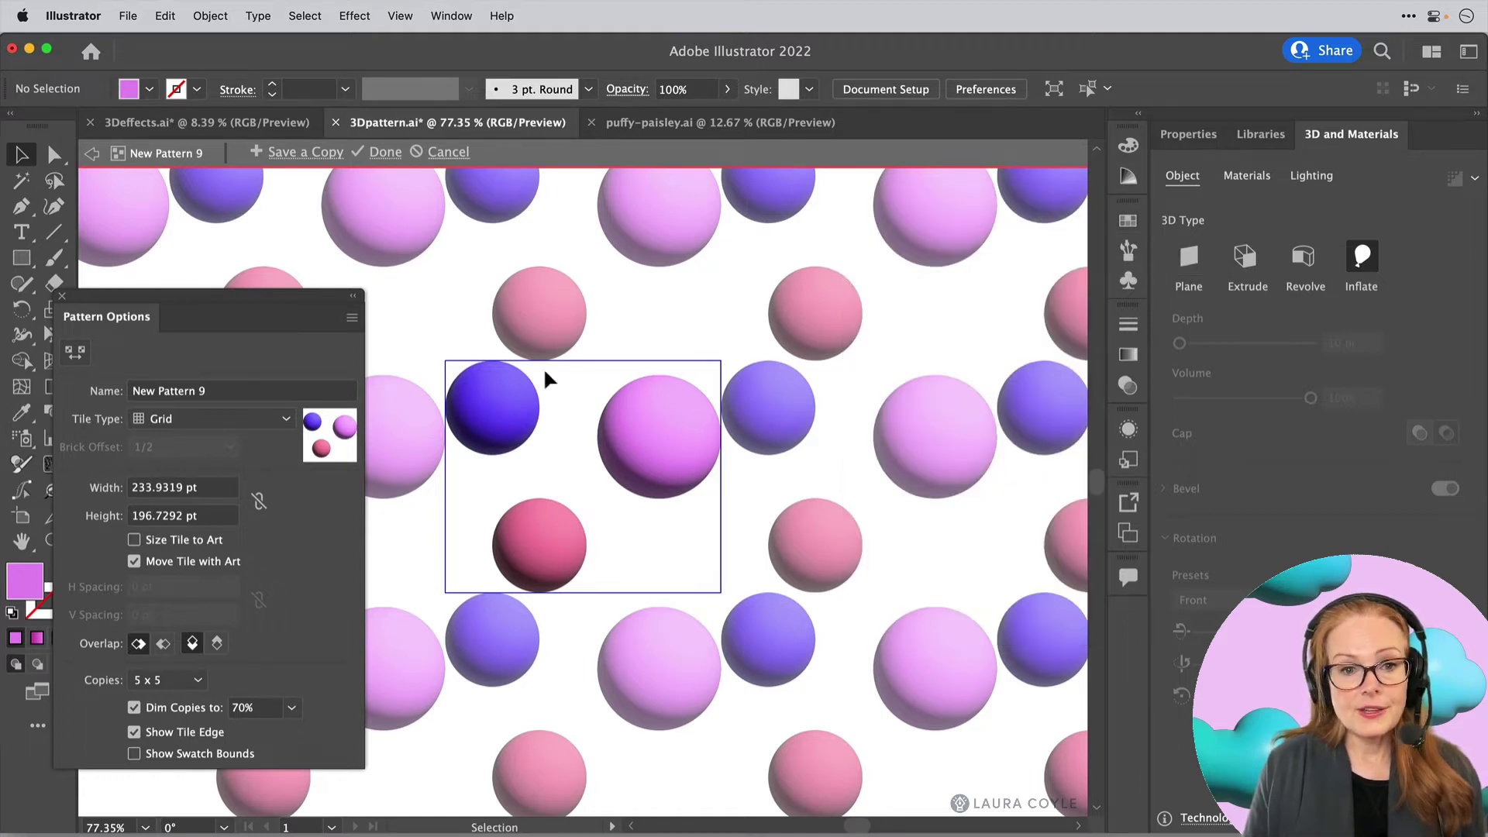
Set the tile type to Brick by Column and shift the blue, magenta and pink spheres within the tile
left_click_drag(498, 415, 524, 437)
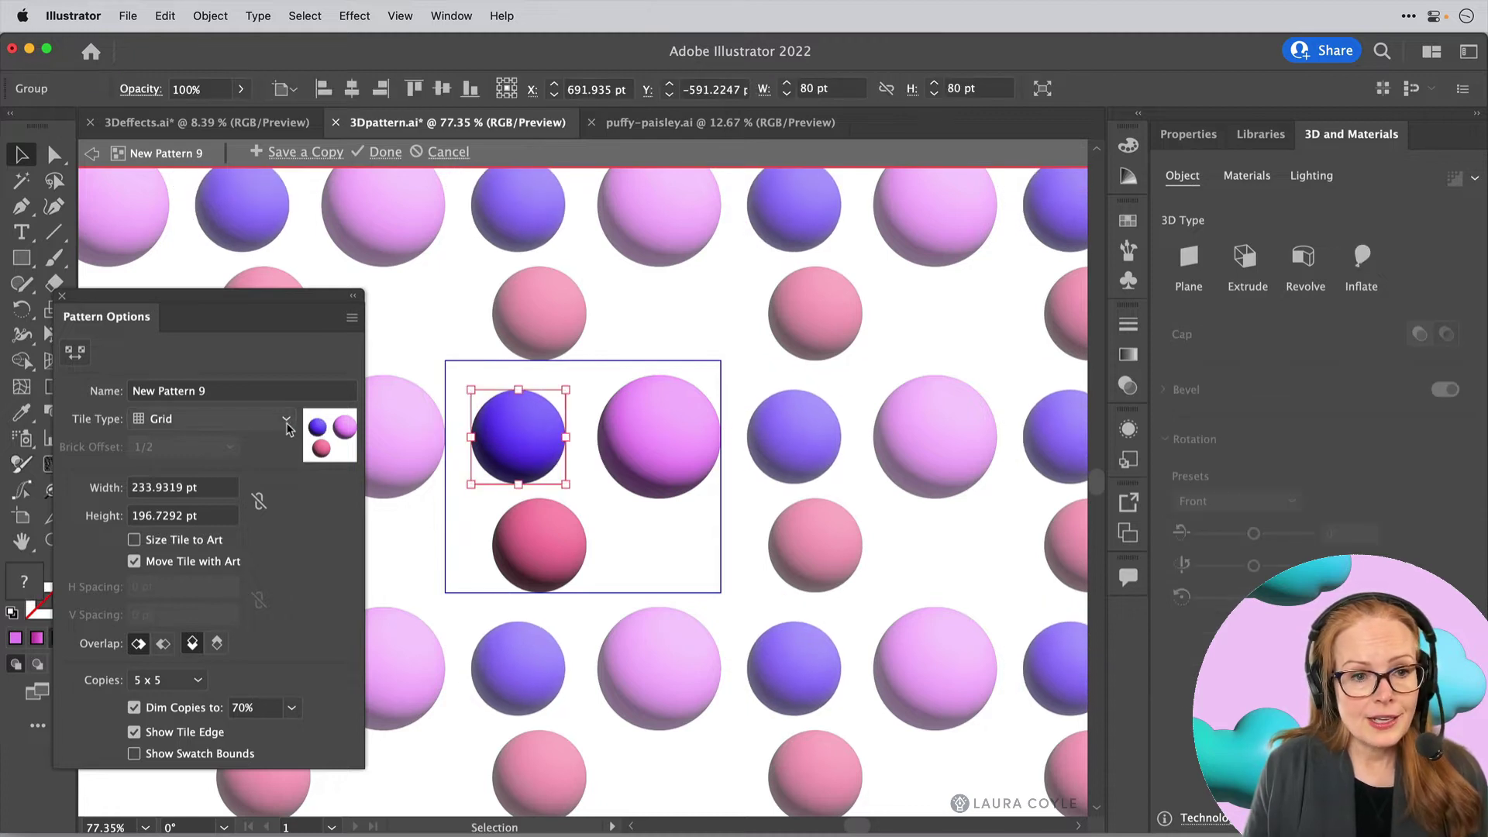
left_click(209, 420)
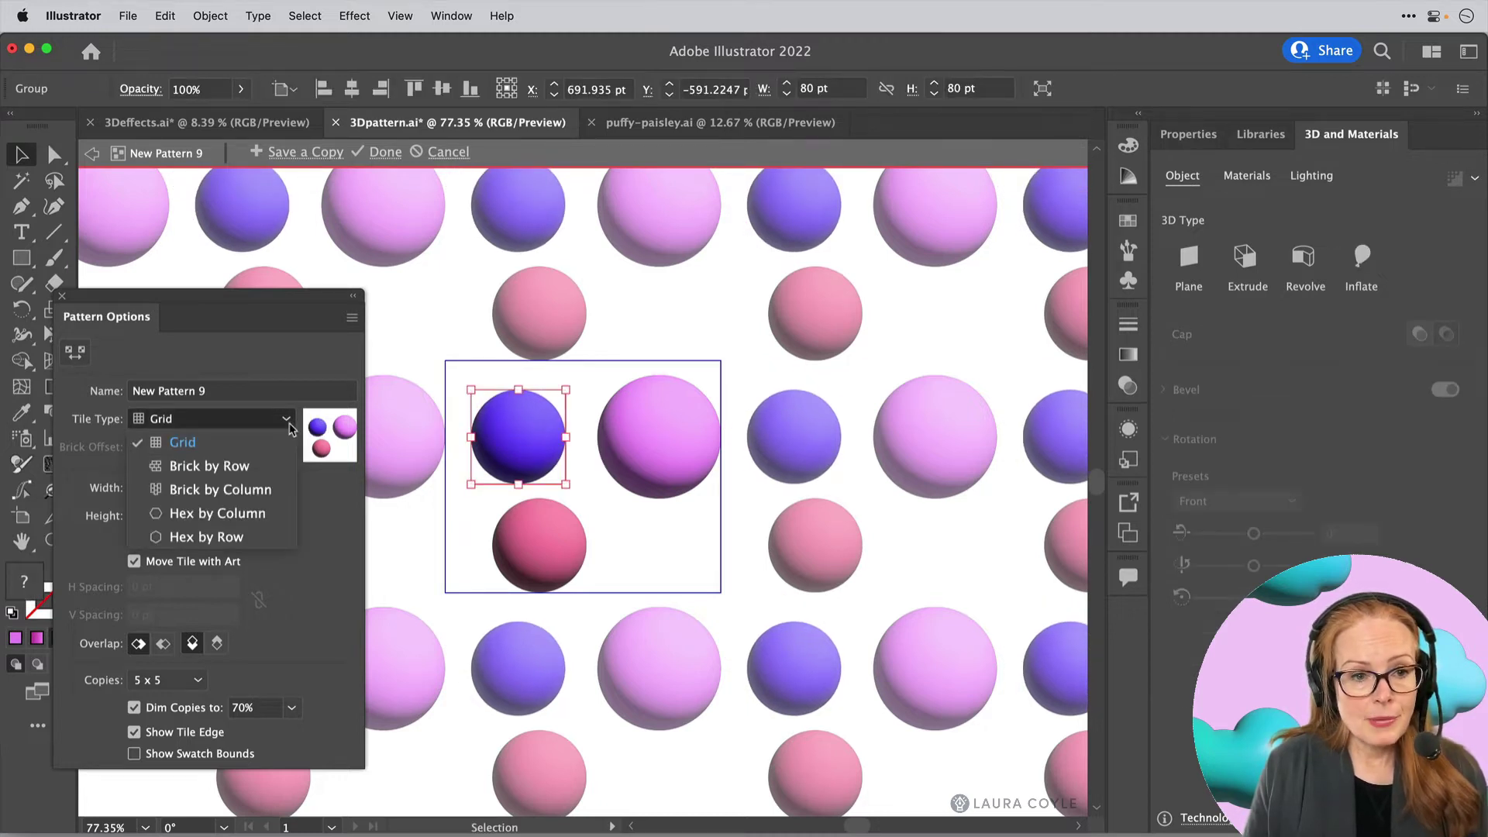
left_click(266, 495)
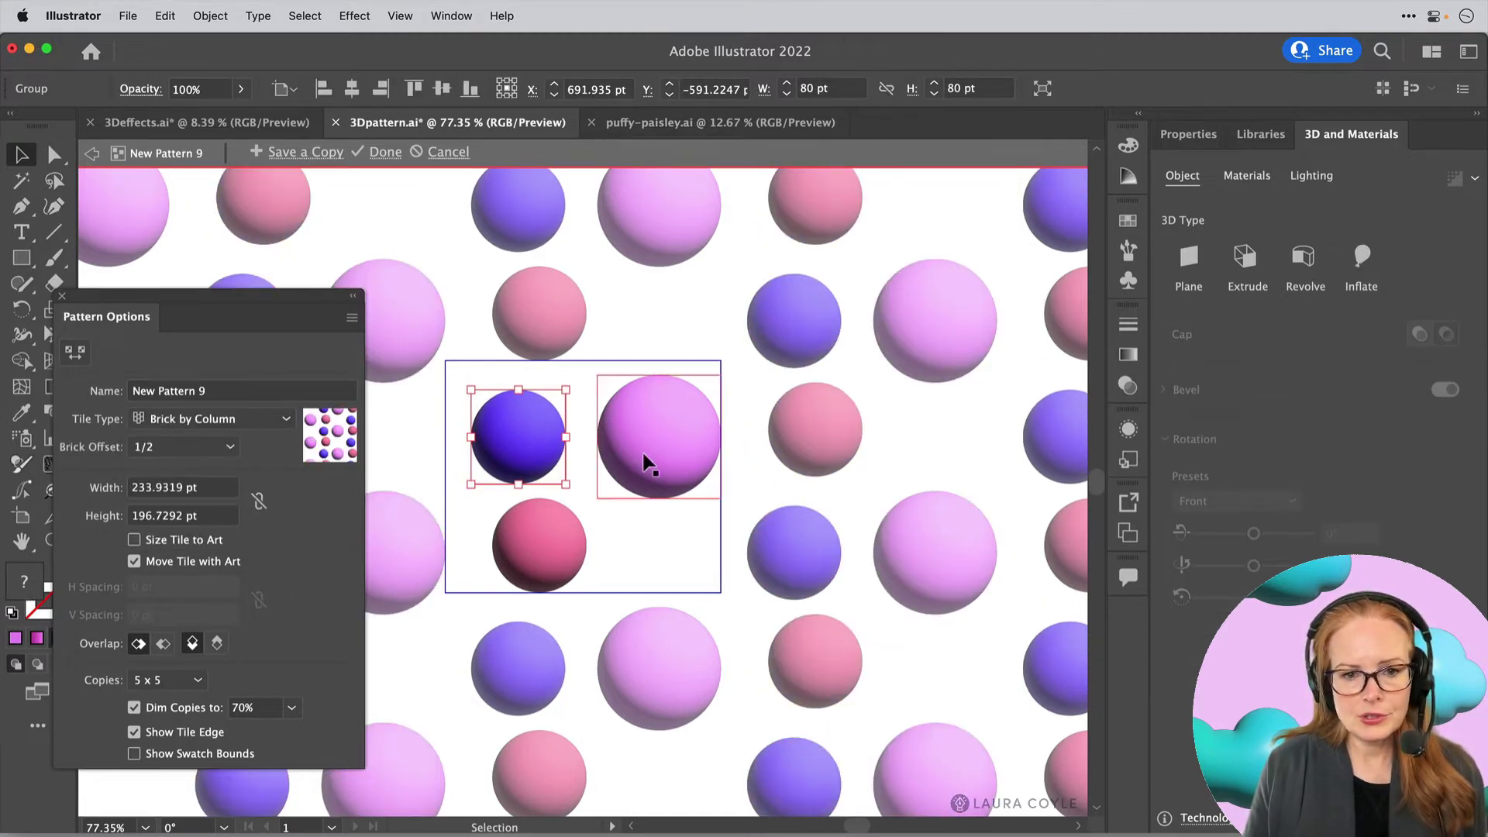
left_click_drag(648, 466, 651, 447)
left_click_drag(550, 556, 593, 556)
left_click_drag(524, 462, 498, 462)
left_click(675, 551)
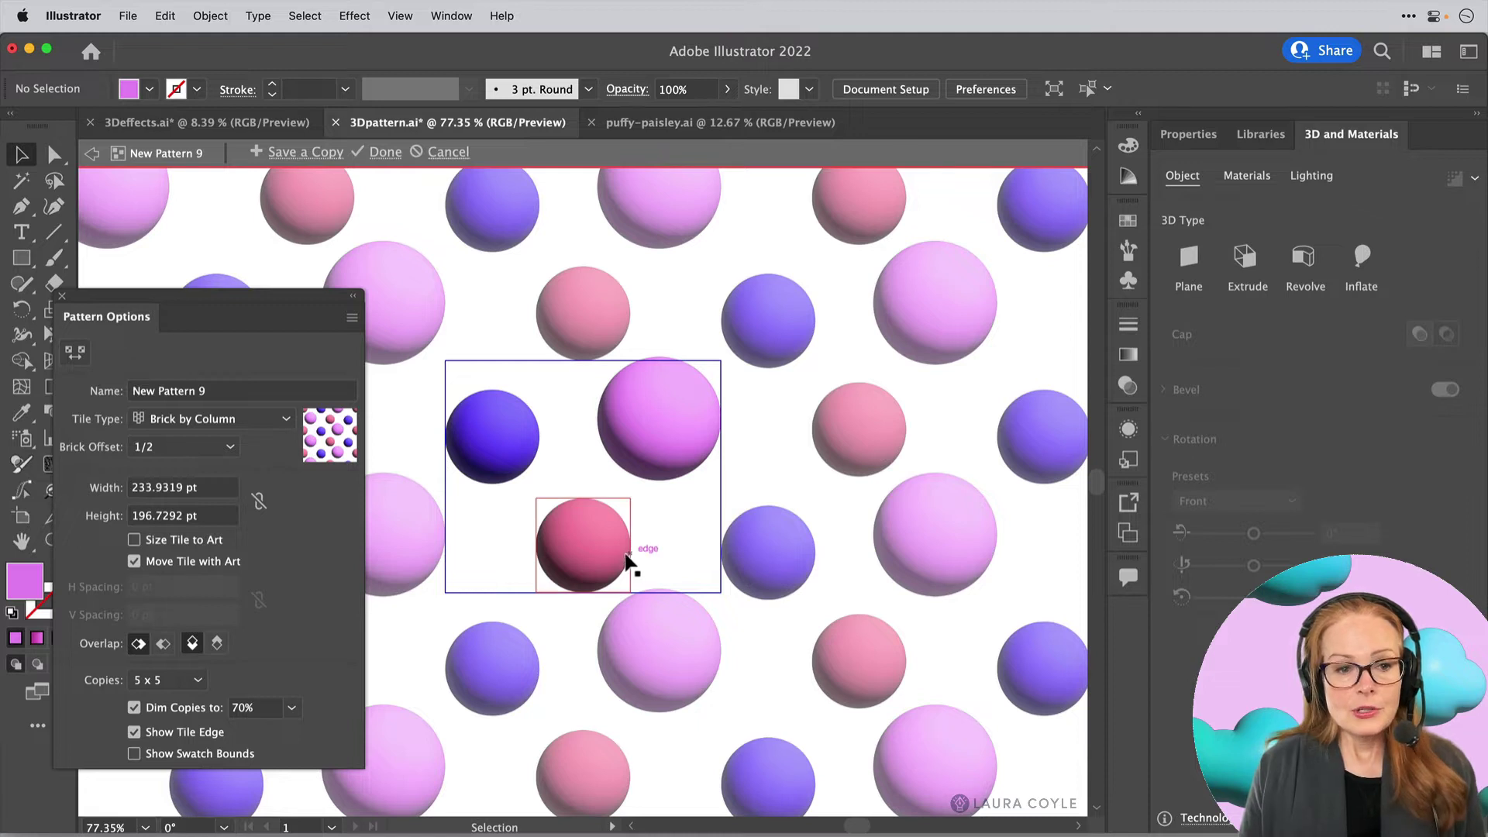
Give the blue sphere an Extrude 3D effect and rotate it around its vertical axis
left_click(595, 547)
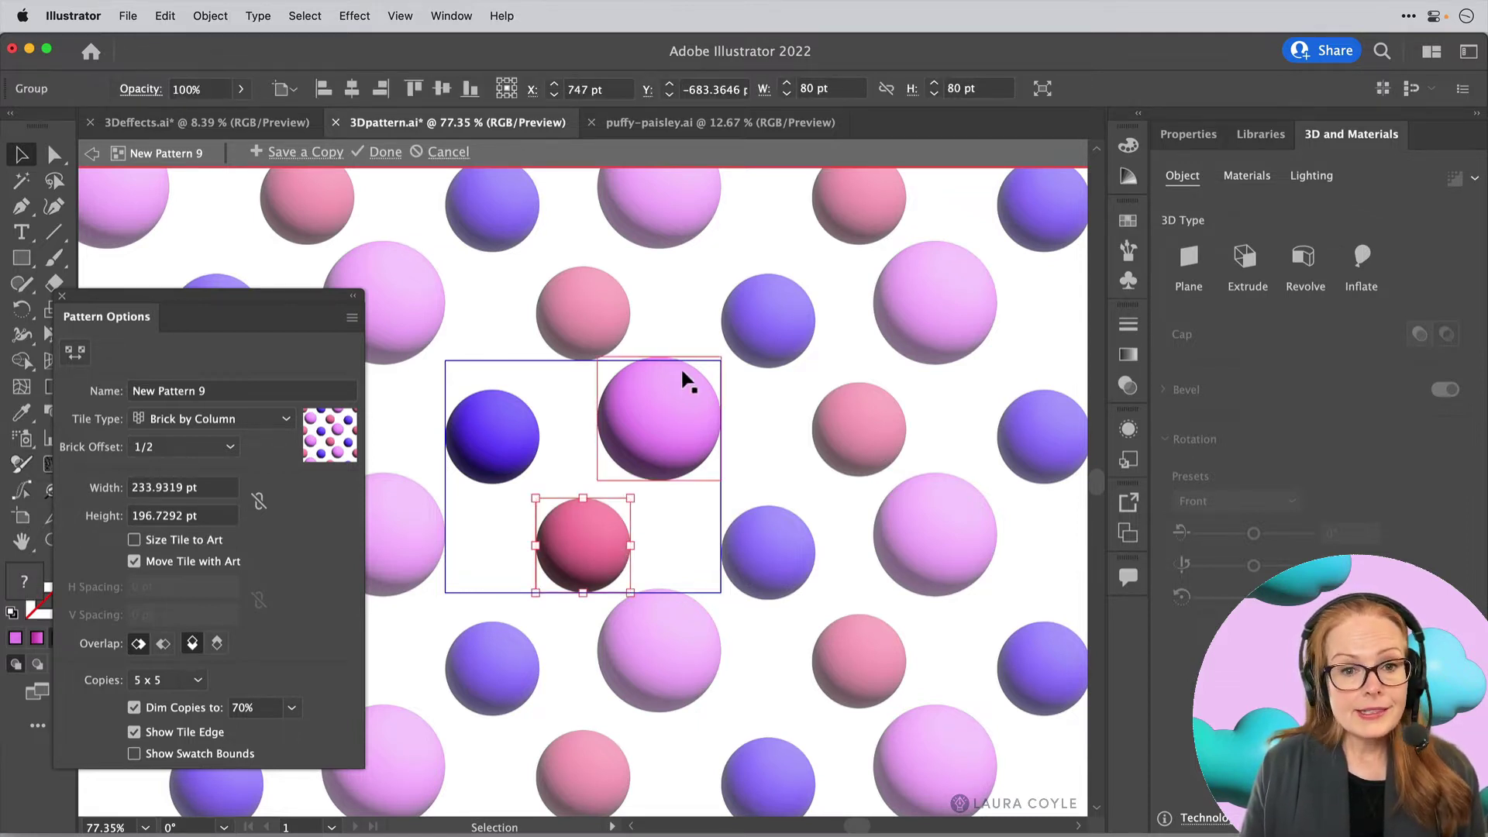
left_click(671, 404)
left_click(502, 444)
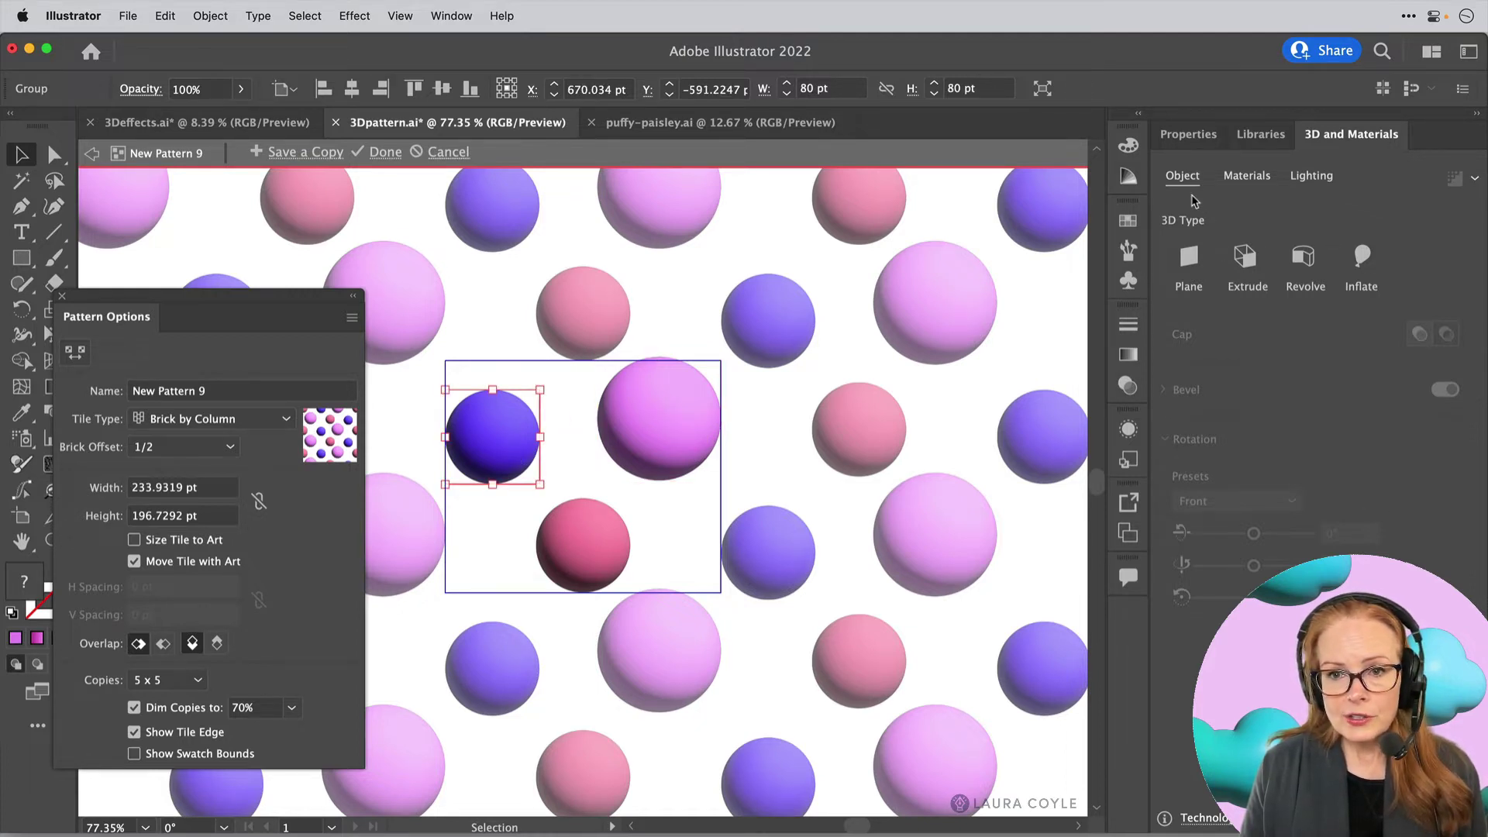
left_click(1244, 256)
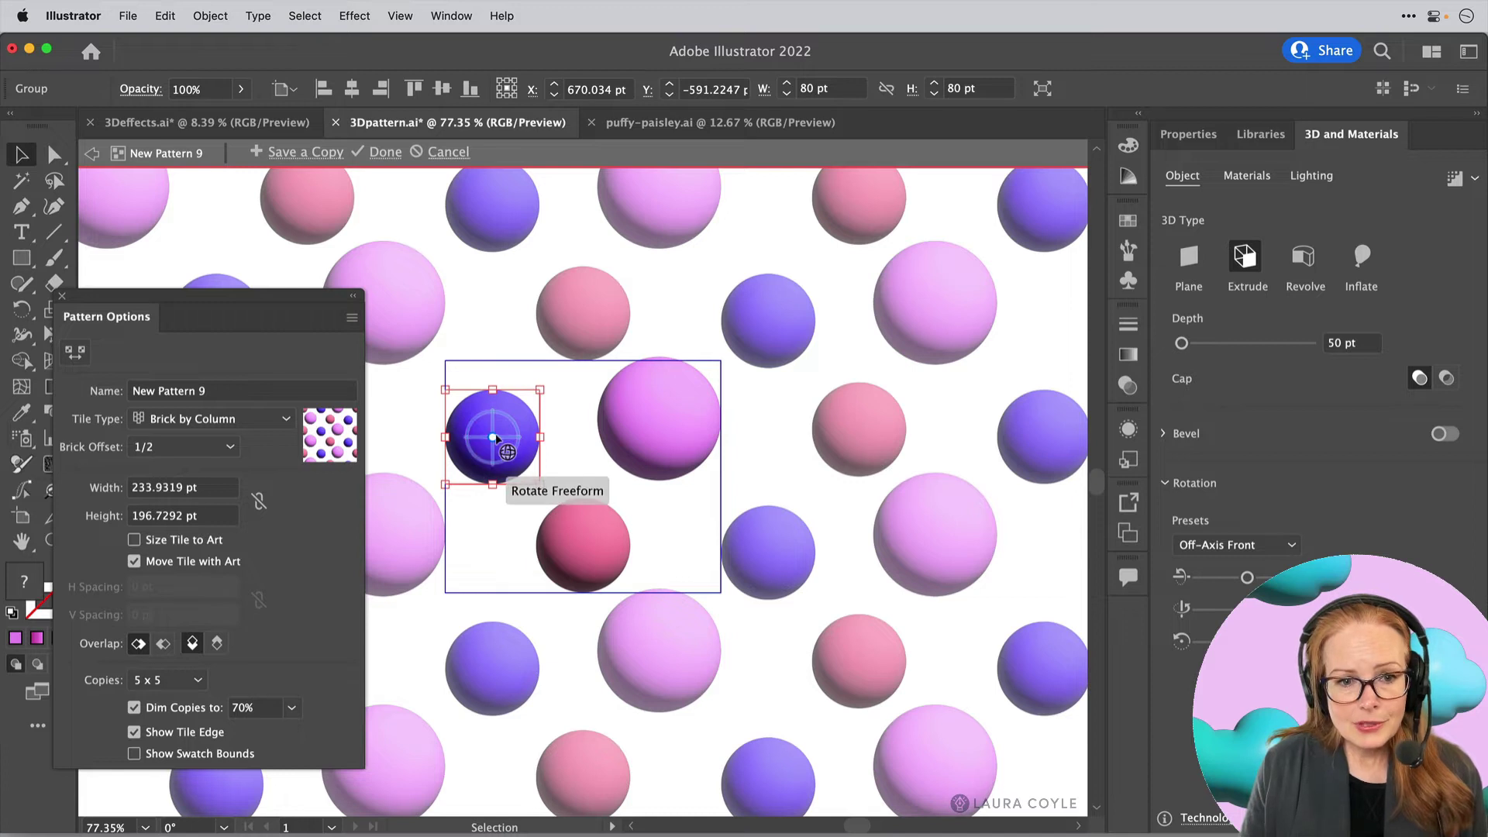
left_click_drag(500, 440, 495, 439)
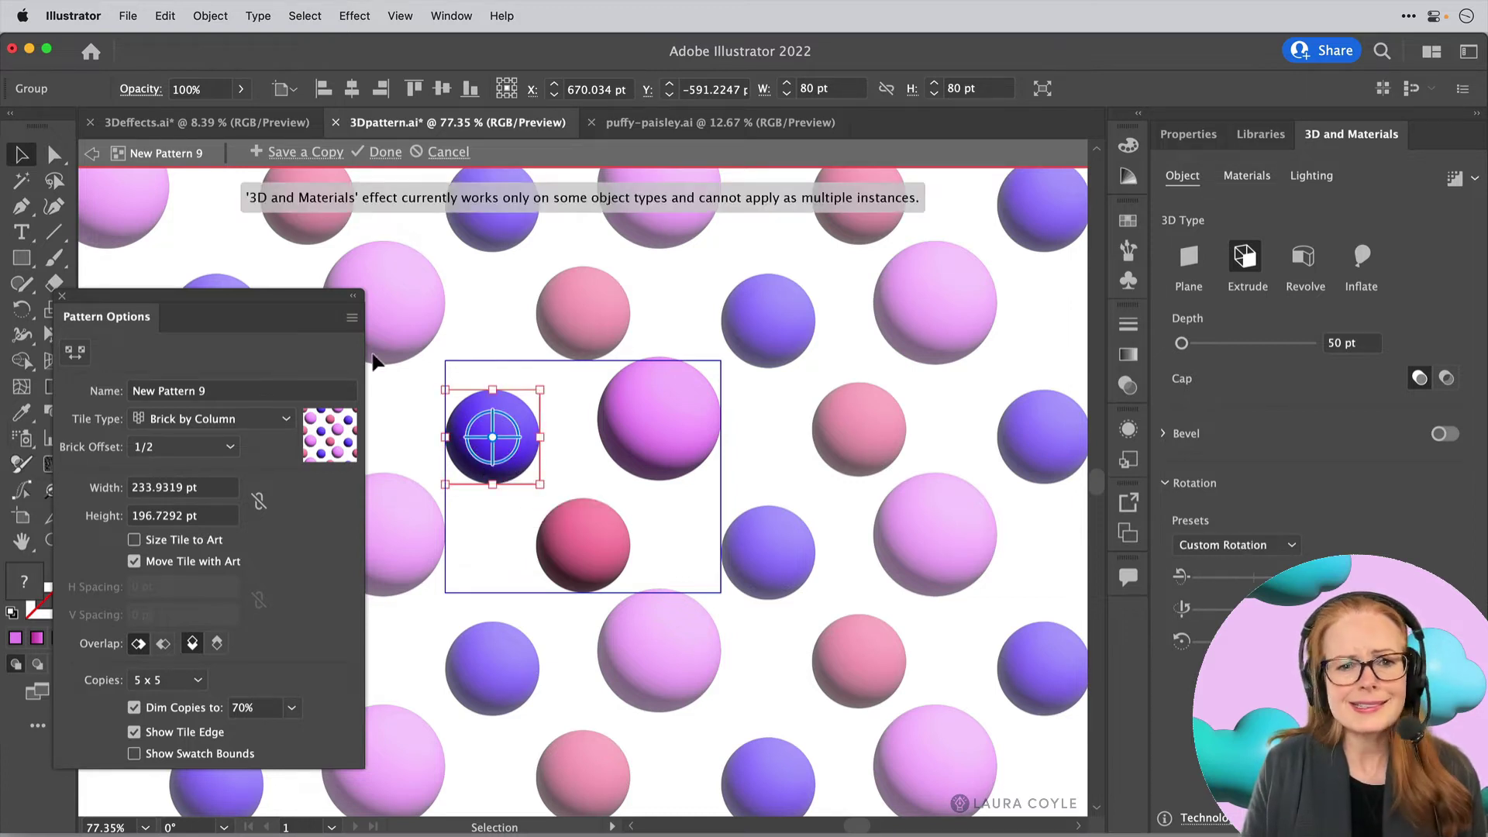
left_click_drag(506, 444, 497, 440)
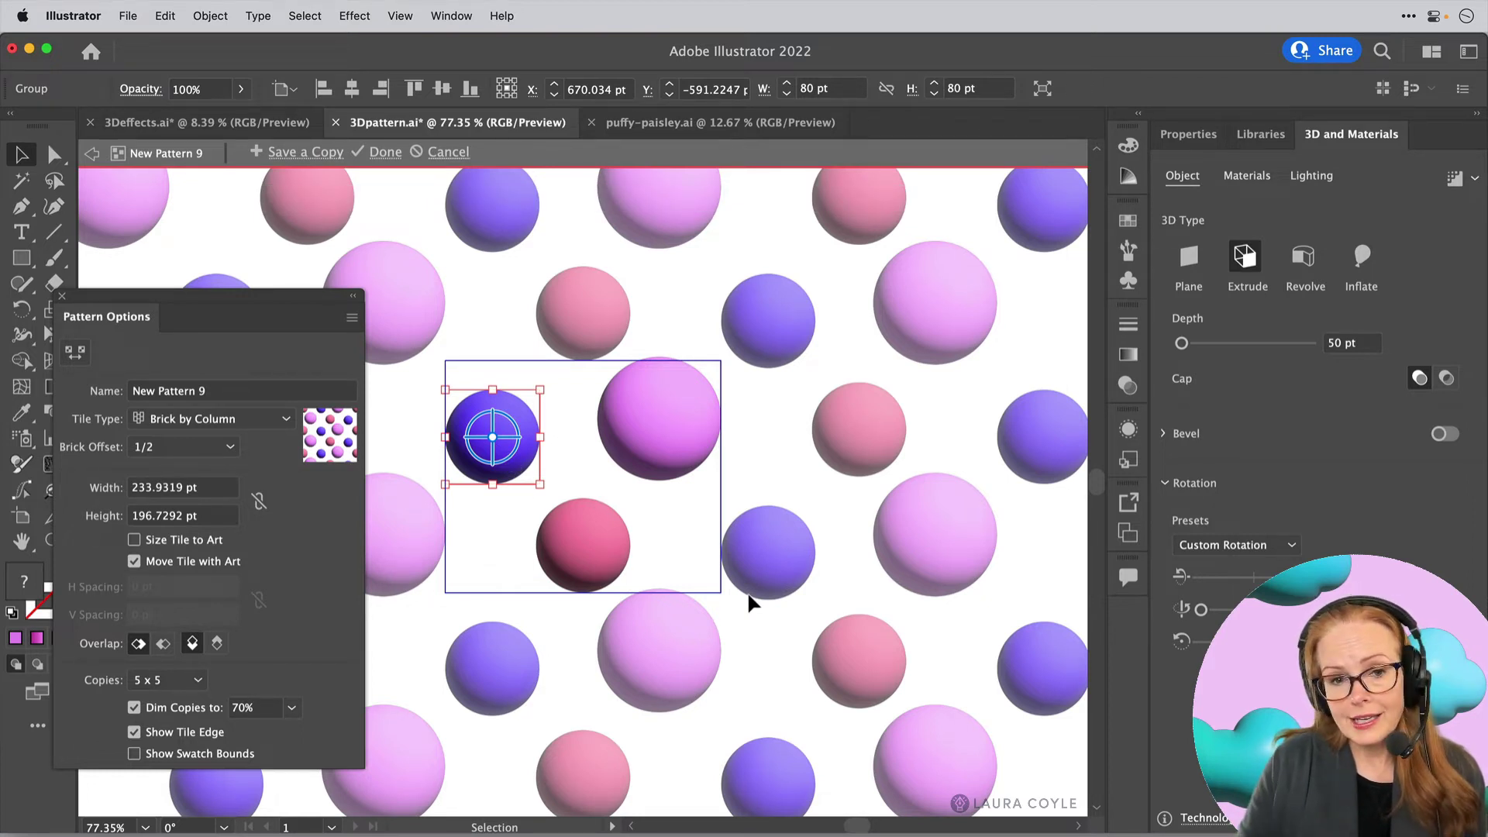
Move the pink and magenta spheres left, keeping the magenta sphere at 105 pt
left_click(651, 415)
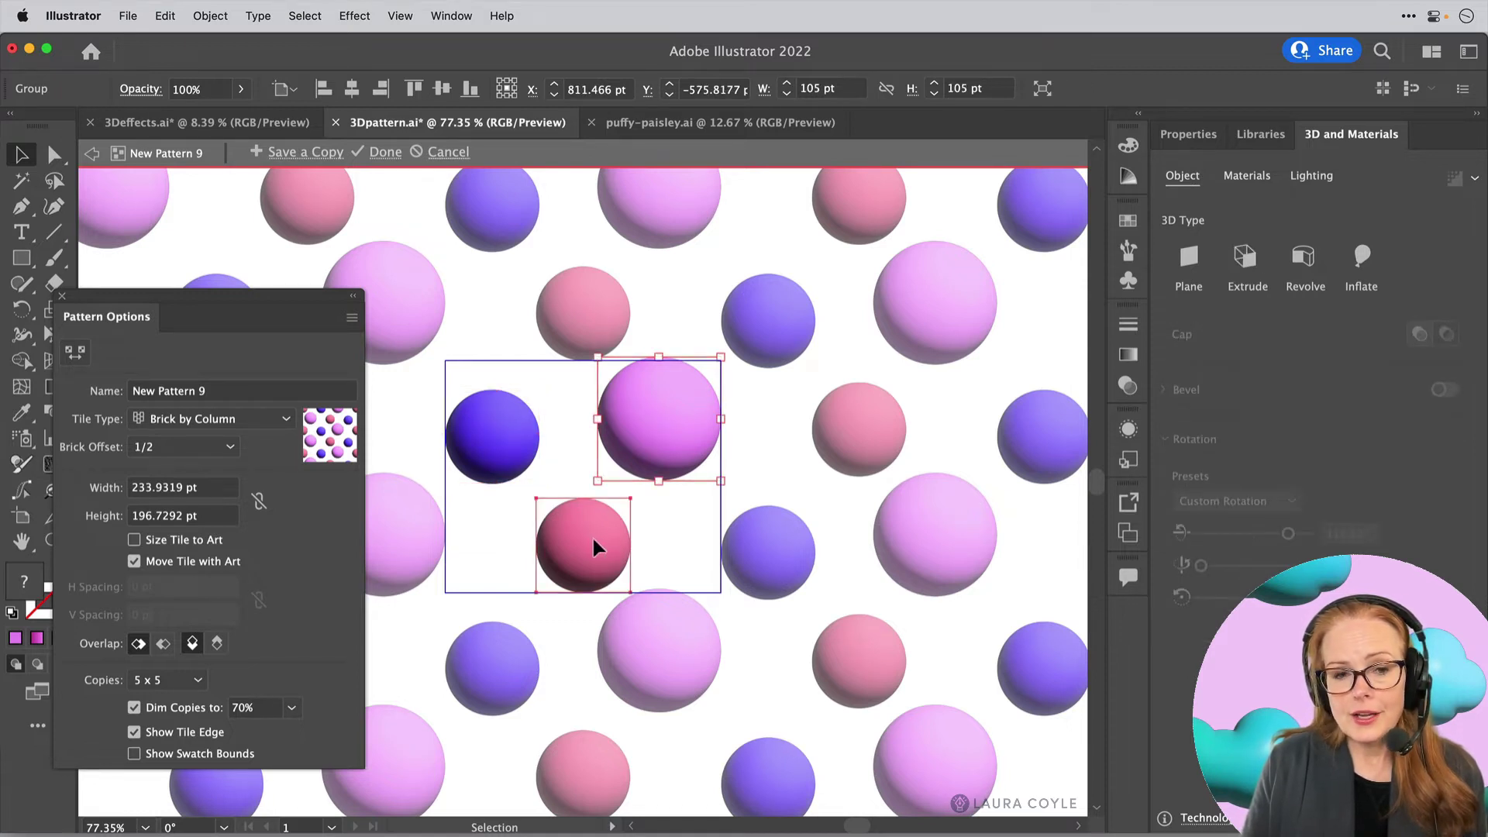
left_click_drag(592, 548, 564, 548)
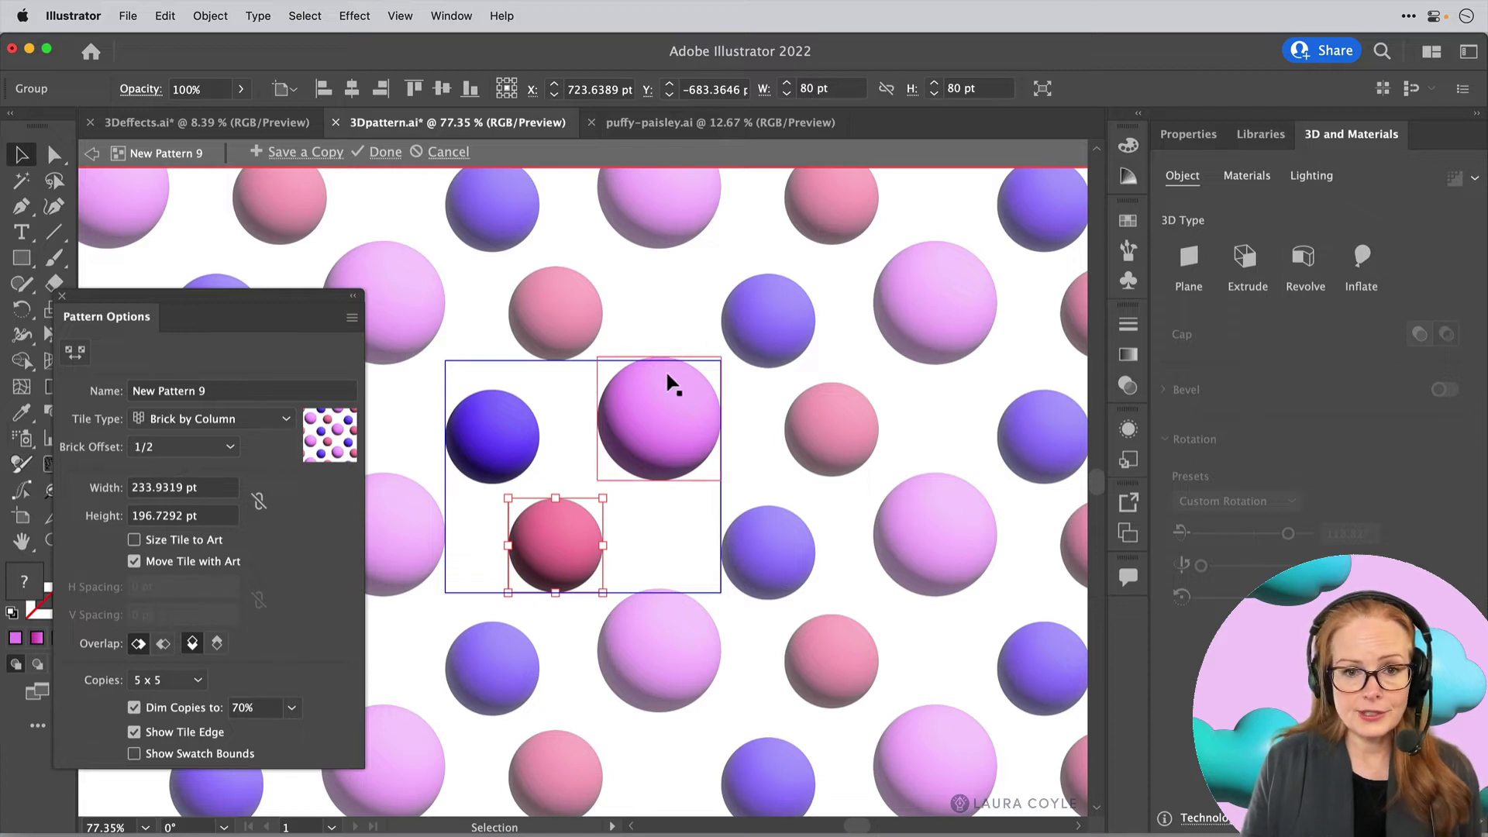
mouse_move(675, 406)
left_mouse_down()
mouse_move(646, 431)
mouse_move(665, 425)
left_mouse_up()
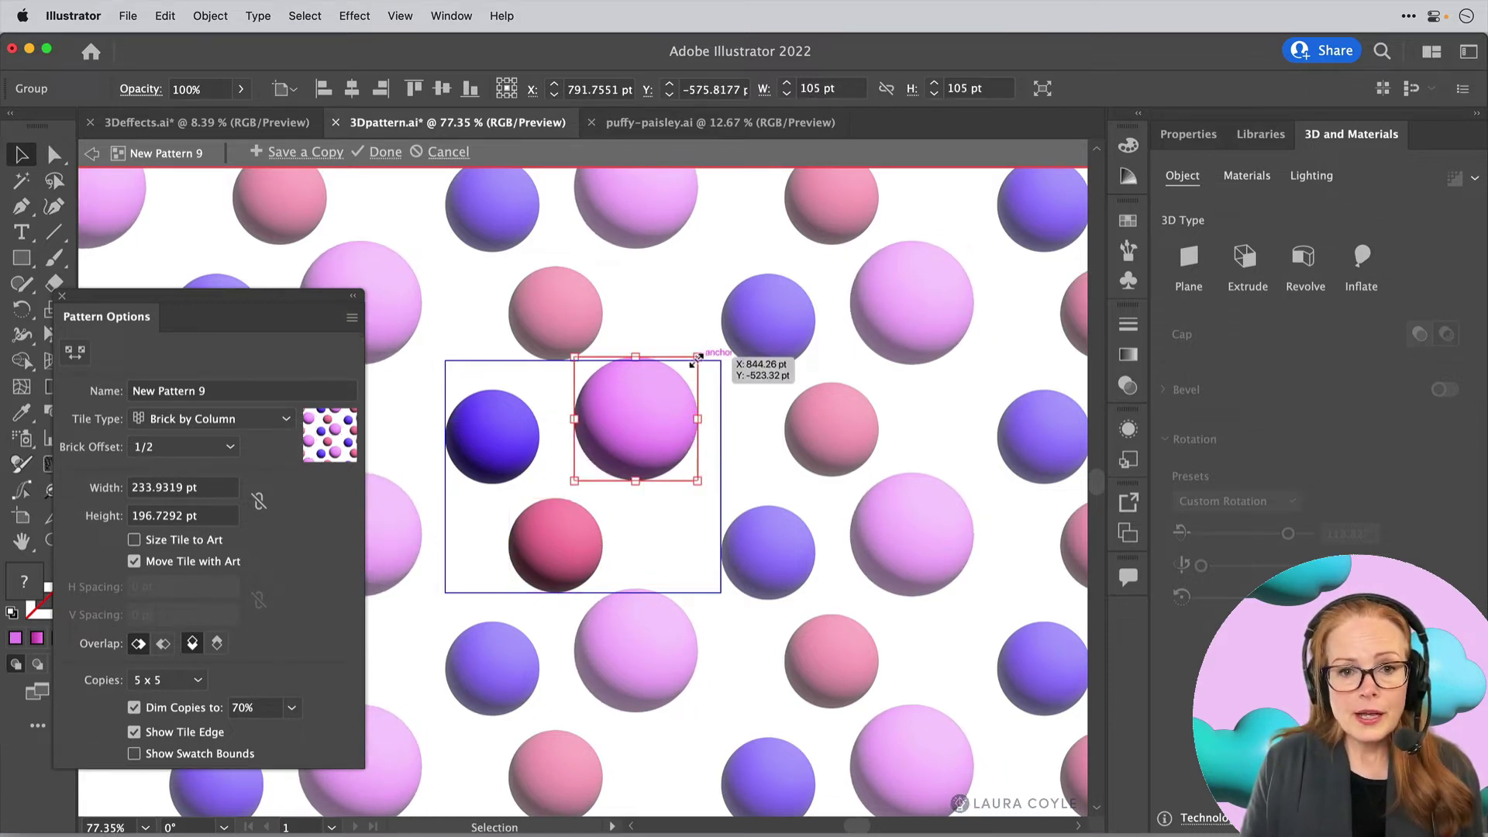
mouse_move(697, 358)
left_mouse_down()
mouse_move(709, 333)
mouse_move(698, 356)
left_mouse_up()
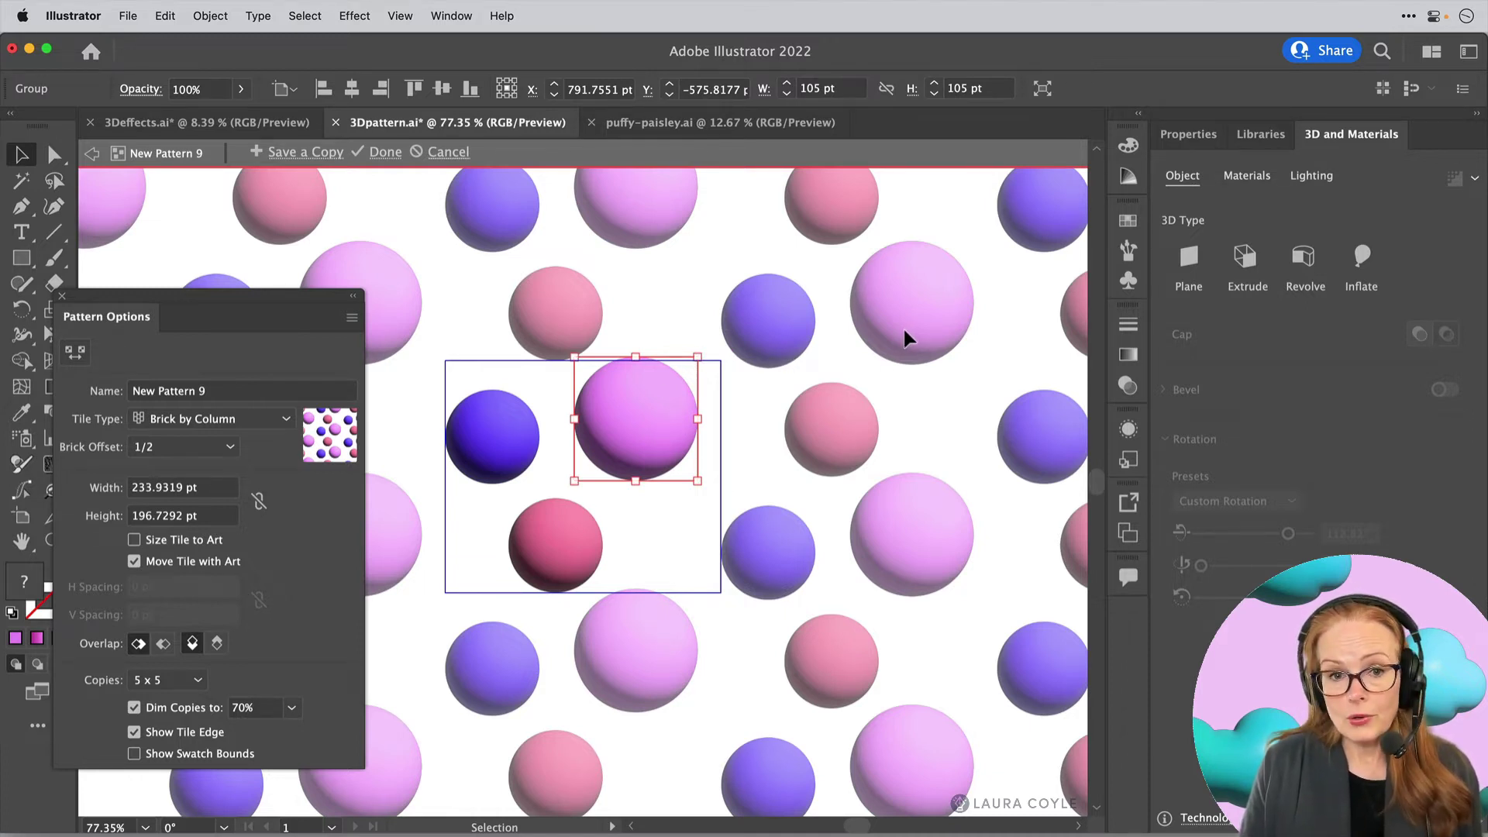
Draw a small circle at the tile's lower right and fill it light green A6E073
left_click(25, 260)
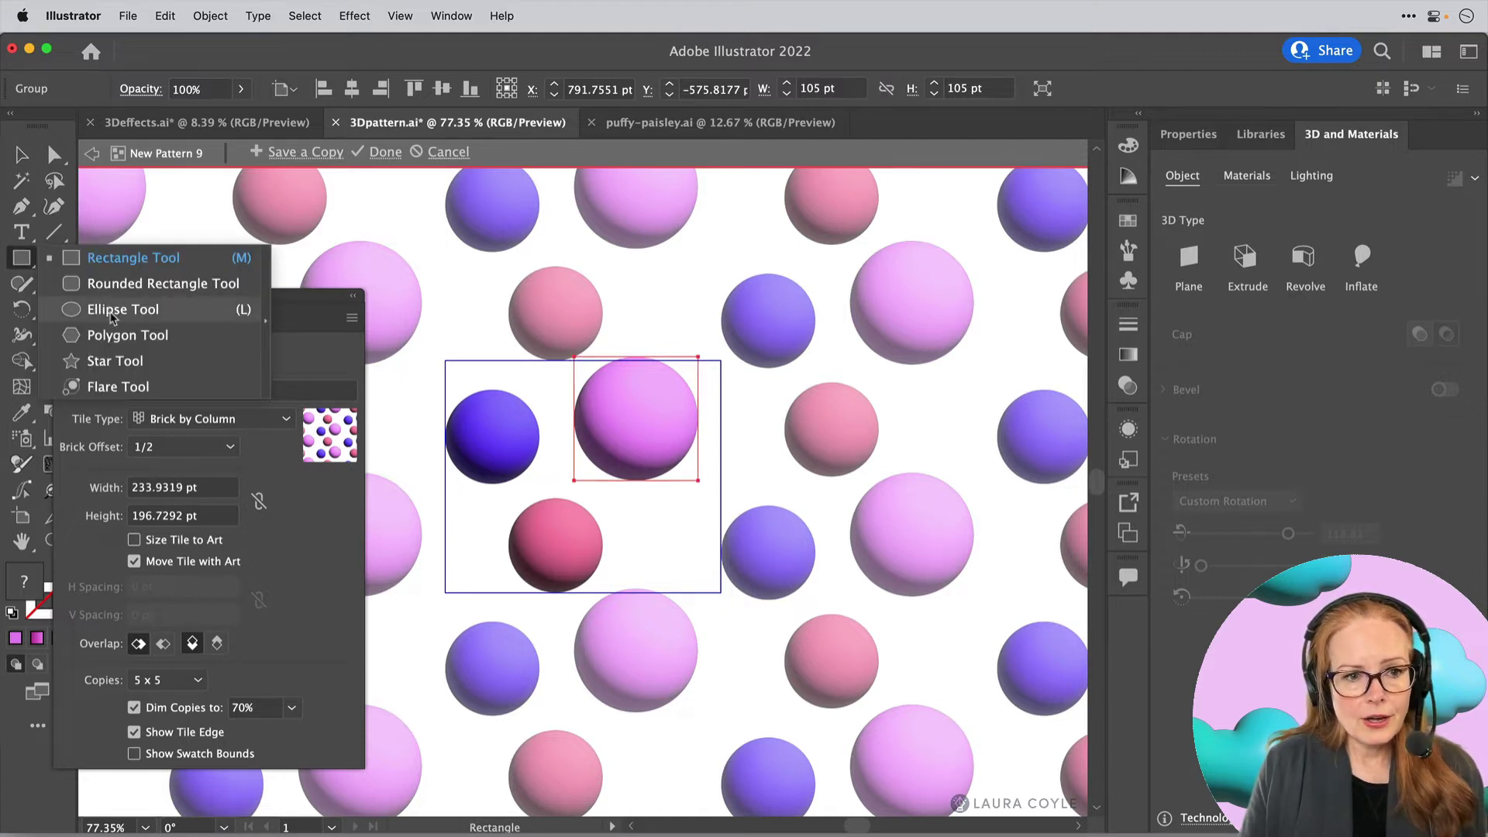
left_click(112, 313)
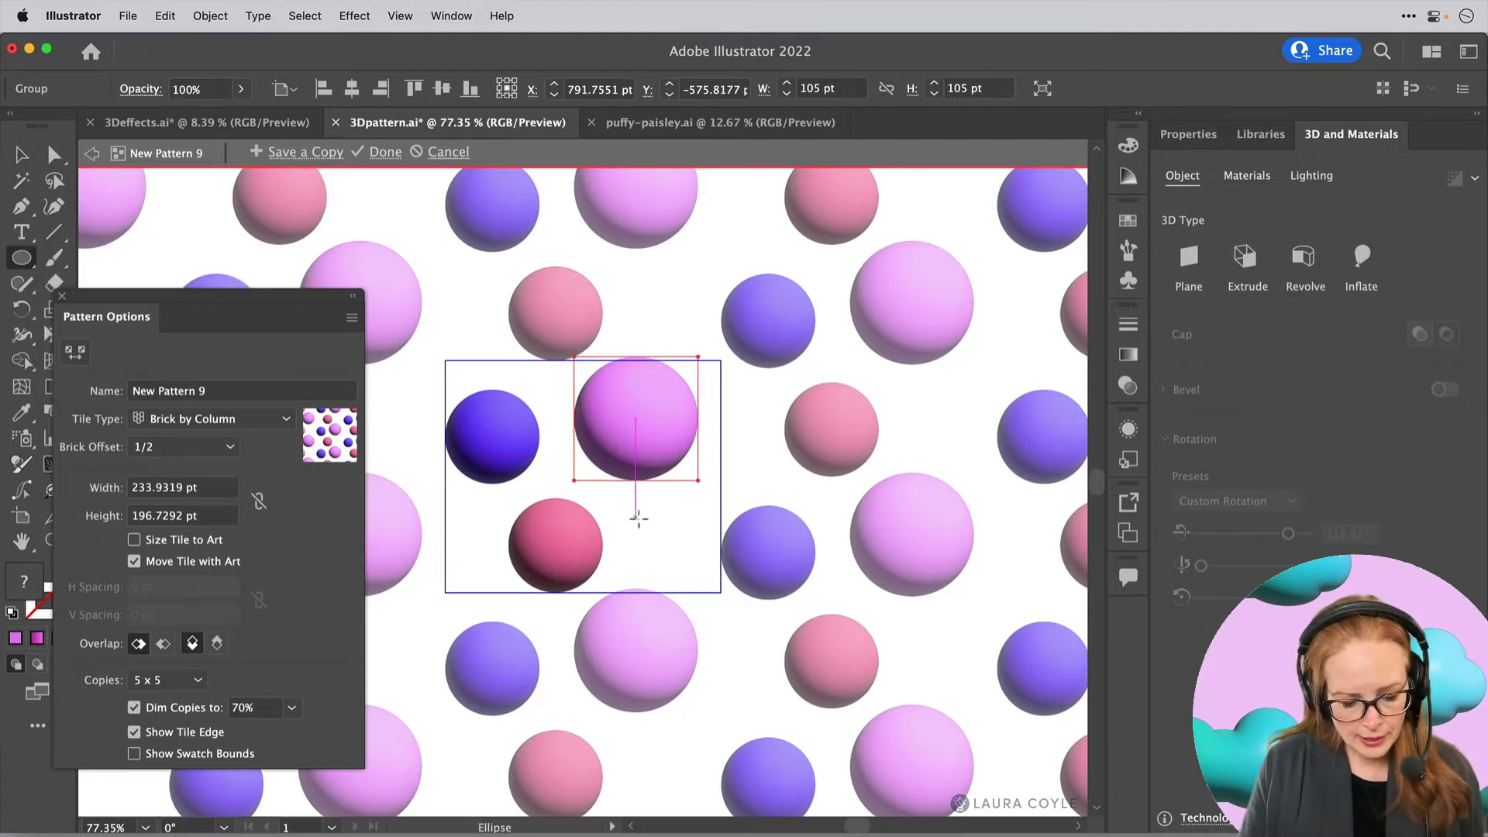
left_click_drag(636, 517, 695, 580)
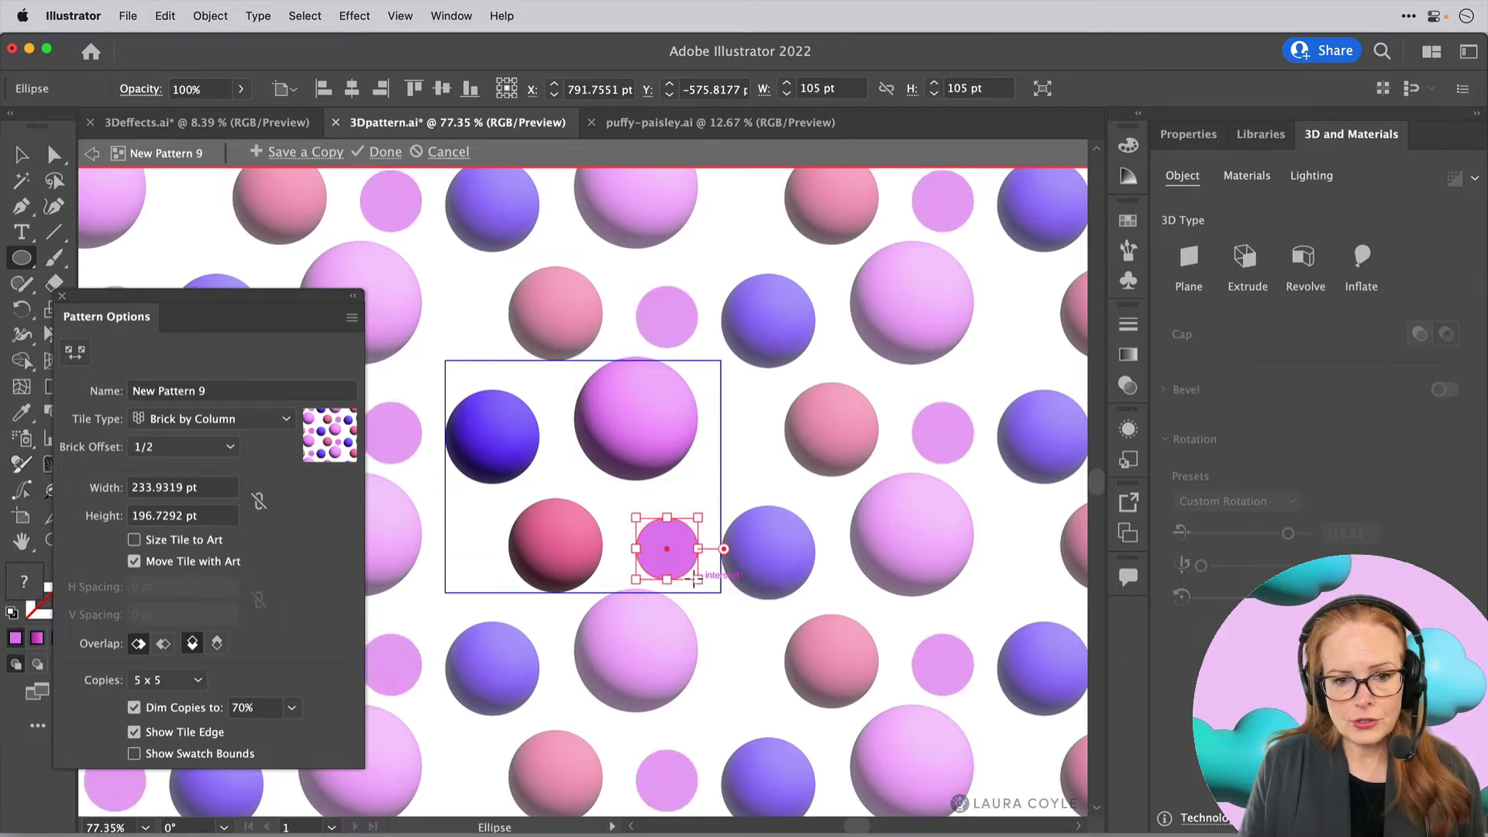
double_click(25, 584)
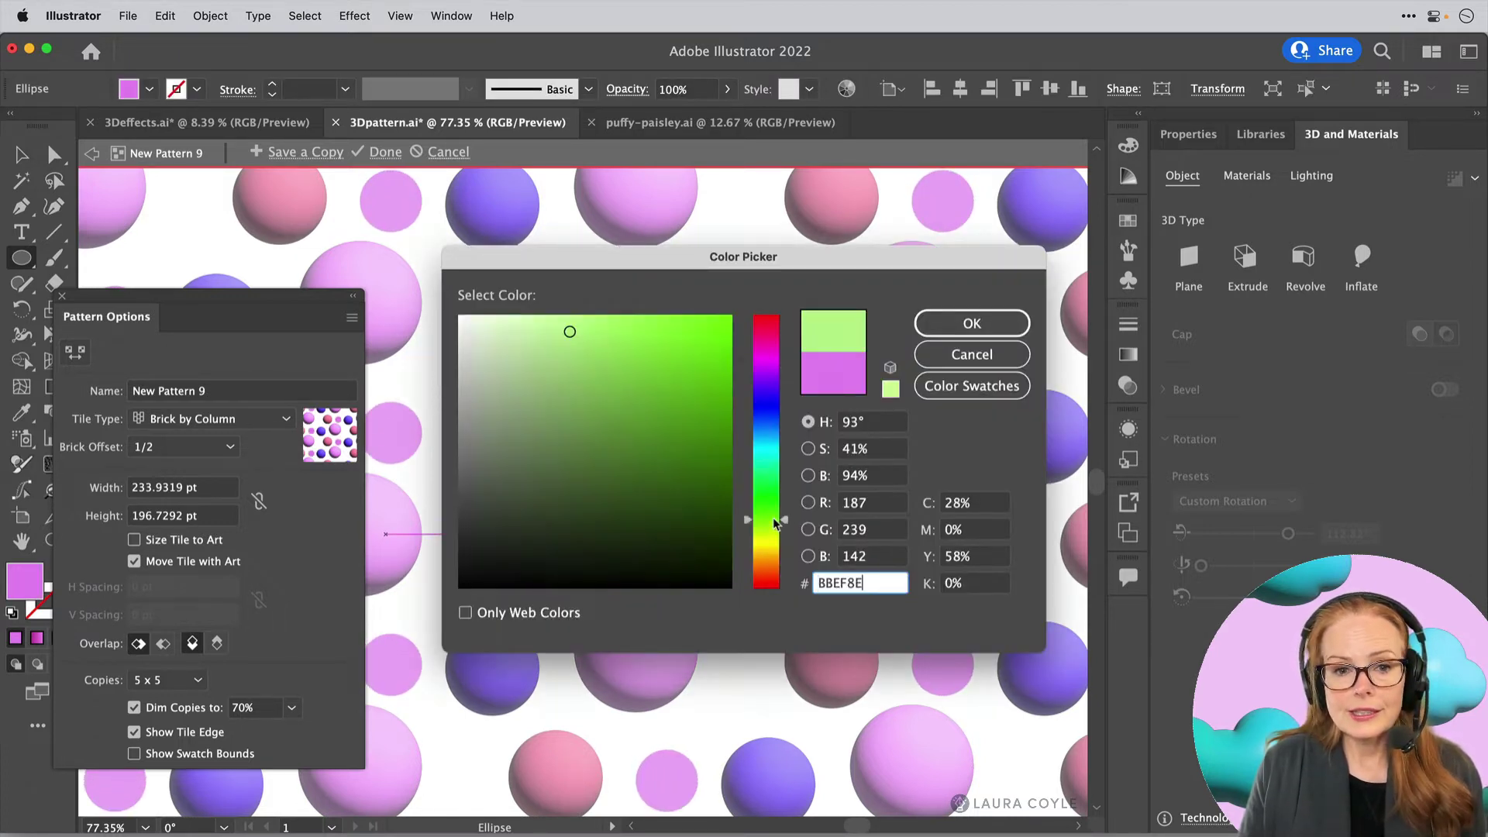
left_click(591, 348)
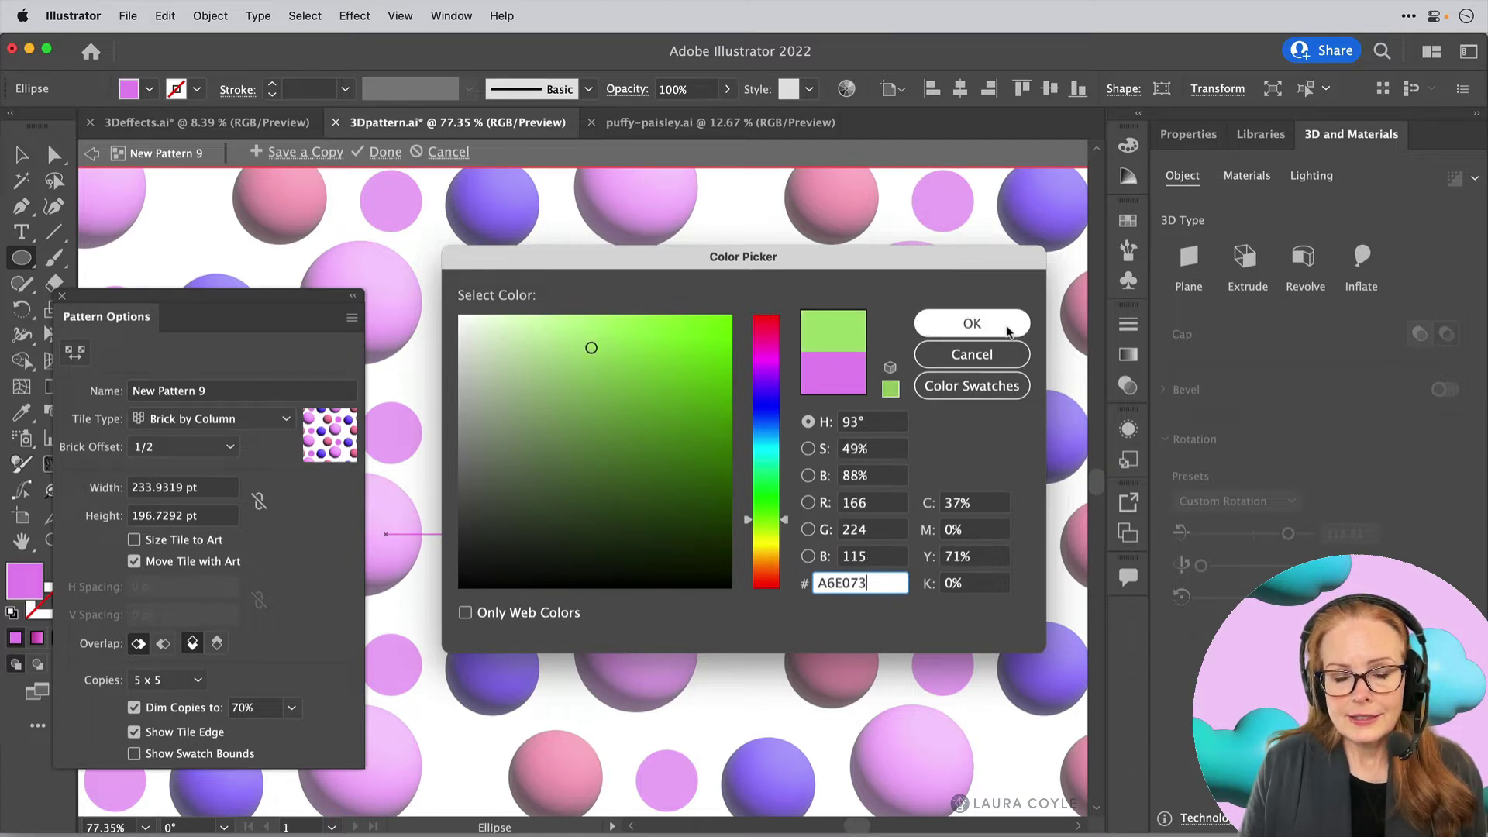
left_click(1007, 329)
Nudge the green circle up, inflate it into a 3D sphere and tilt it freely
key("v")
left_click_drag(676, 548, 676, 540)
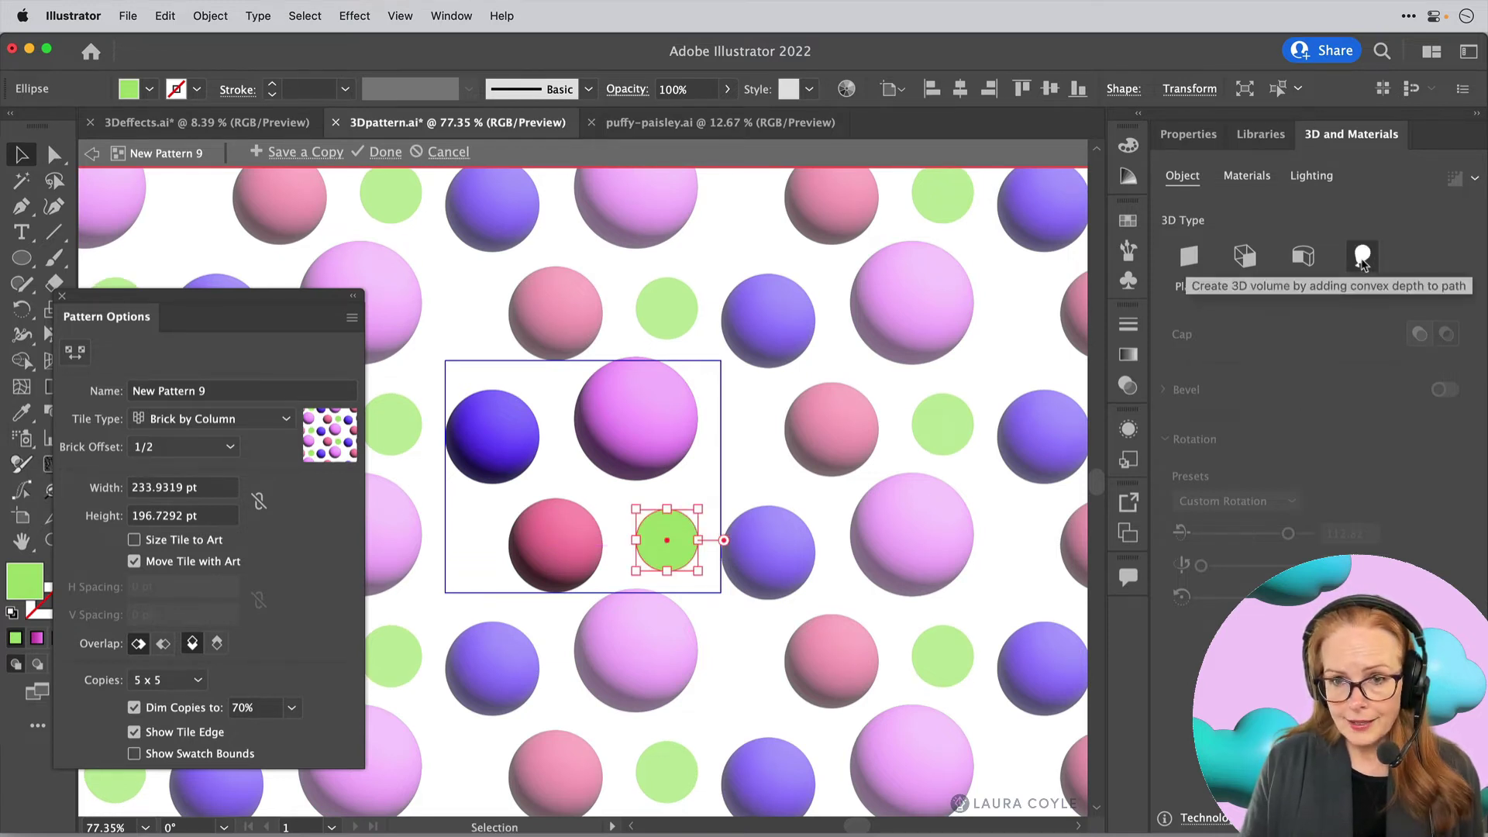
left_click(1362, 265)
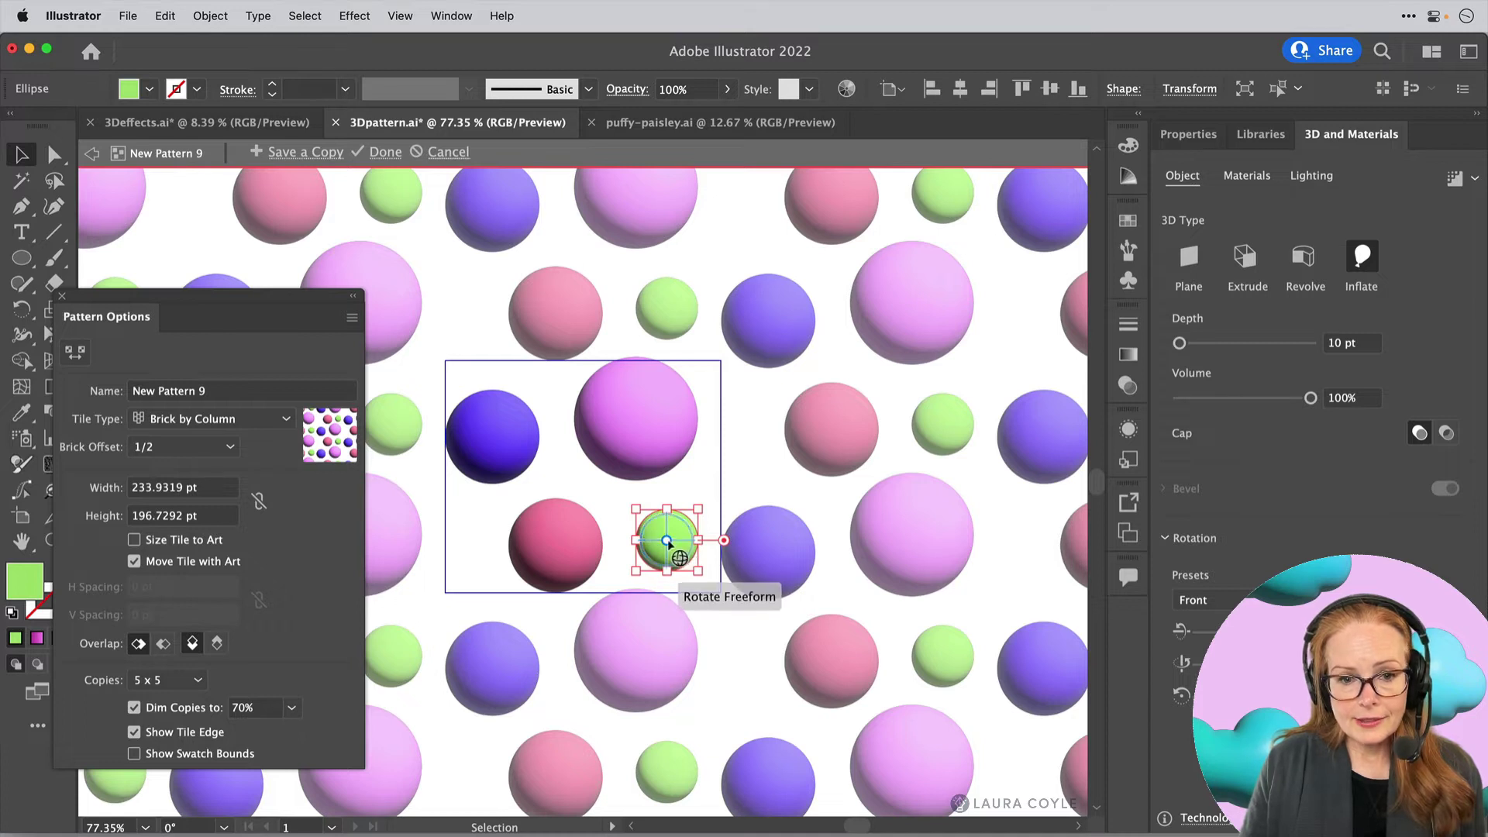
left_click_drag(668, 542, 732, 559)
left_click(1209, 600)
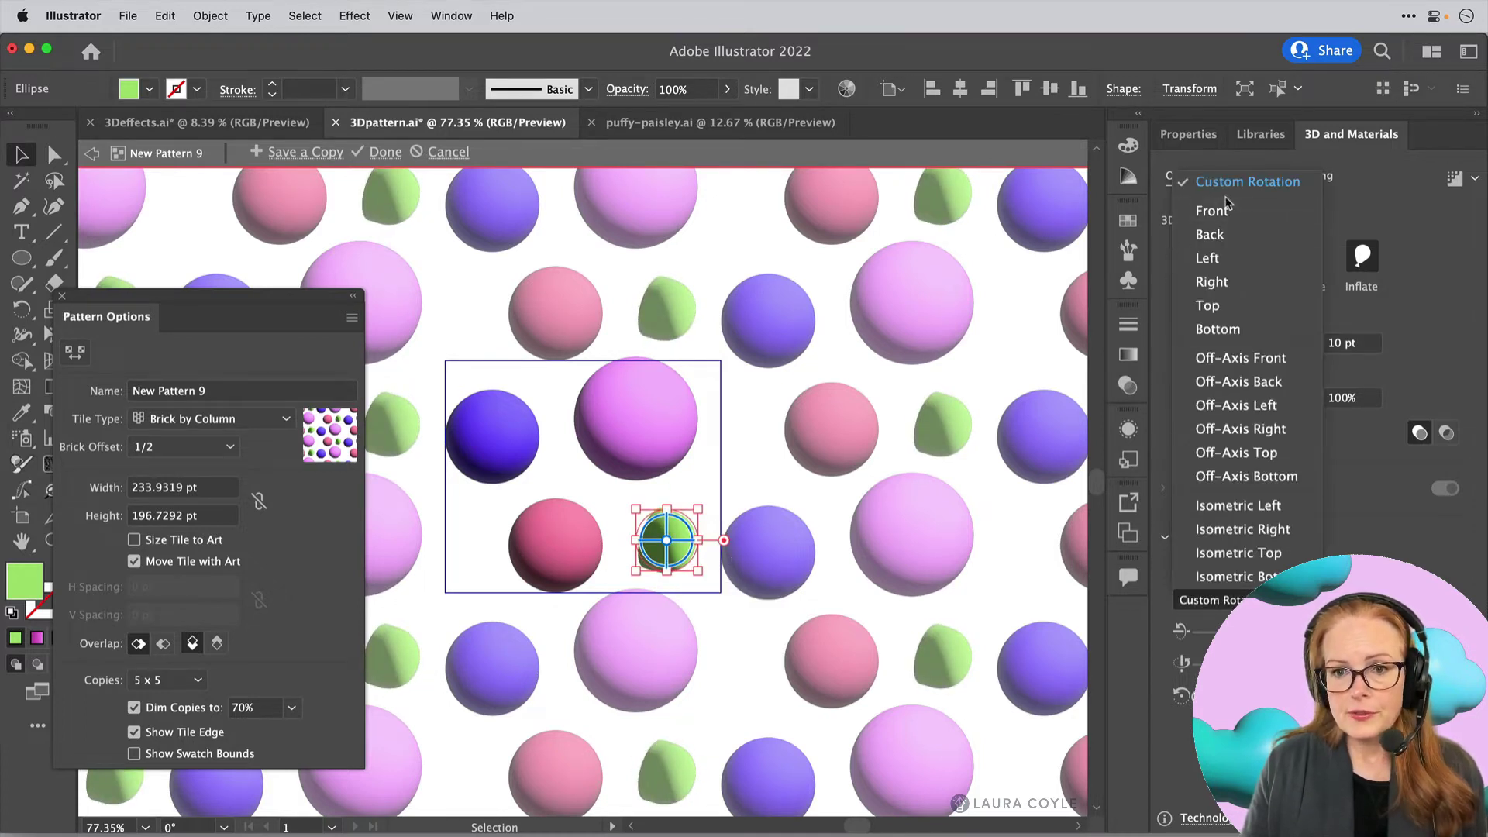
Set the green sphere to the Front rotation preset, adjust its inflate volume and browse materials
left_click(1226, 210)
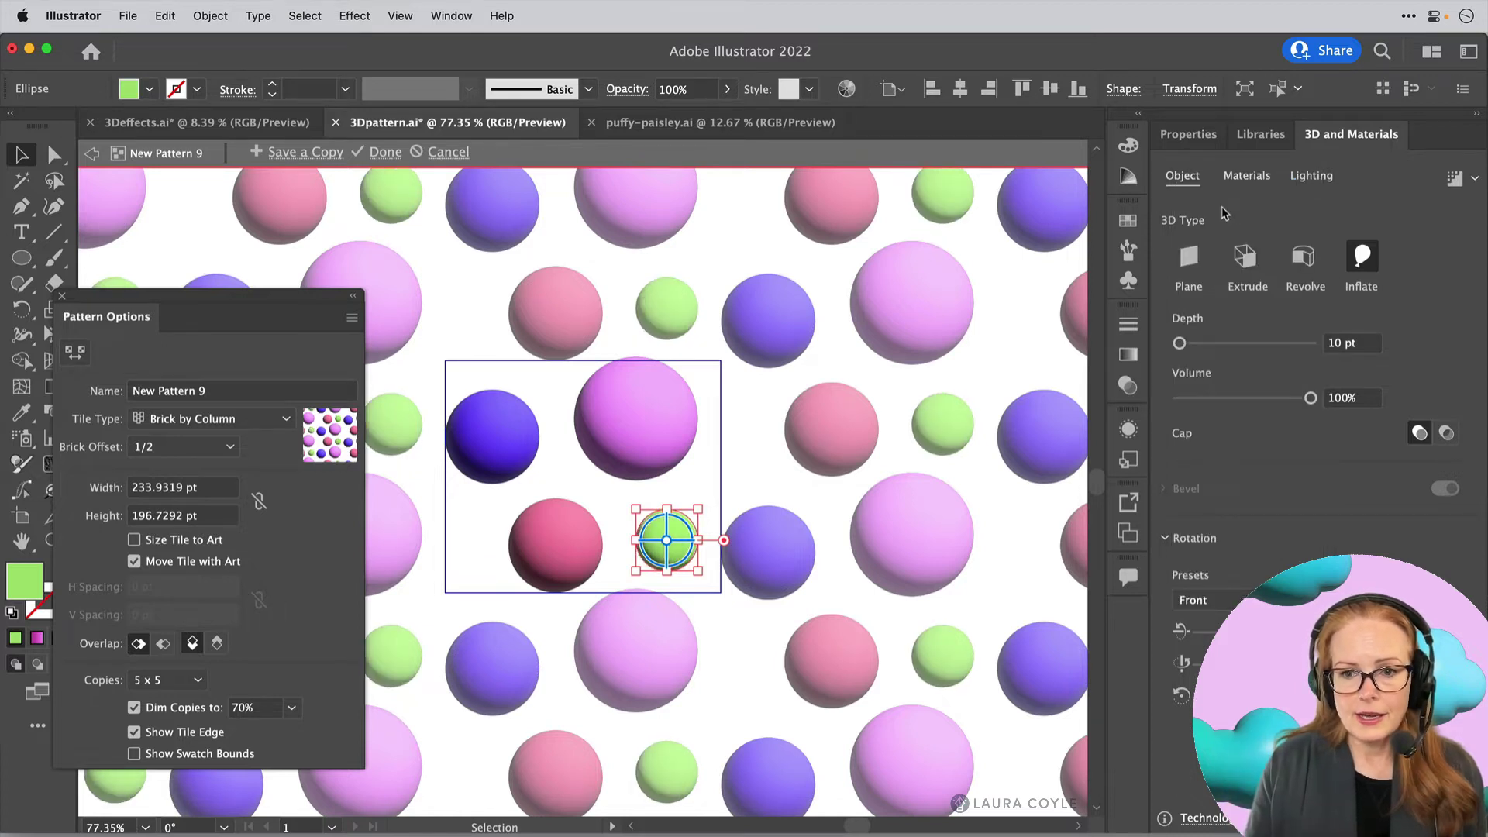
left_click_drag(1309, 398, 1348, 410)
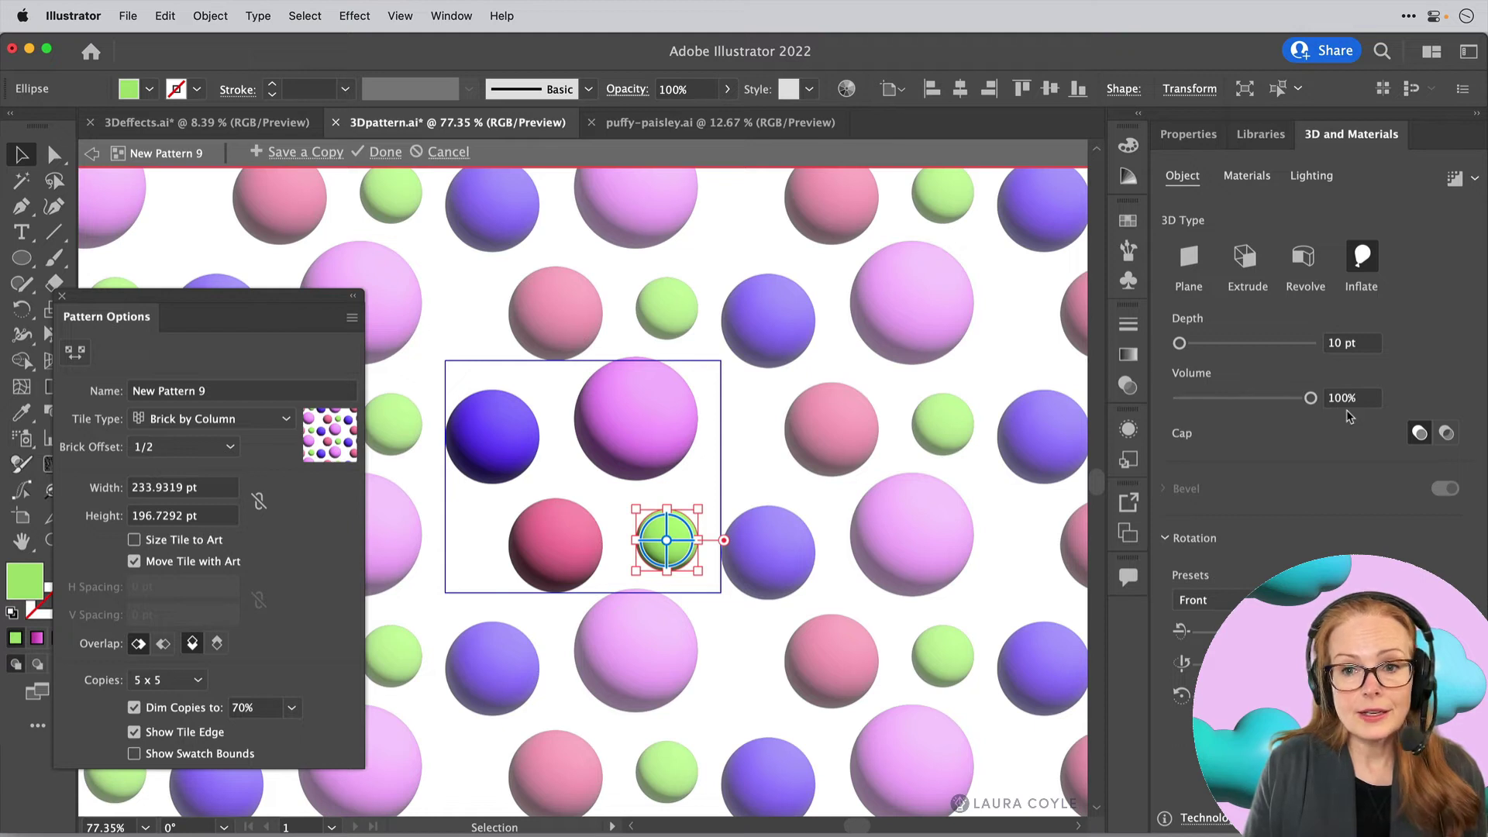
left_click(1246, 176)
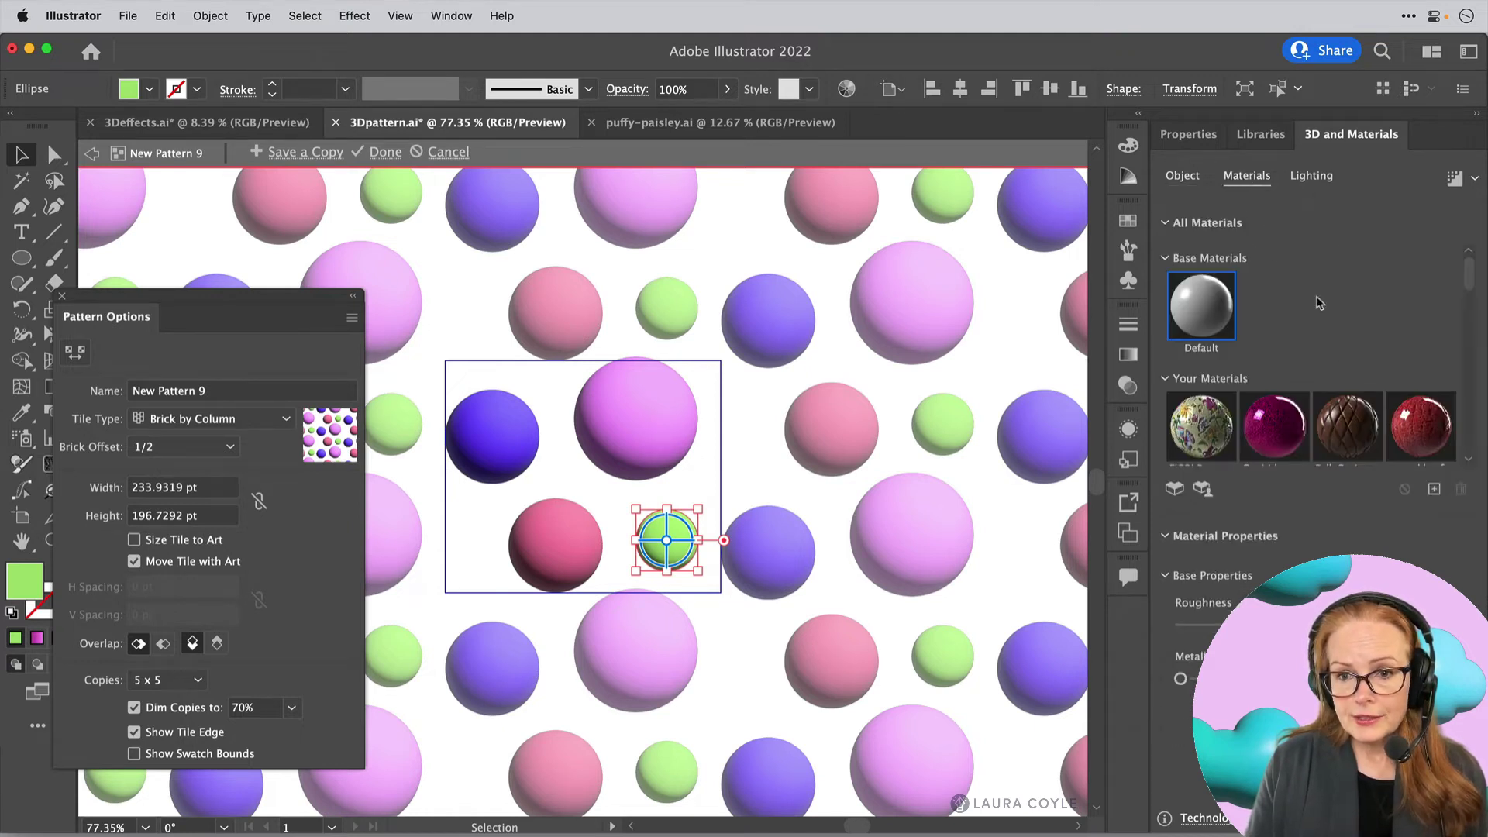
scroll(1339, 329, "down", 1)
scroll(1339, 329, "down", 5)
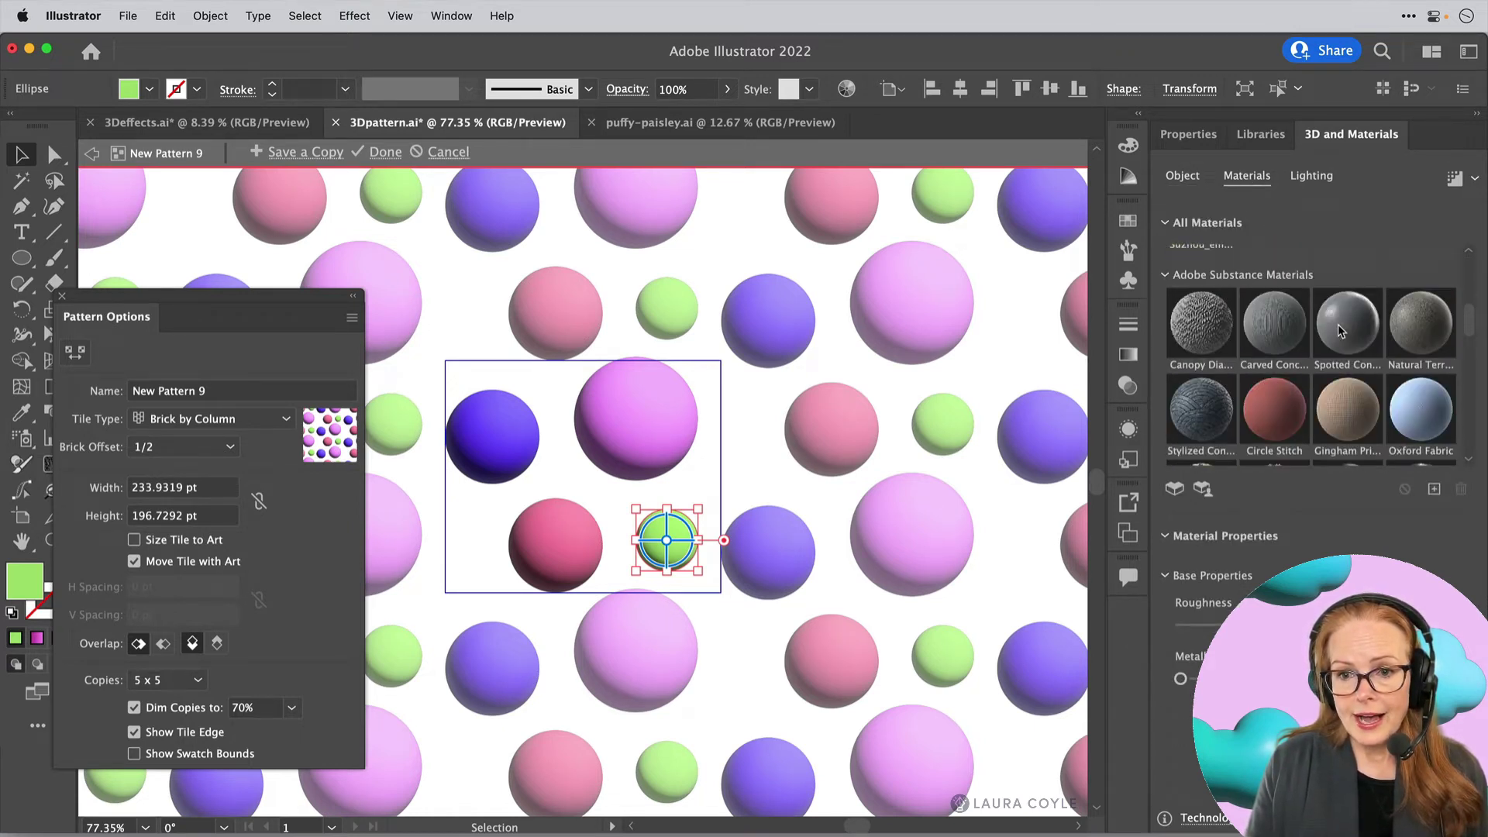
scroll(1338, 325, "up", 1)
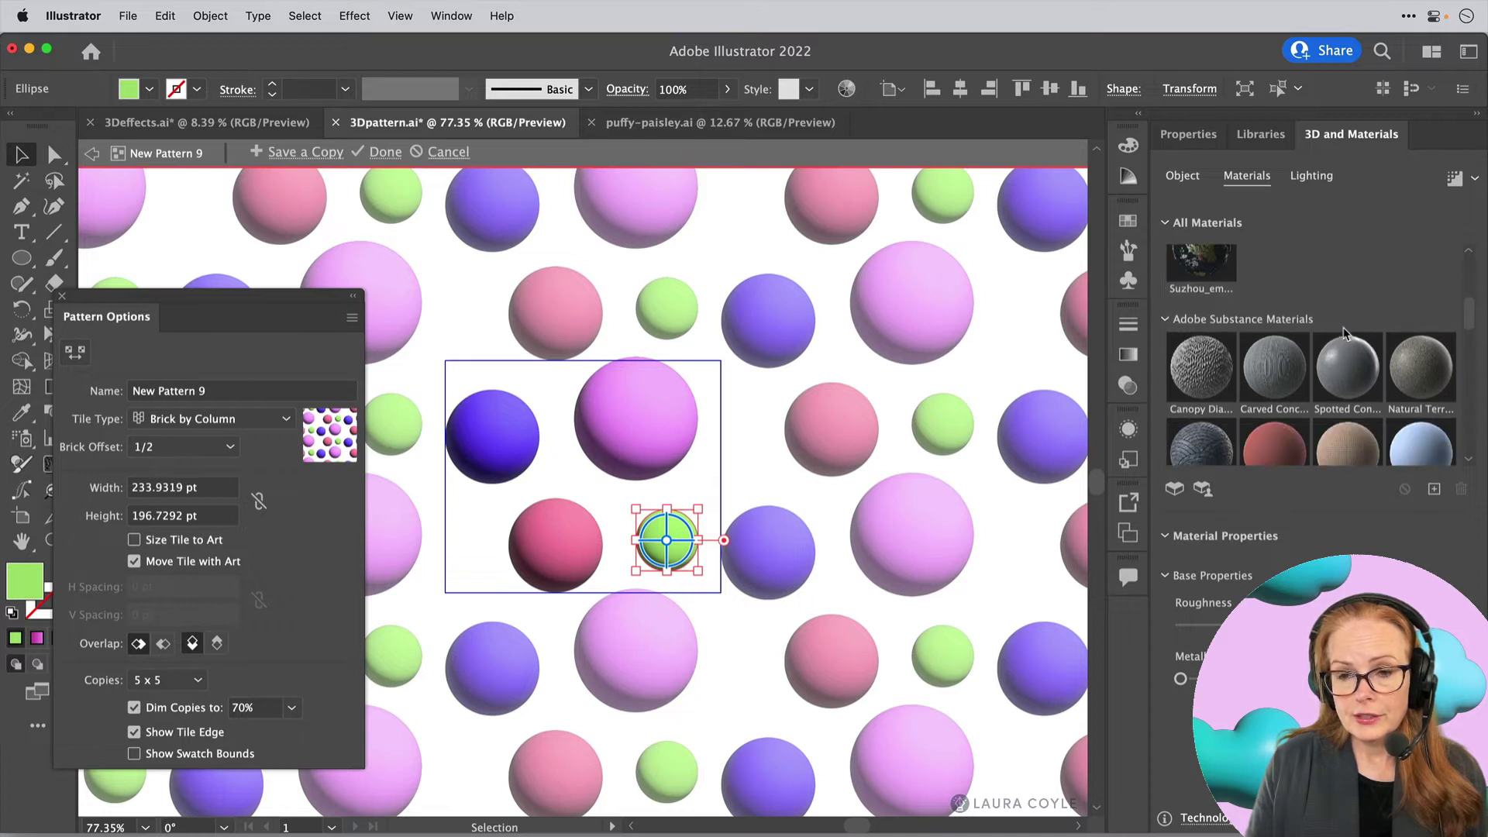
scroll(1354, 353, "up", 3)
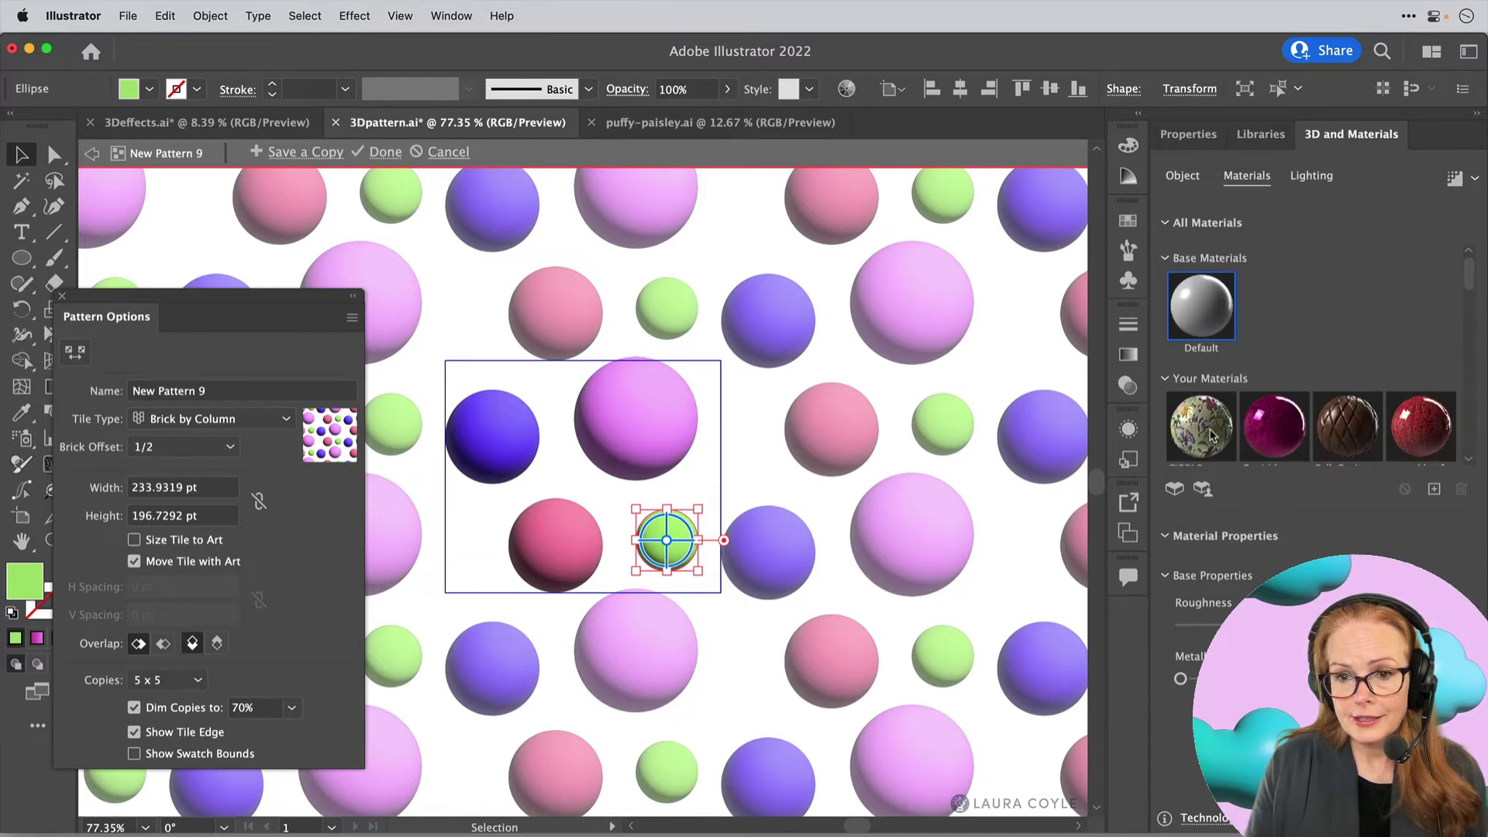
Try the floral material, zoom in to inspect it, then revert to the Default material
left_click(1213, 432)
left_click(742, 482)
key("z")
left_click_drag(672, 555, 733, 554)
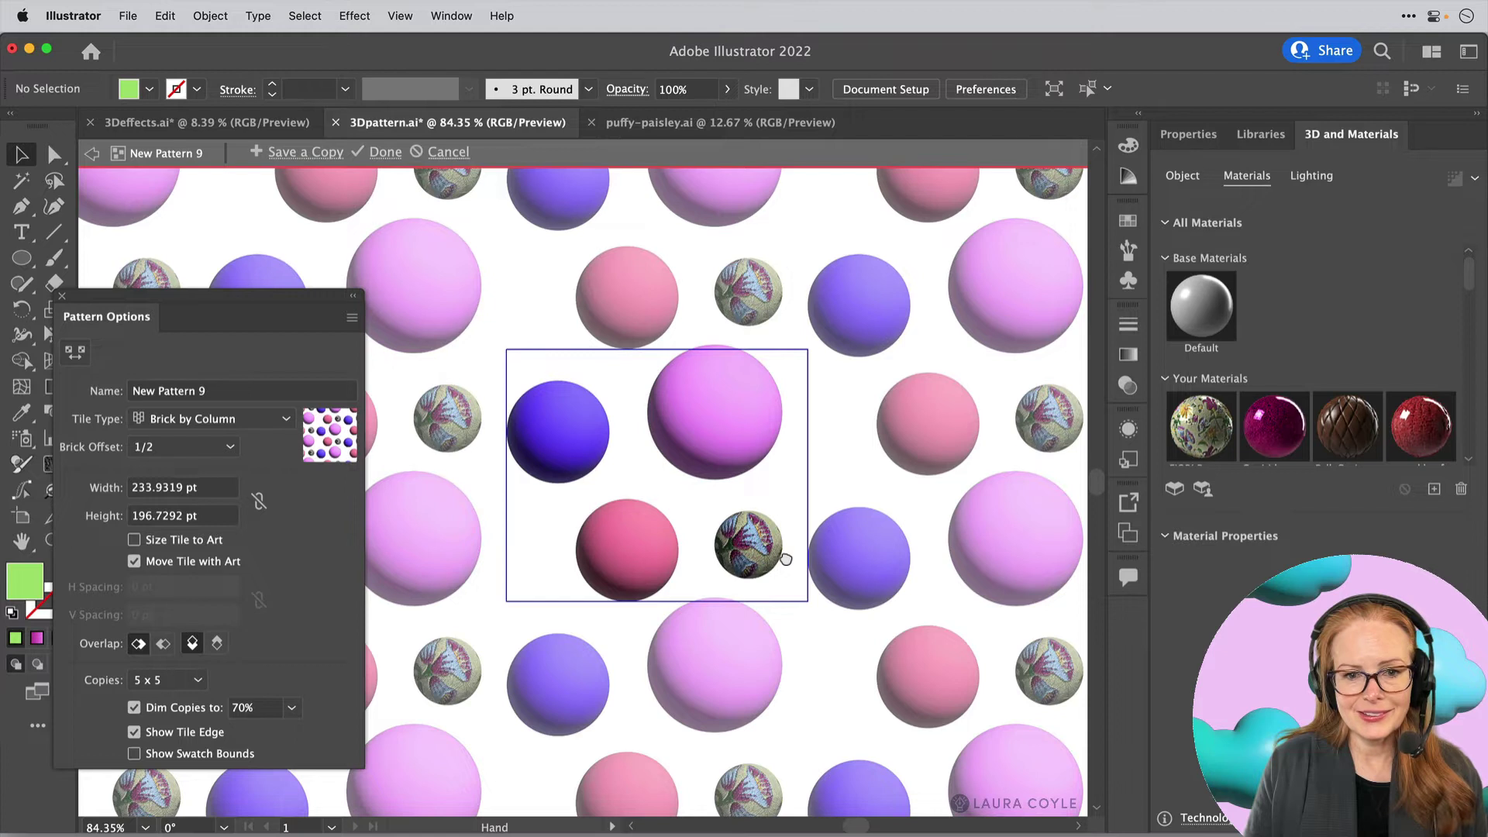
left_click(732, 555)
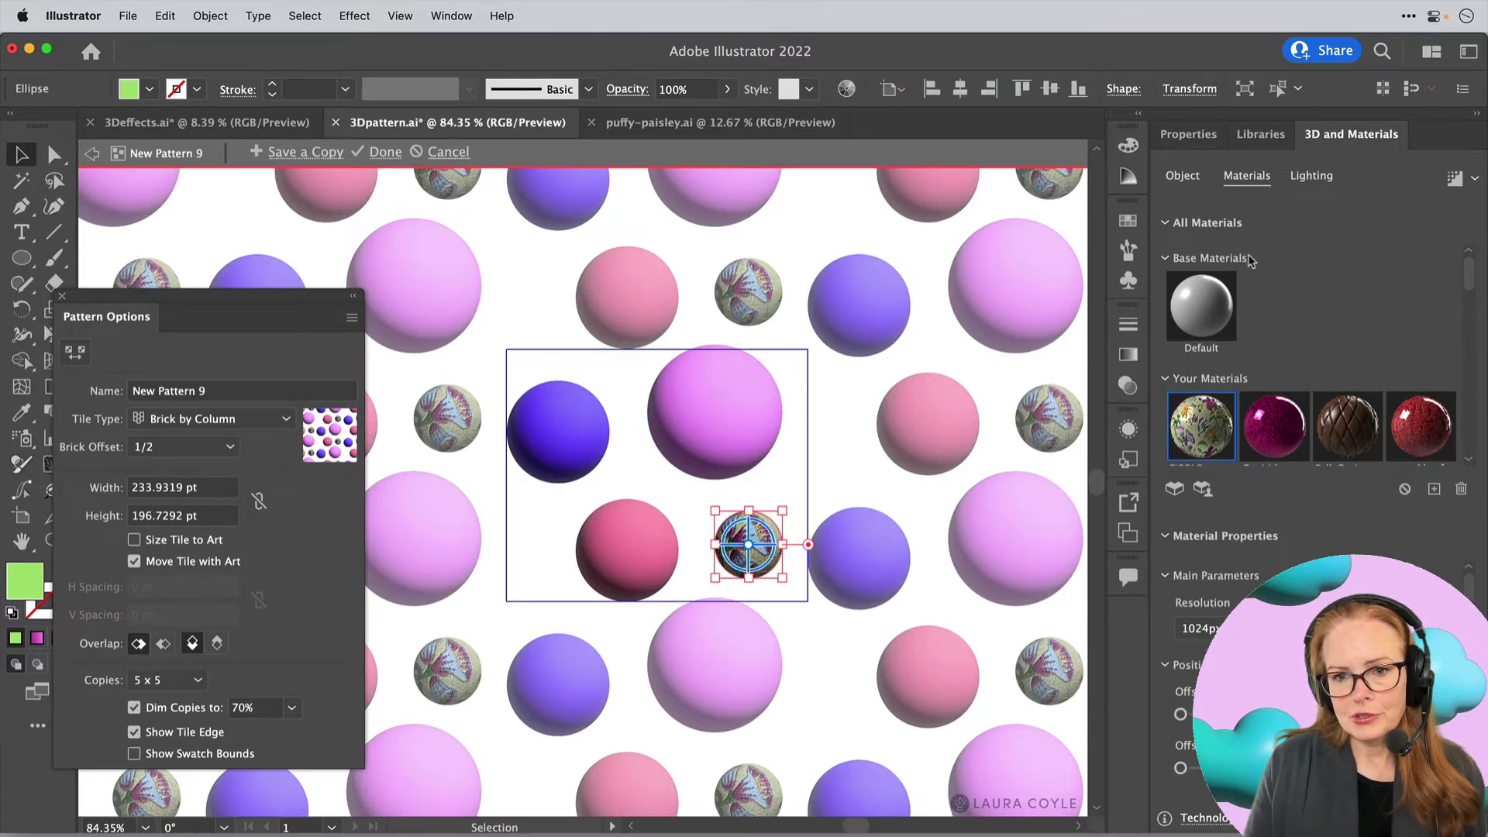
left_click(1196, 313)
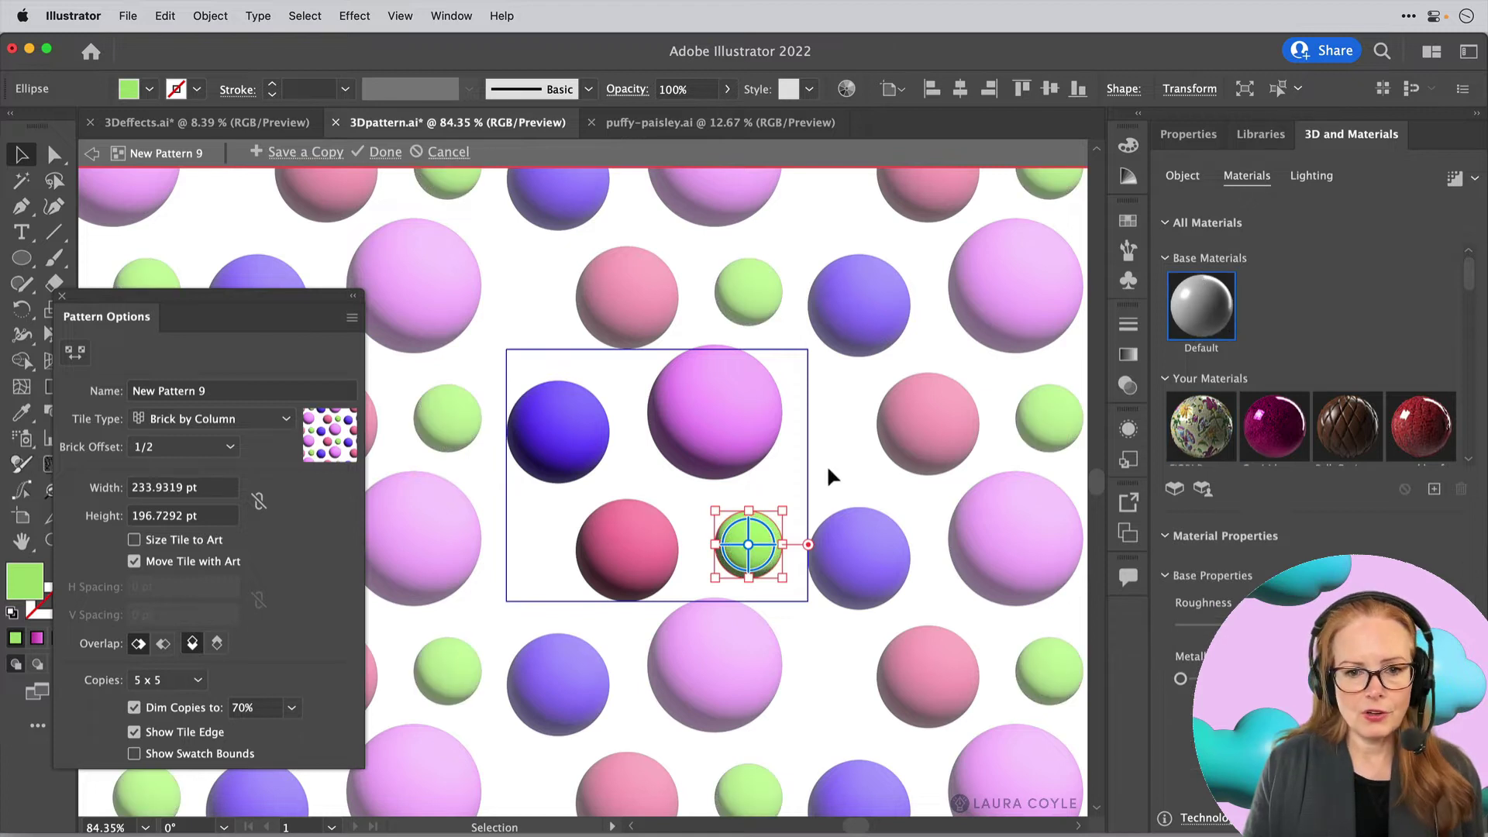
Exit pattern editing and accept expanding New Pattern 9's live 3D content
left_click(803, 473)
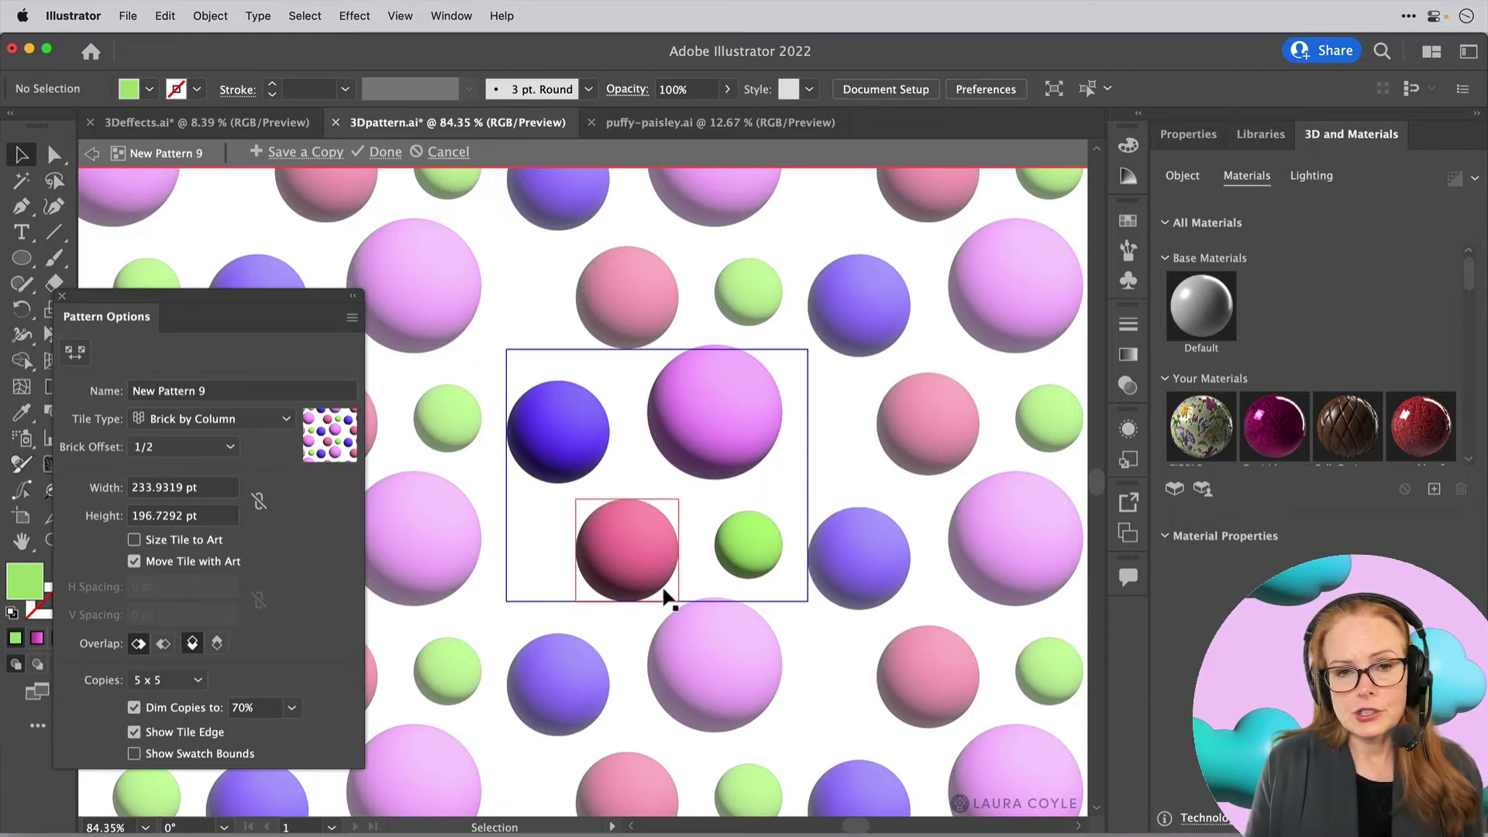
left_click(737, 442)
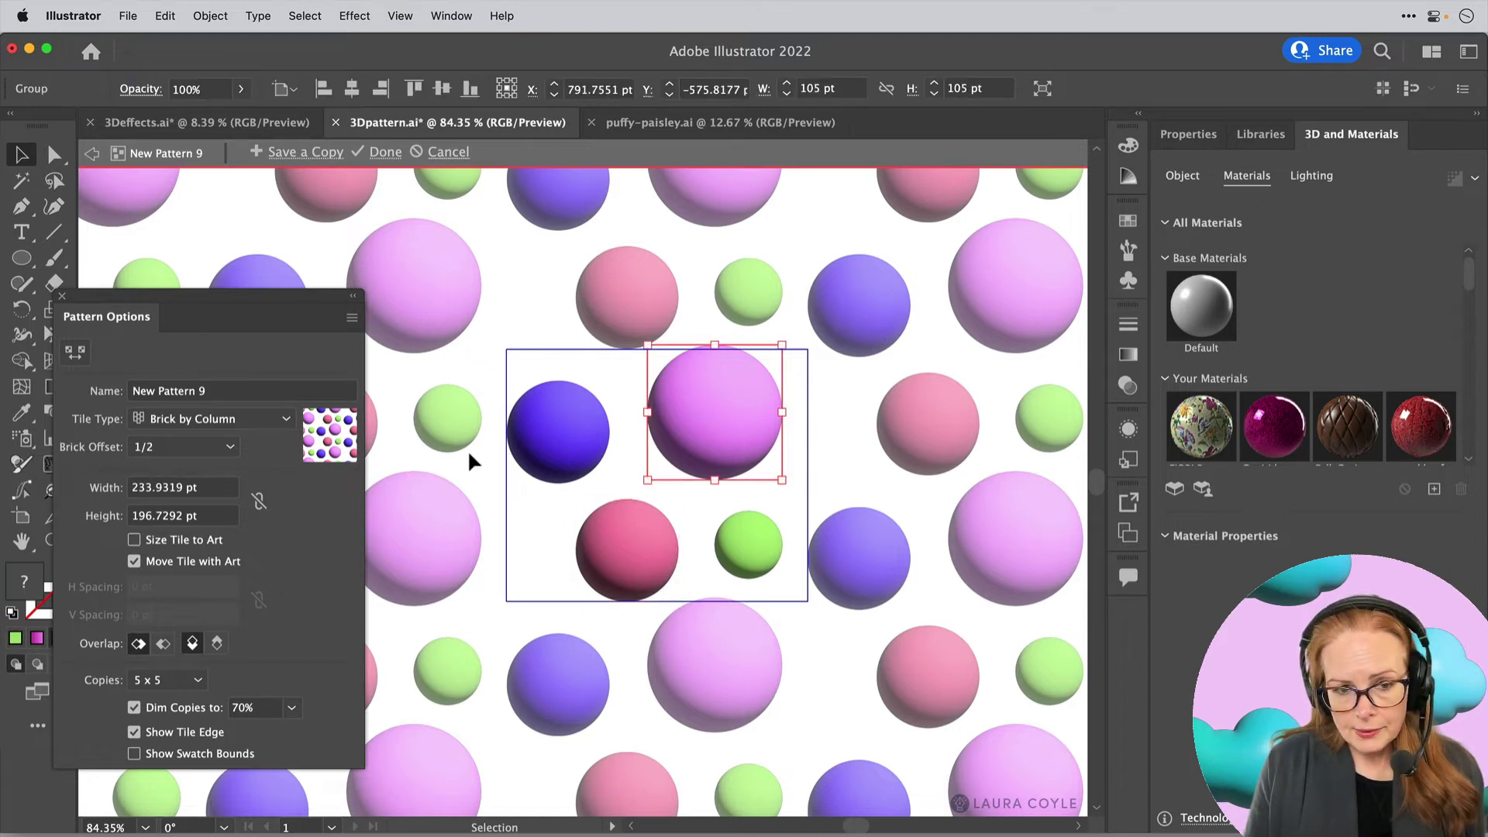
left_click(91, 155)
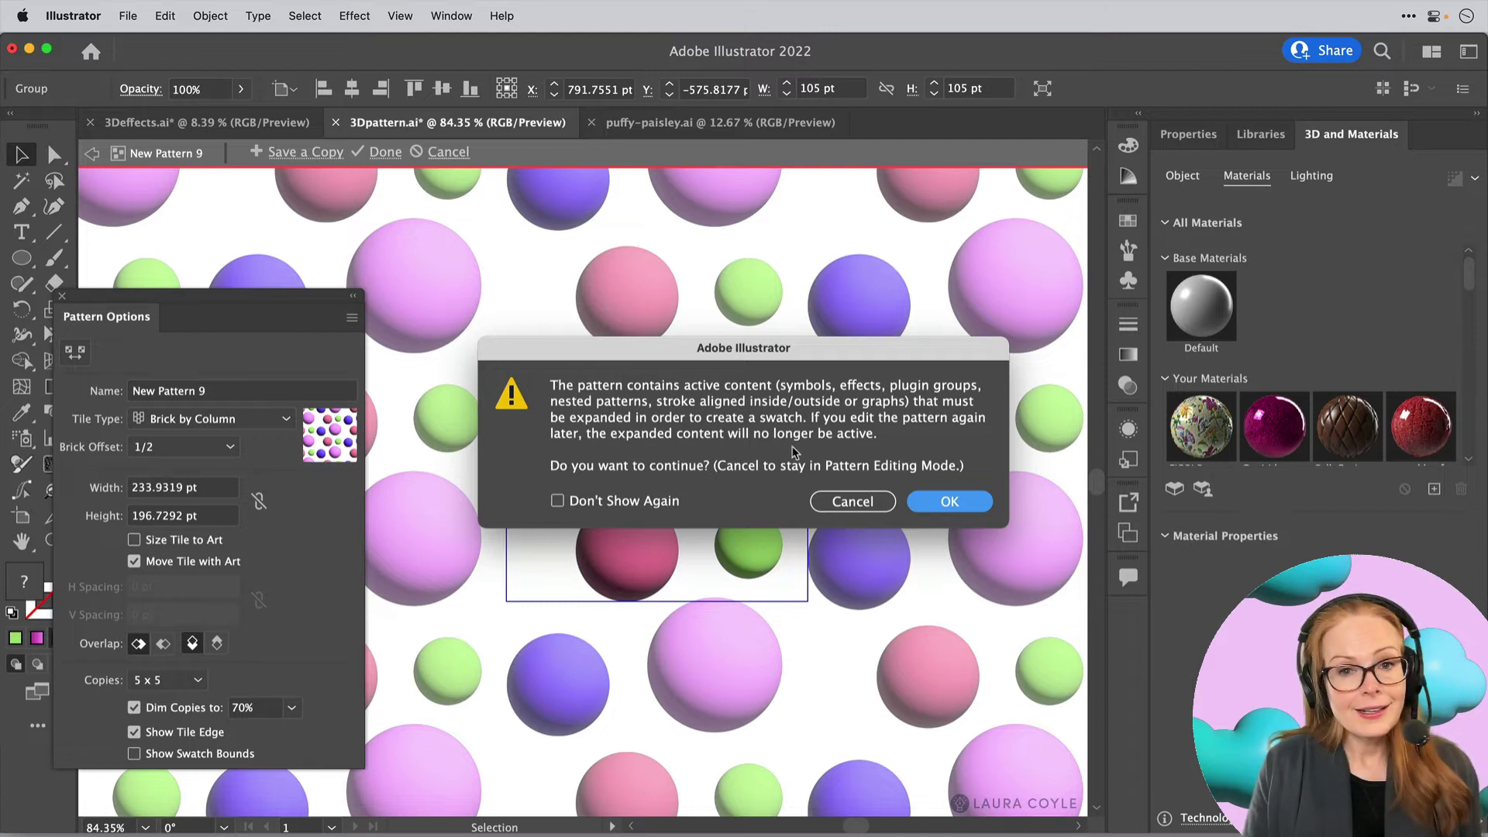
left_click(949, 502)
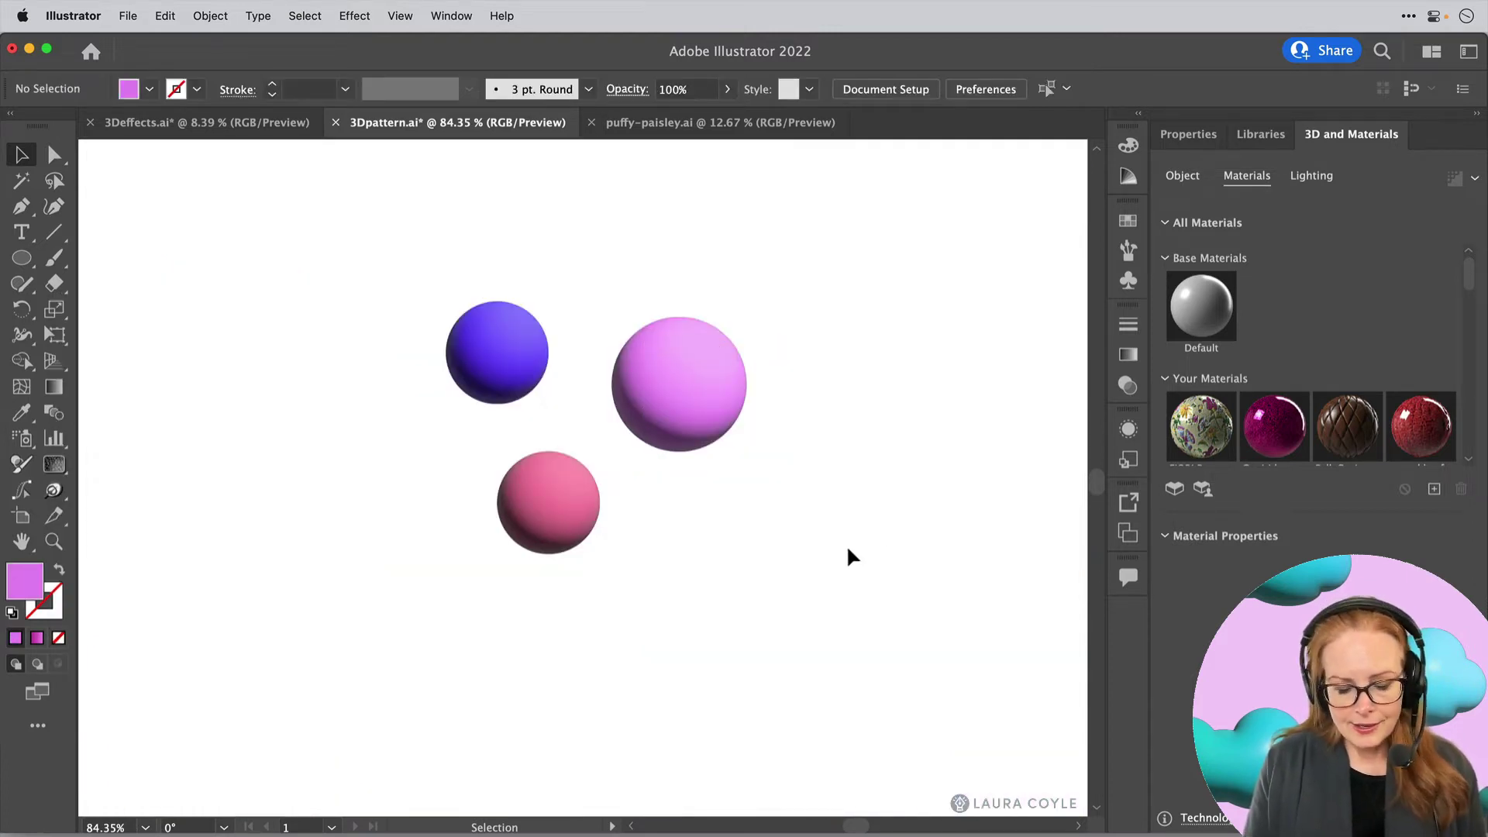
Draw a large rectangle across the artboard with the Rectangle tool
scroll(713, 555, "down", 5)
left_click_drag(565, 289, 339, 651)
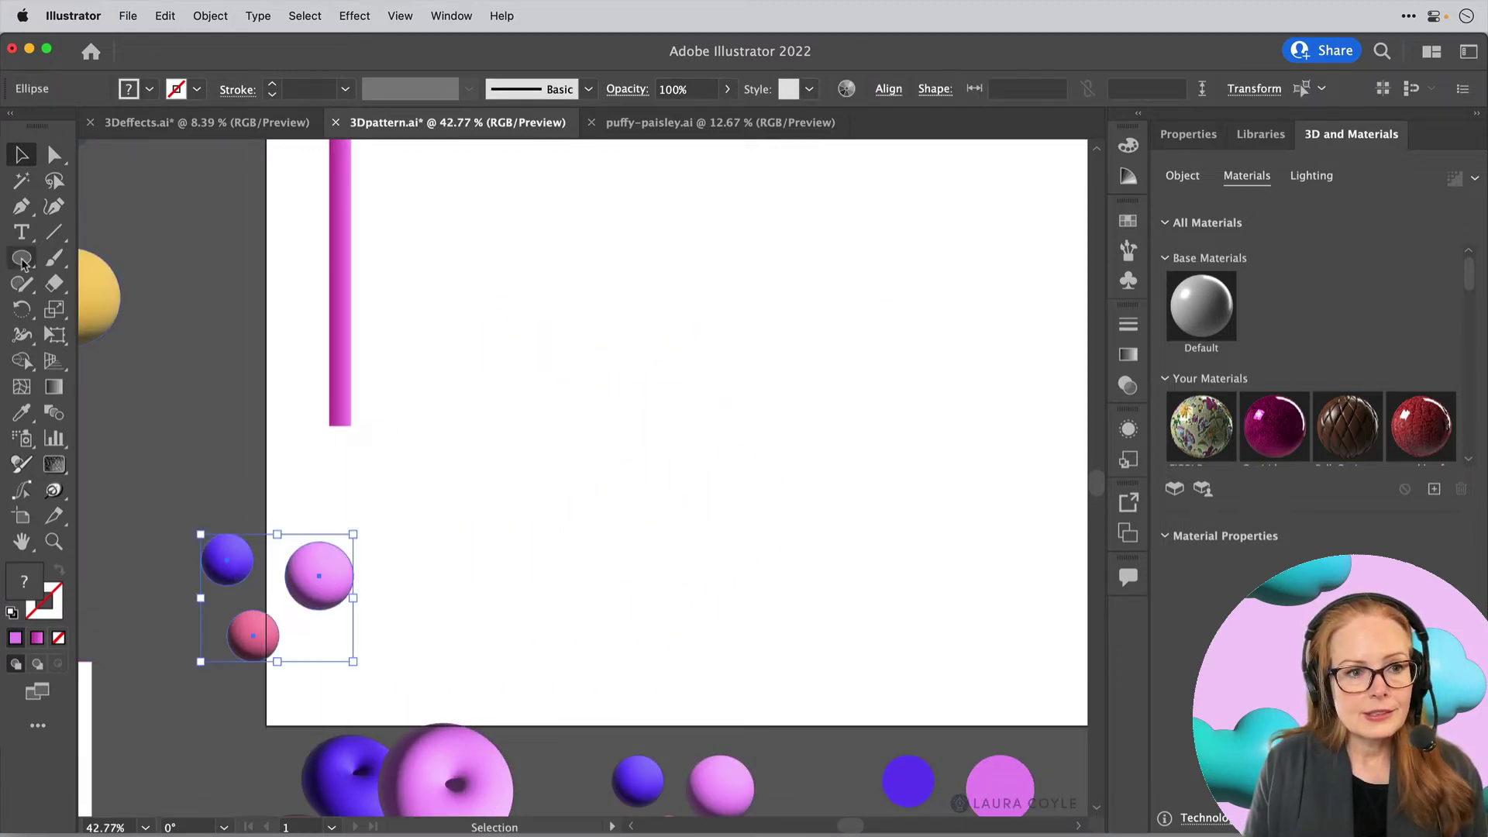
left_click(22, 258)
left_click(91, 252)
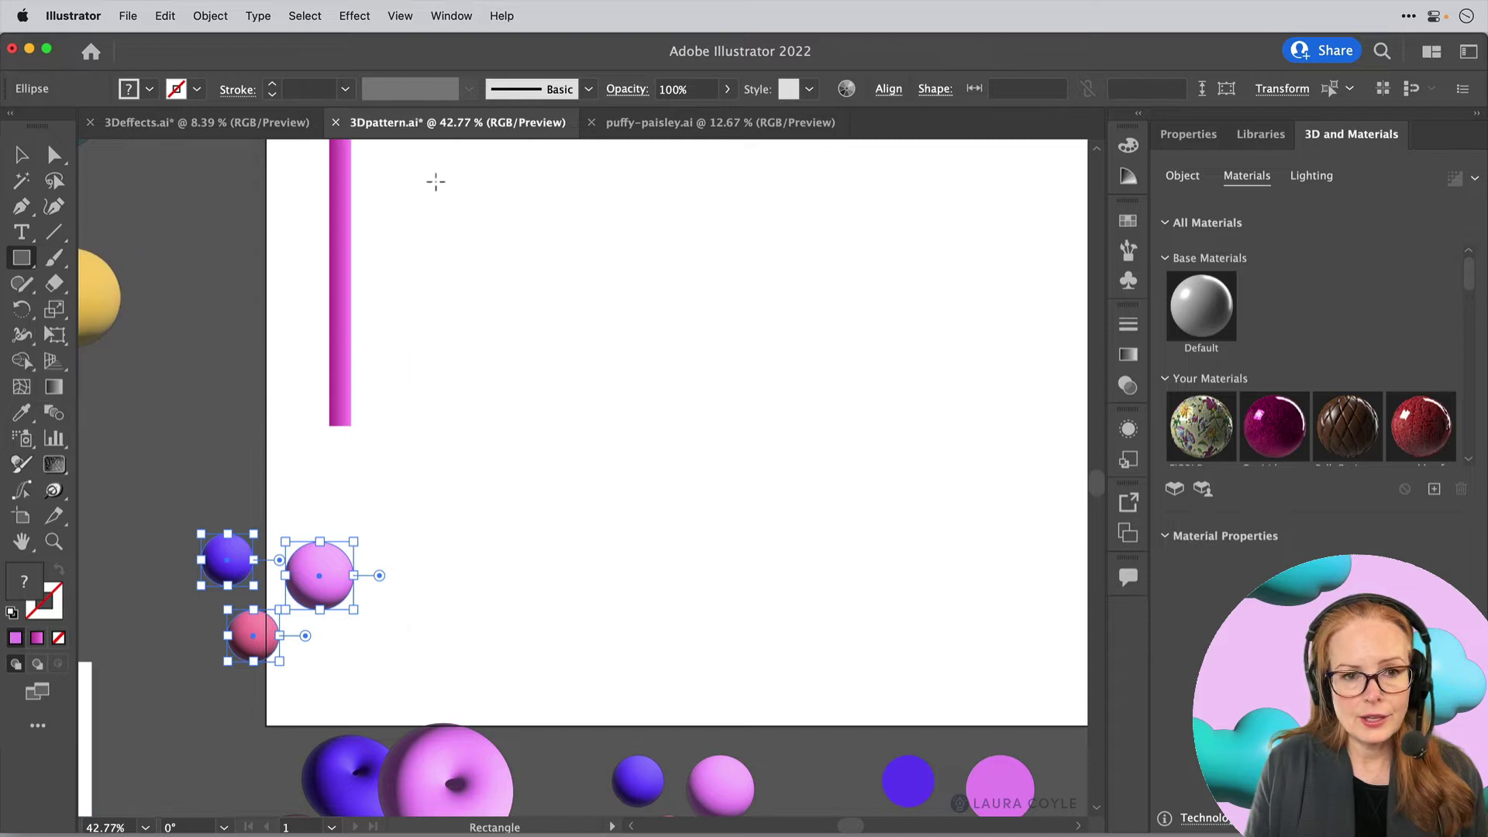
left_click_drag(440, 176, 1000, 678)
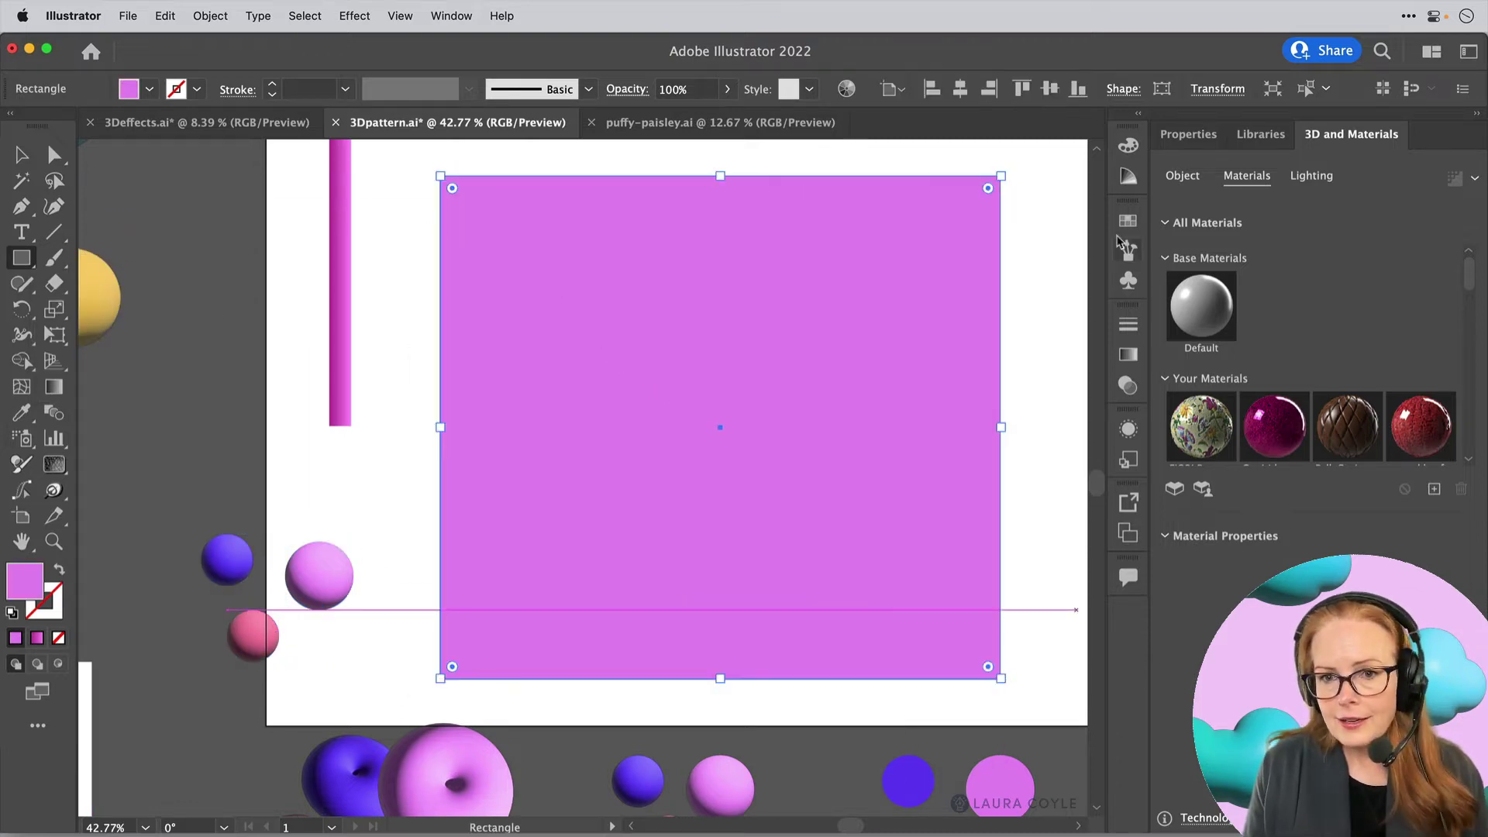
Fill the rectangle with the New Pattern 9 swatch and move it to the left
left_click(1130, 222)
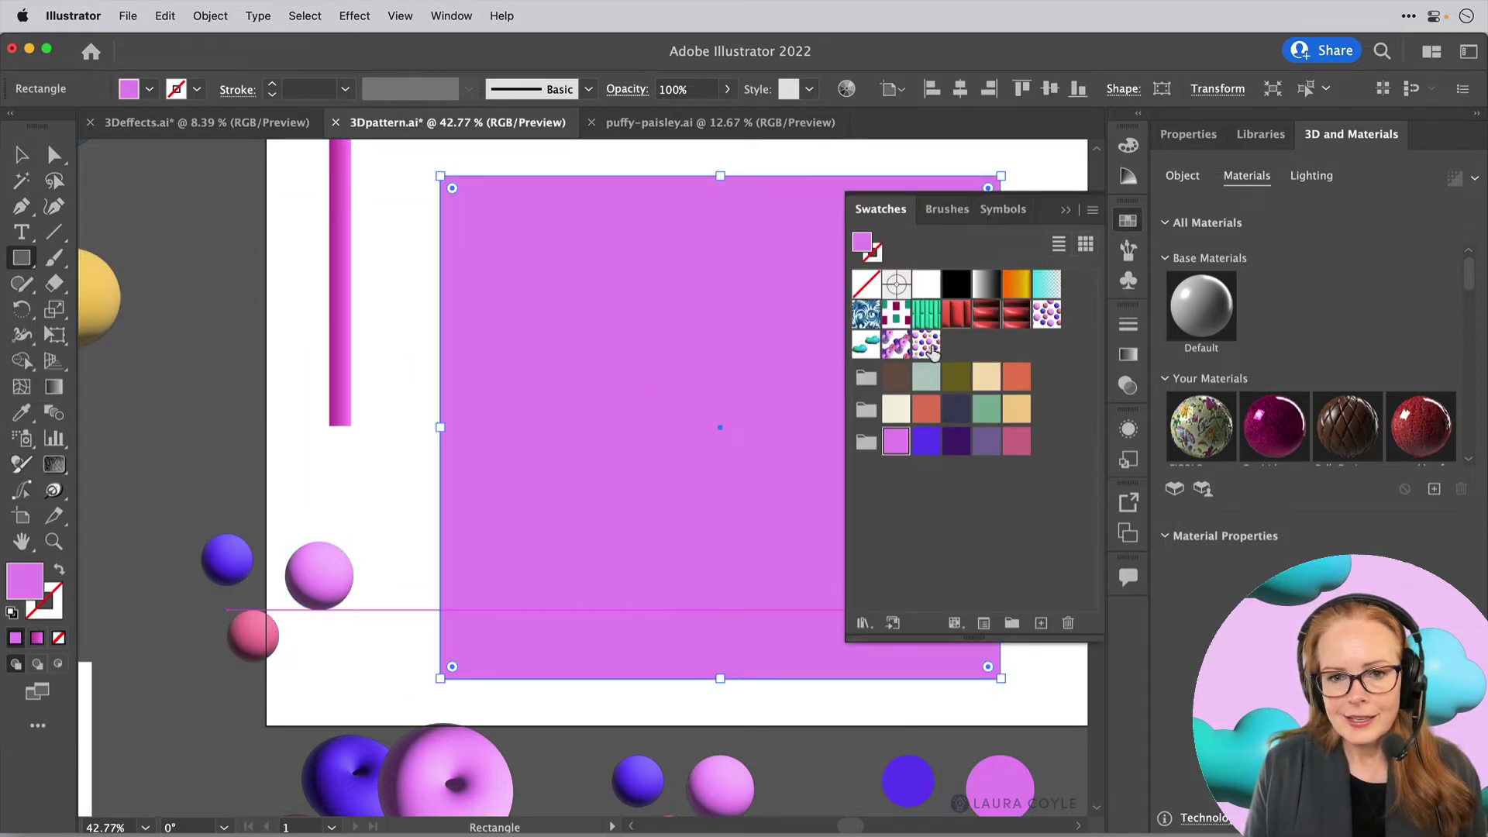
left_click(927, 343)
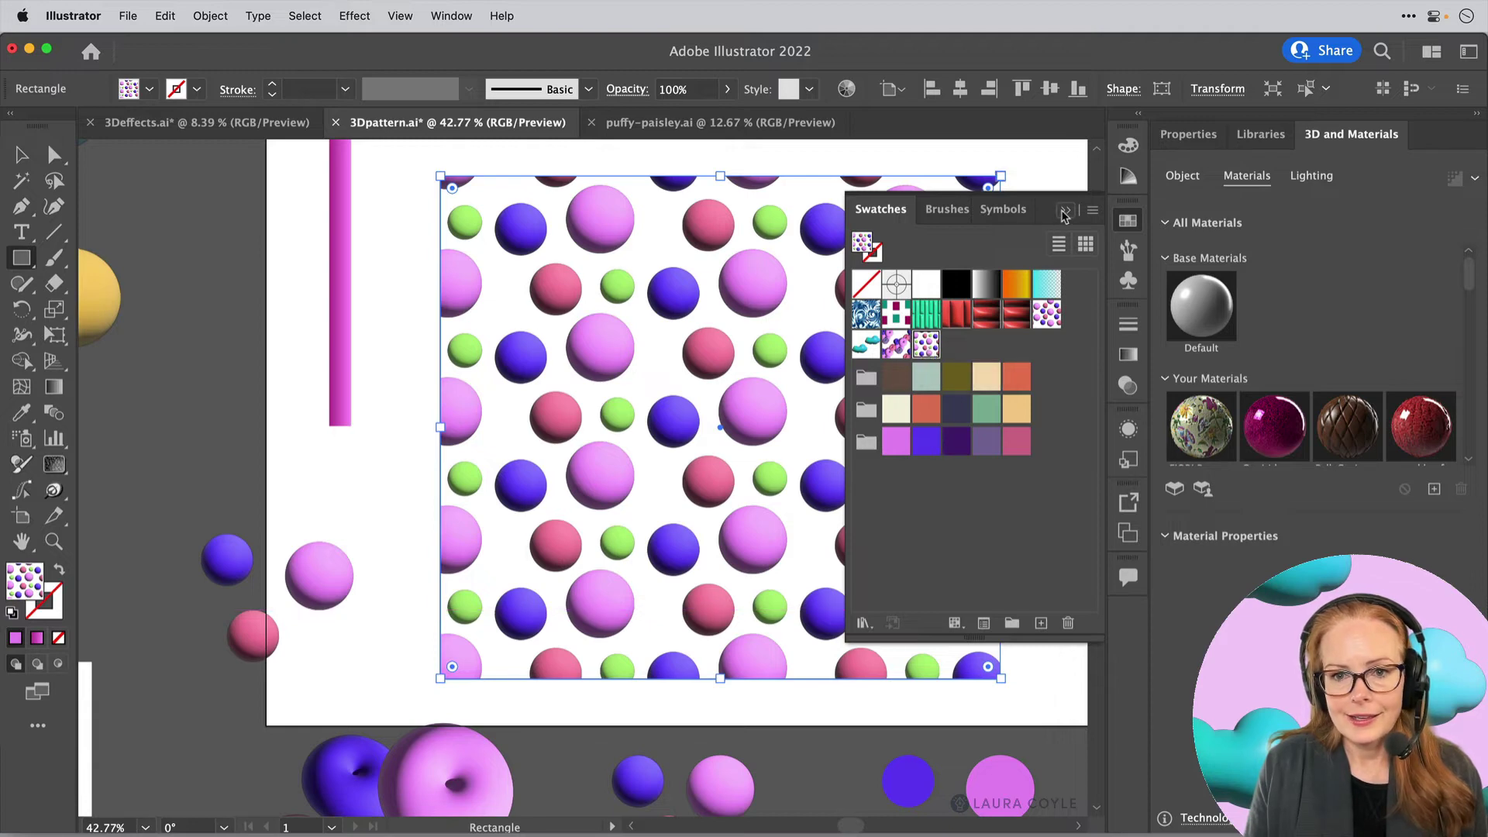
left_click(1066, 210)
mouse_move(768, 473)
left_mouse_down()
mouse_move(1003, 412)
mouse_move(767, 475)
left_mouse_up()
left_click_drag(890, 398, 848, 418)
left_click_drag(840, 315, 822, 341)
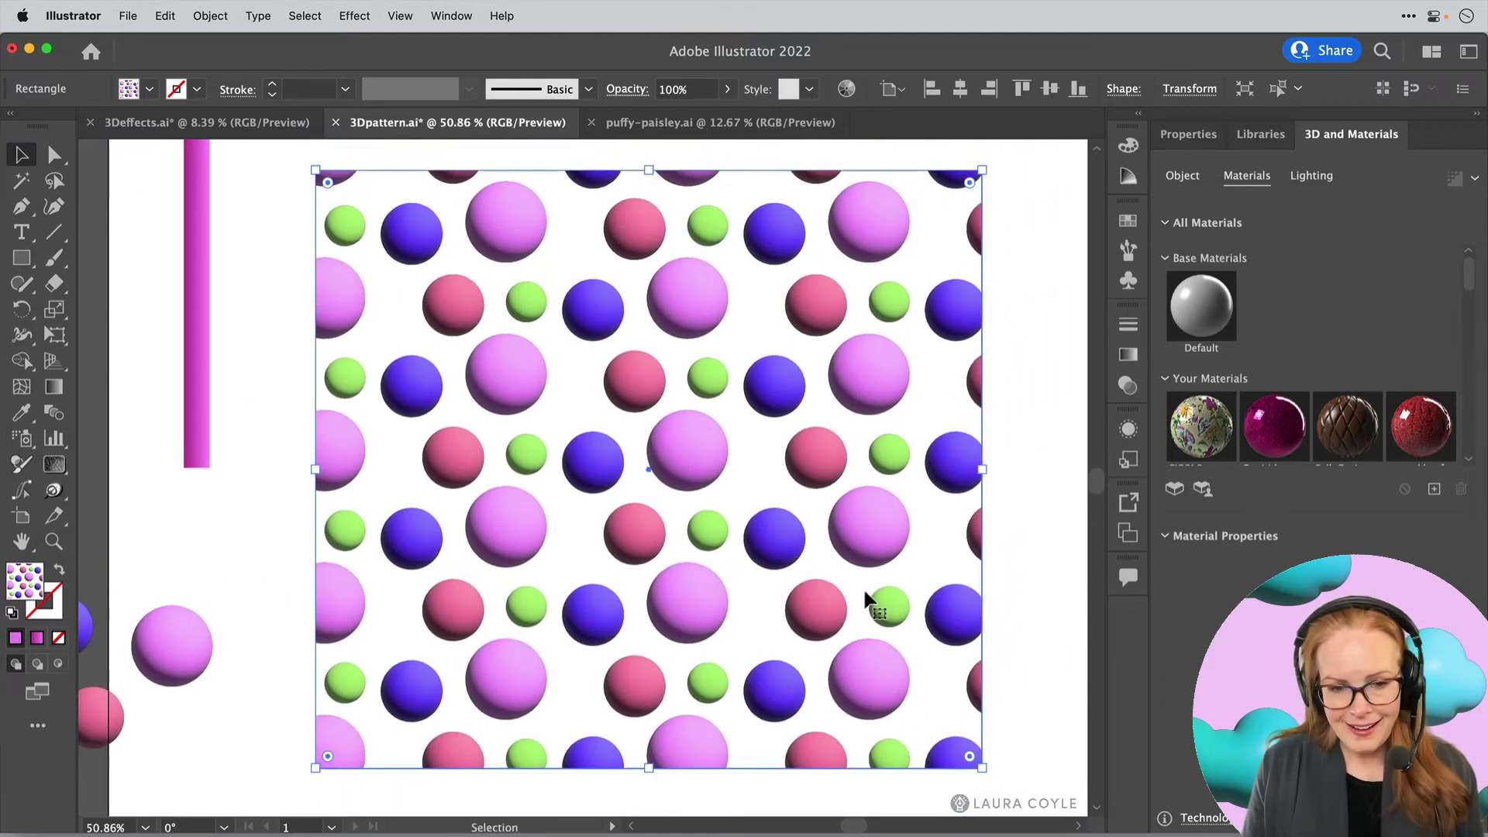
left_click_drag(868, 528, 268, 522)
Drag the New Pattern 9 swatch onto the canvas and direct-select spheres inside the placed group
left_click(1130, 222)
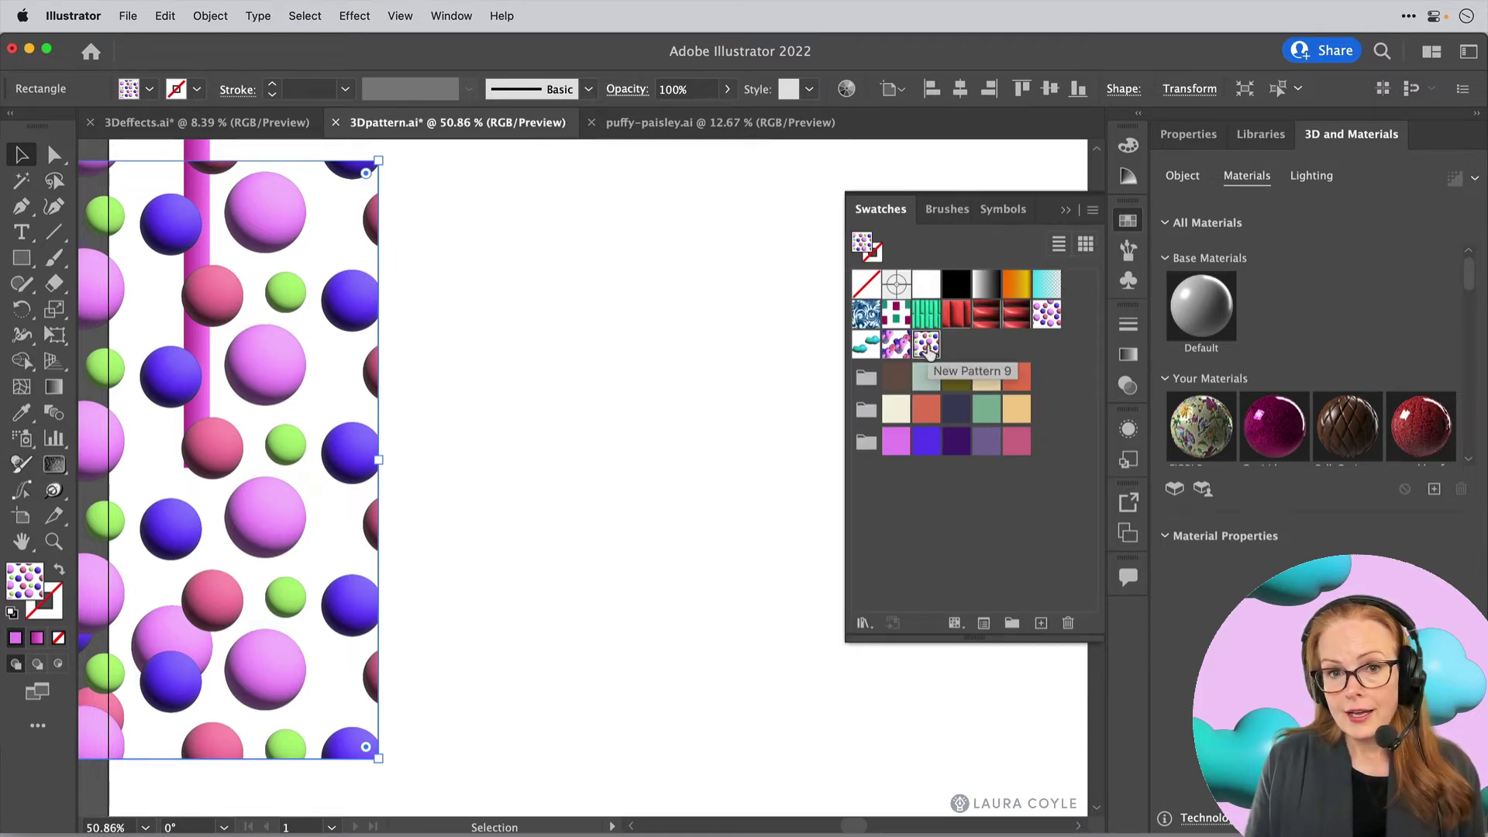
left_click_drag(928, 351, 770, 378)
left_click(1064, 211)
left_click(818, 700)
key("a")
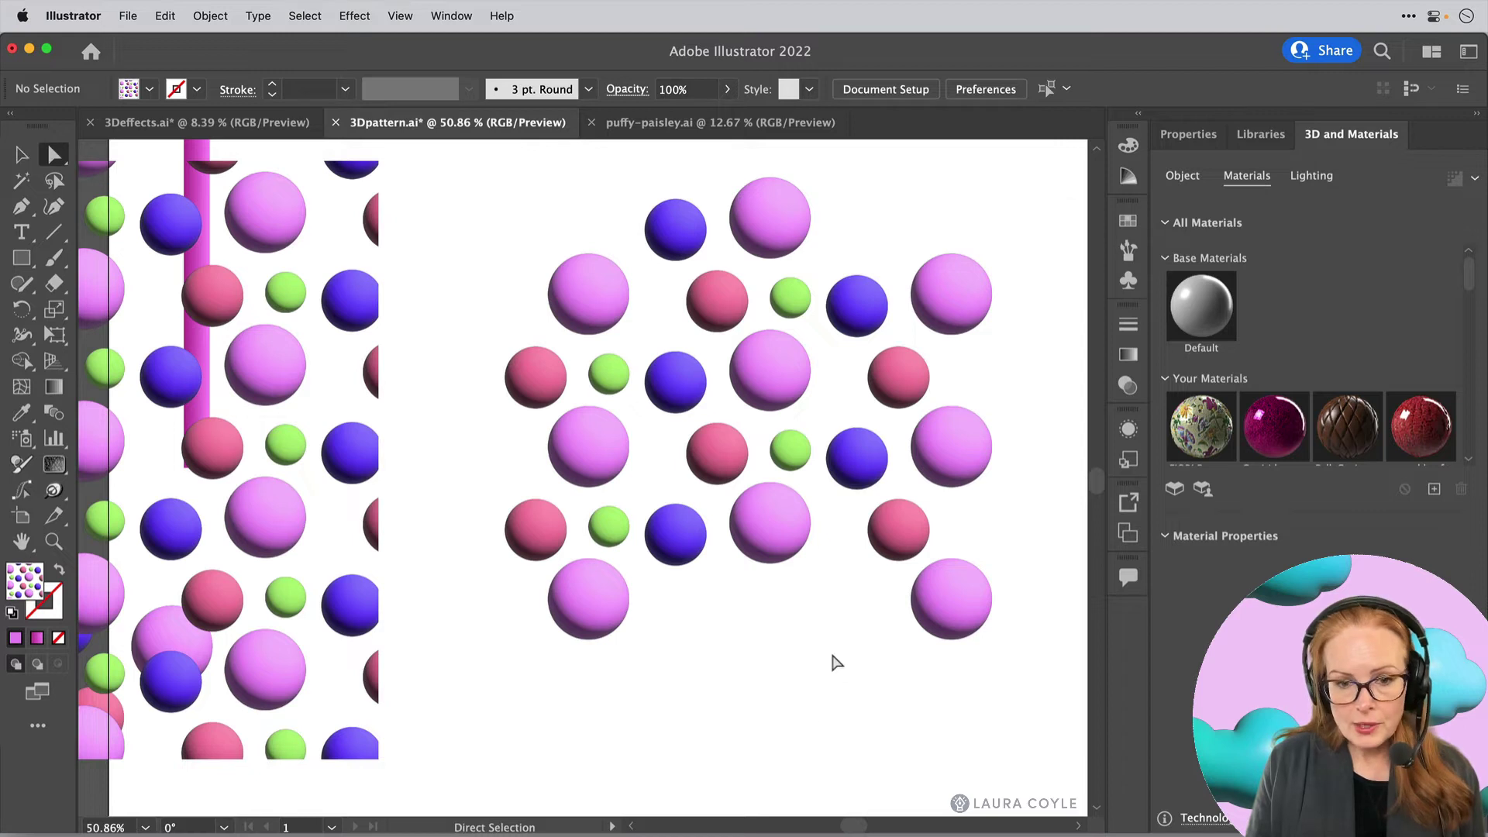
left_click_drag(832, 616, 856, 523)
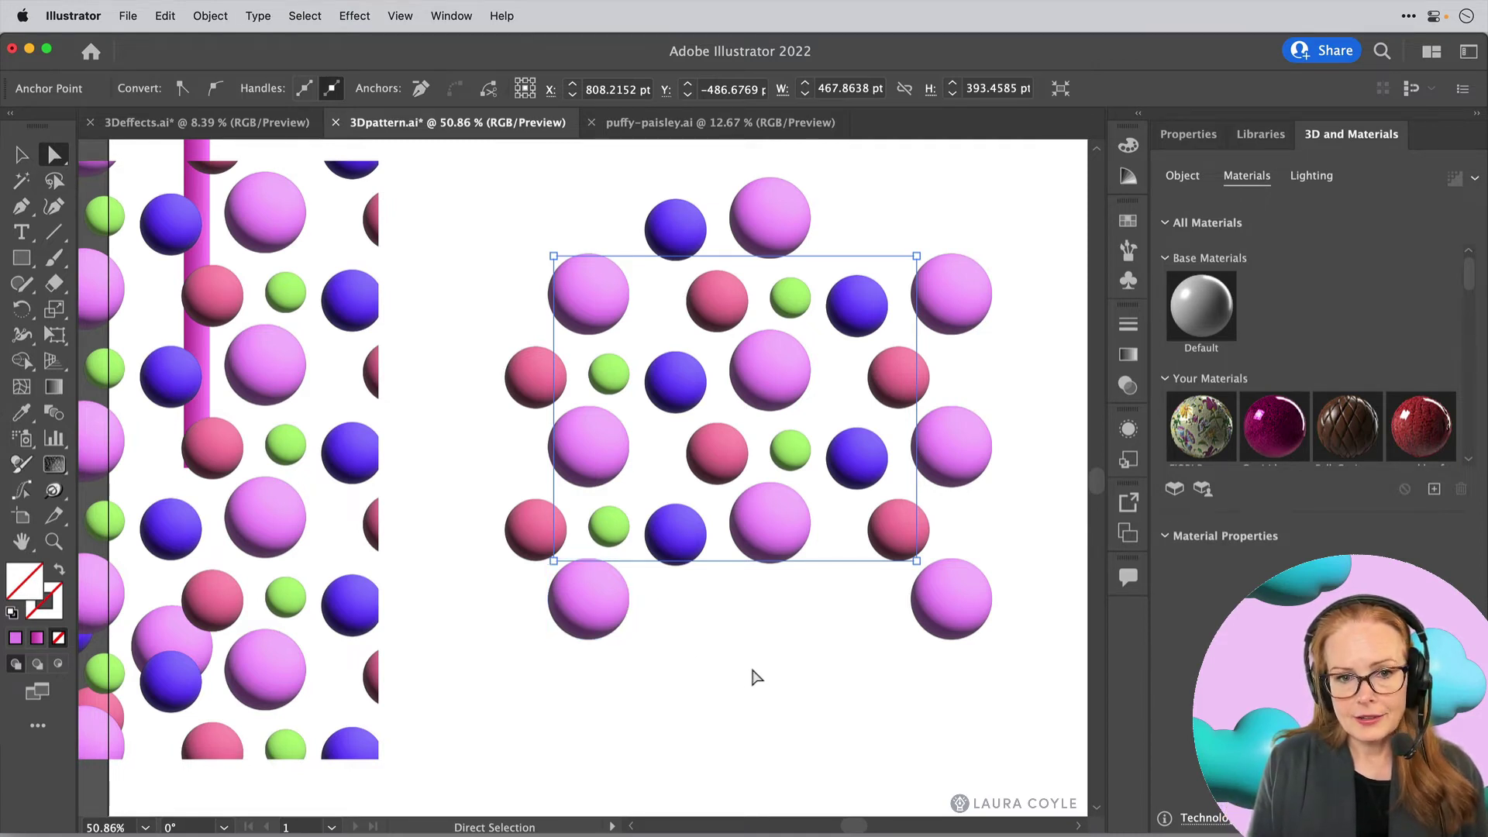
Pull the blue and pink spheres out of the placed group, down and to the right
left_click(785, 390)
key("v")
left_click(775, 518)
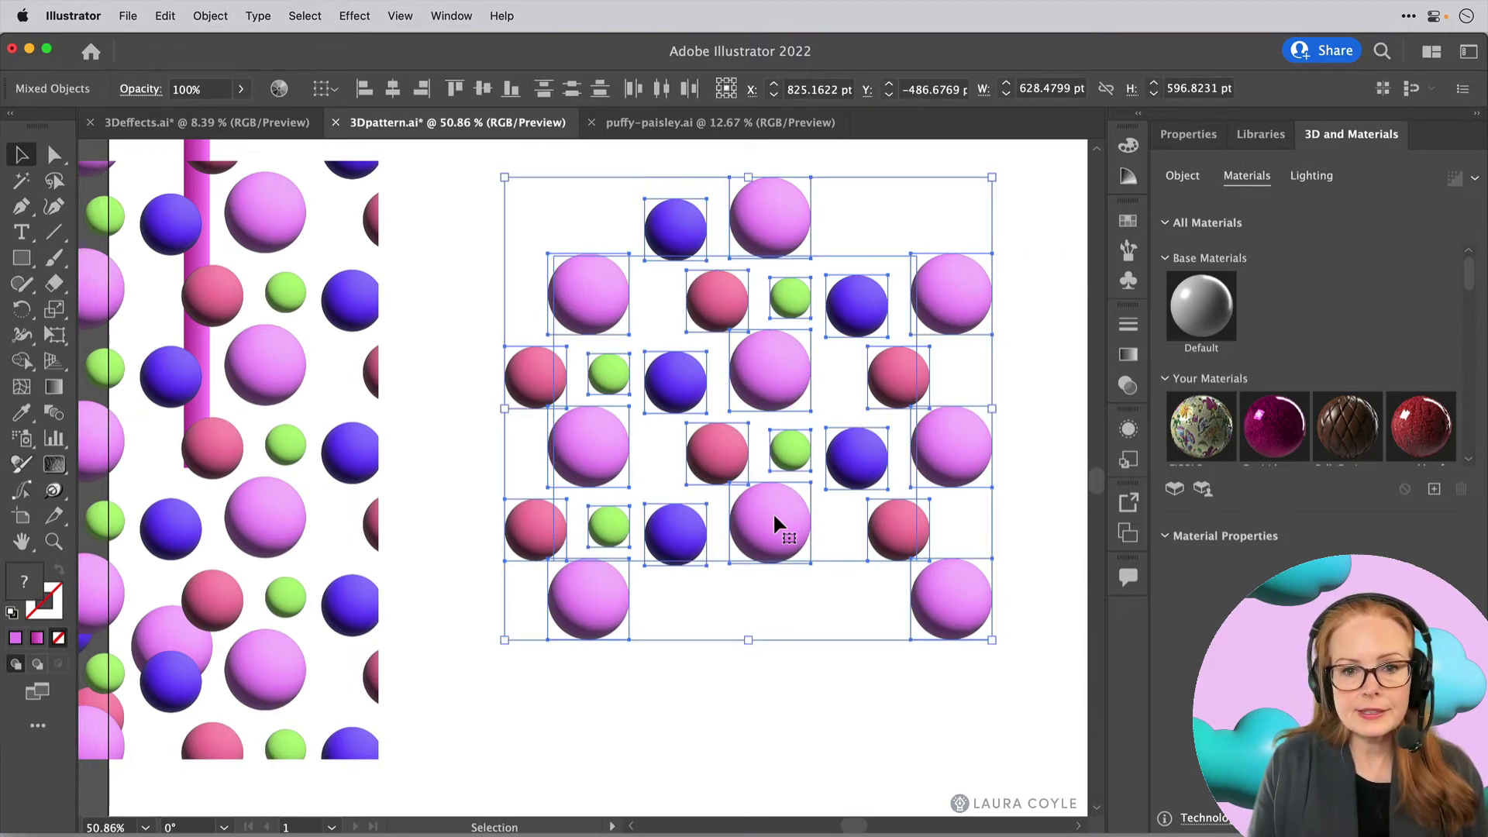
left_click(801, 655)
left_click_drag(783, 504, 748, 555)
Nudge the pink sphere up and view its link info: embedded 512x512 image at 351 PPI
left_click(815, 657)
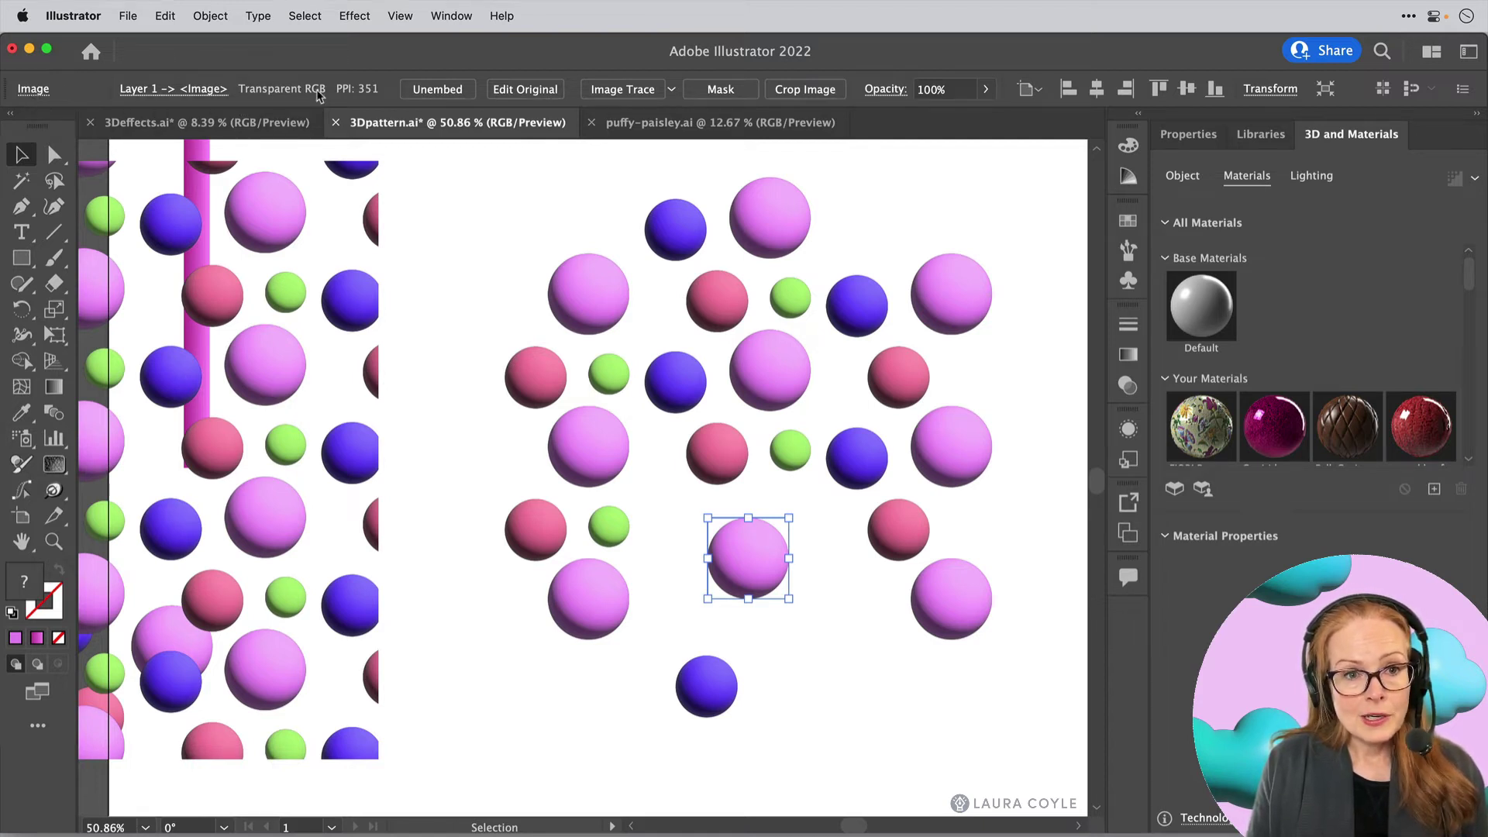
left_click_drag(743, 560, 735, 589)
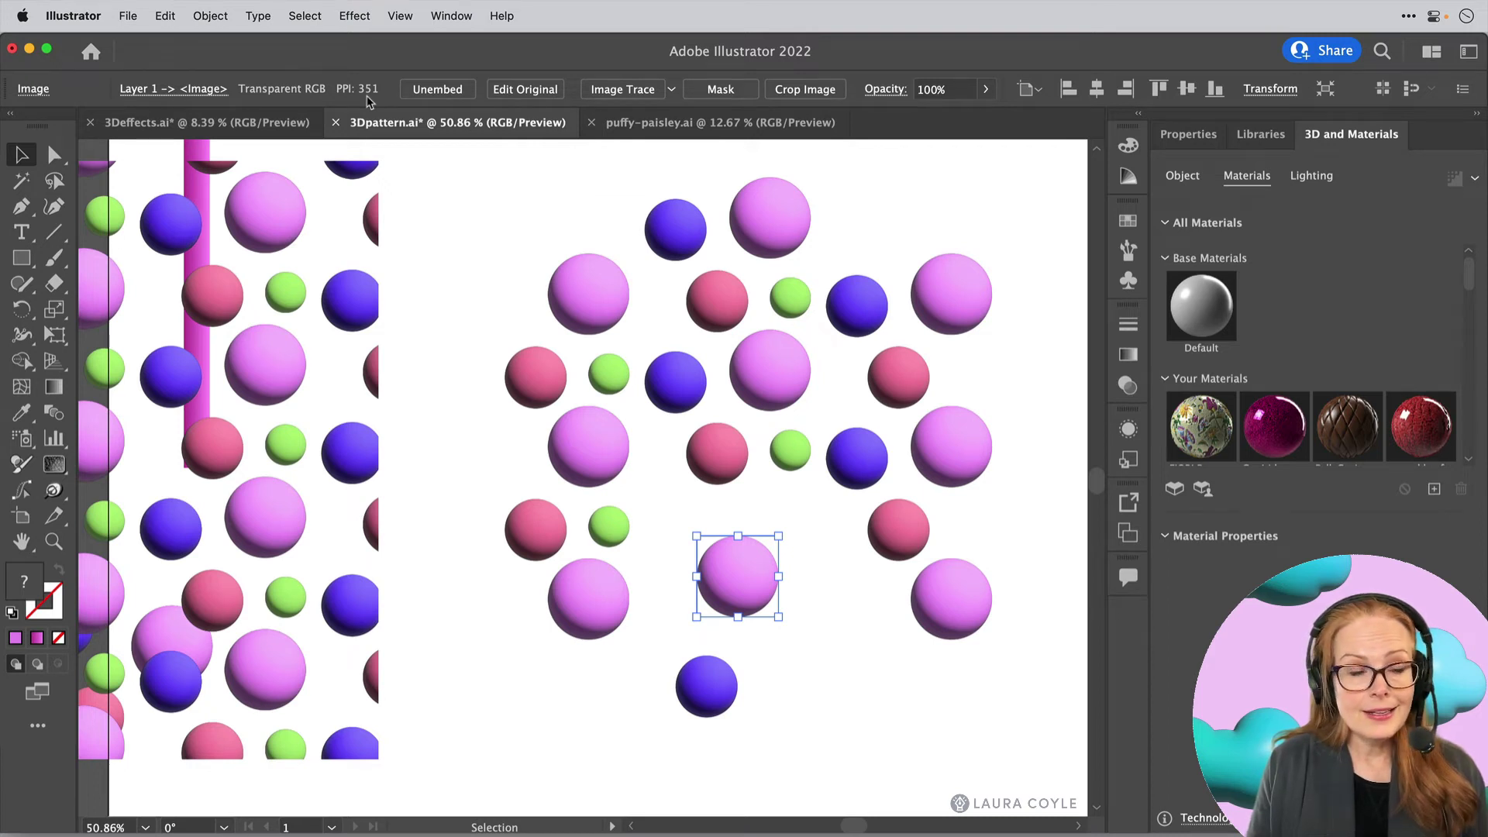
left_click(33, 90)
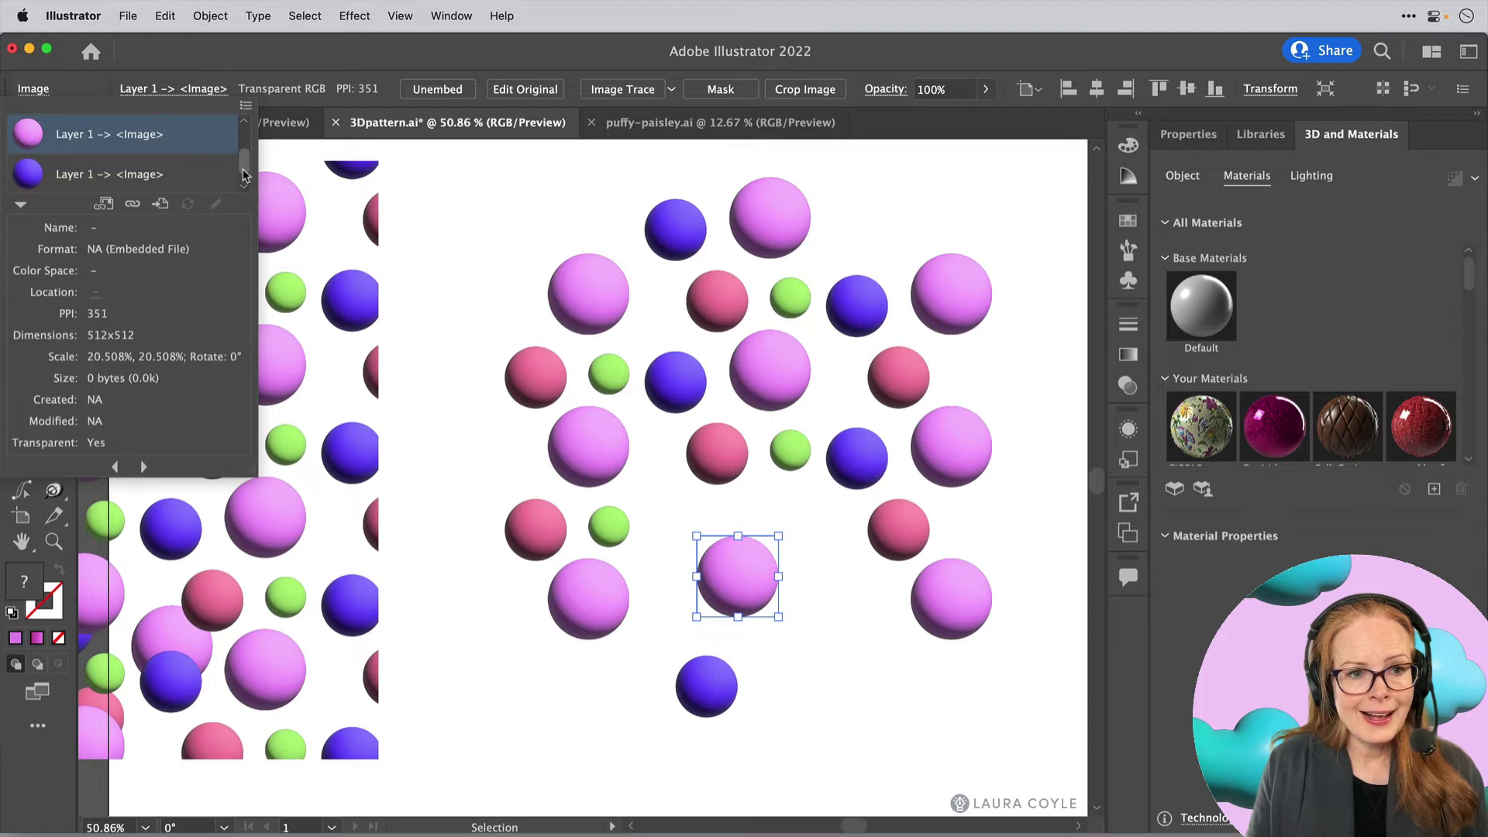
mouse_move(244, 166)
left_mouse_down()
mouse_move(244, 147)
mouse_move(254, 181)
left_mouse_up()
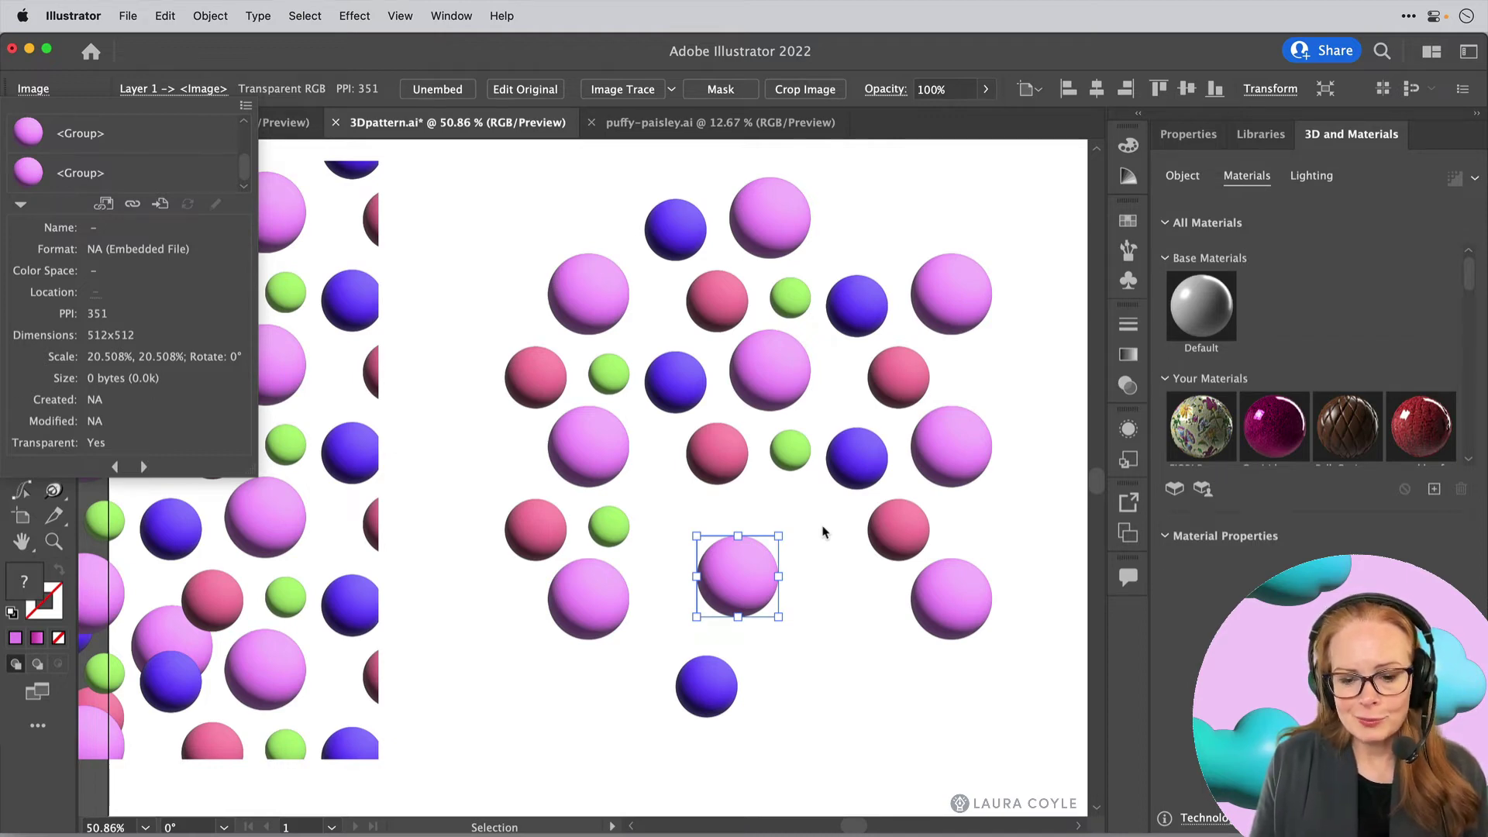
Briefly isolate the pink sphere image, then exit isolation and deselect it
double_click(737, 565)
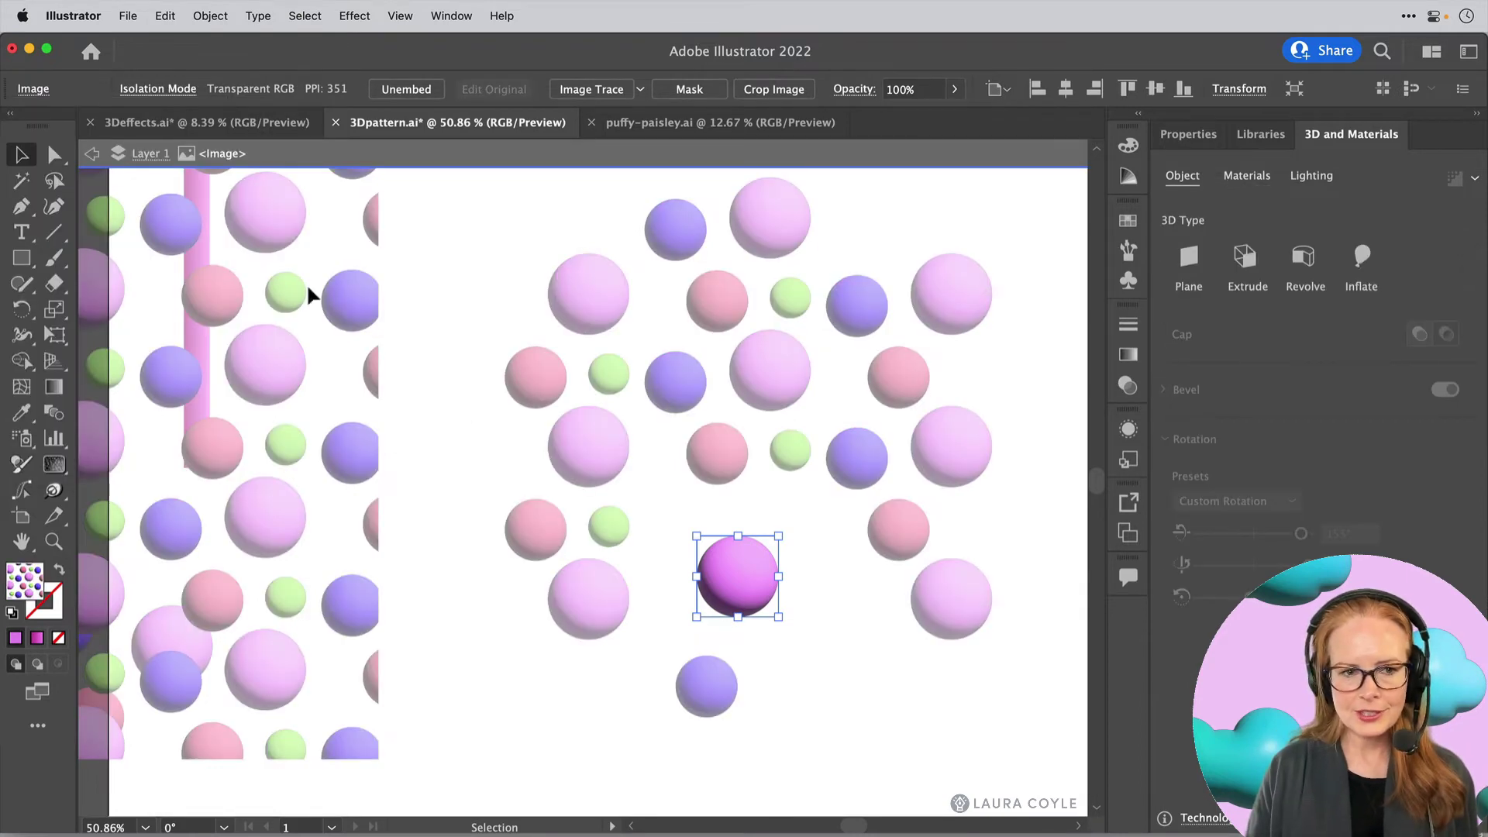
left_click(92, 158)
left_click(853, 687)
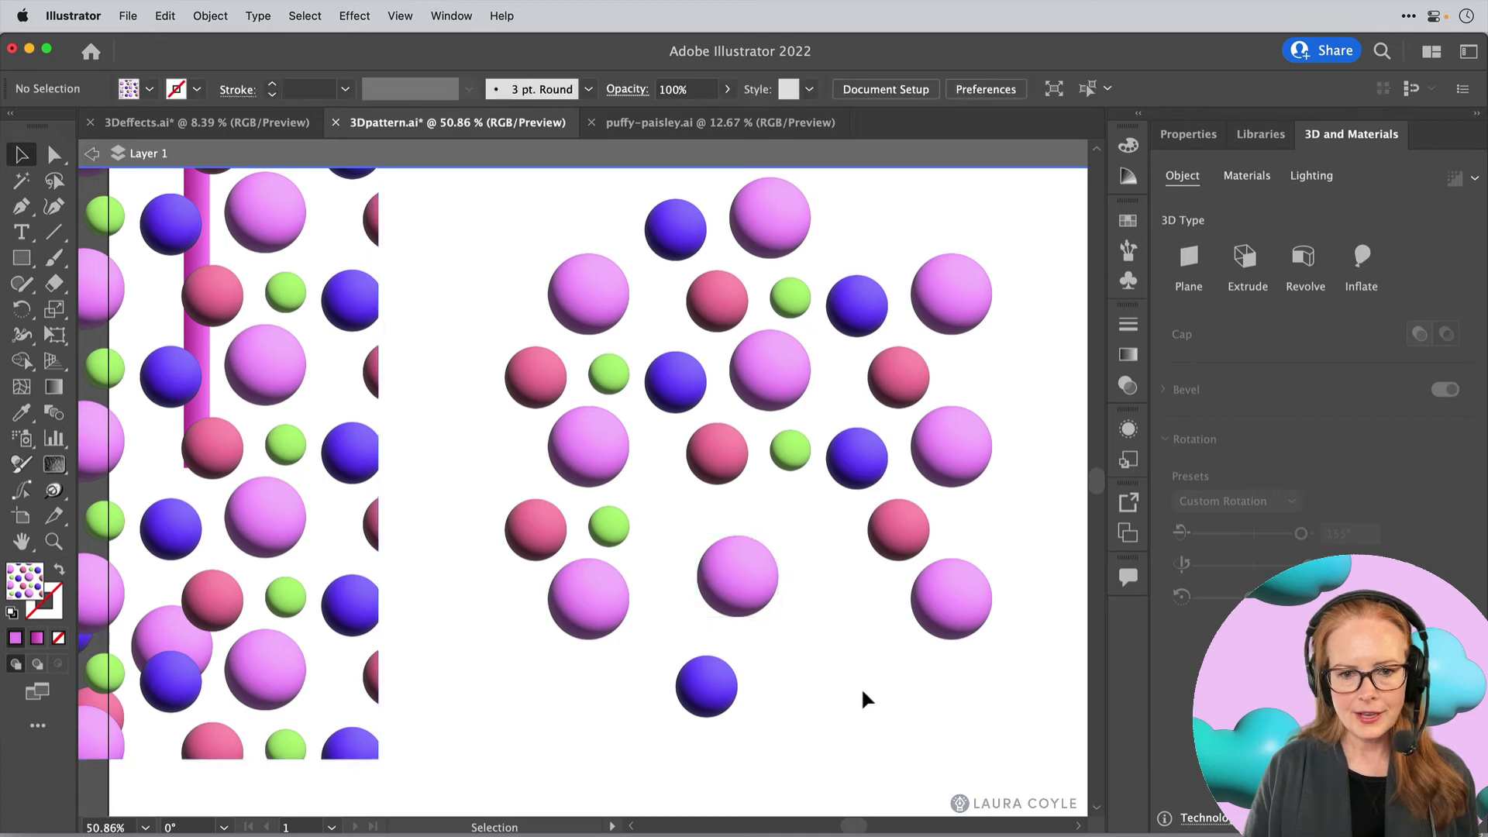
Delete the placed tile's spheres and the nine remaining pattern spheres from the artboard
scroll(791, 490, "down", 1)
scroll(790, 491, "down", 2)
left_click_drag(620, 284, 784, 498)
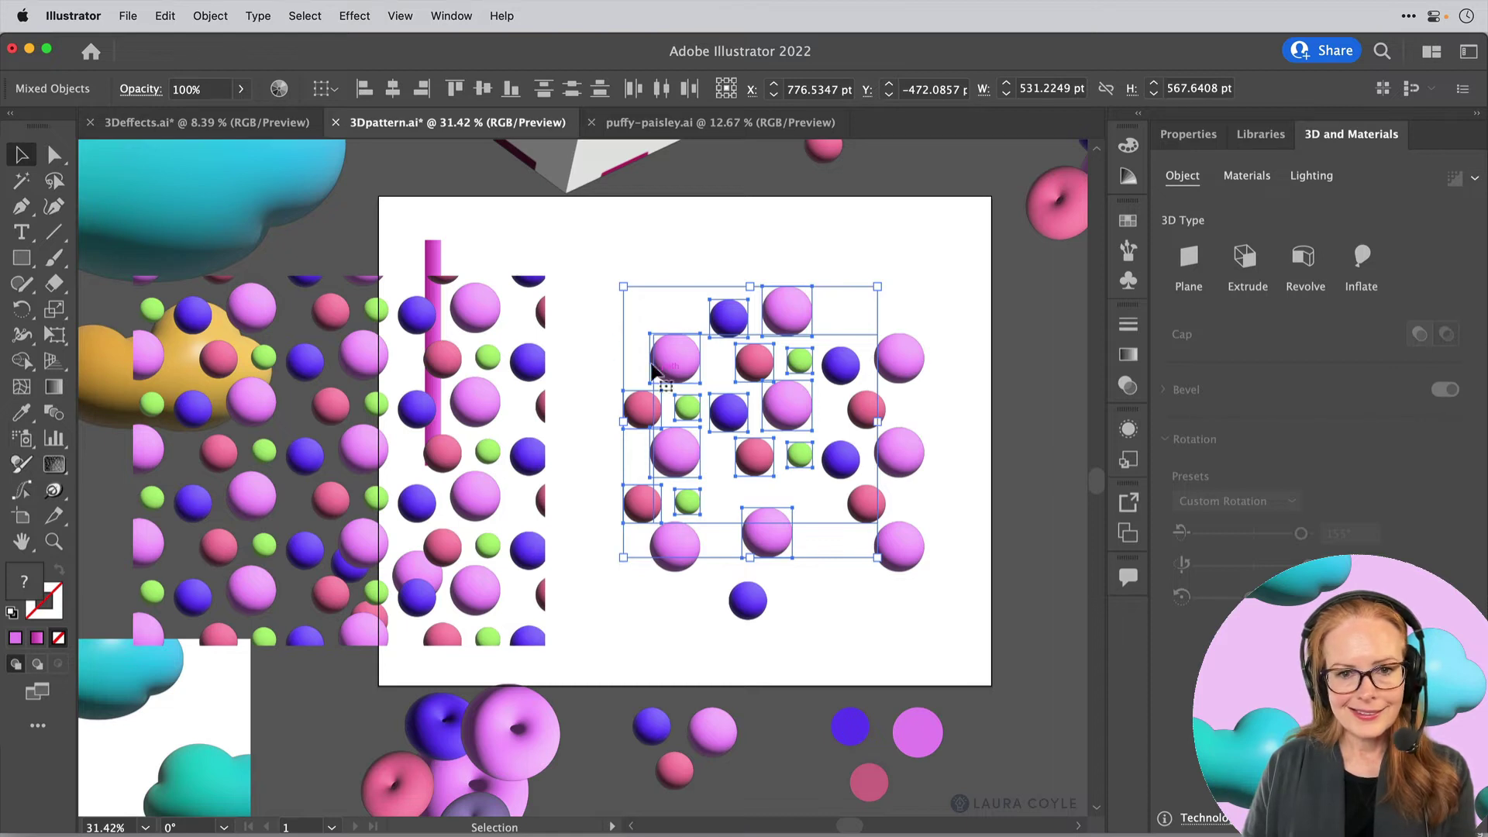
key("Delete")
left_click_drag(640, 295, 979, 655)
key("Delete")
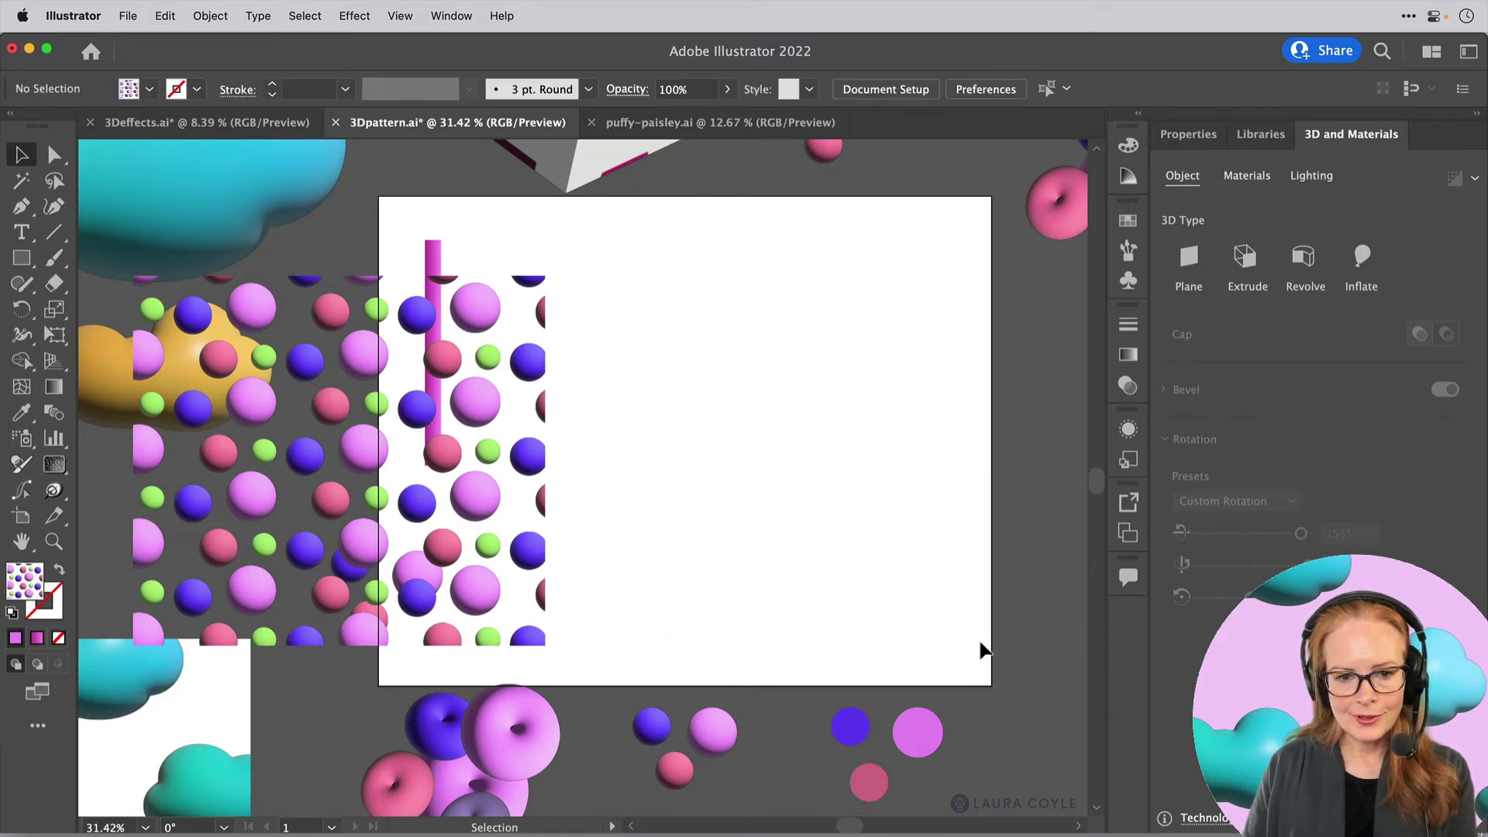
Zoom in on the three loose spheres below the artboard
left_click_drag(623, 679, 806, 263)
key("z")
left_click_drag(702, 392, 914, 538)
key("v")
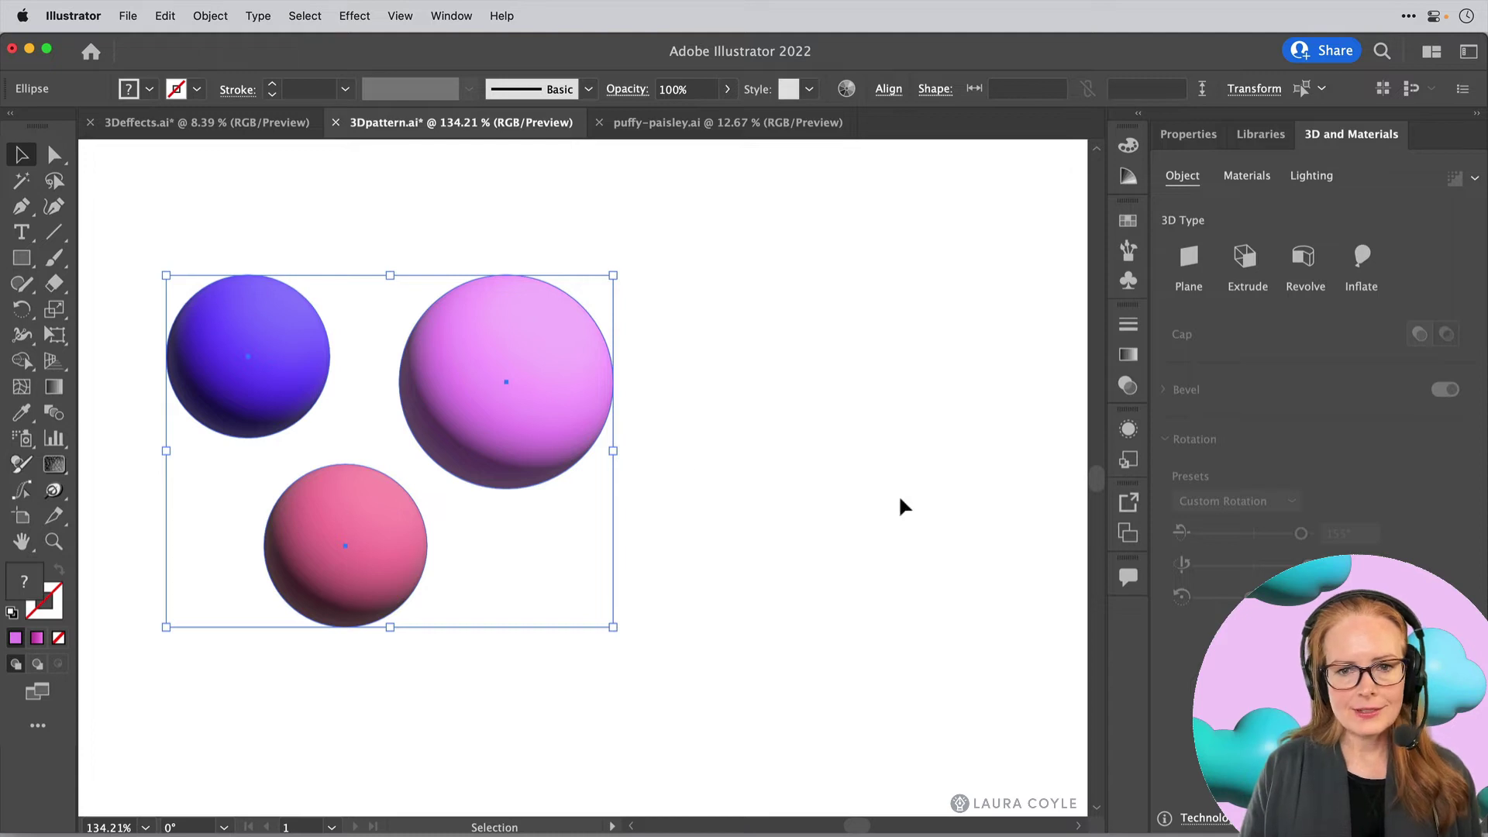
Render the large magenta sphere with ray tracing so it gains glossy highlights
left_click(507, 392)
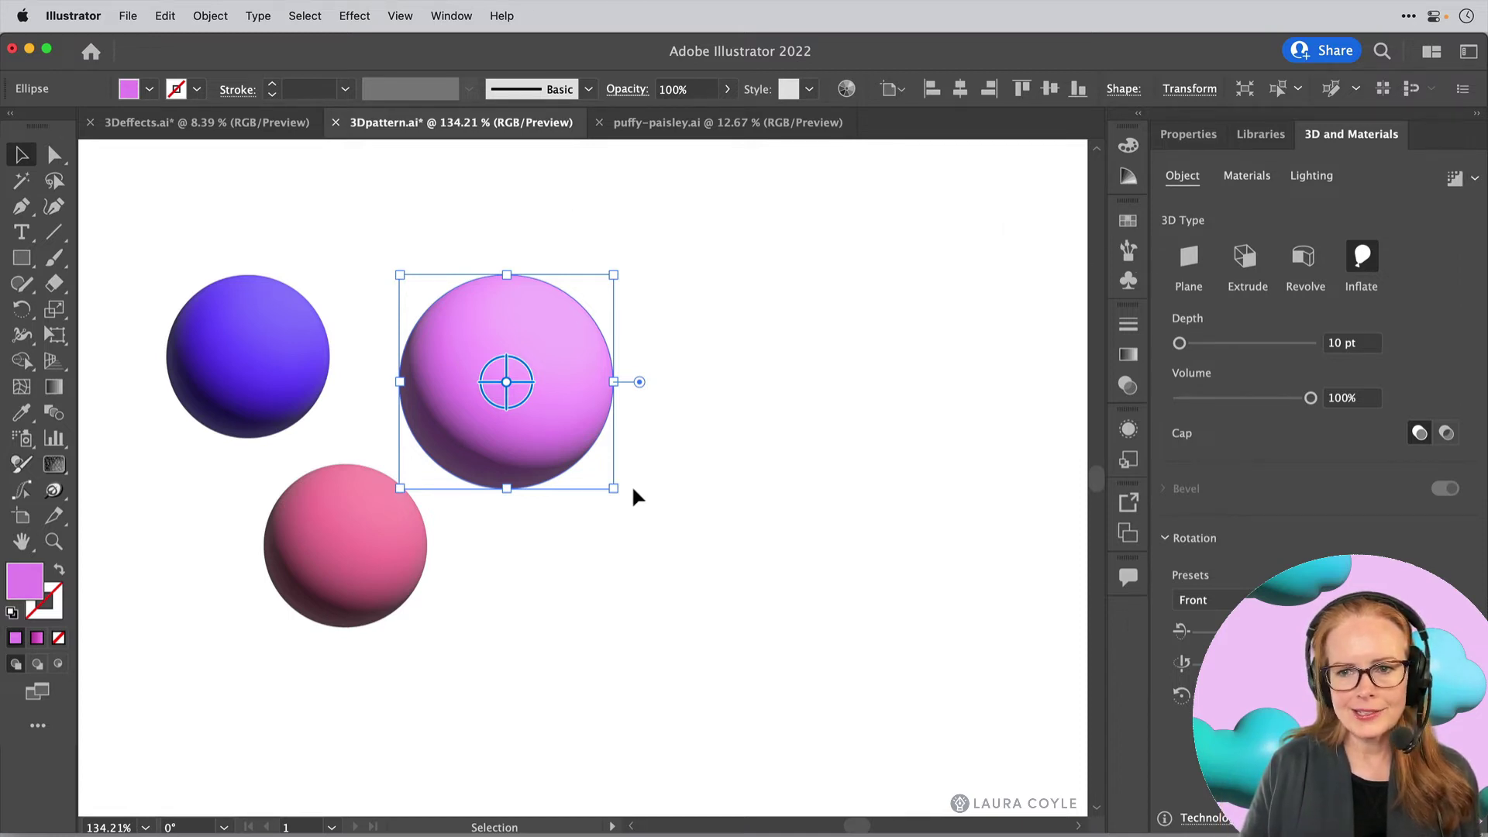
left_click(1454, 180)
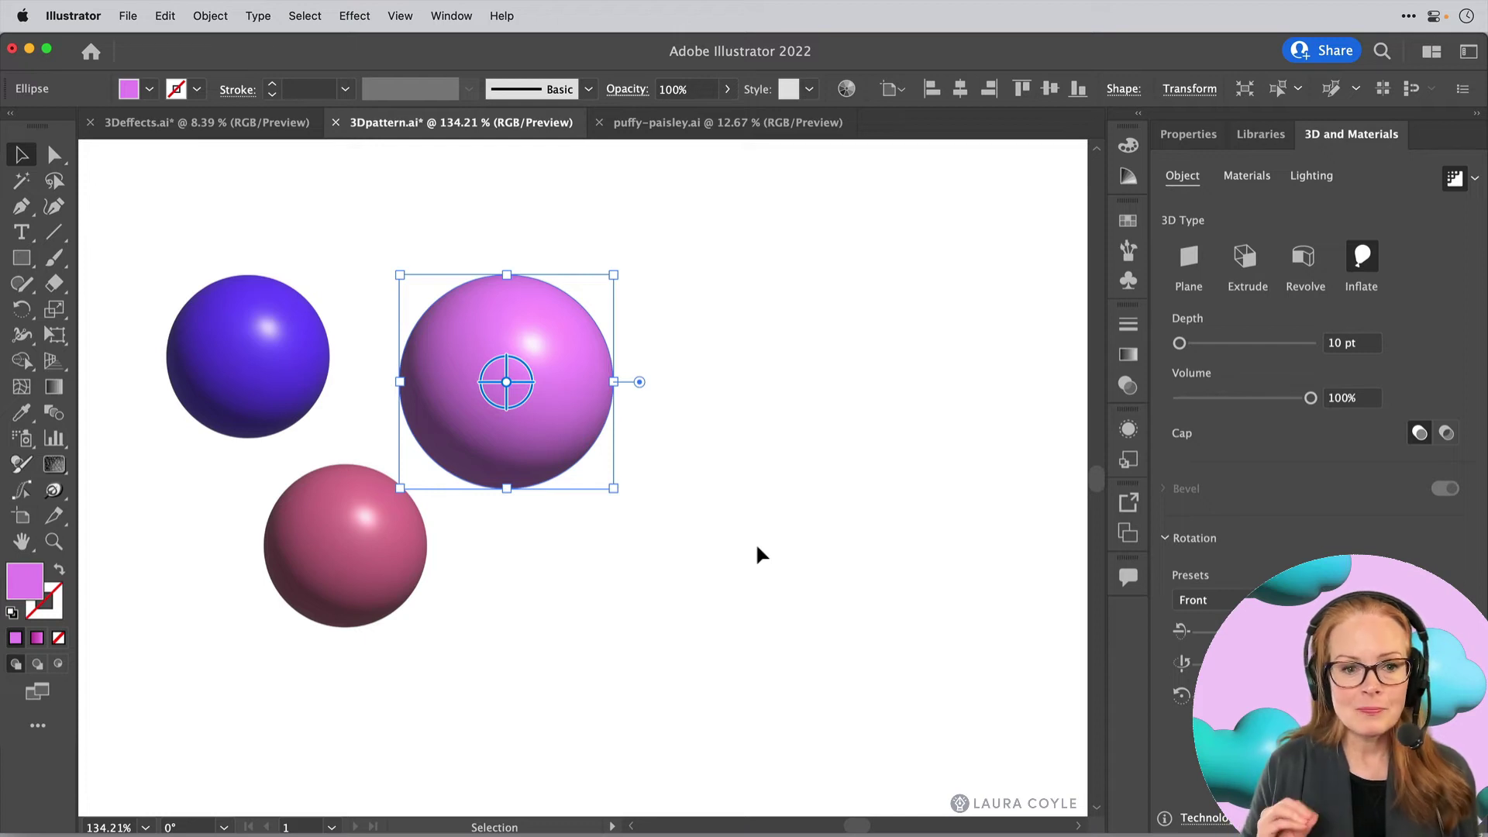
left_click(703, 491)
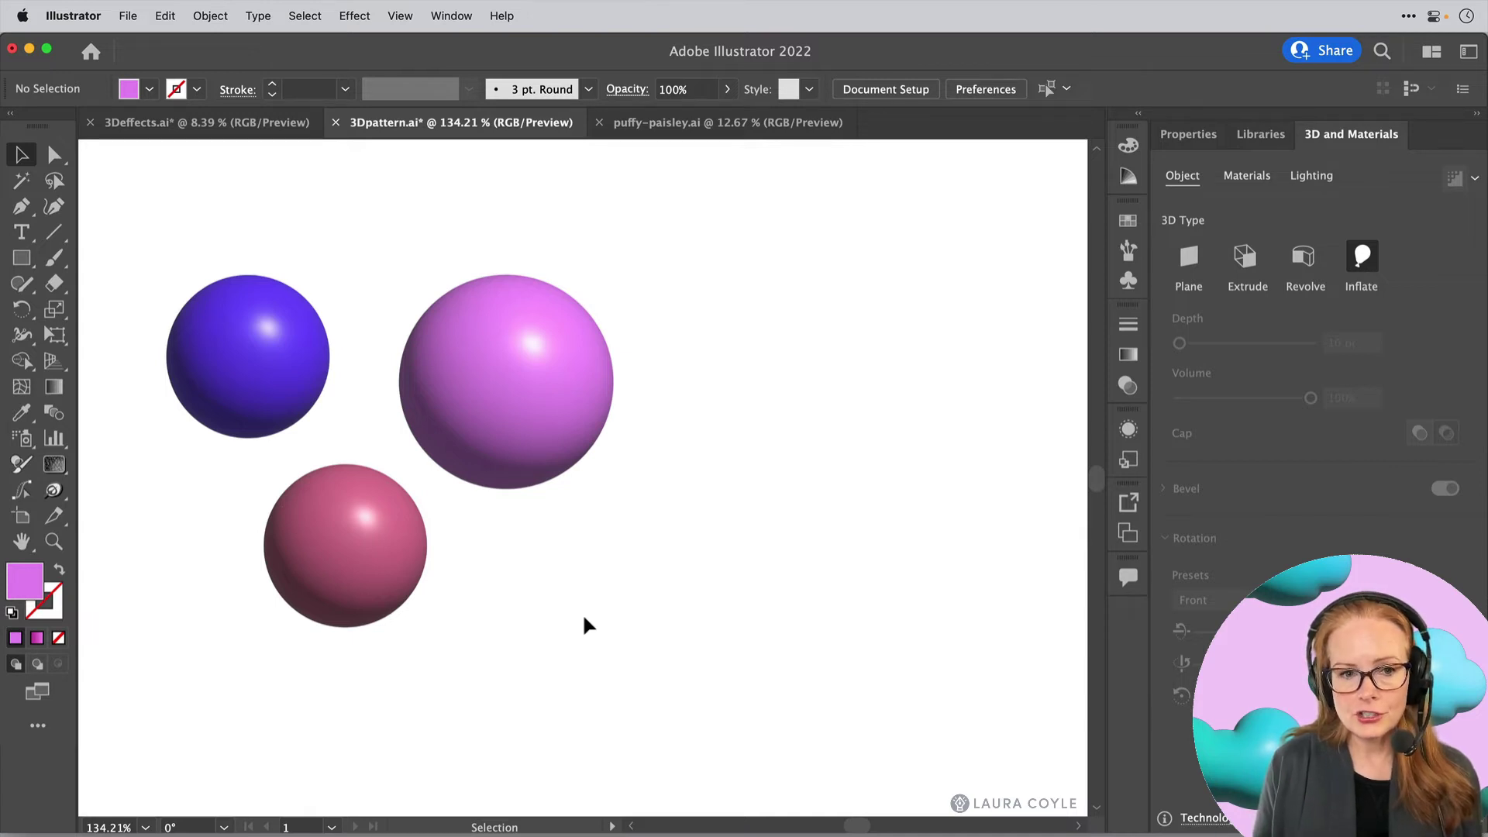
Expand the magenta sphere's appearance into an image, ungroup it and move it up-right
left_click(556, 424)
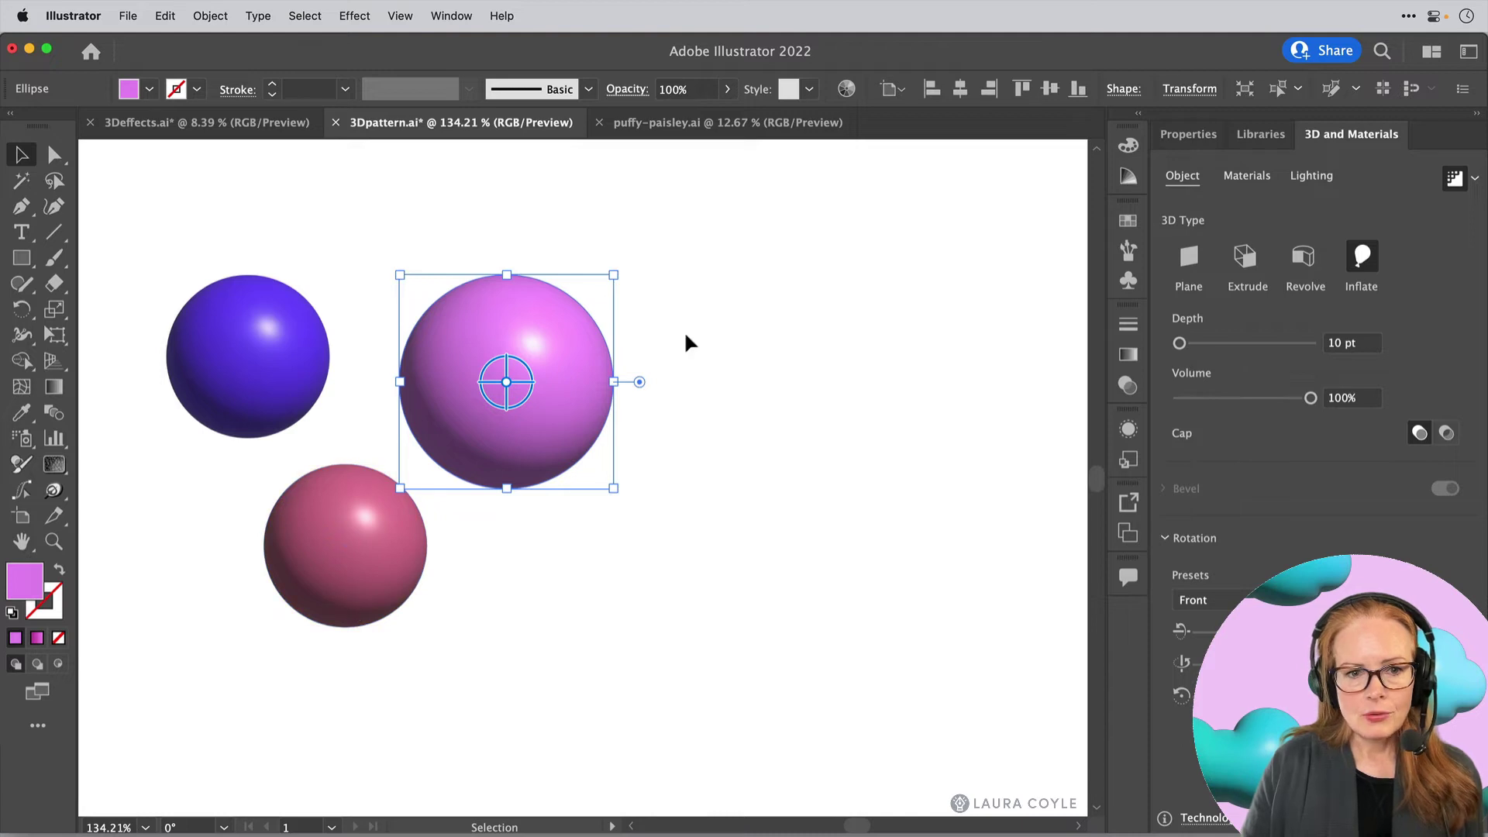
left_click(203, 16)
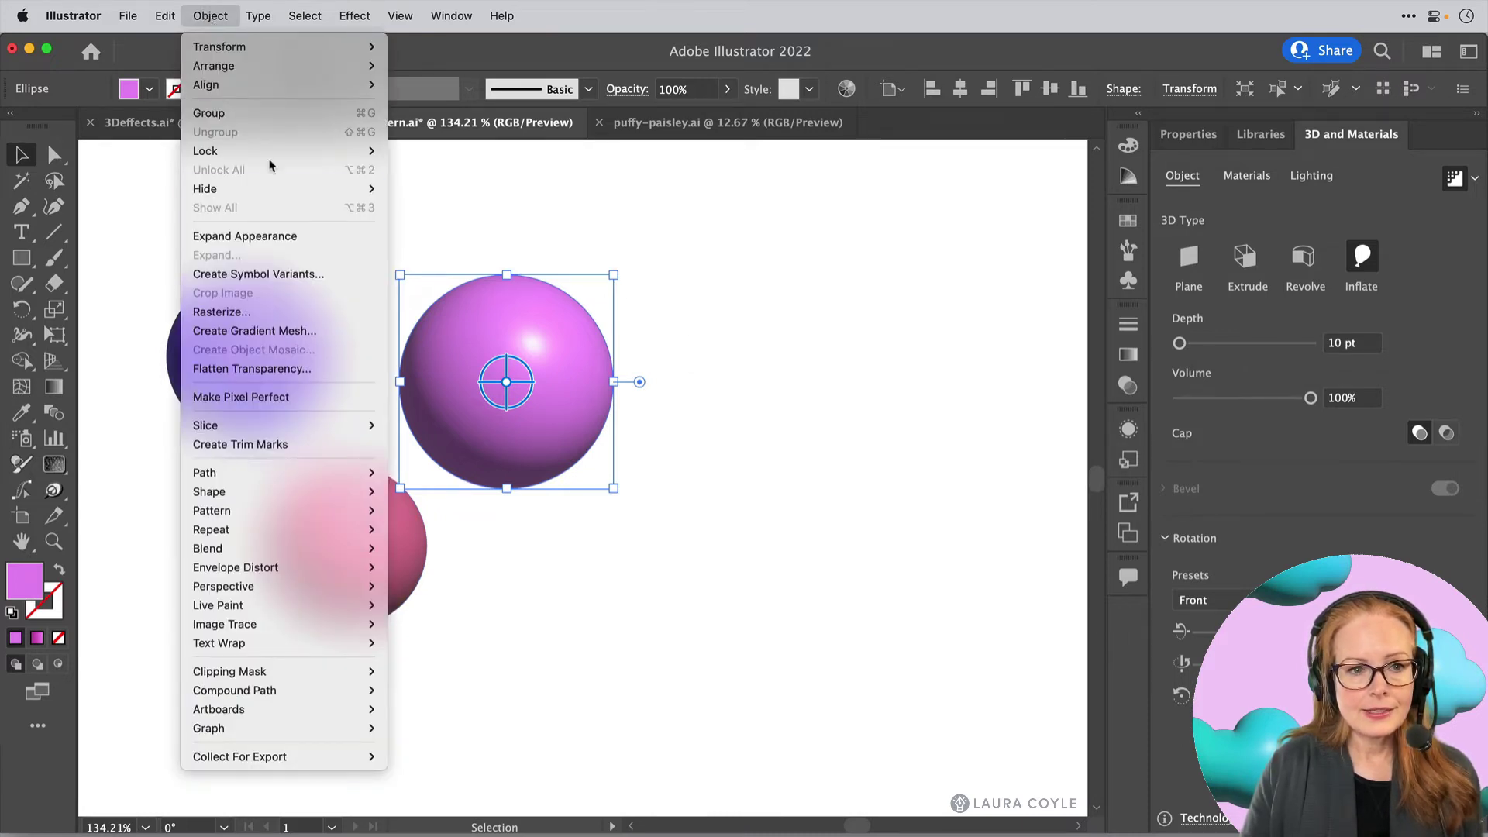
left_click(287, 247)
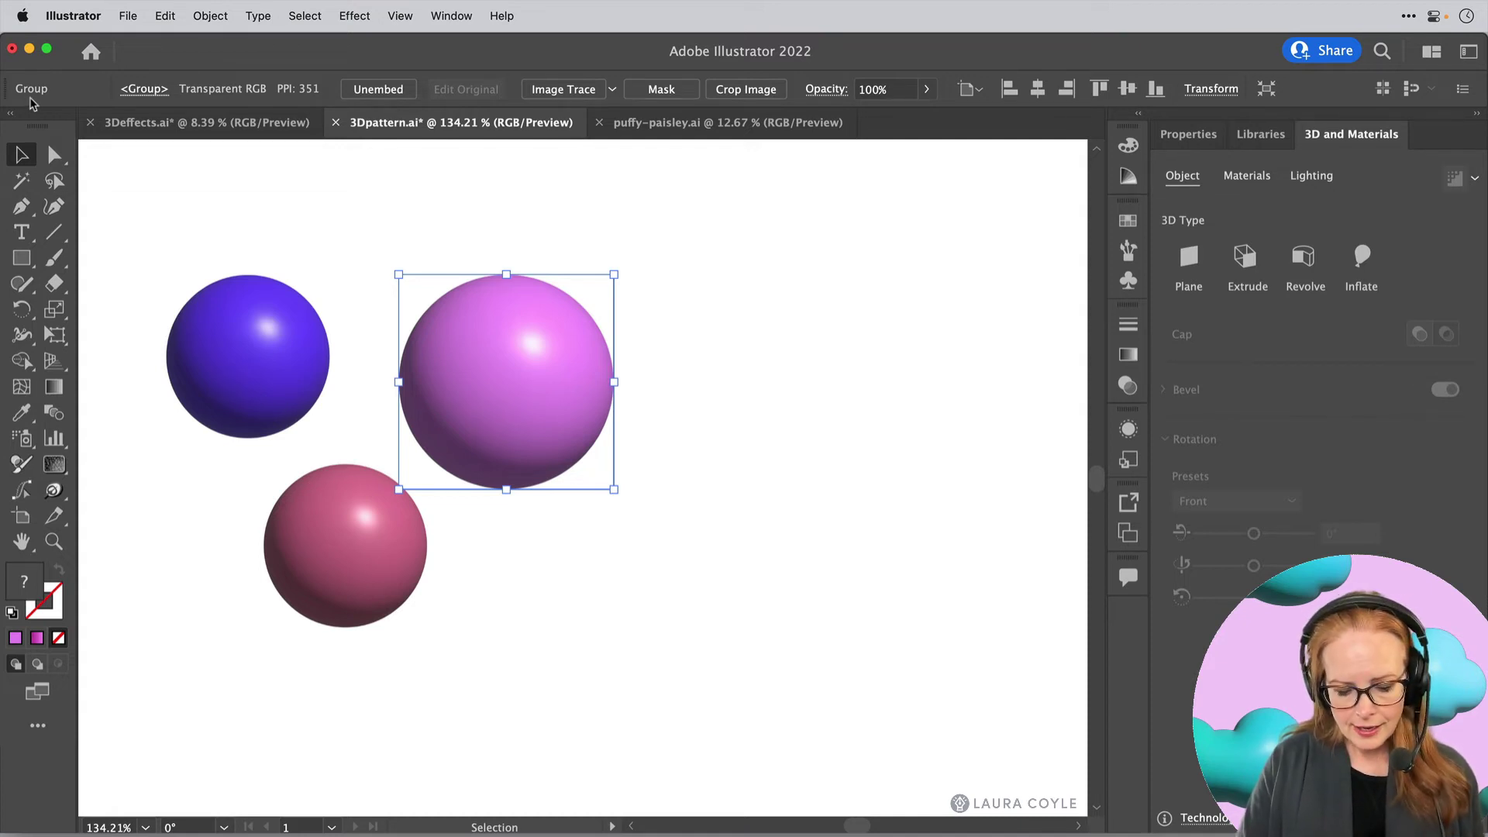
key("super+shift+g")
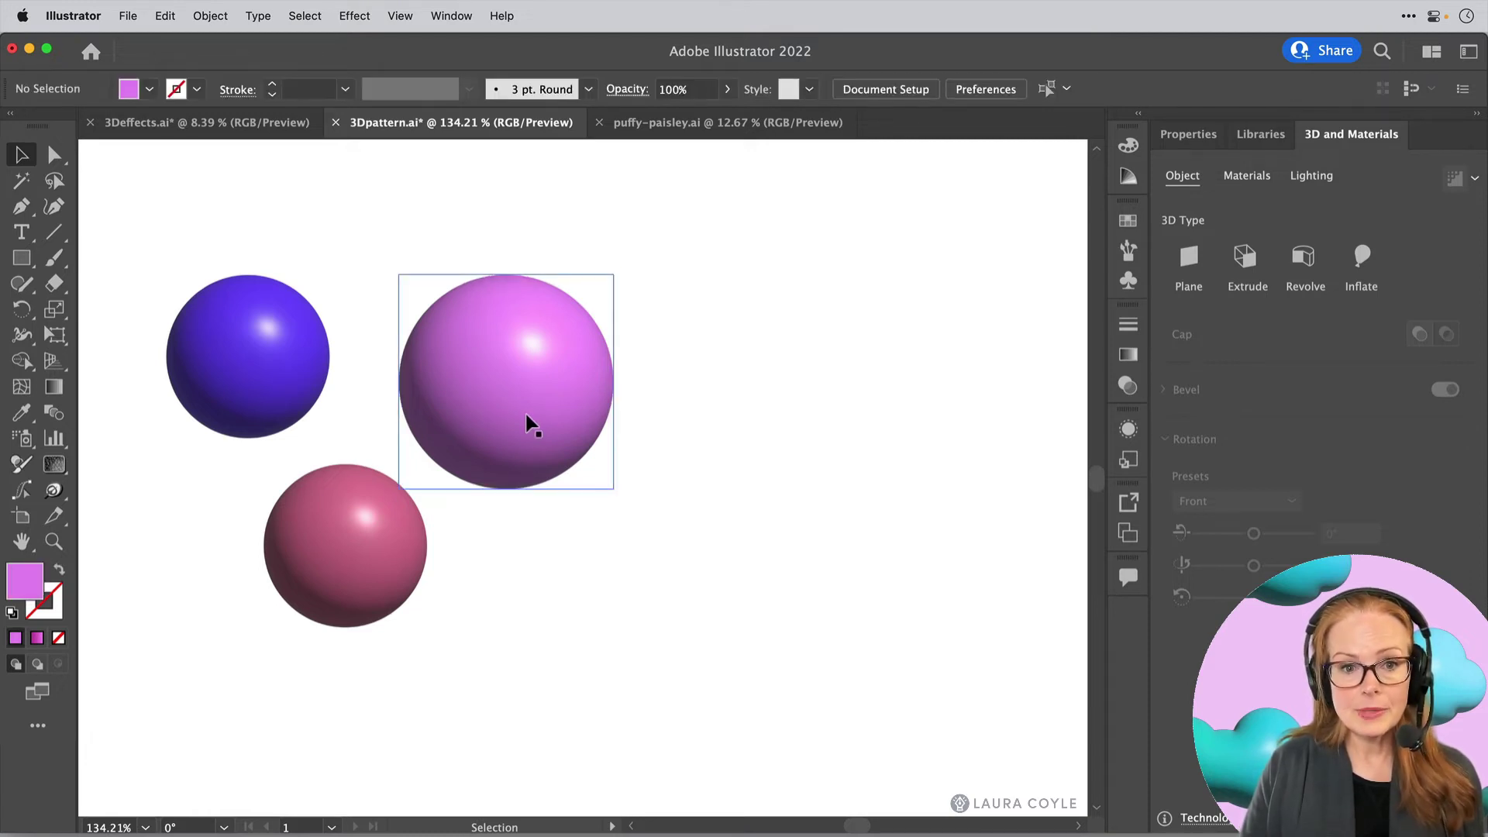
left_click_drag(528, 422, 743, 356)
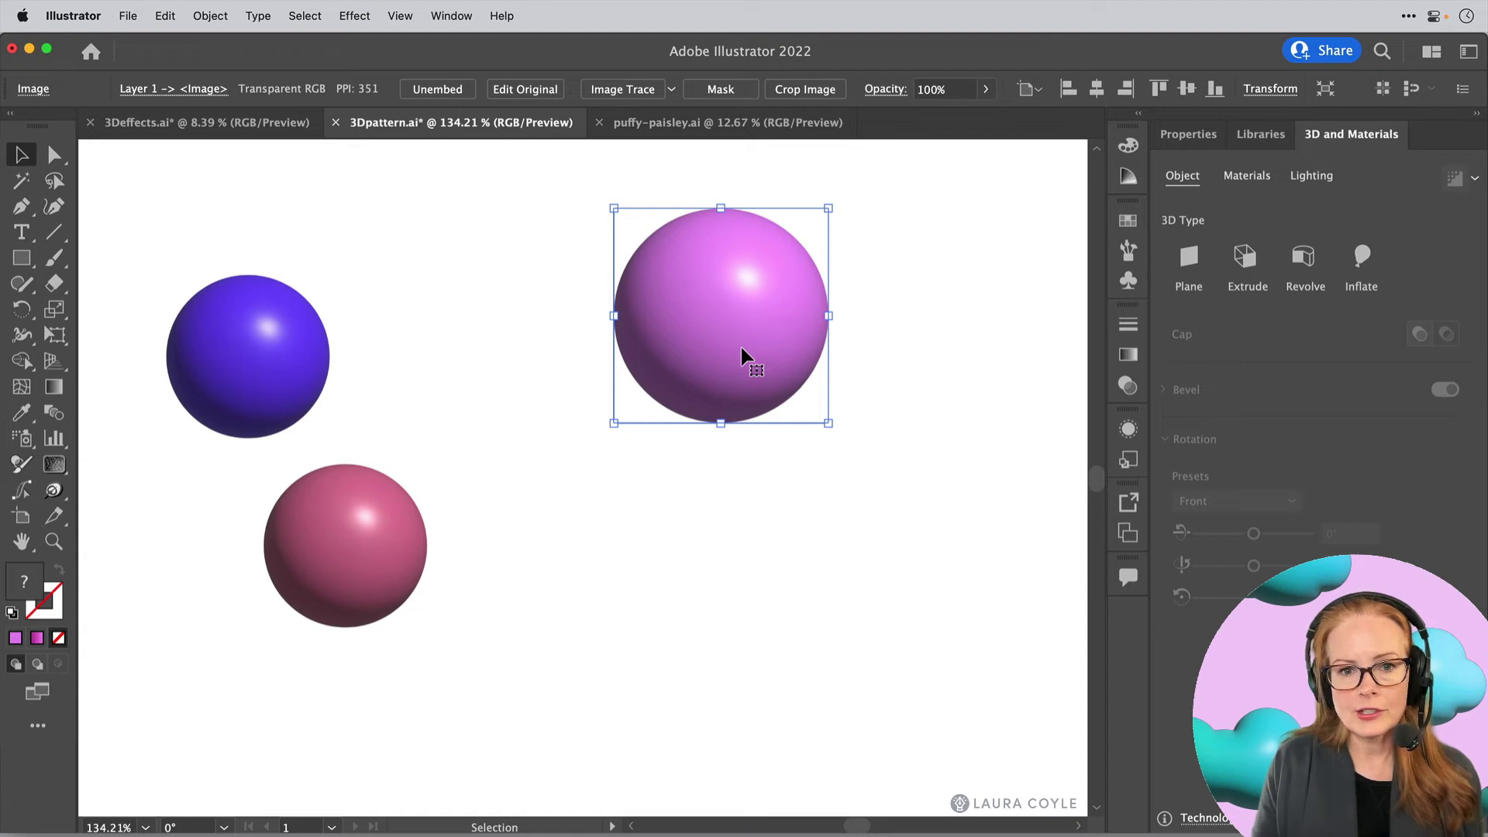
Expand the pink sphere into an image and place it between the blue and magenta spheres
left_click_drag(744, 359, 752, 368)
left_click(393, 591)
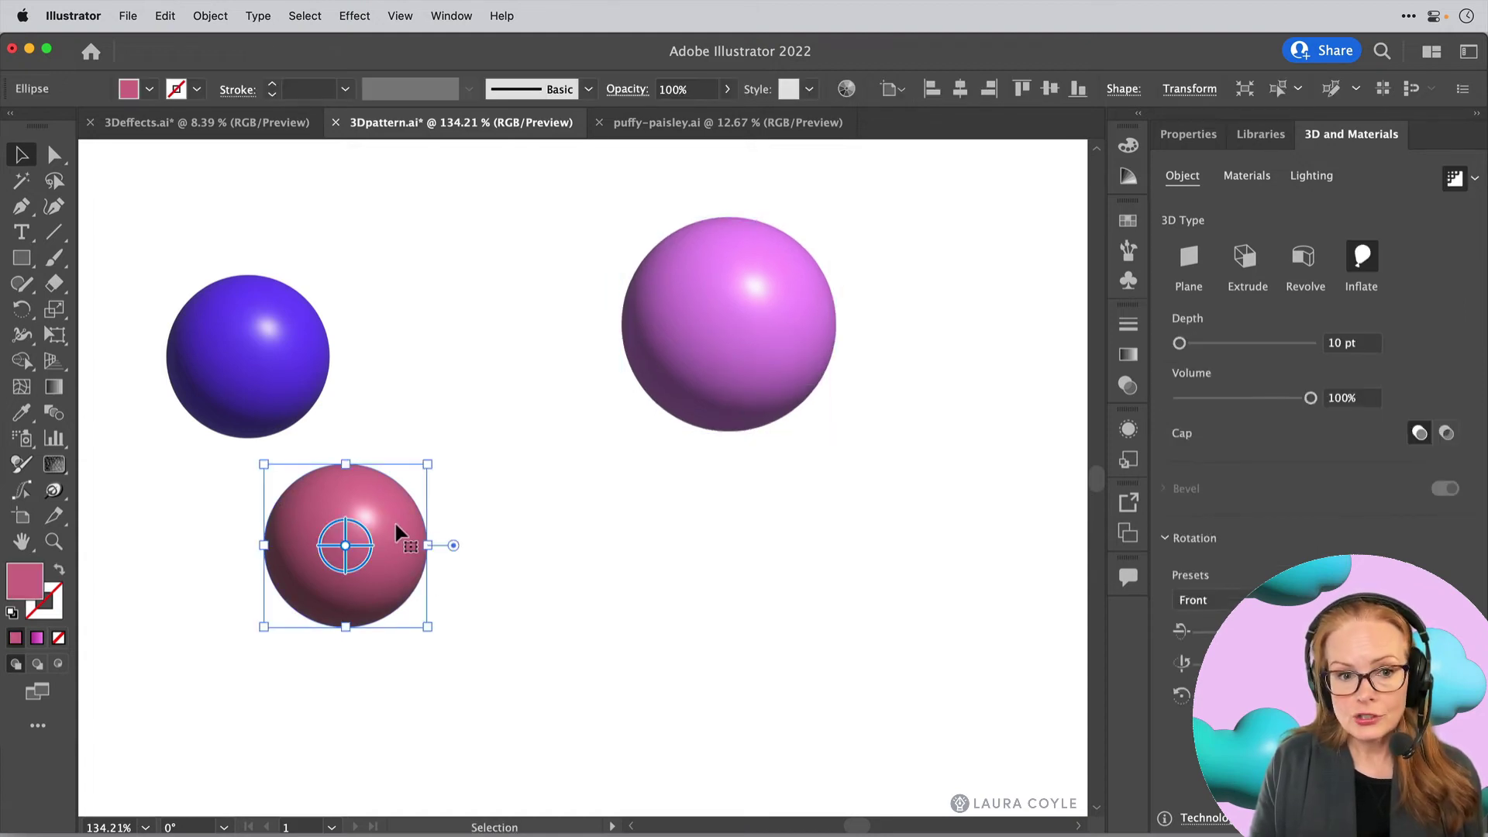
left_click(210, 15)
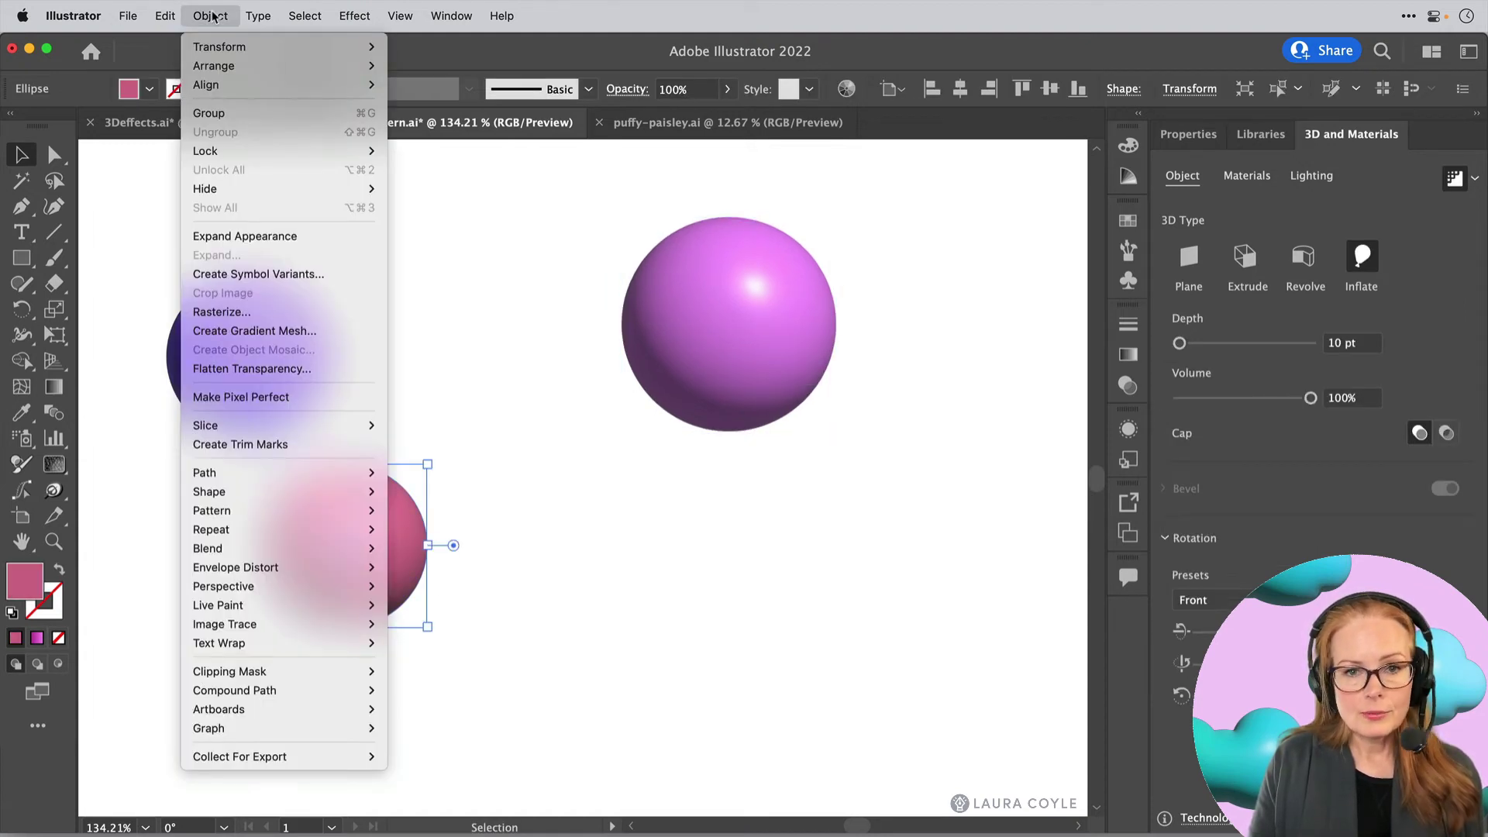
left_click(252, 237)
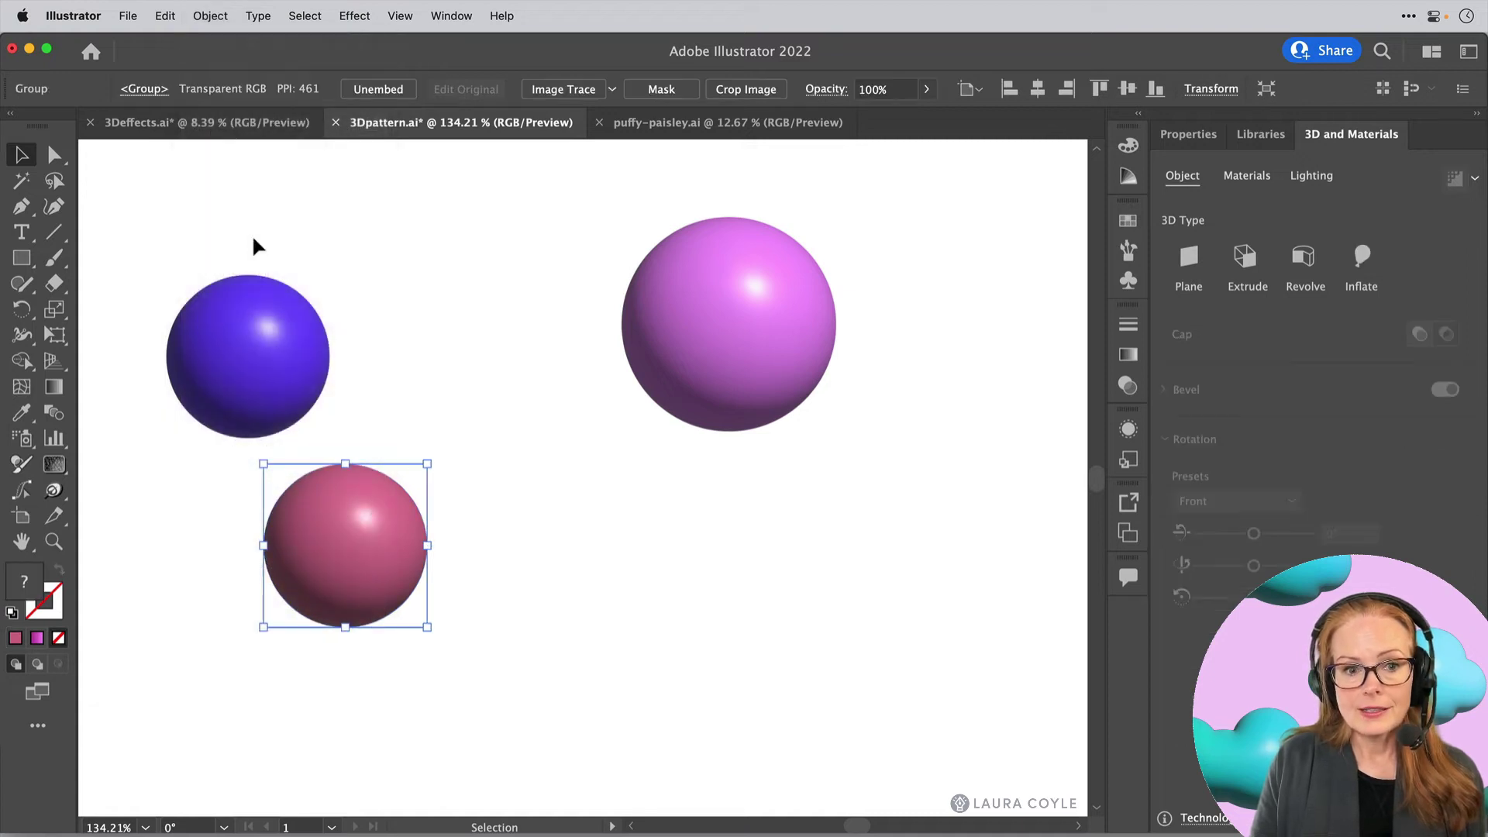
left_click_drag(401, 585, 559, 374)
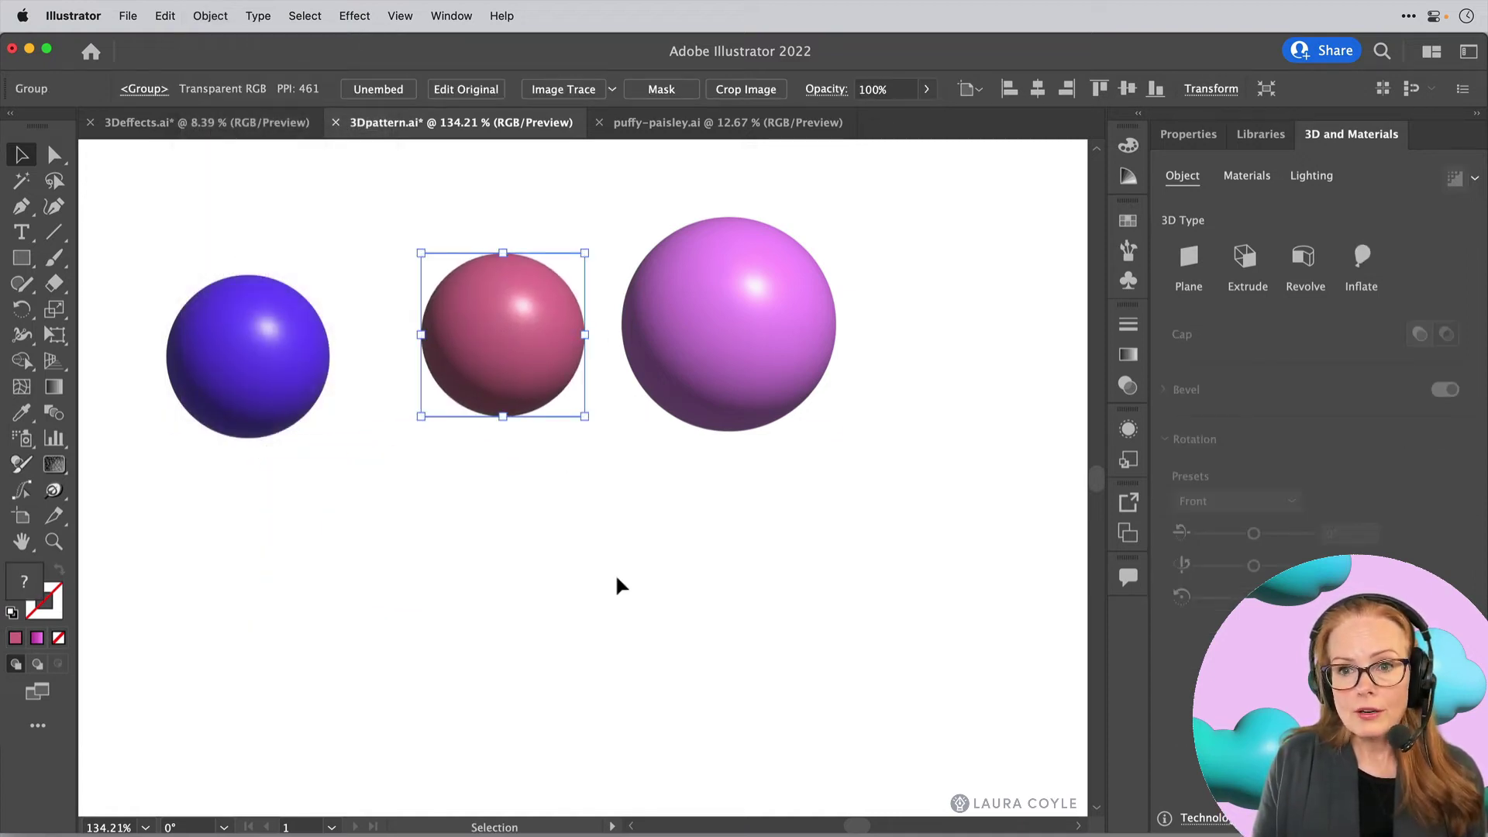
Return the blue sphere to real-time preview, then shift the magenta image slightly right
left_click(285, 405)
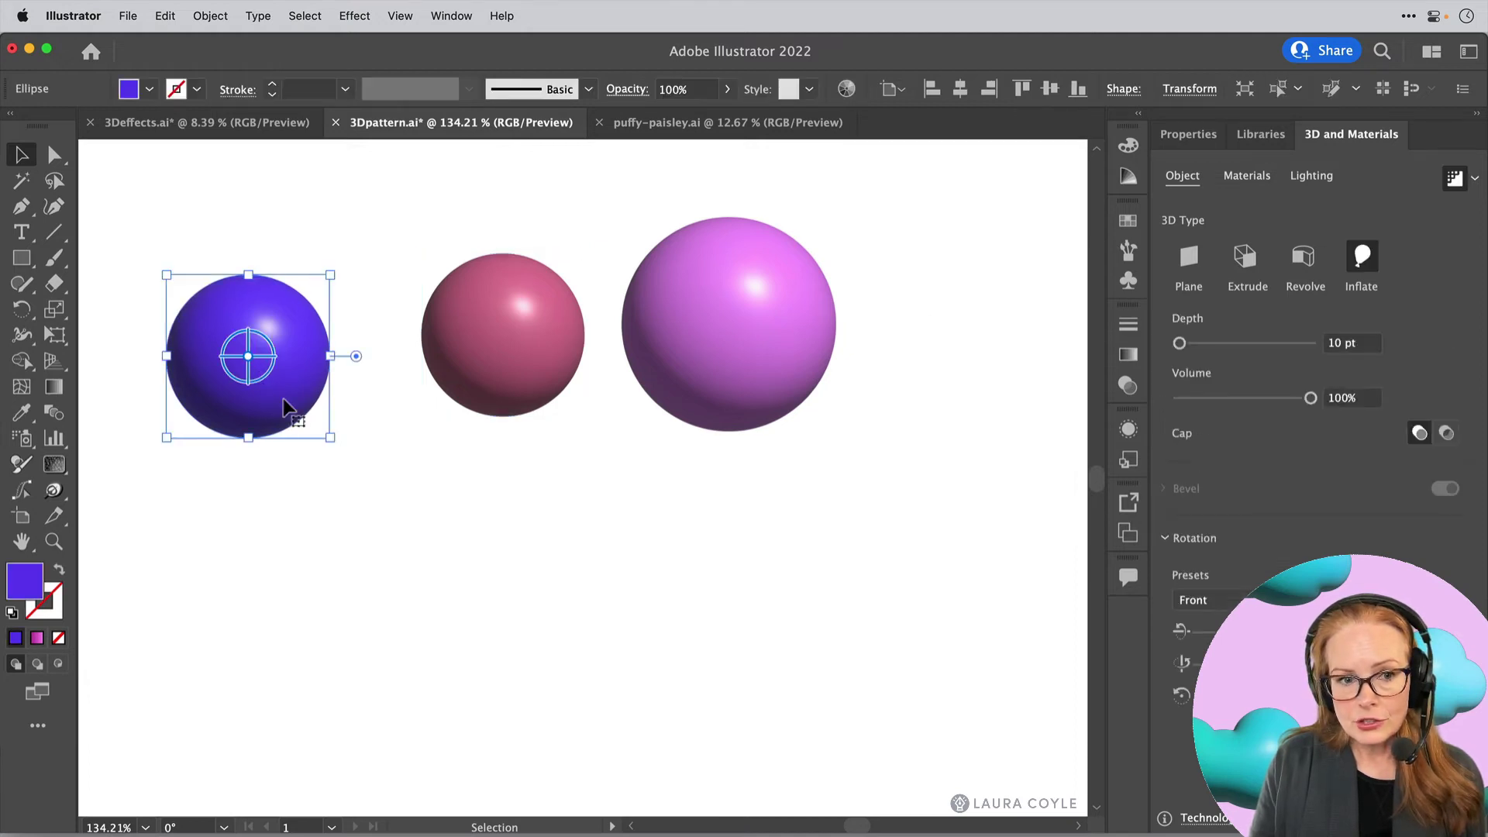
left_click(1455, 179)
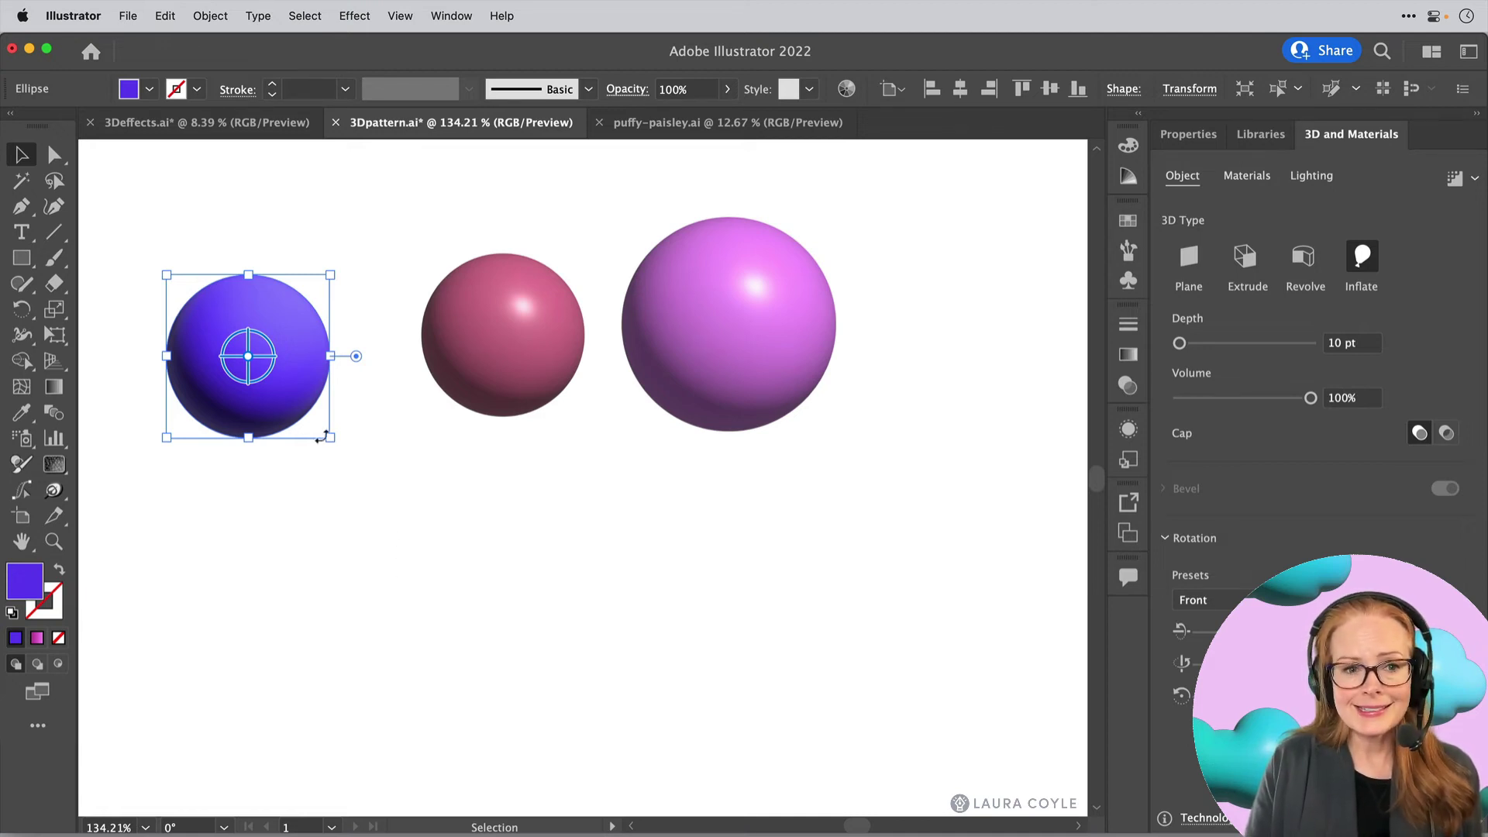
left_click(309, 539)
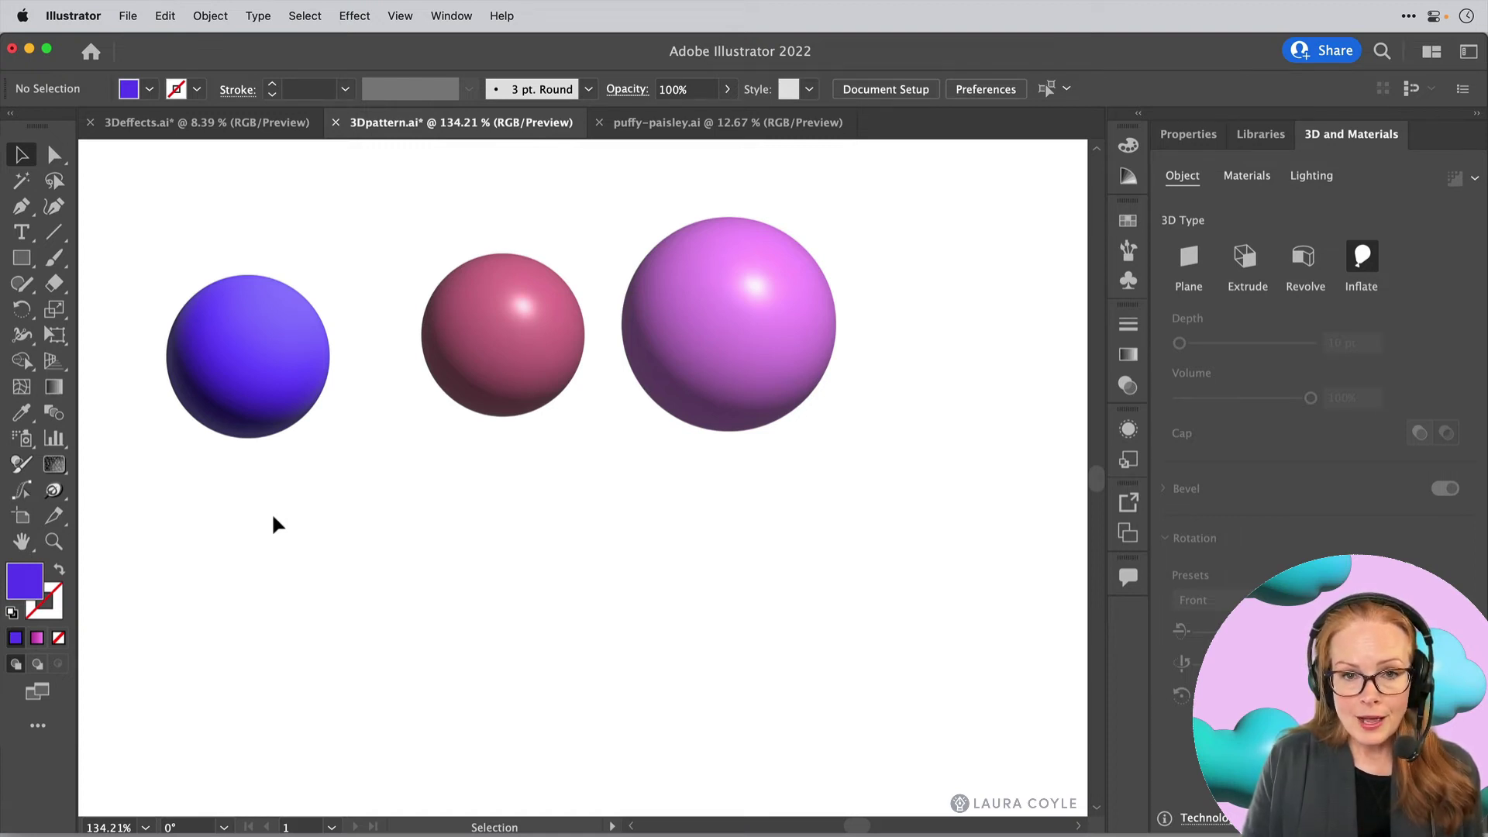
left_click(767, 352)
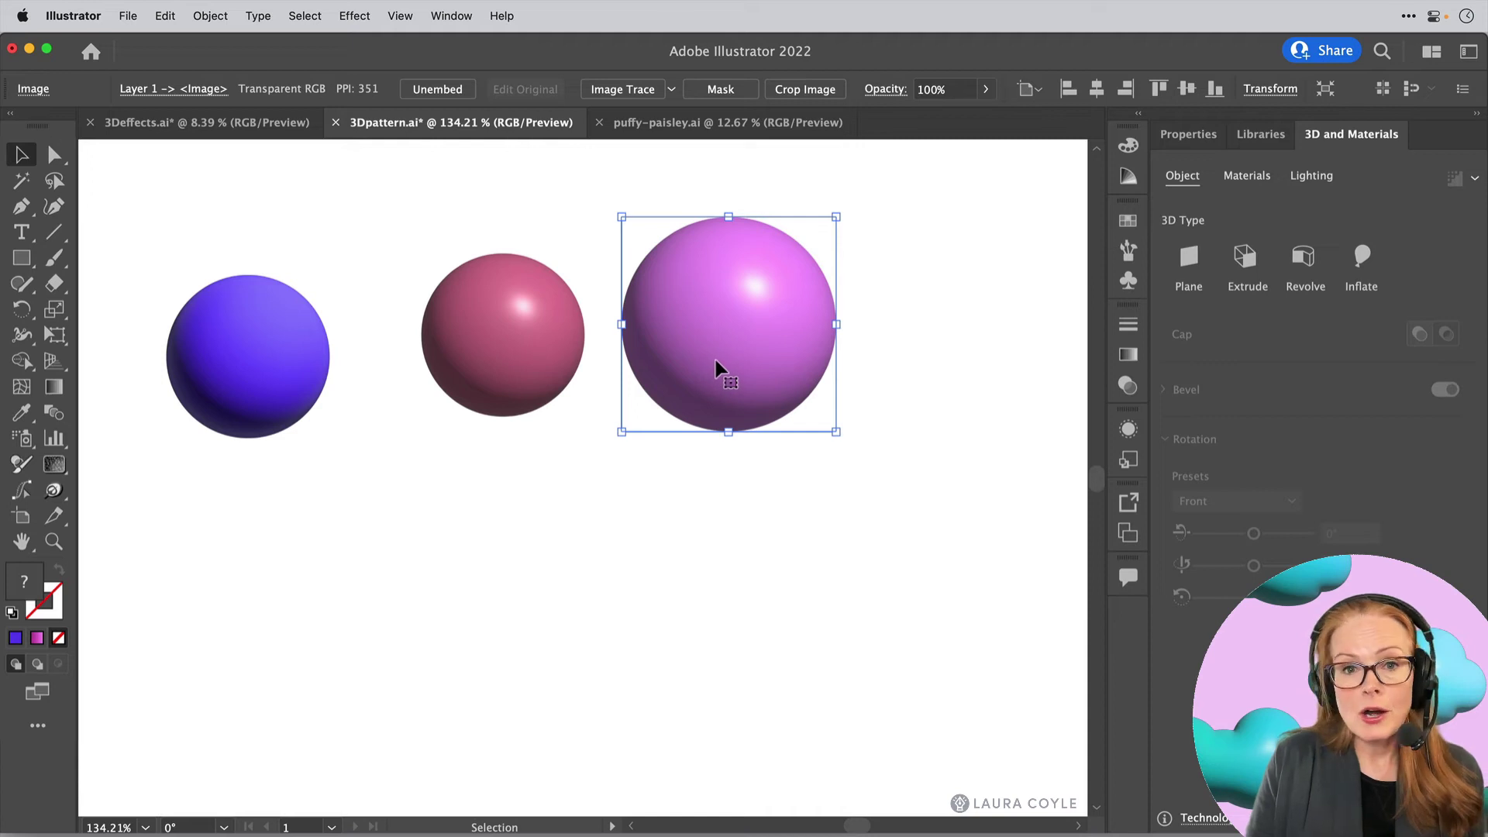
left_click_drag(767, 349, 801, 360)
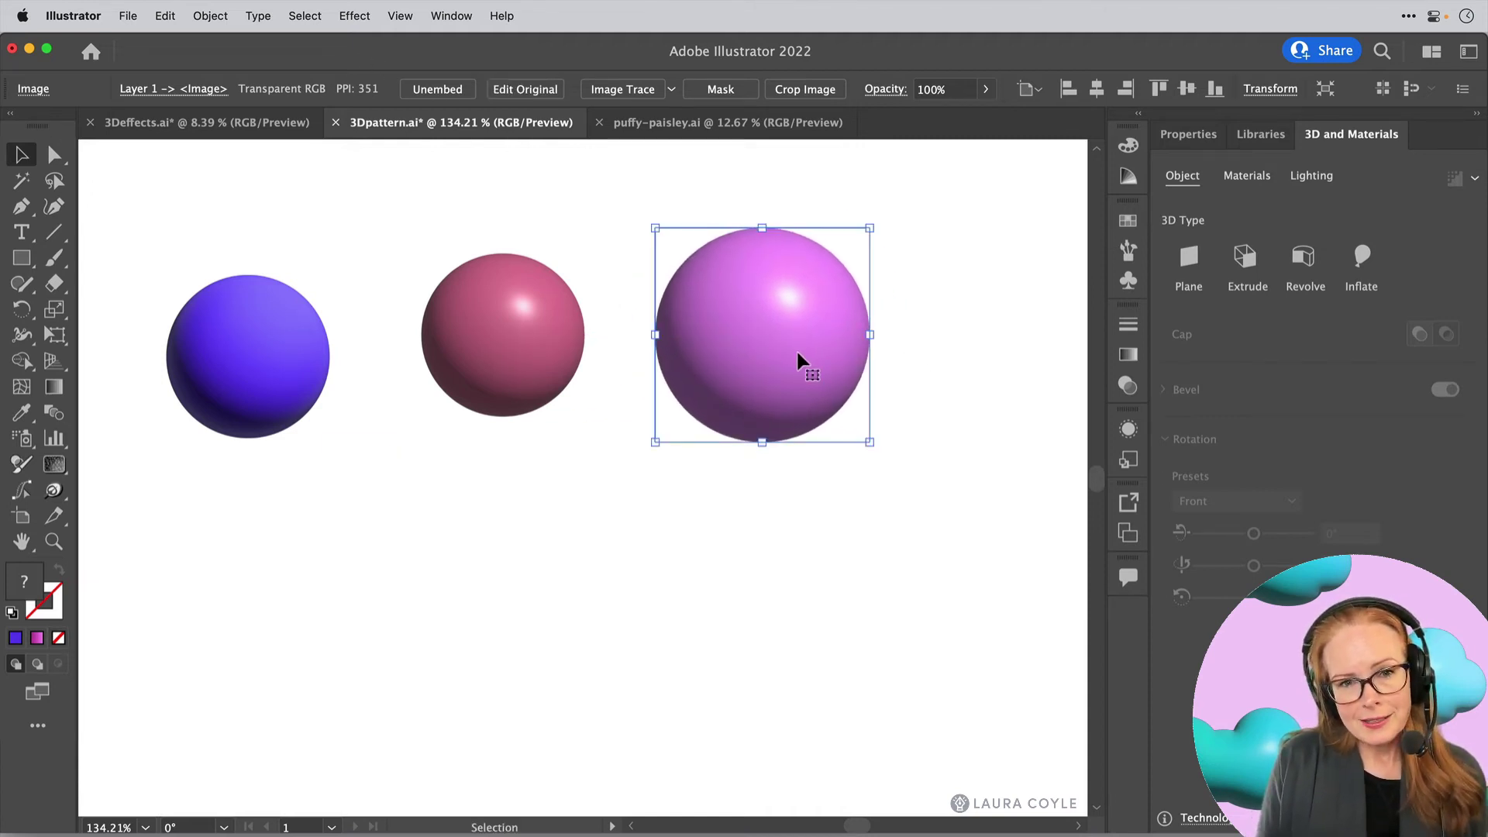
Zoom out and move the dark pink and magenta expanded spheres up and to the left
left_click(601, 605)
left_click_drag(621, 435, 402, 538)
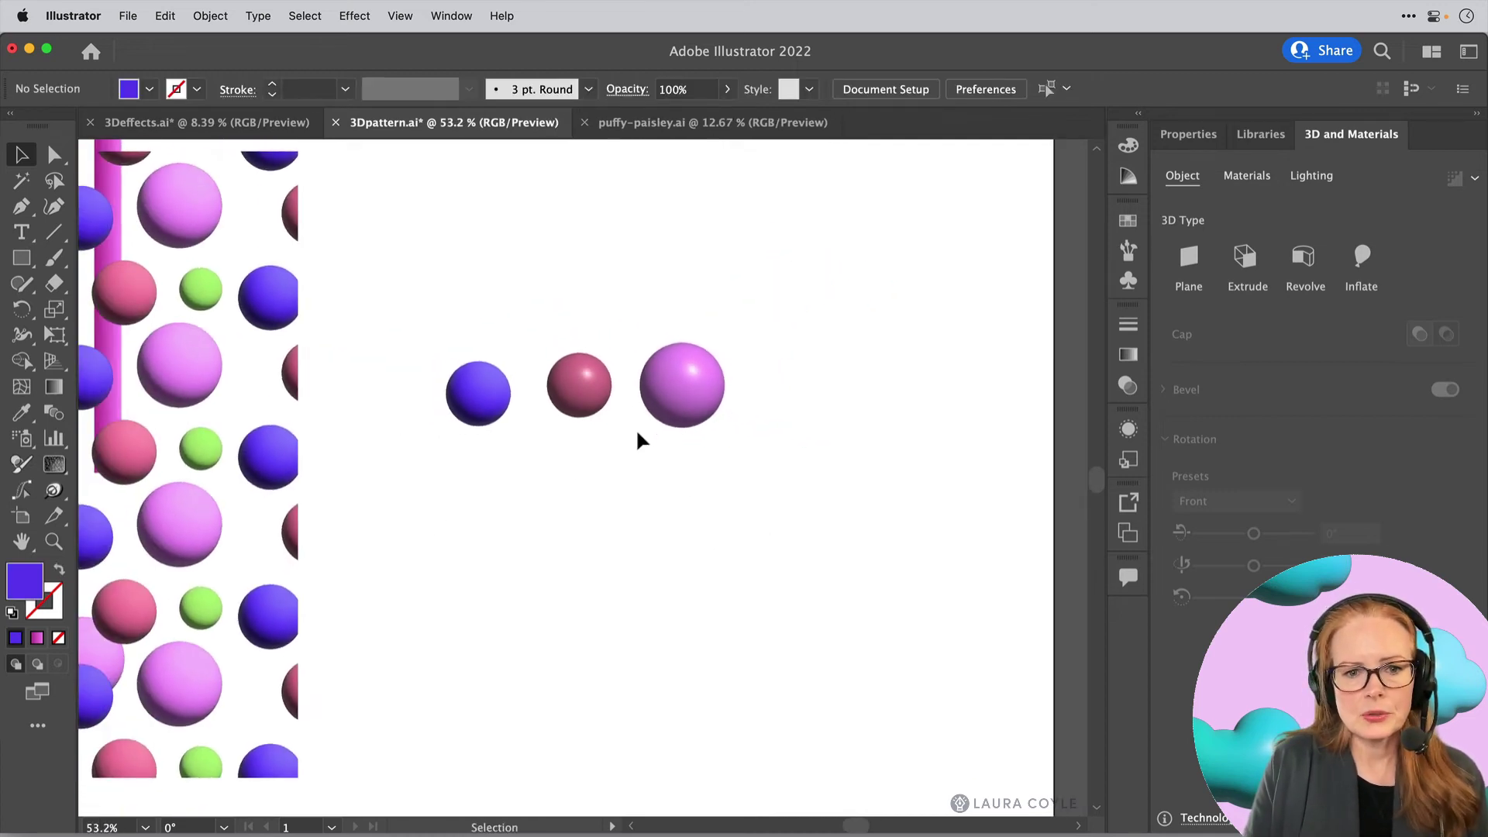
left_click_drag(587, 387, 412, 210)
left_click_drag(687, 399, 530, 220)
left_click(590, 452)
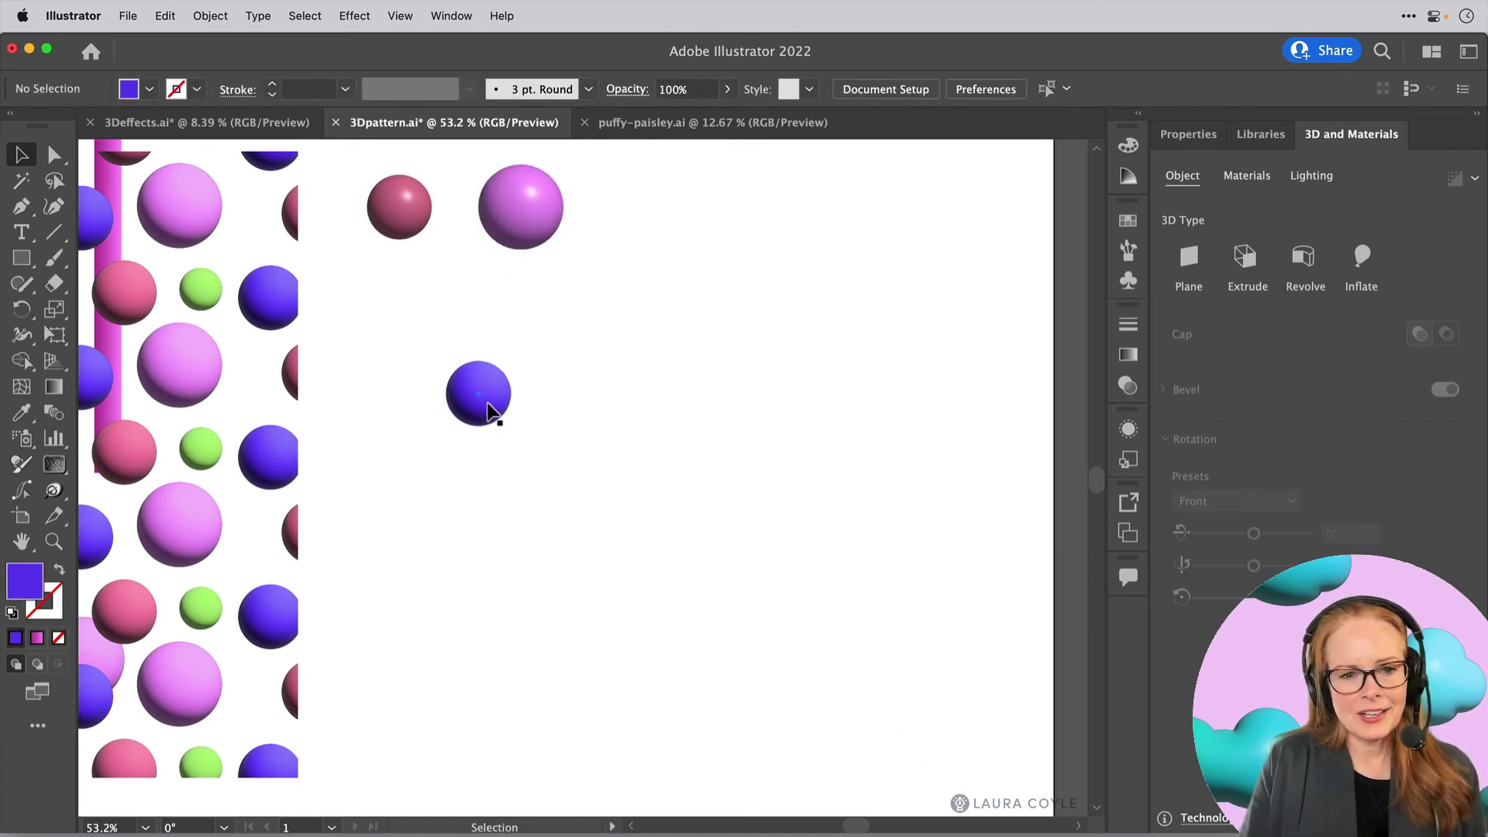
Apply the first Your Materials swatch, the floral fabric, to the blue live 3D sphere
left_click_drag(488, 405, 528, 450)
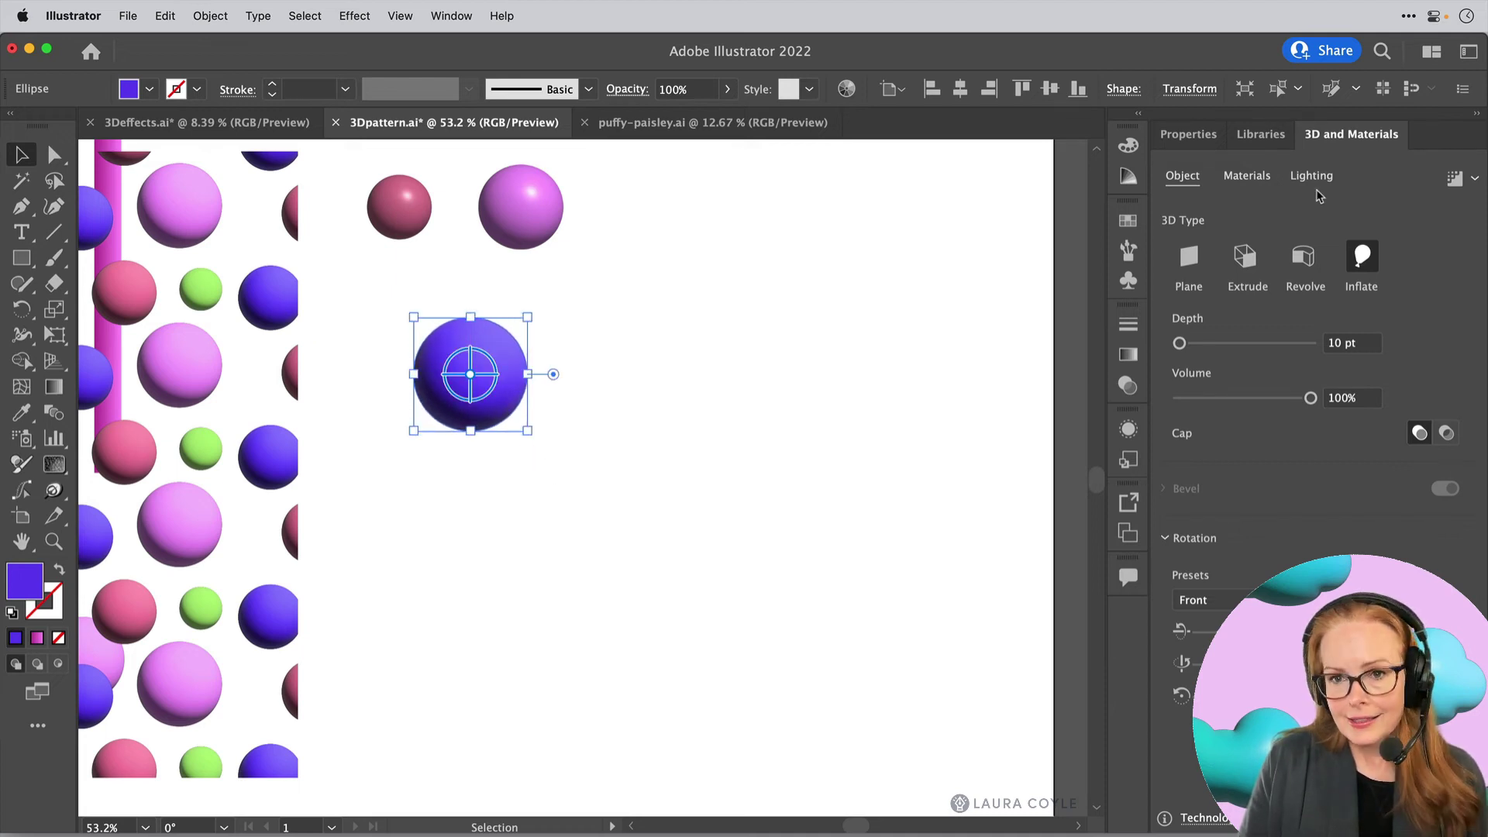
left_click(1249, 177)
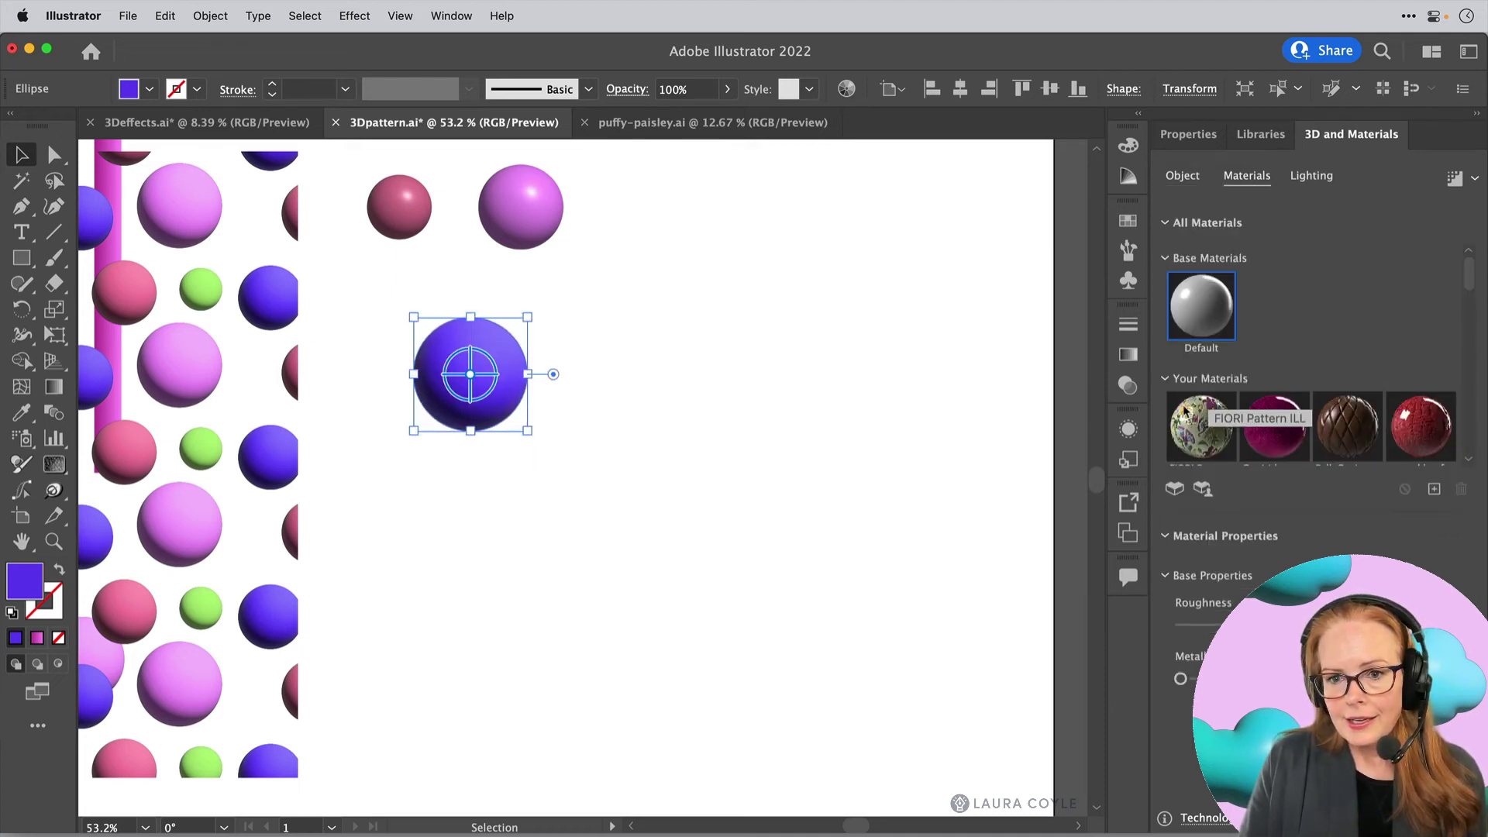
left_click(1201, 424)
left_click(775, 459)
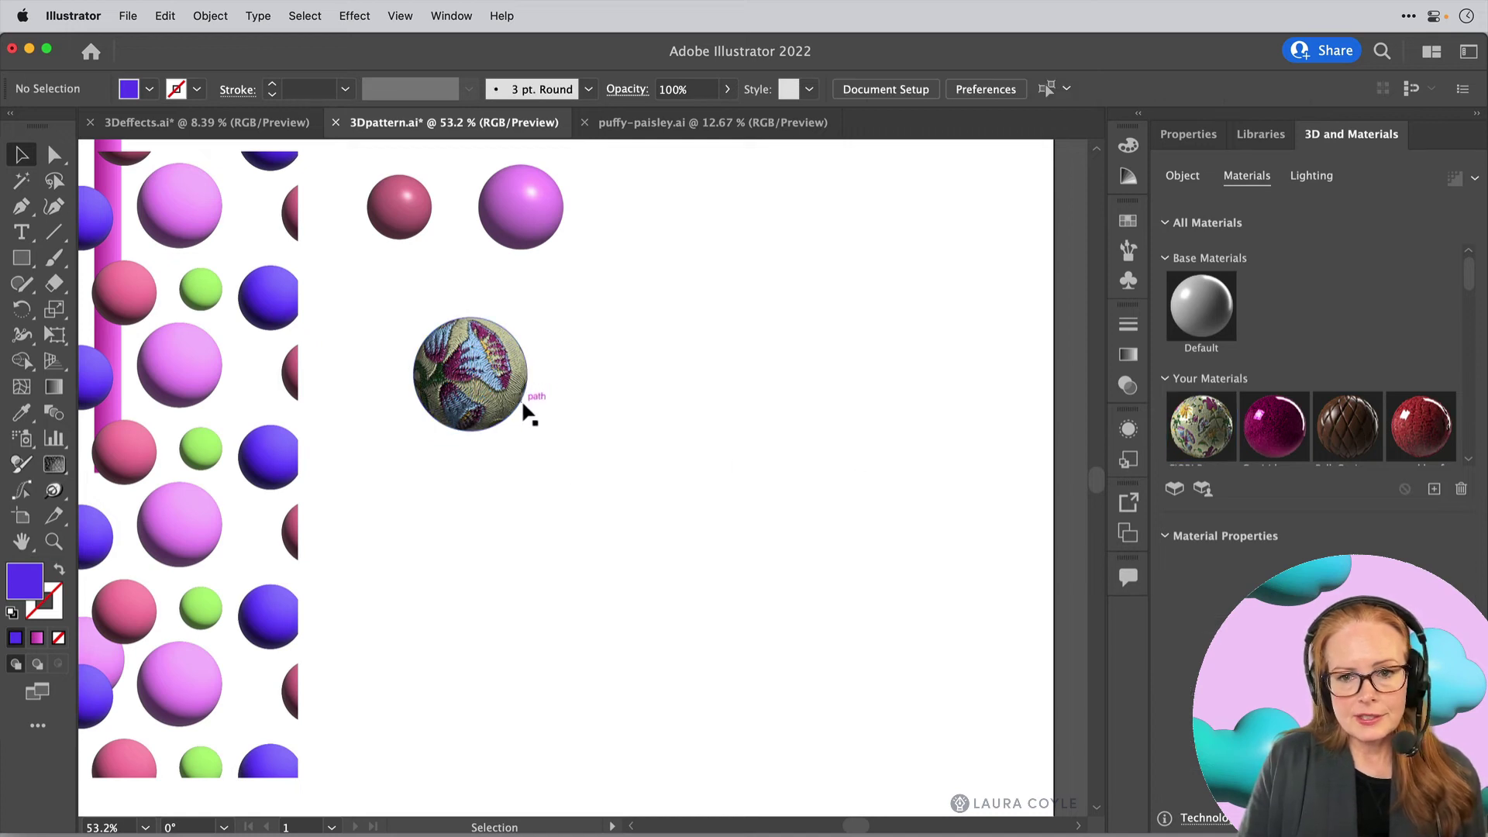
scroll(525, 541, "up", 5)
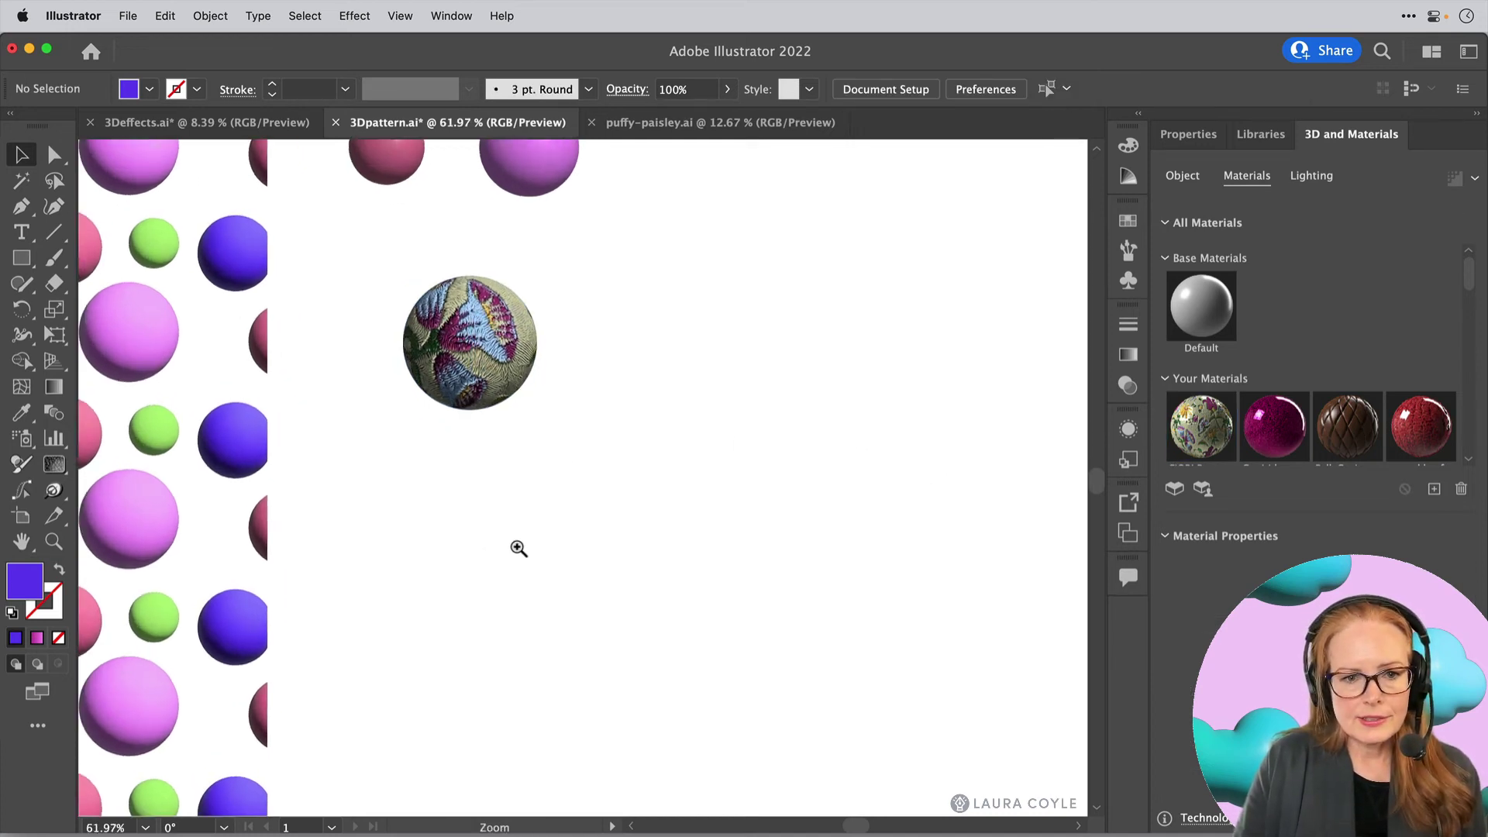
scroll(555, 505, "right", 4)
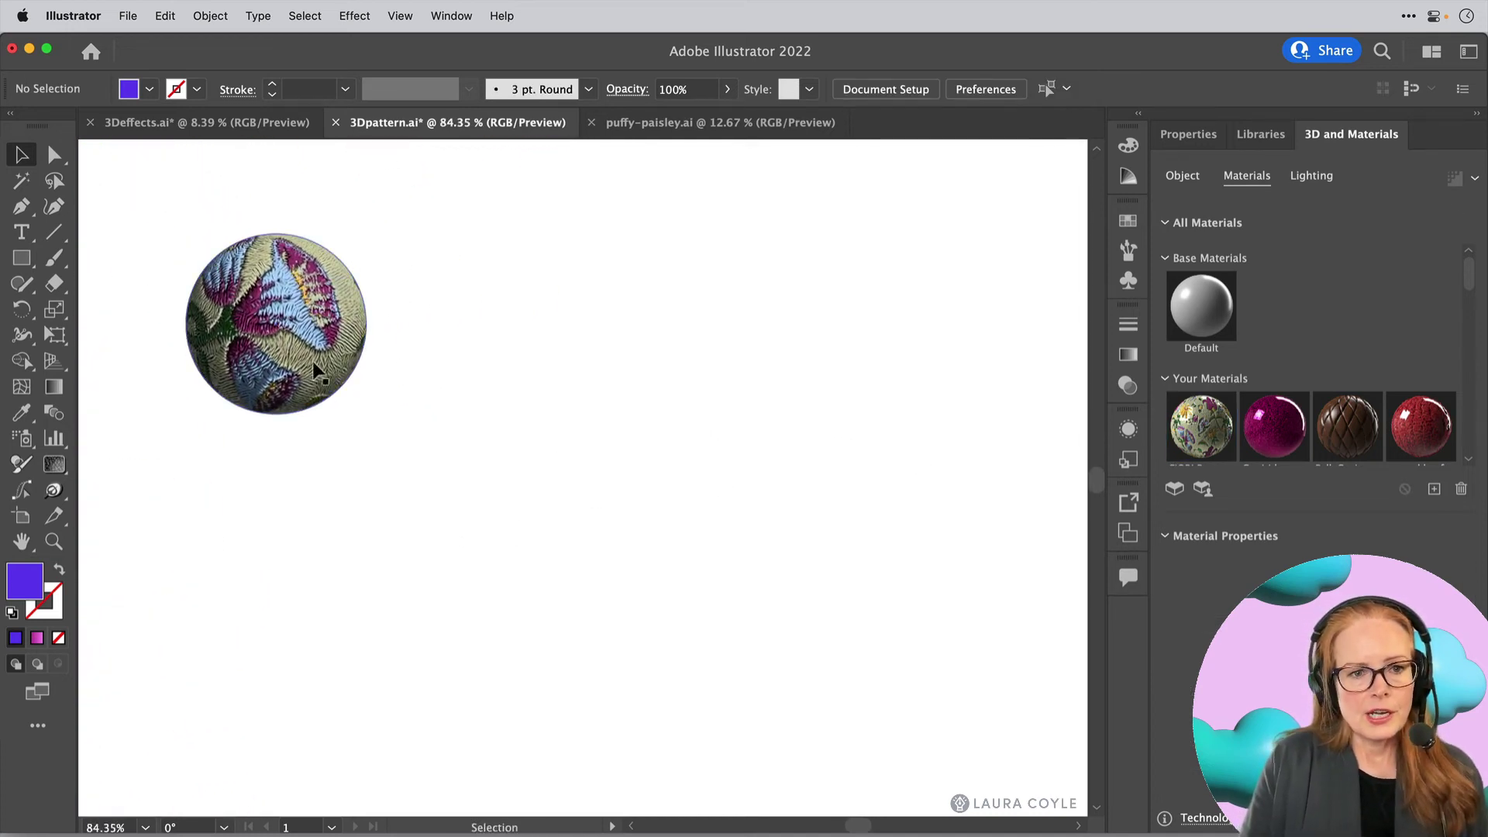
left_click(325, 376)
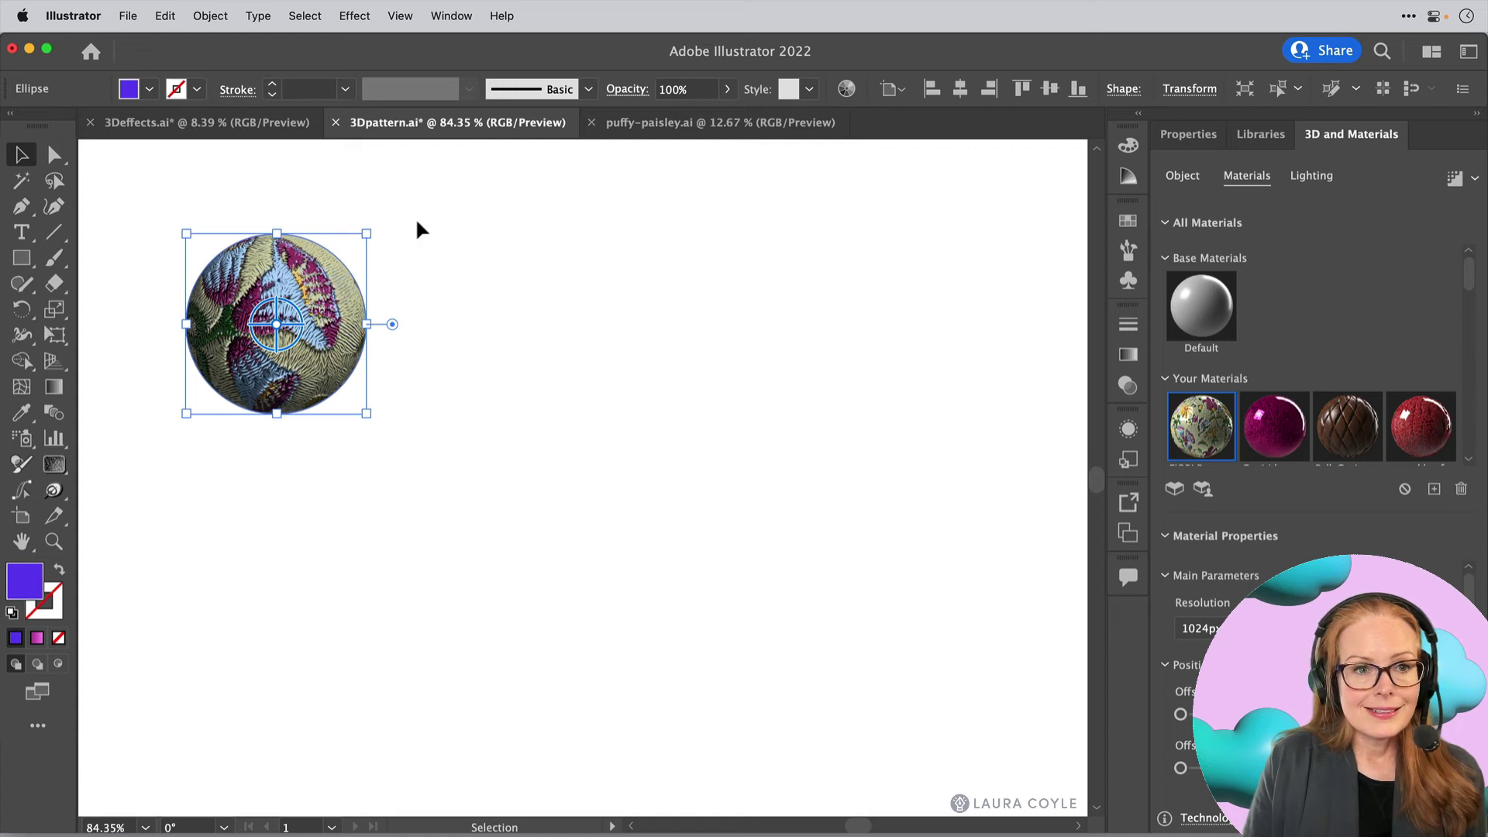
Turn the textured sphere into a Grid Repeat and extend it down by a row
left_click(214, 18)
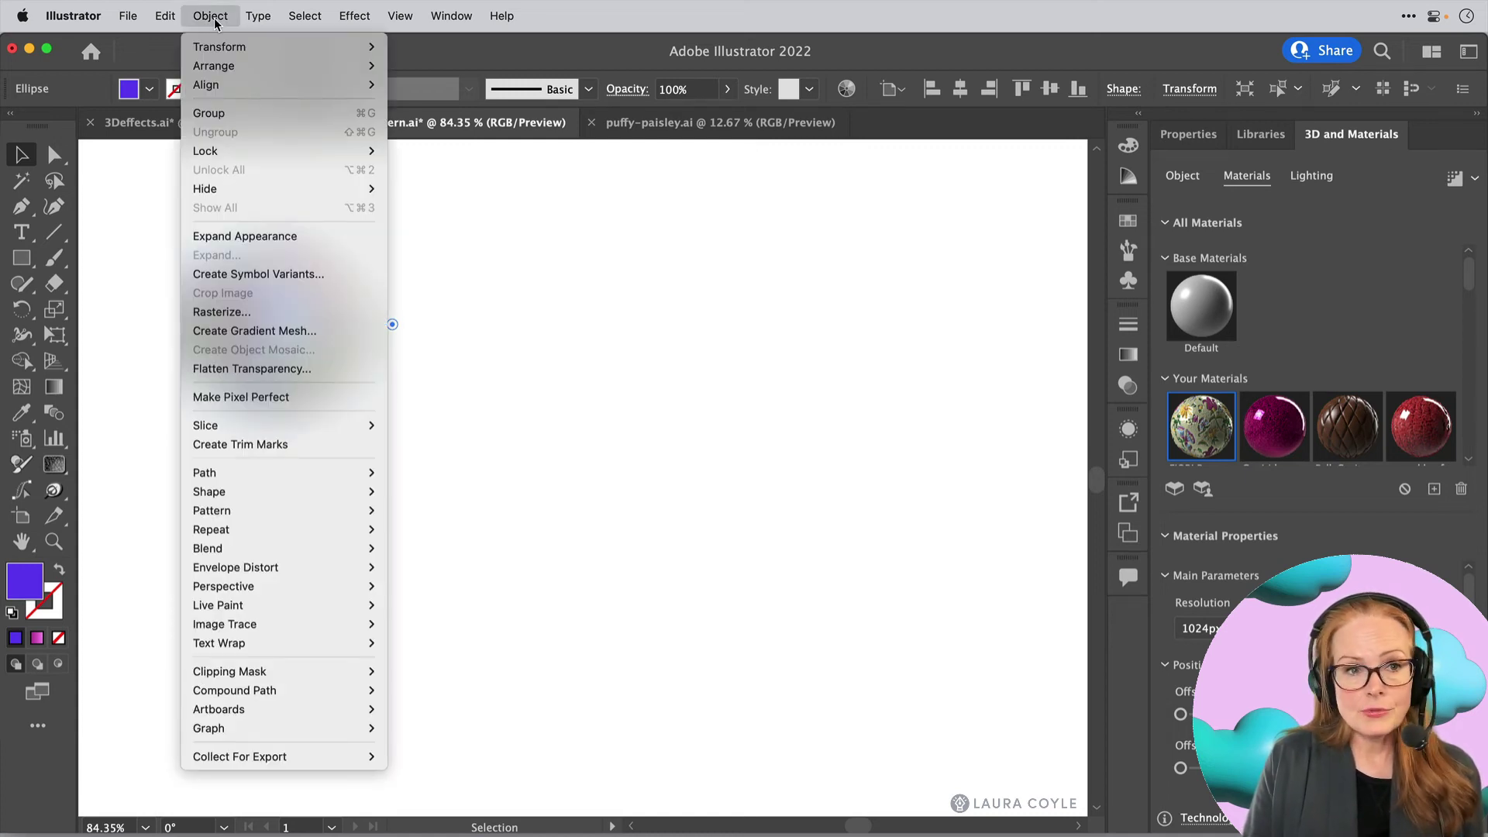
mouse_move(263, 510)
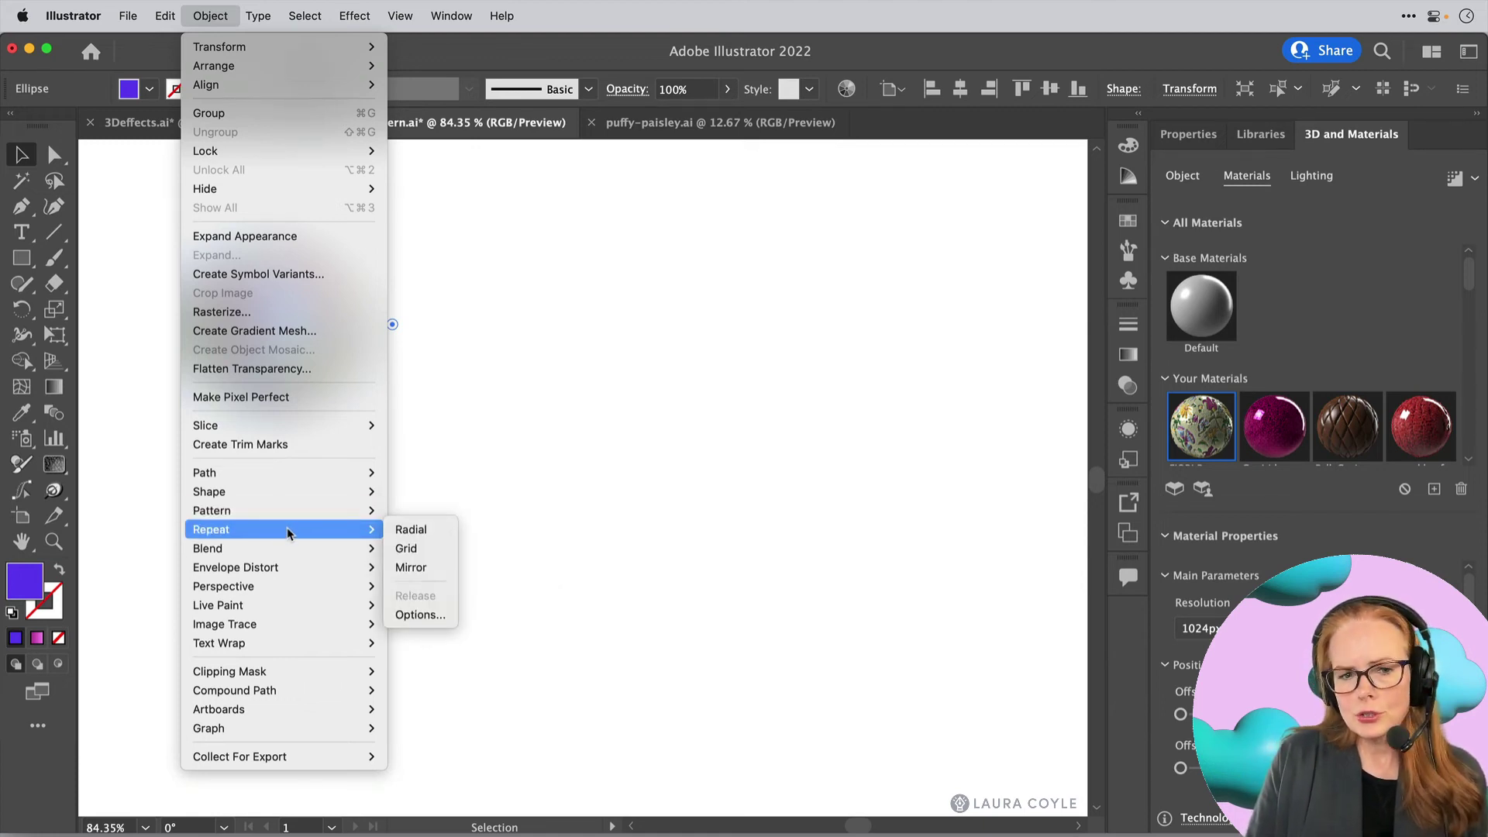
left_click(408, 548)
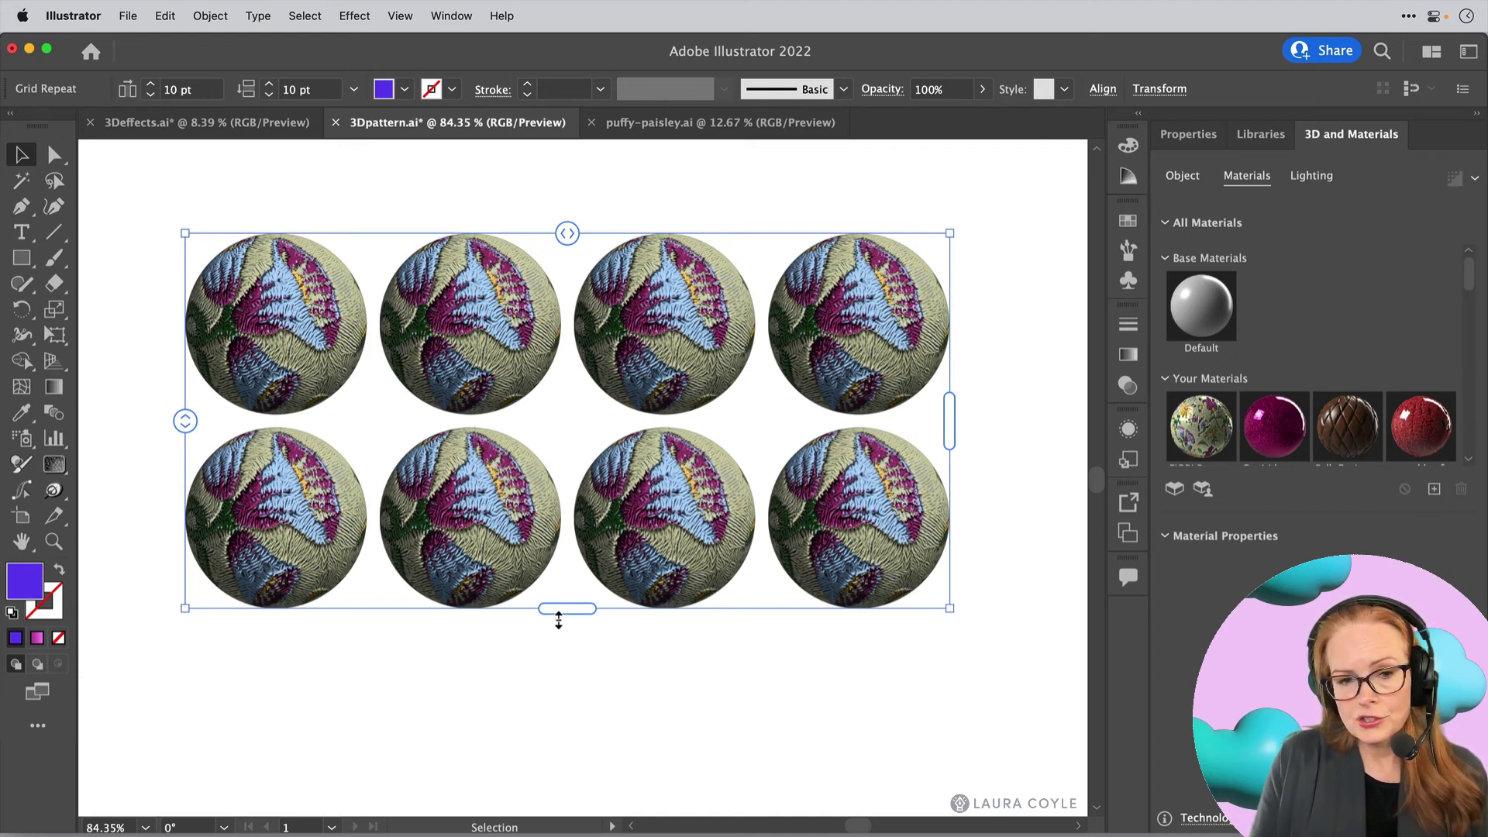
left_click_drag(564, 609, 579, 674)
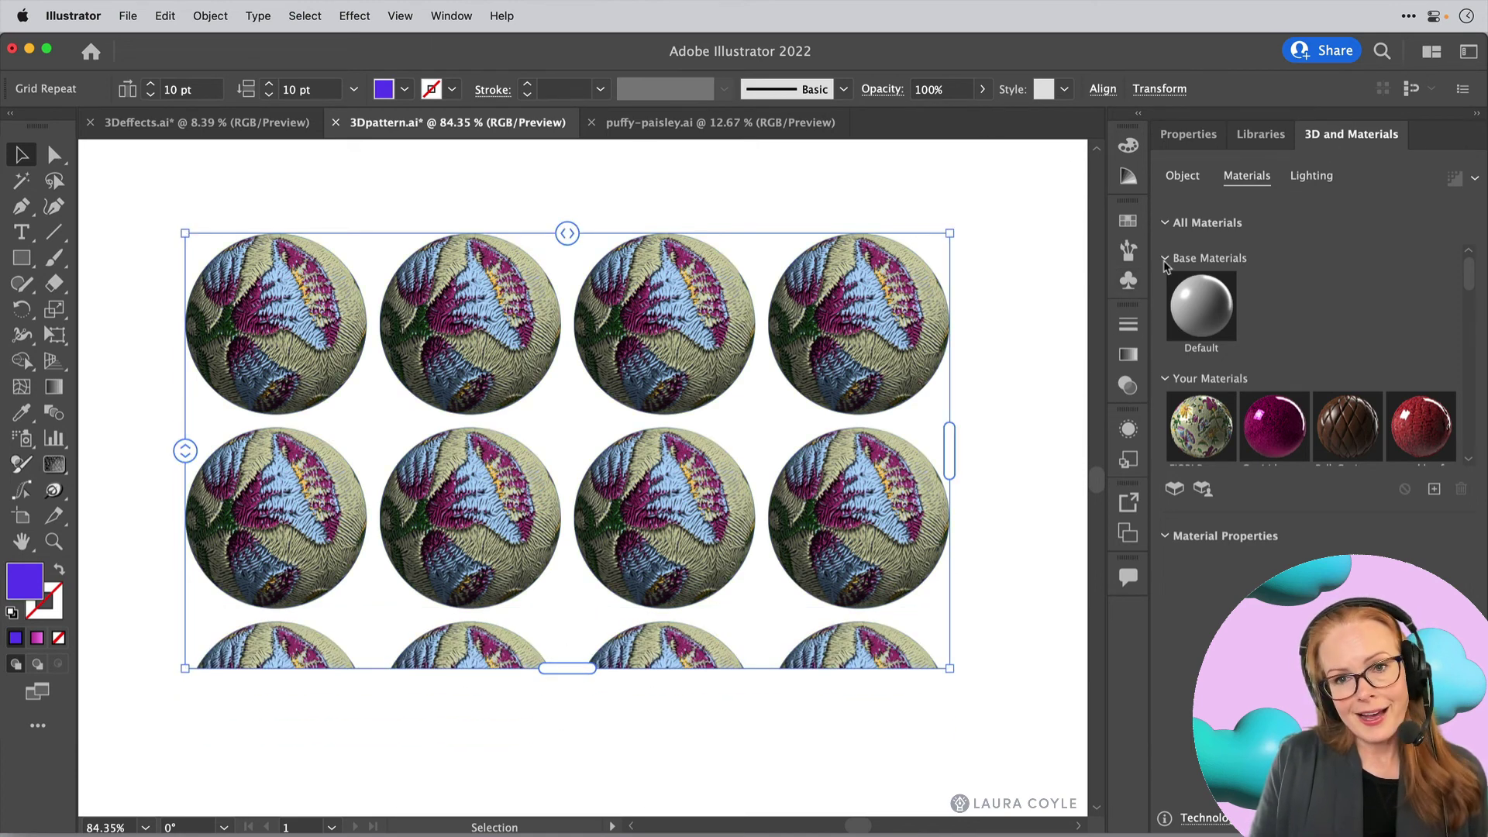
left_click(1200, 138)
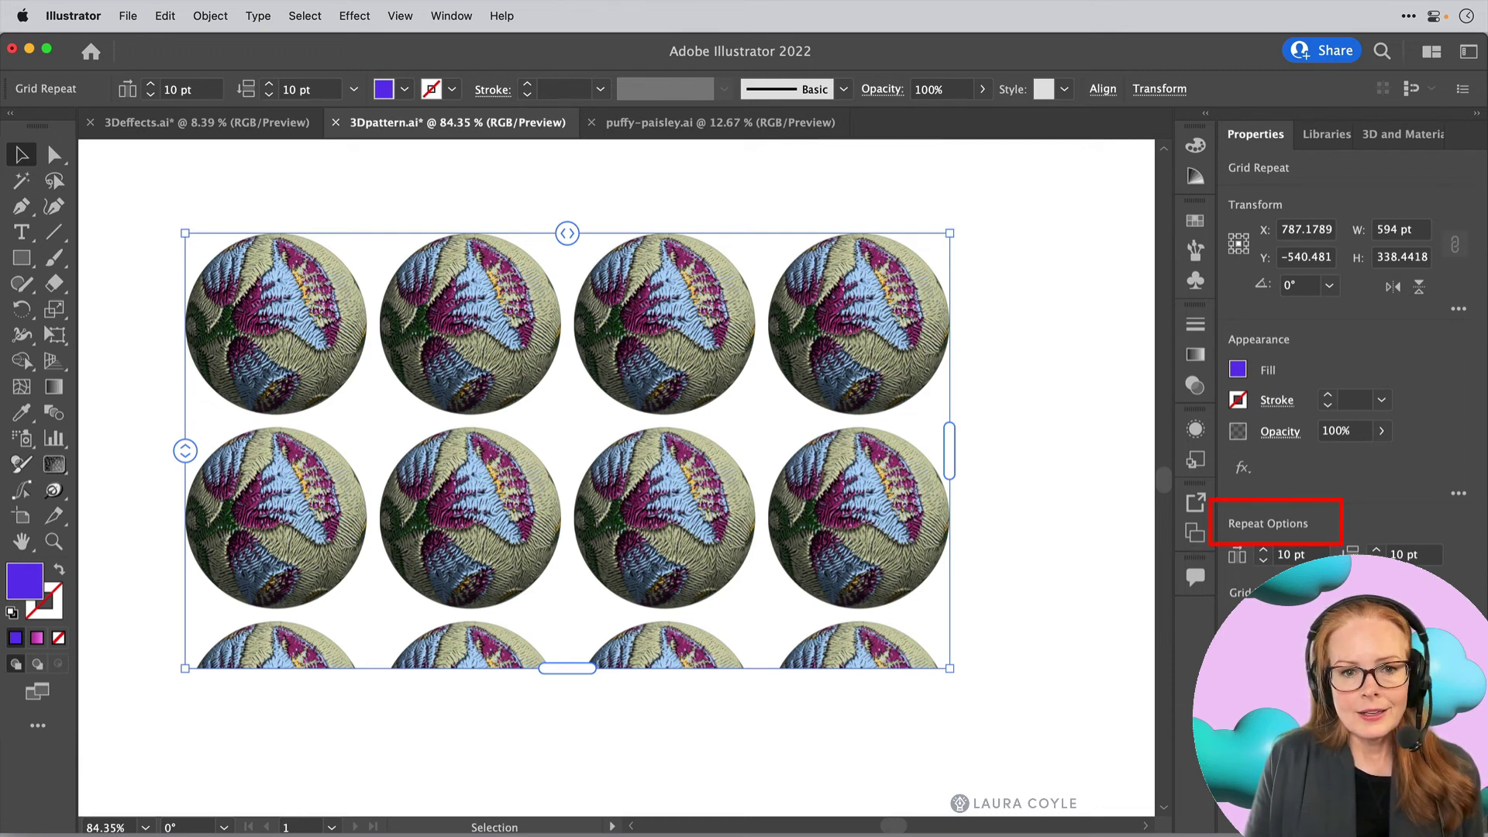
Reselect the sphere grid repeat and bring up its 3D Object settings in 3D and Materials
left_click(1009, 526)
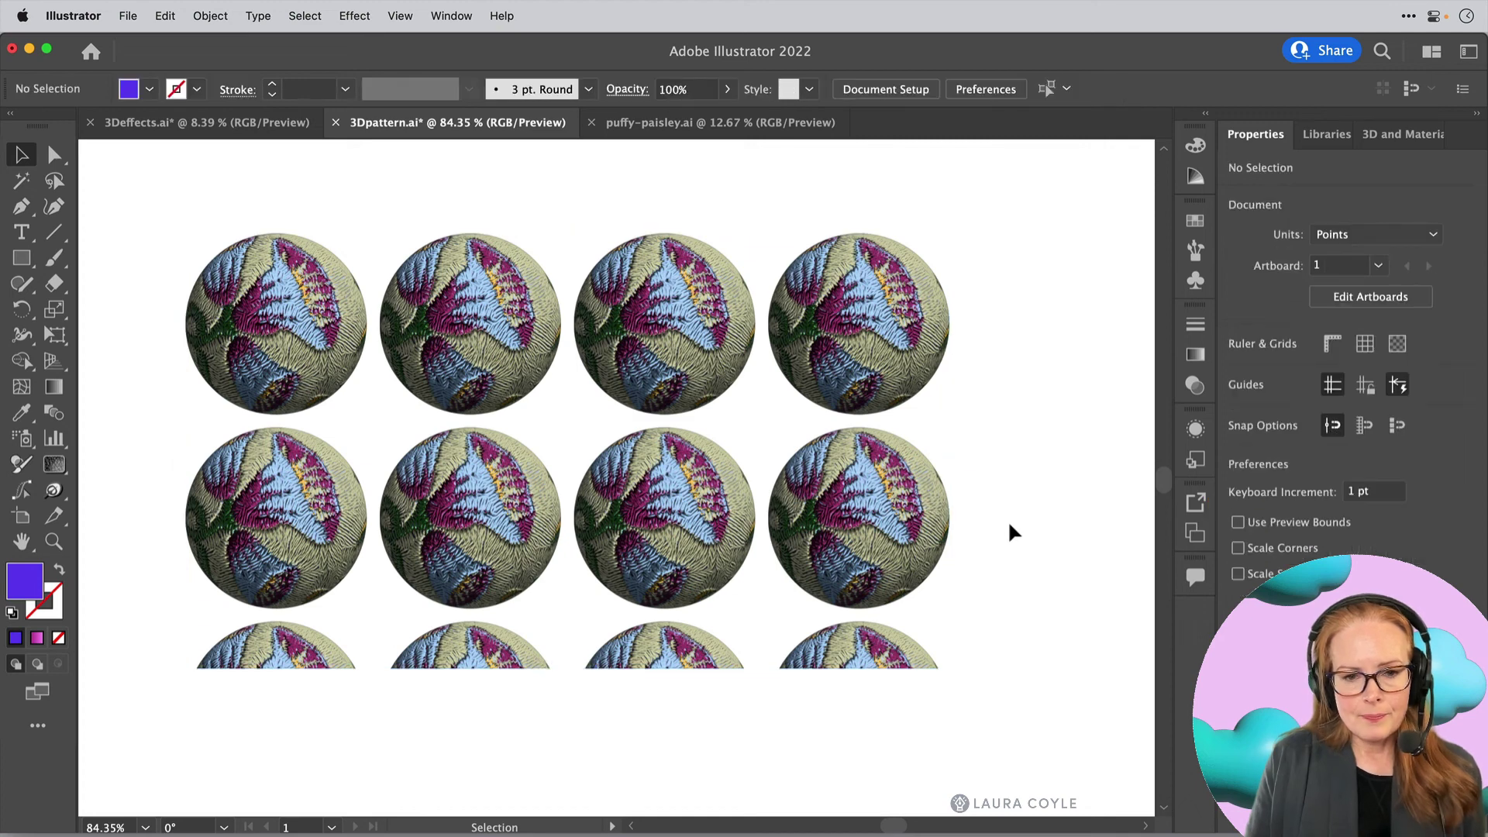
left_click(709, 423)
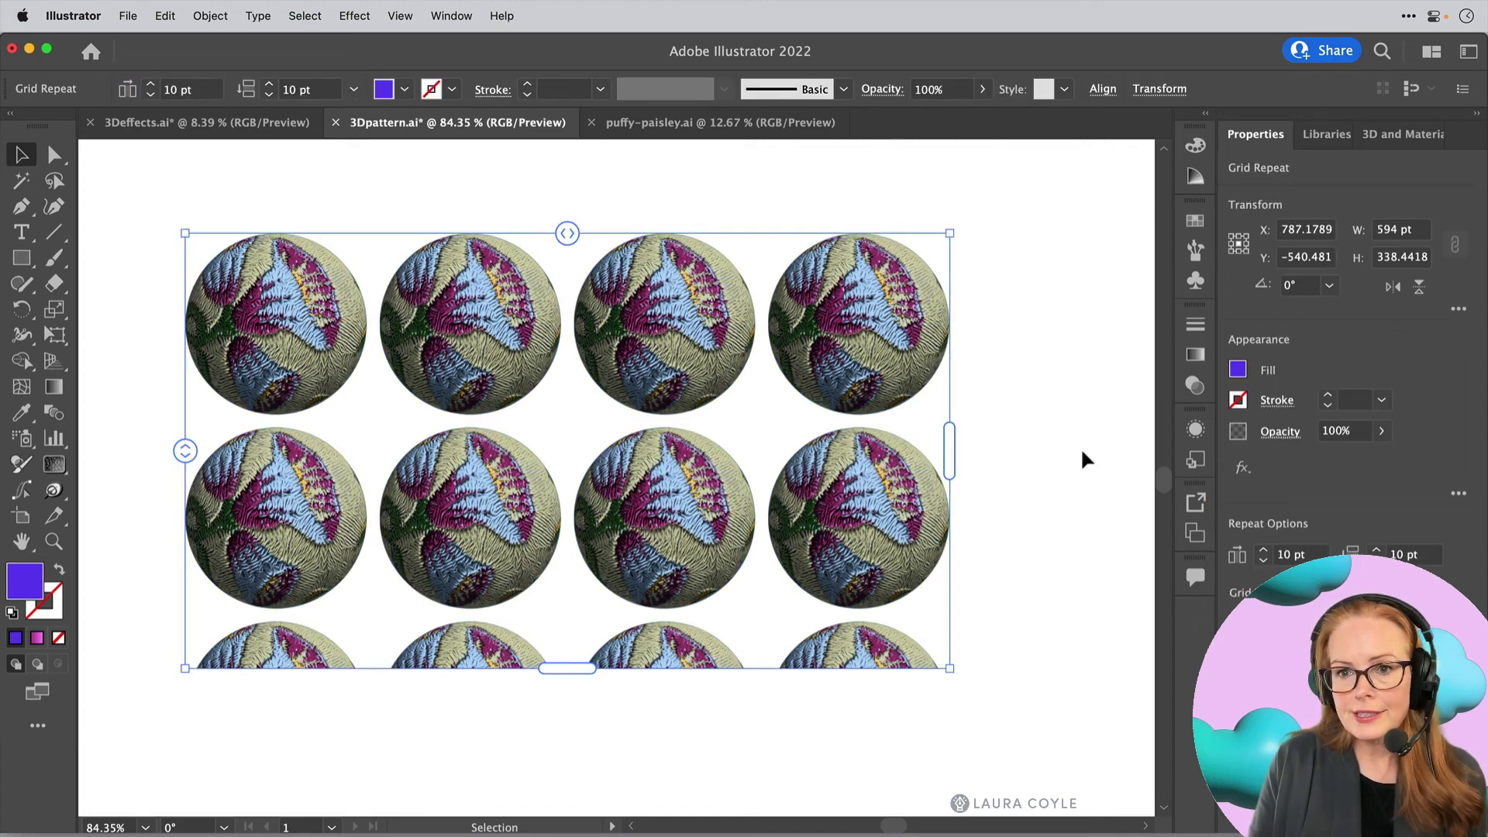
left_click(1403, 135)
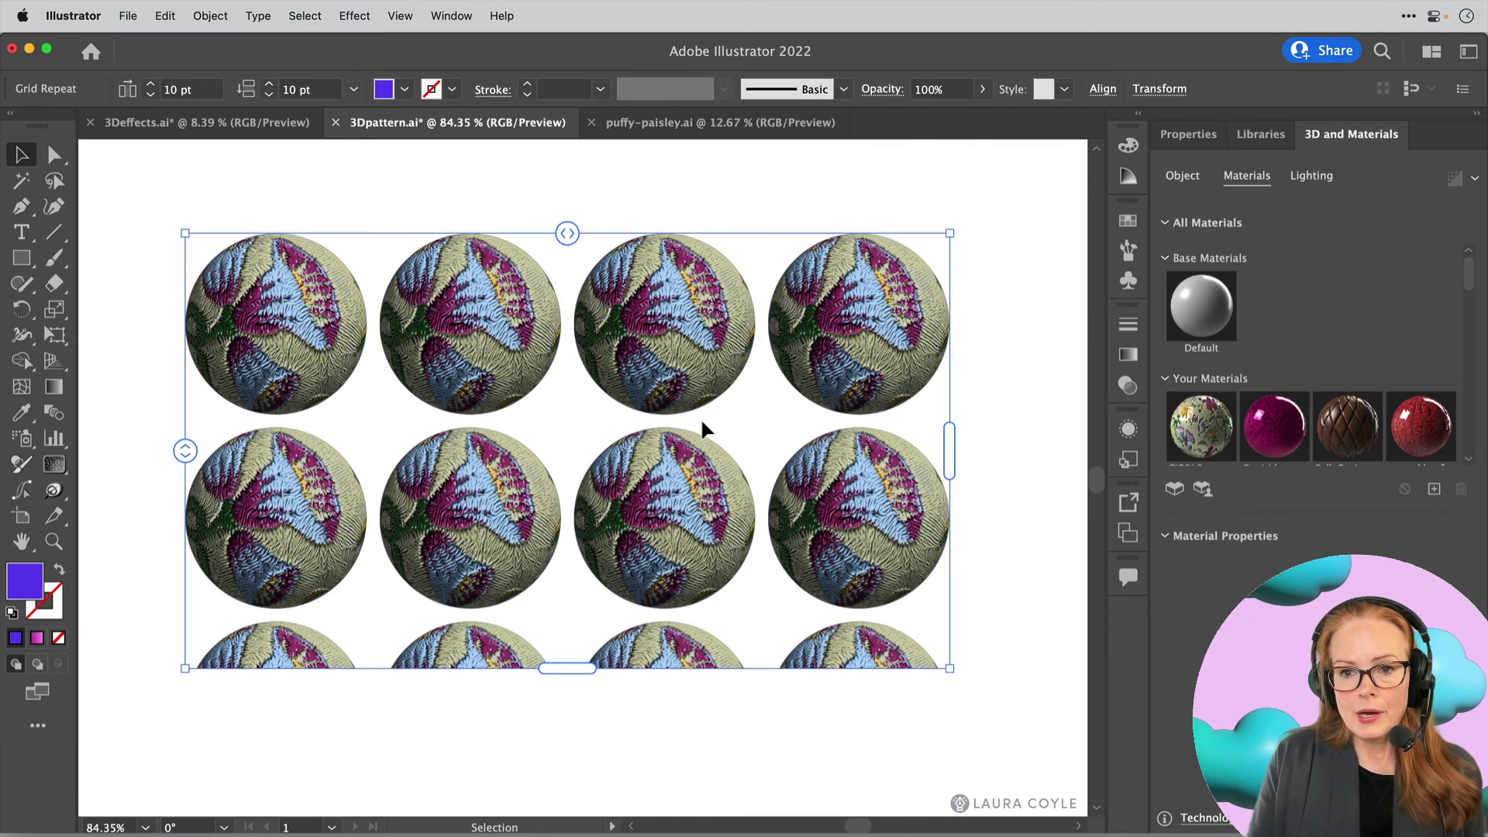
left_click(1175, 178)
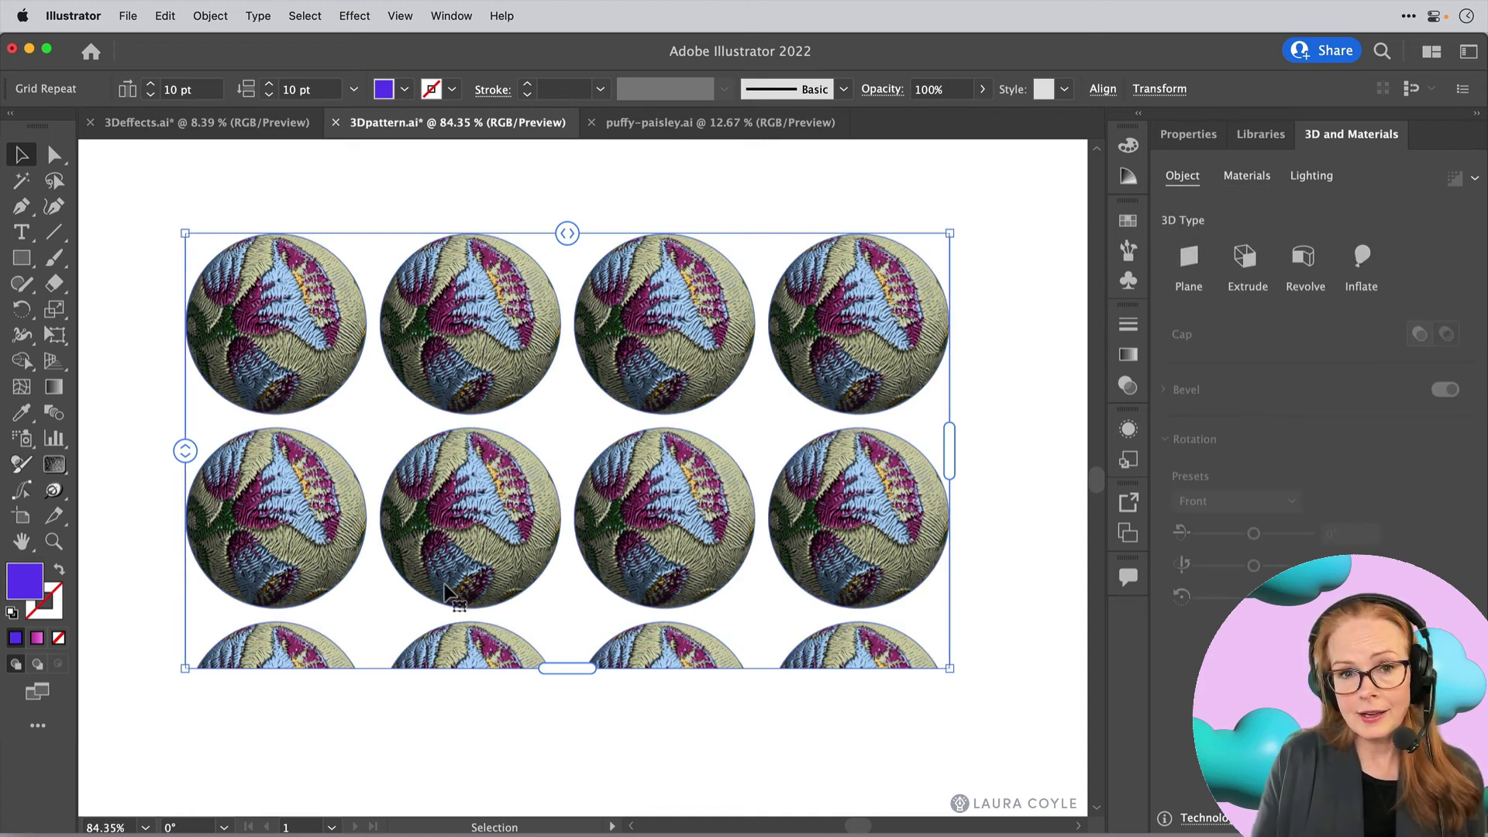
Rotate the isolated original sphere and give it a brown stitched leather material with rotated stitching
double_click(493, 324)
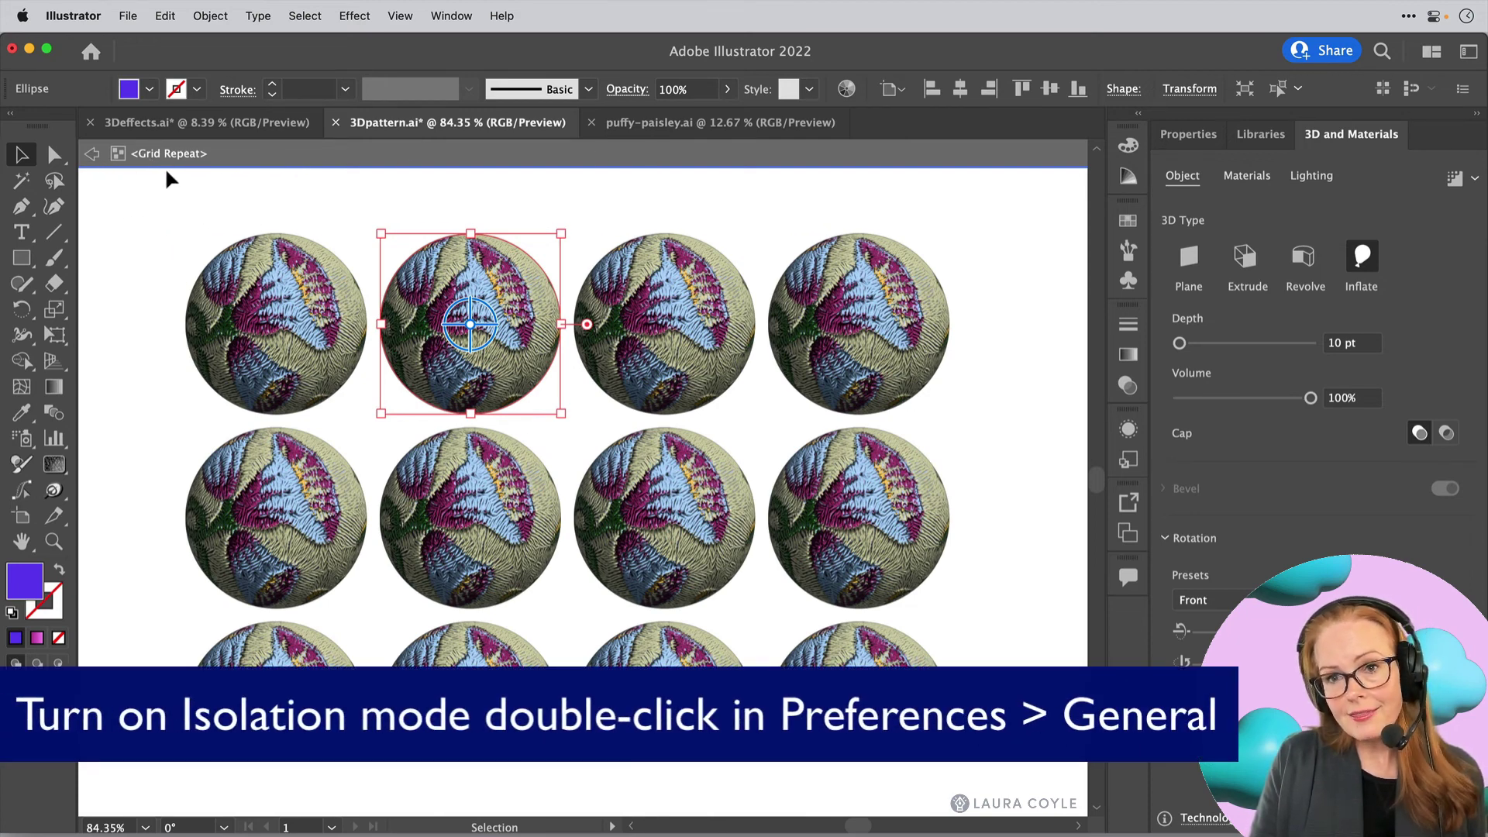
mouse_move(474, 341)
left_mouse_down()
mouse_move(507, 351)
mouse_move(479, 326)
mouse_move(455, 336)
left_mouse_up()
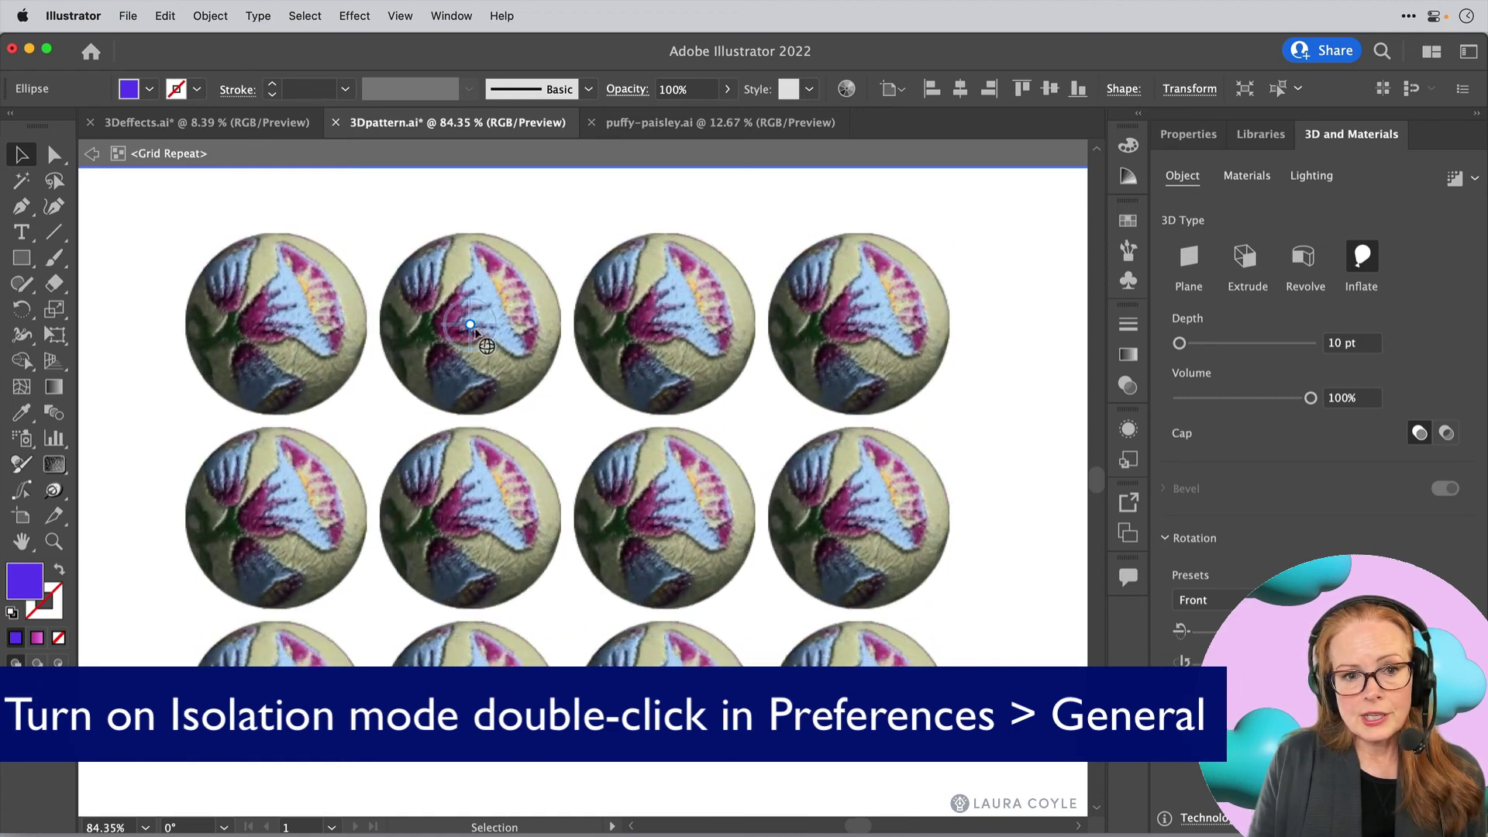
left_click(1246, 176)
left_click(1349, 428)
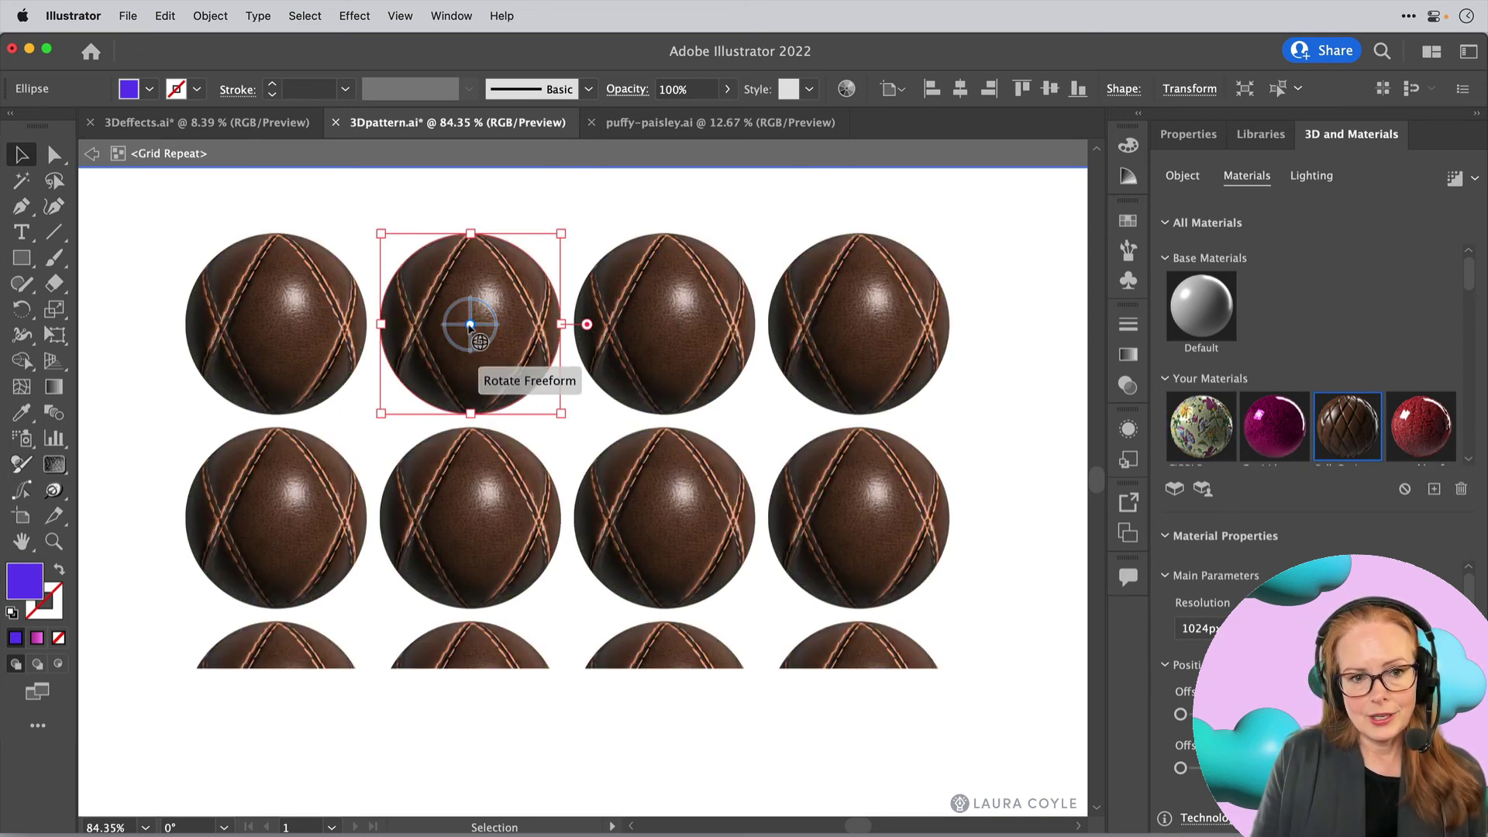
left_click_drag(496, 358, 490, 347)
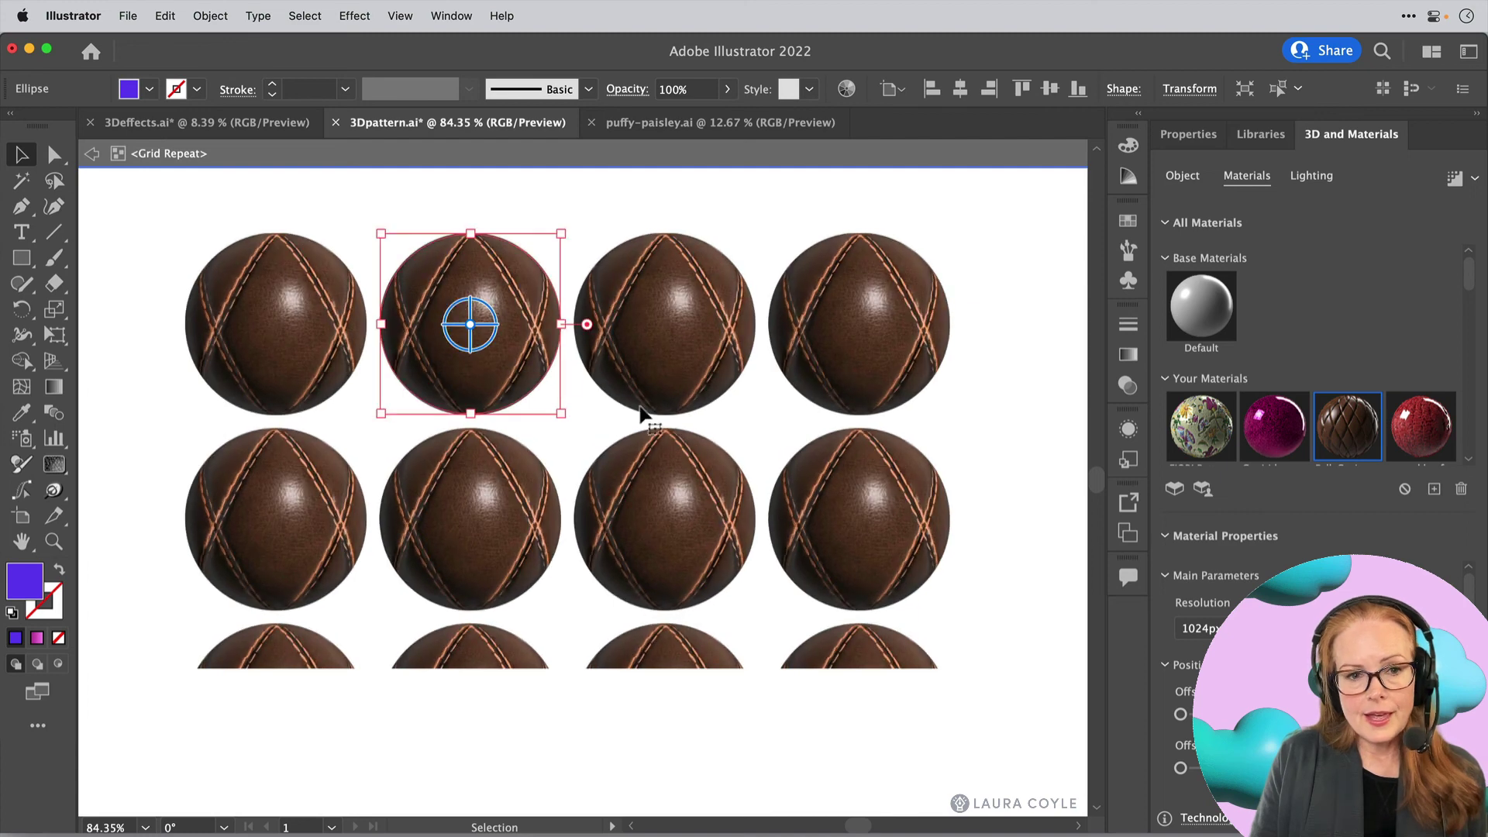
left_click(91, 153)
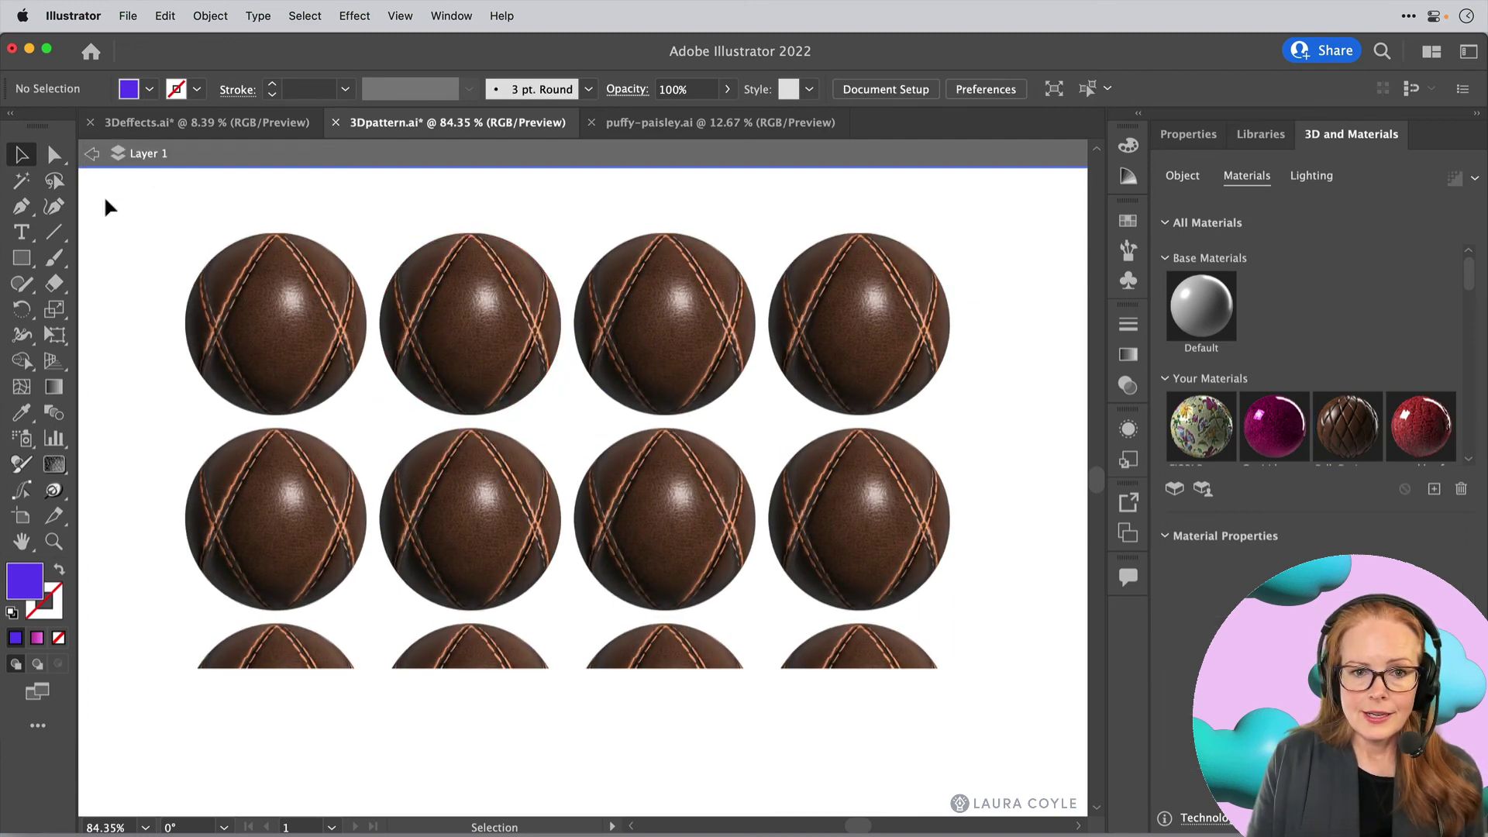
Widen the leather grid's horizontal spacing to about 16.76 pt and add a third row of spheres
left_click(91, 153)
left_click(541, 357)
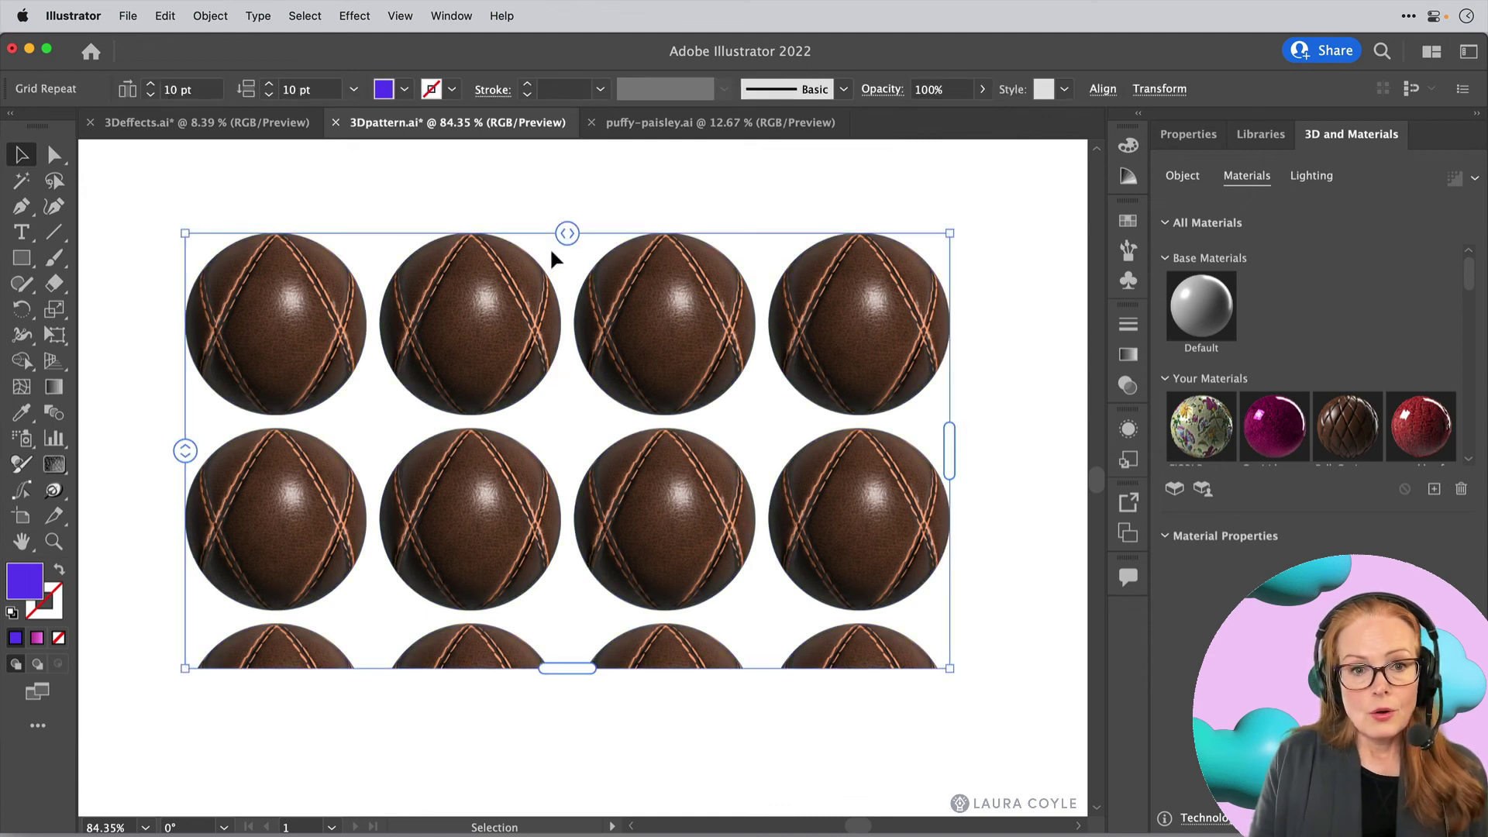
mouse_move(568, 237)
left_mouse_down()
mouse_move(667, 253)
mouse_move(576, 255)
left_mouse_up()
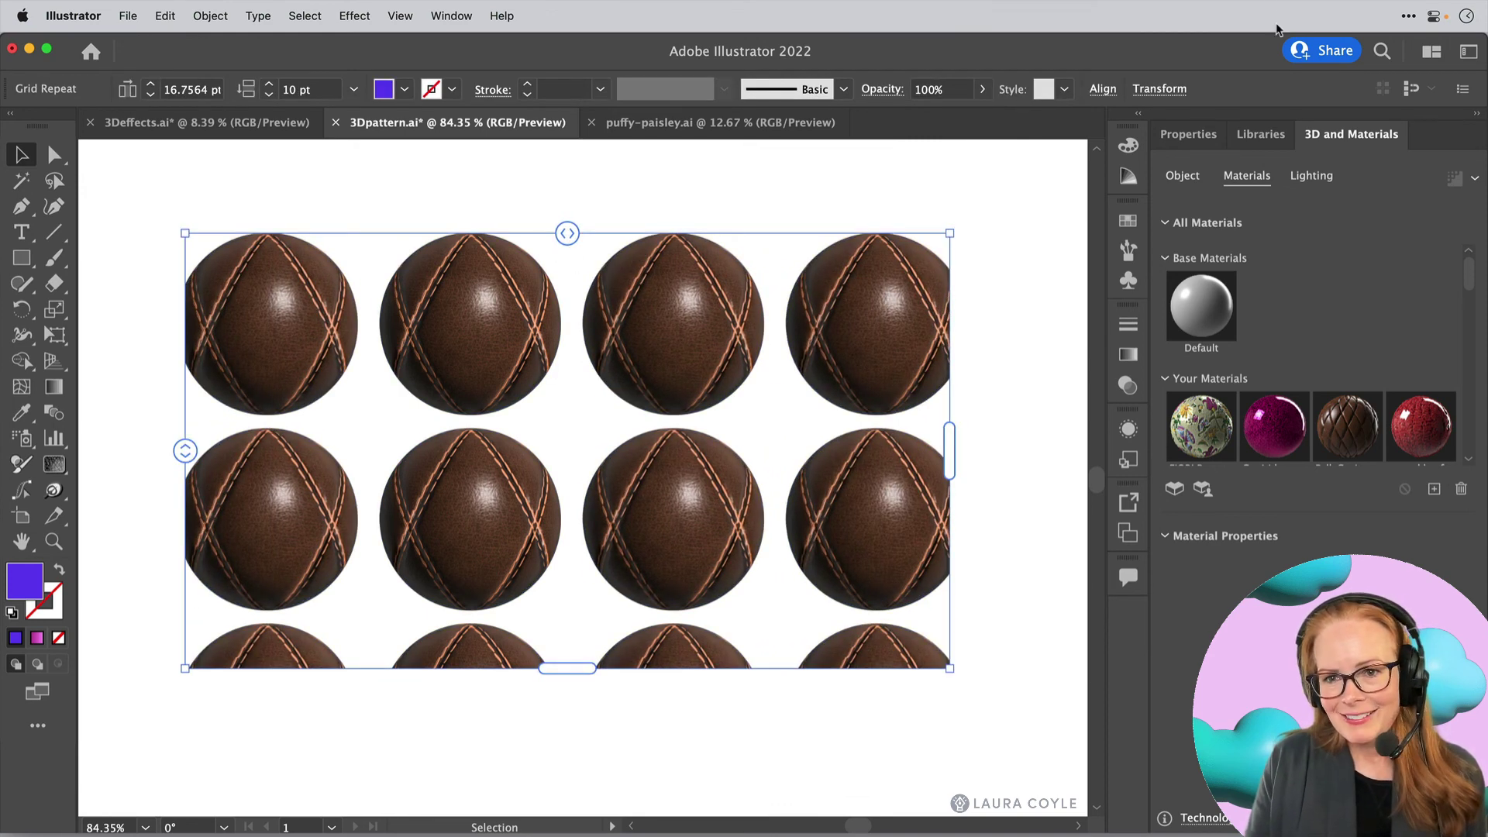
left_click(1194, 138)
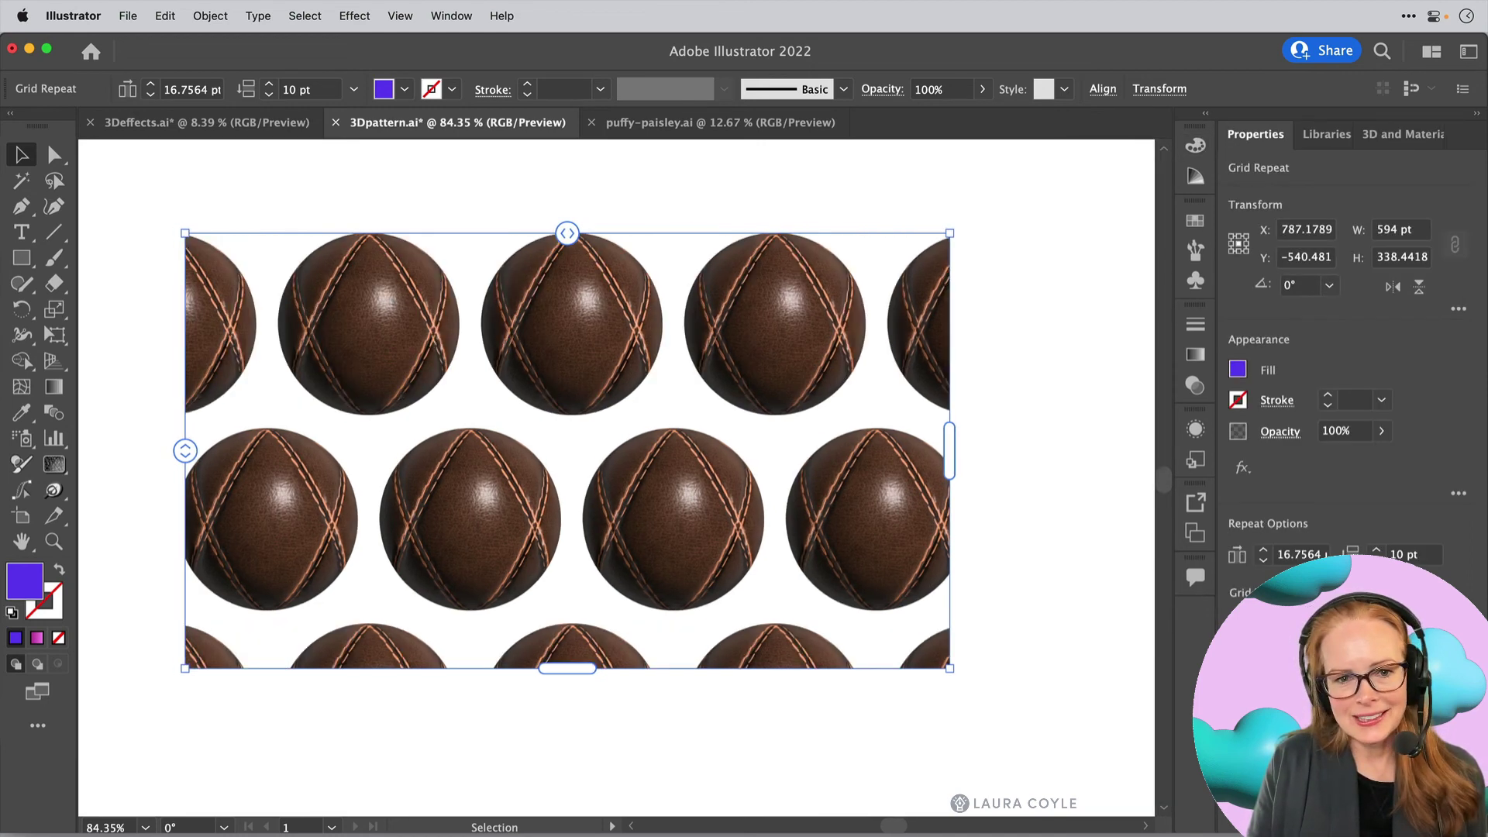
left_click_drag(564, 671, 557, 716)
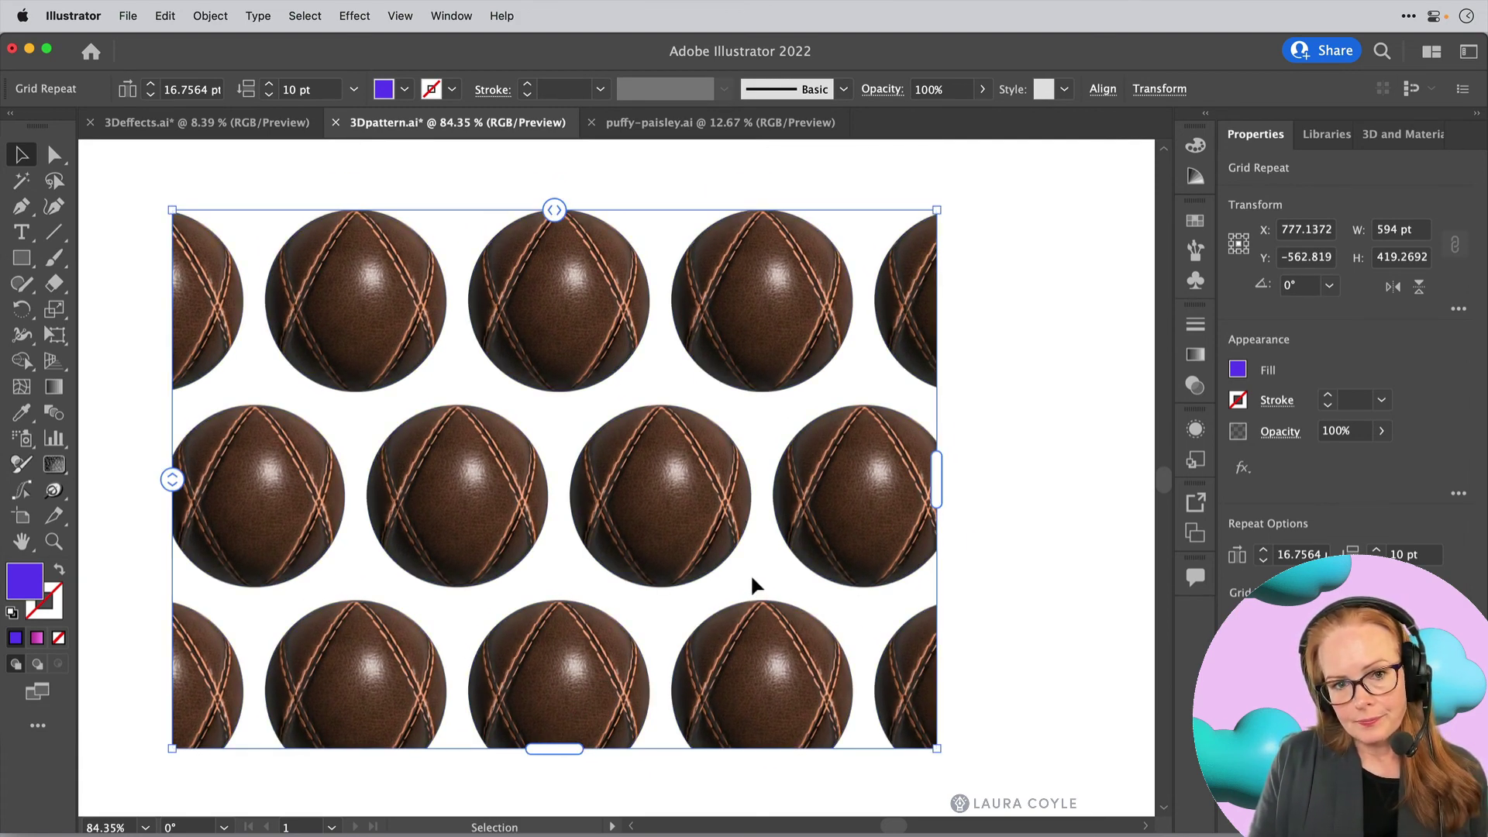
left_click(1000, 473)
left_click_drag(997, 475, 832, 599)
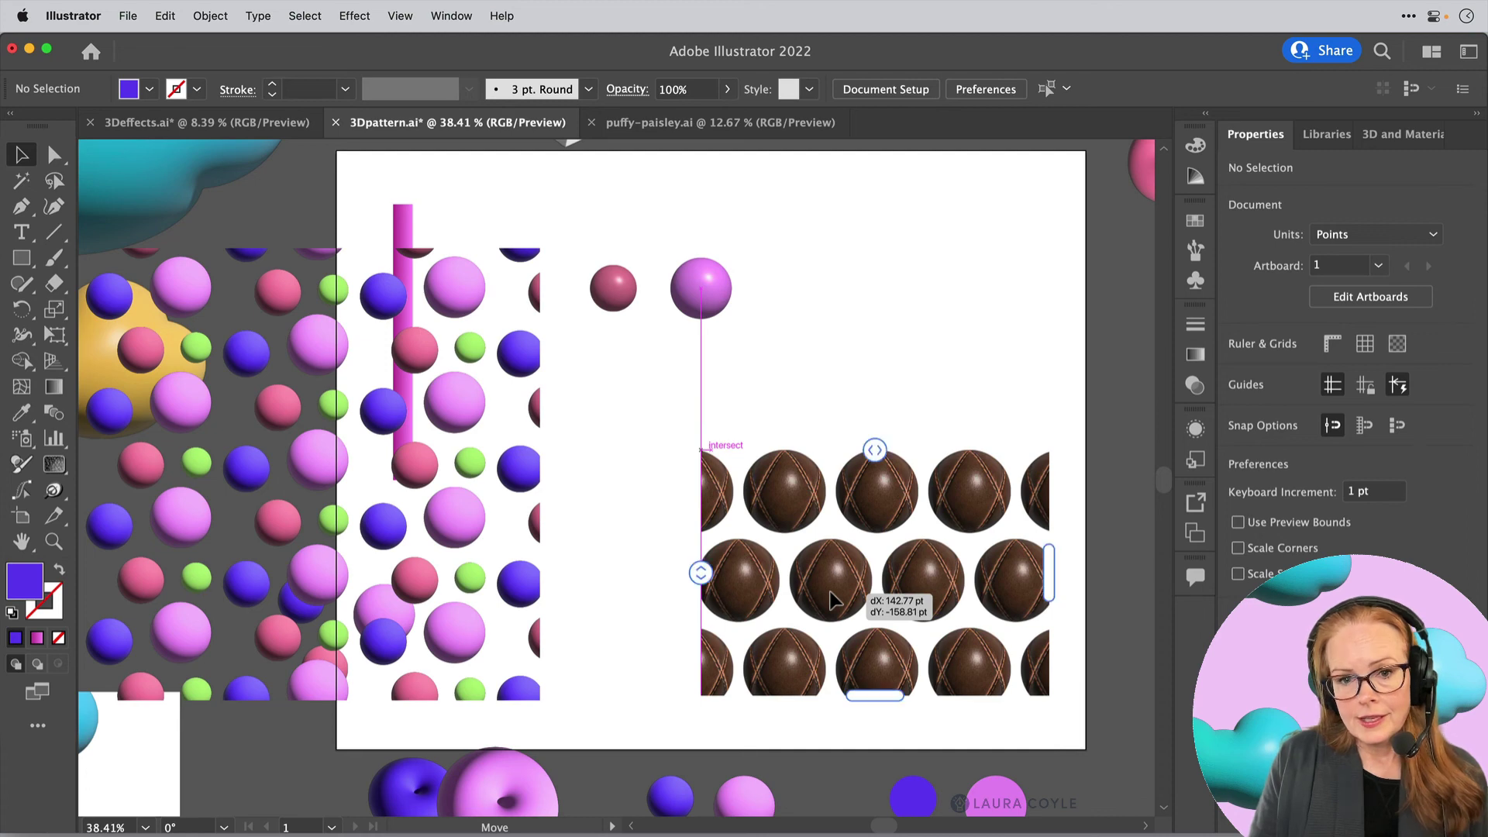
Move the magenta sphere image higher up on the artboard, to Y −168.163 pt
left_click(716, 298)
scroll(781, 397, "up", 3)
scroll(555, 395, "right", 4)
scroll(555, 396, "up", 2)
scroll(522, 489, "up", 3)
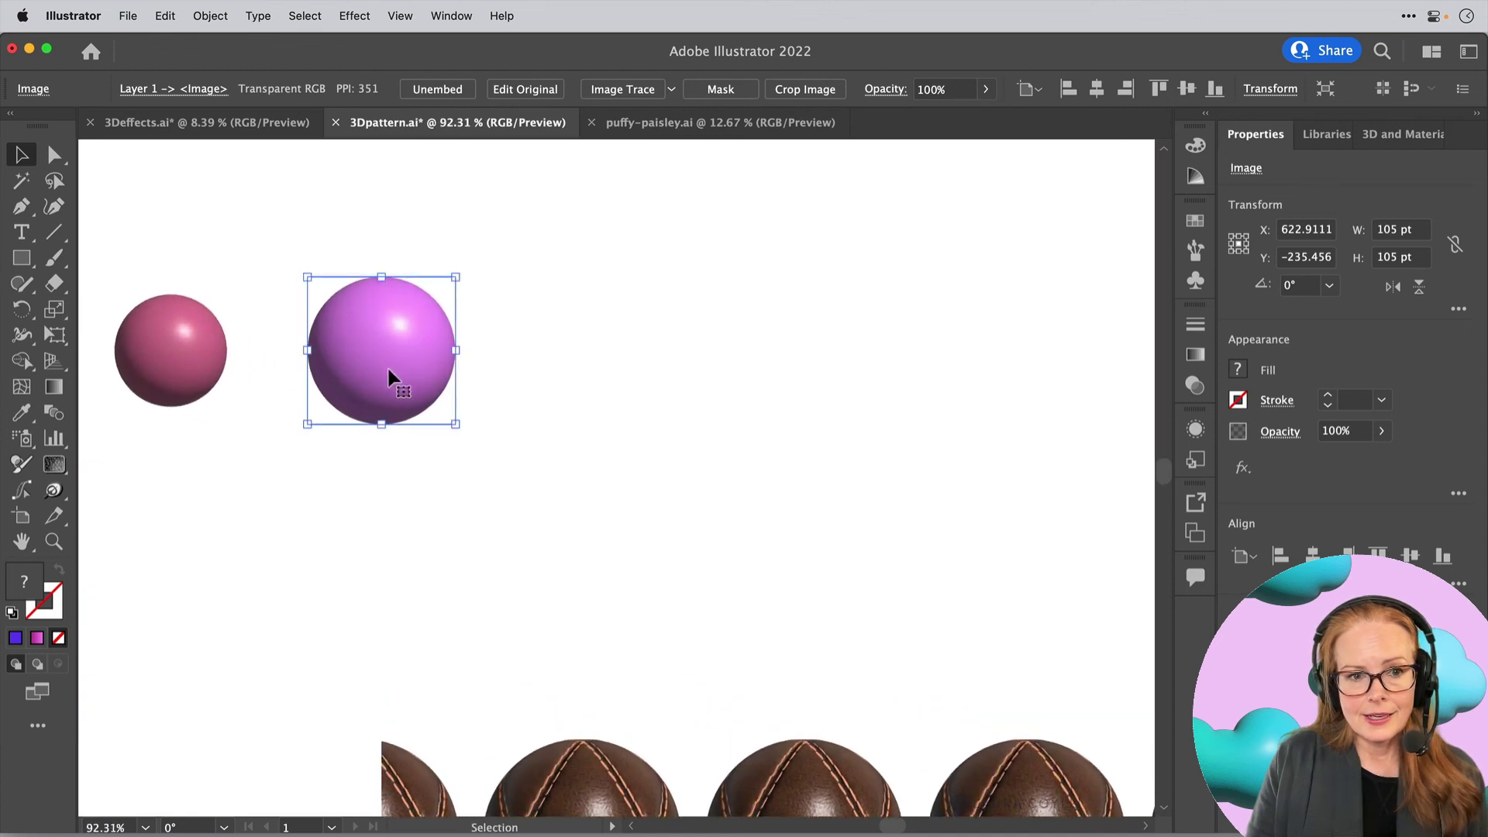
left_click_drag(388, 375, 386, 279)
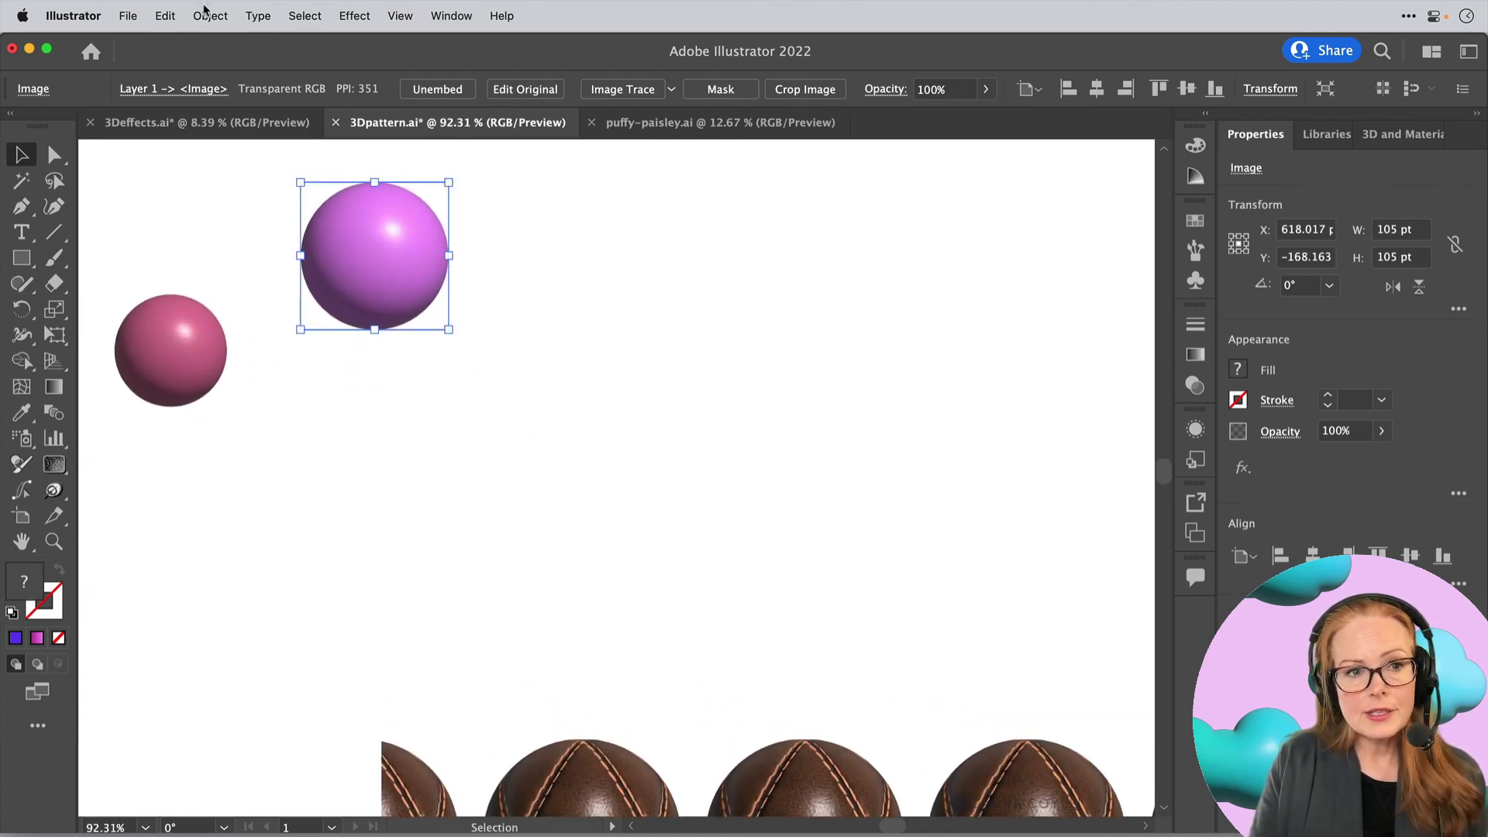
Check Object > Repeat for the image and find it unavailable
left_click(206, 16)
mouse_move(286, 534)
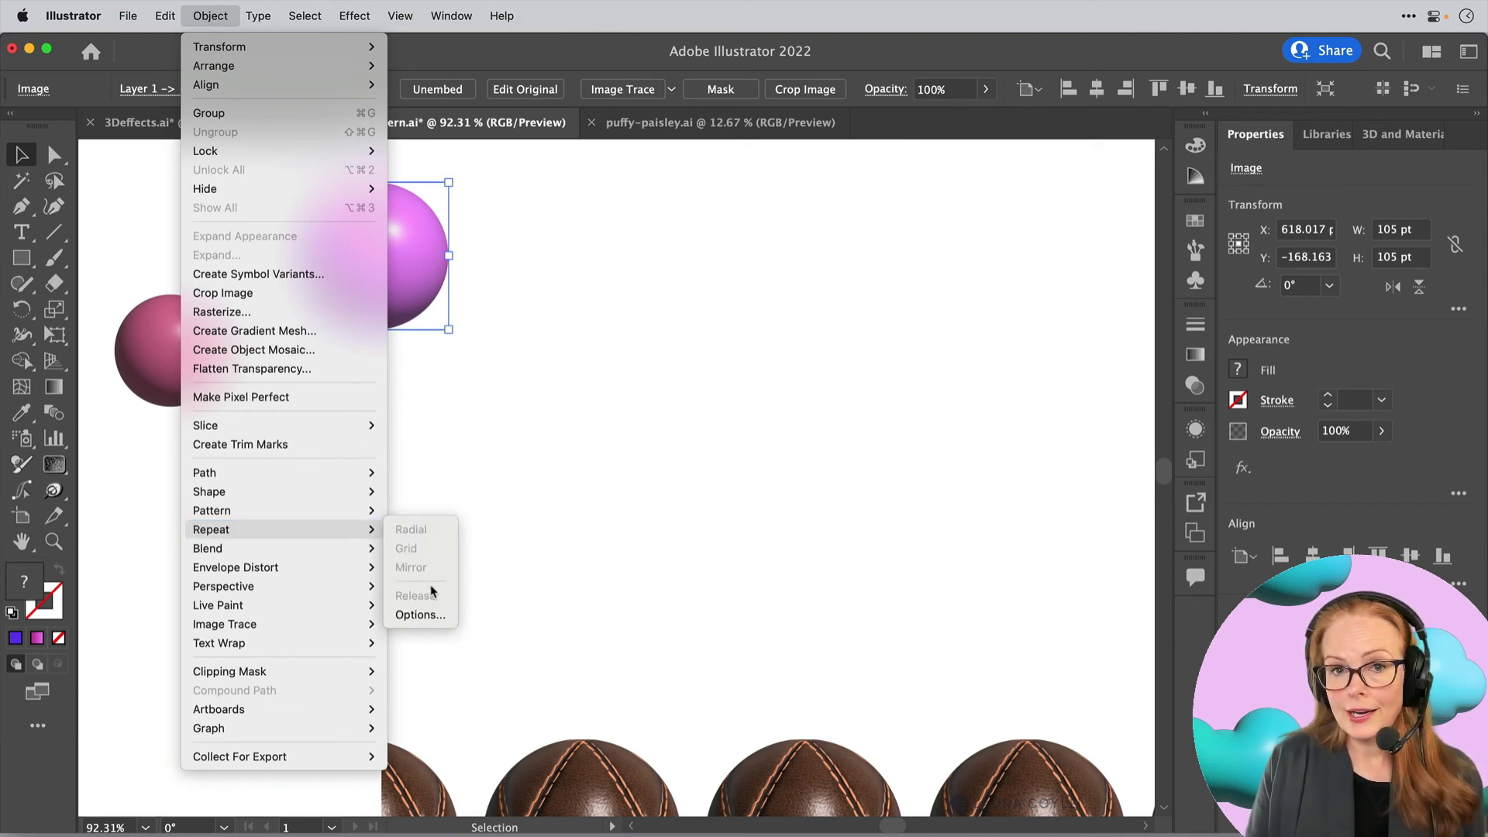
left_click(597, 496)
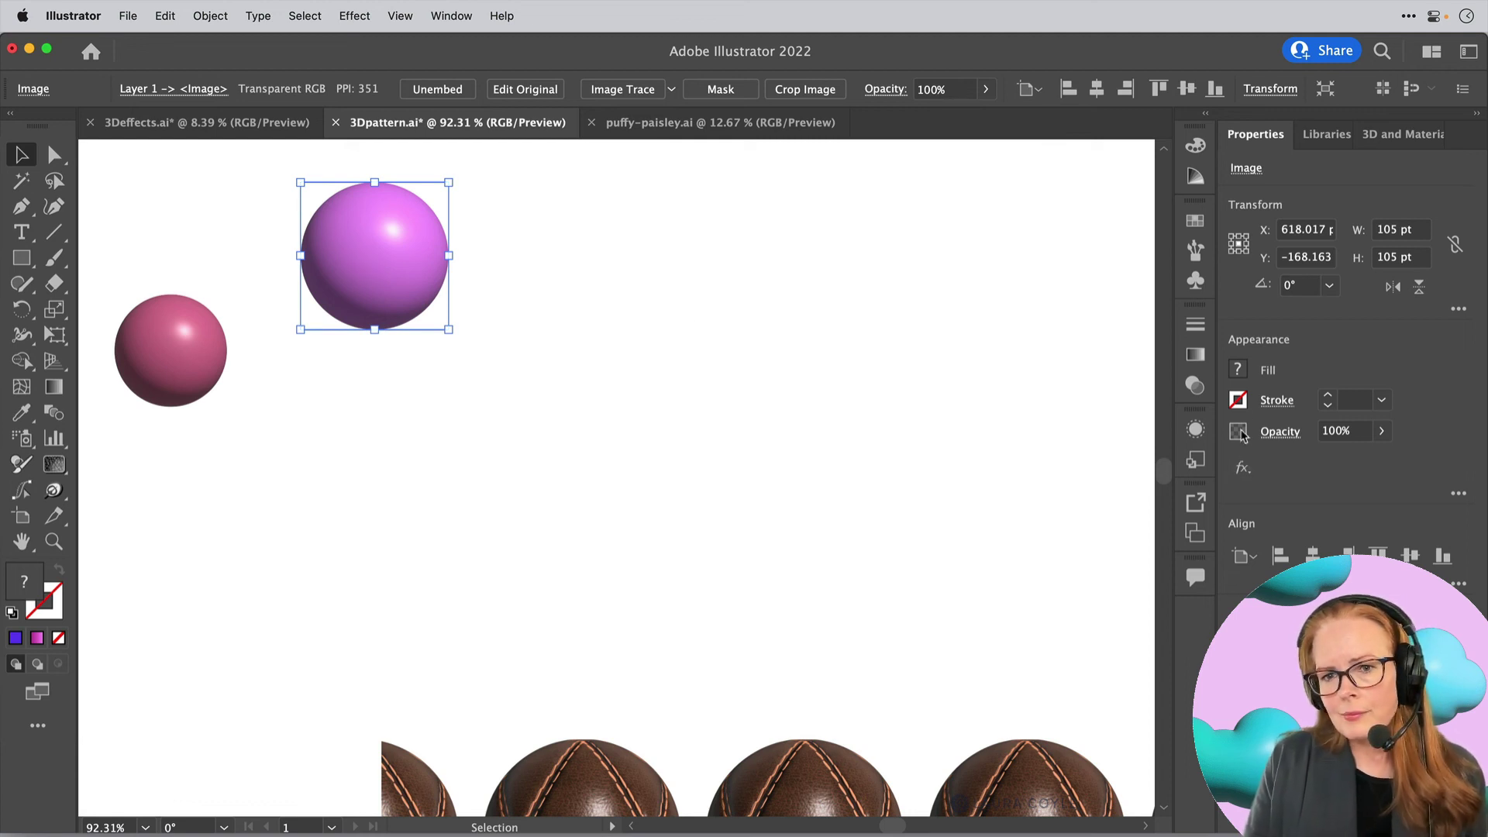
Save the magenta sphere as a new symbol in the Symbols panel
left_click(1195, 281)
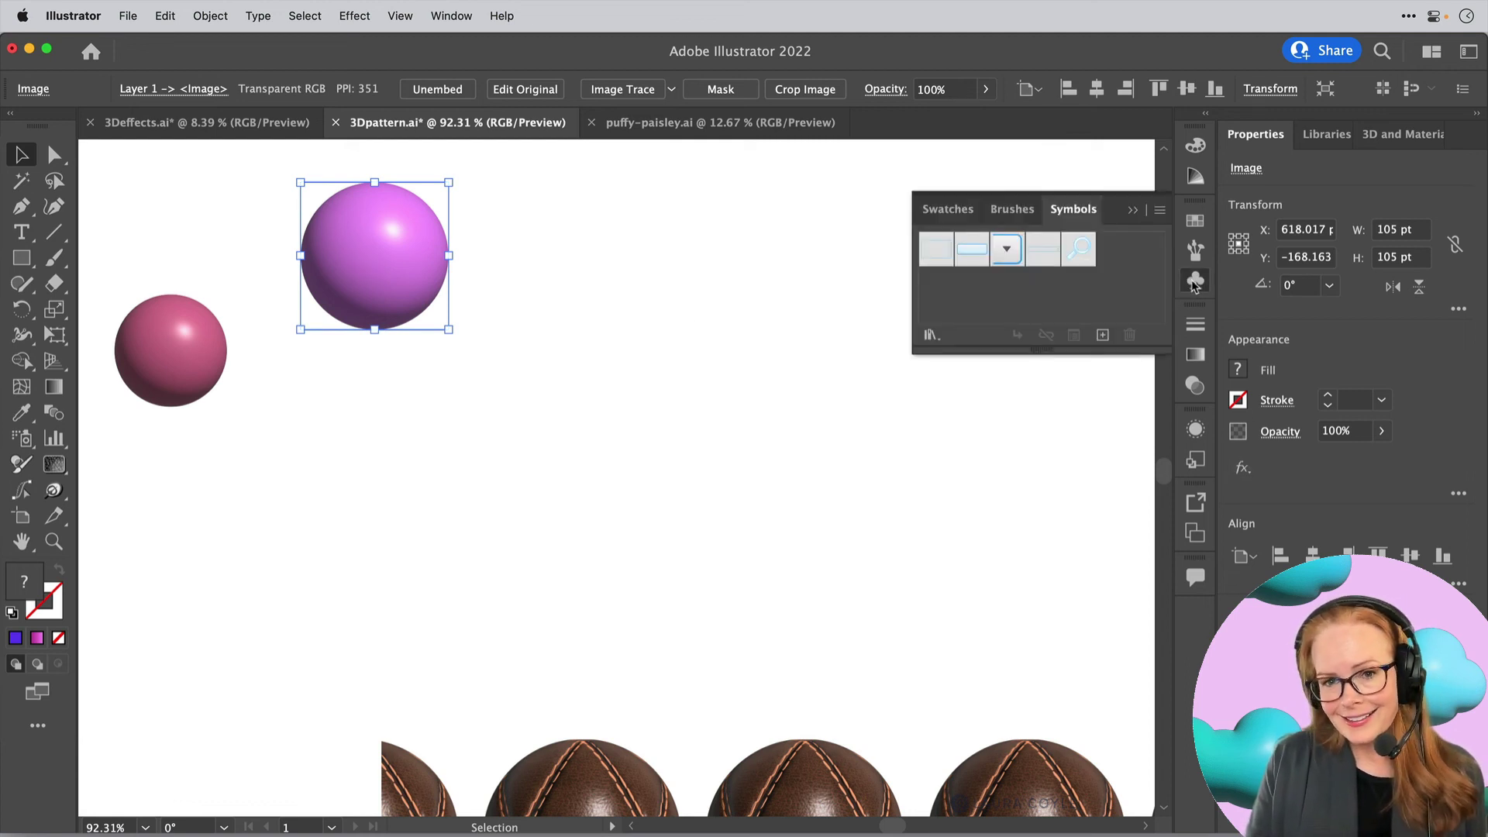
left_click_drag(385, 253, 1119, 290)
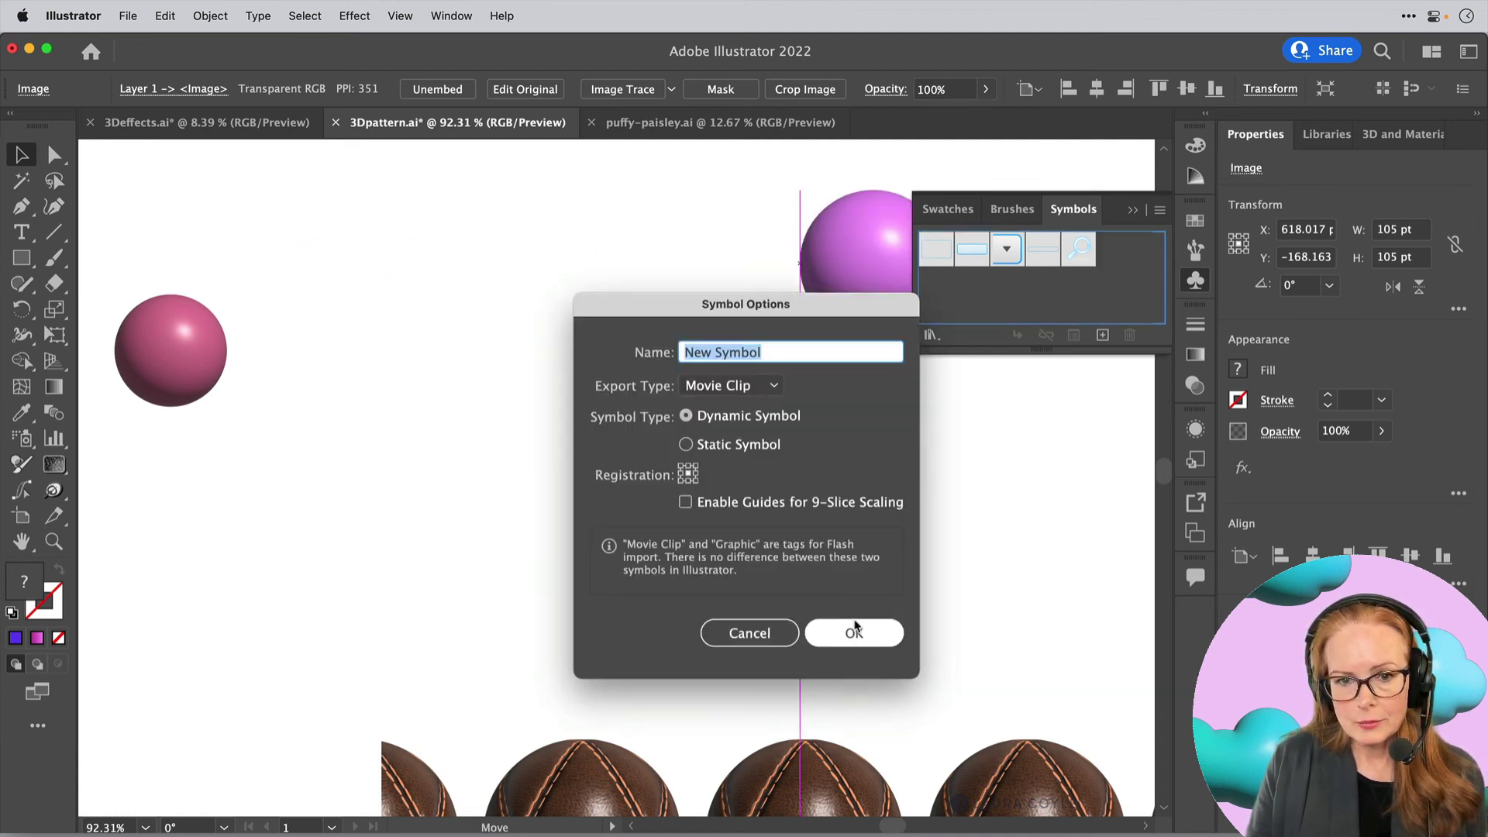
left_click(858, 631)
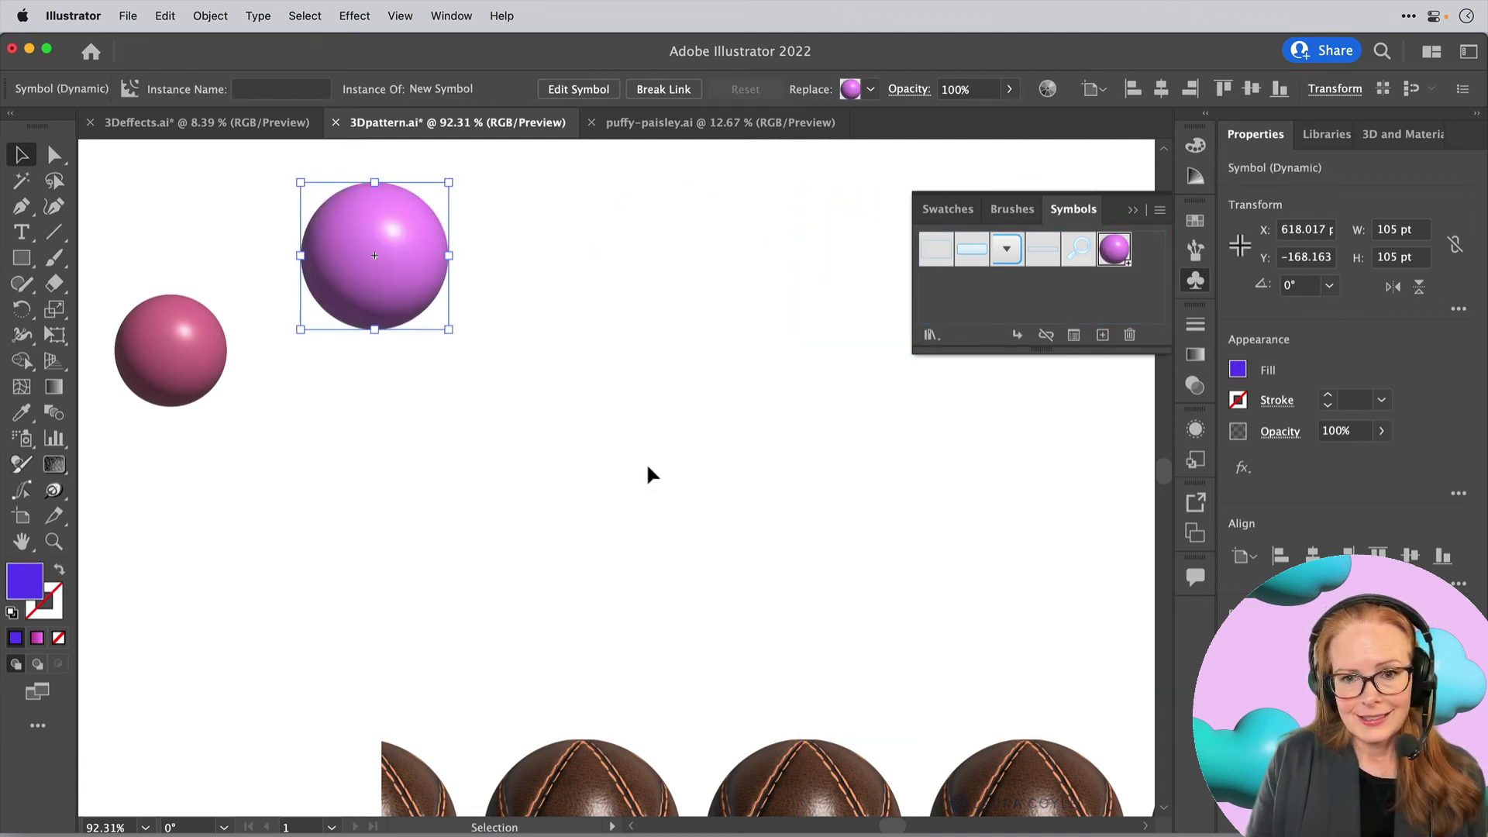
Apply Object > Repeat > Grid to the sphere symbol and extend it to three rows
left_click(213, 17)
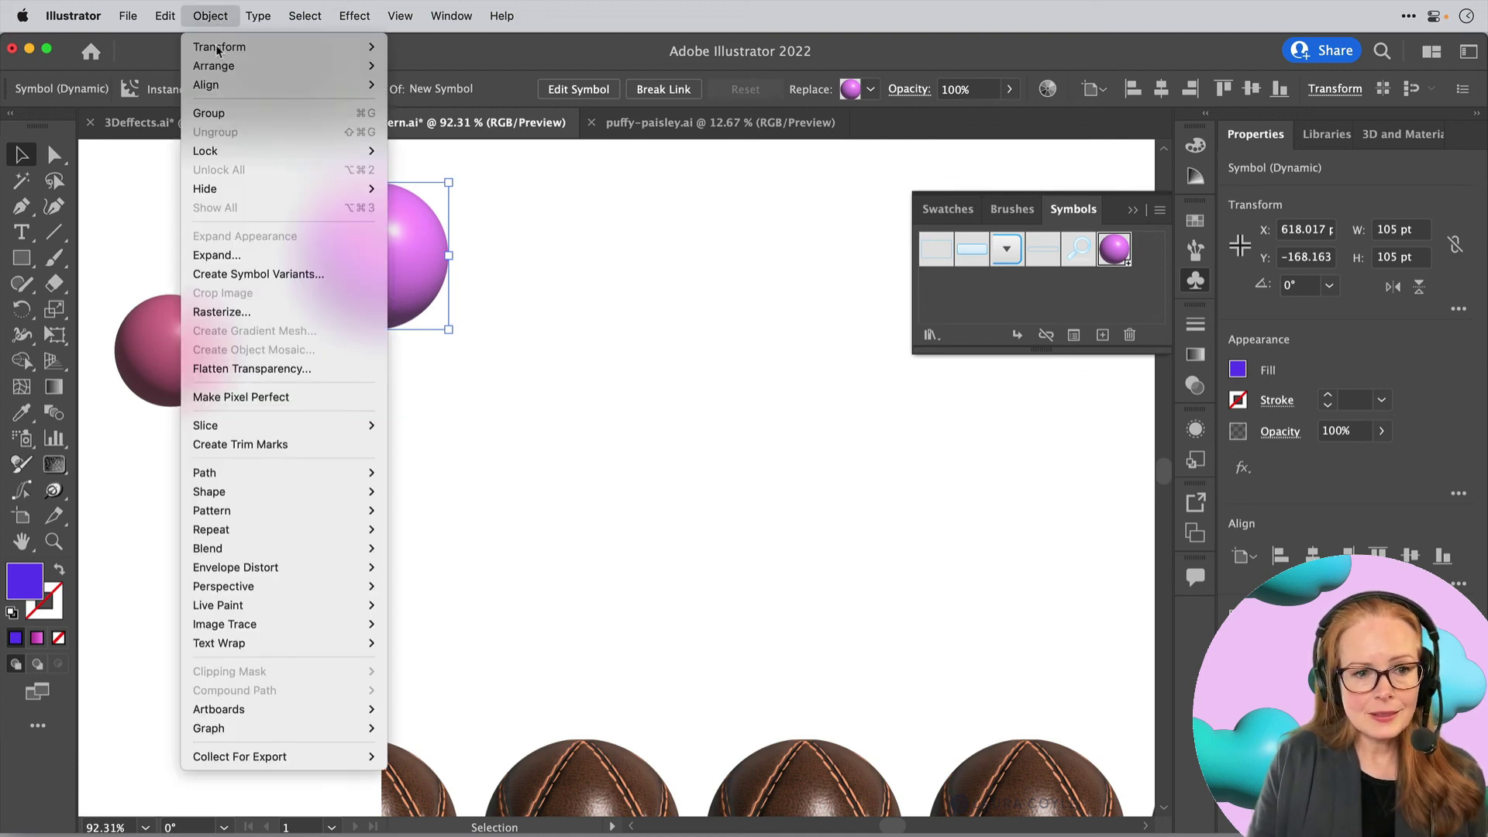
mouse_move(269, 532)
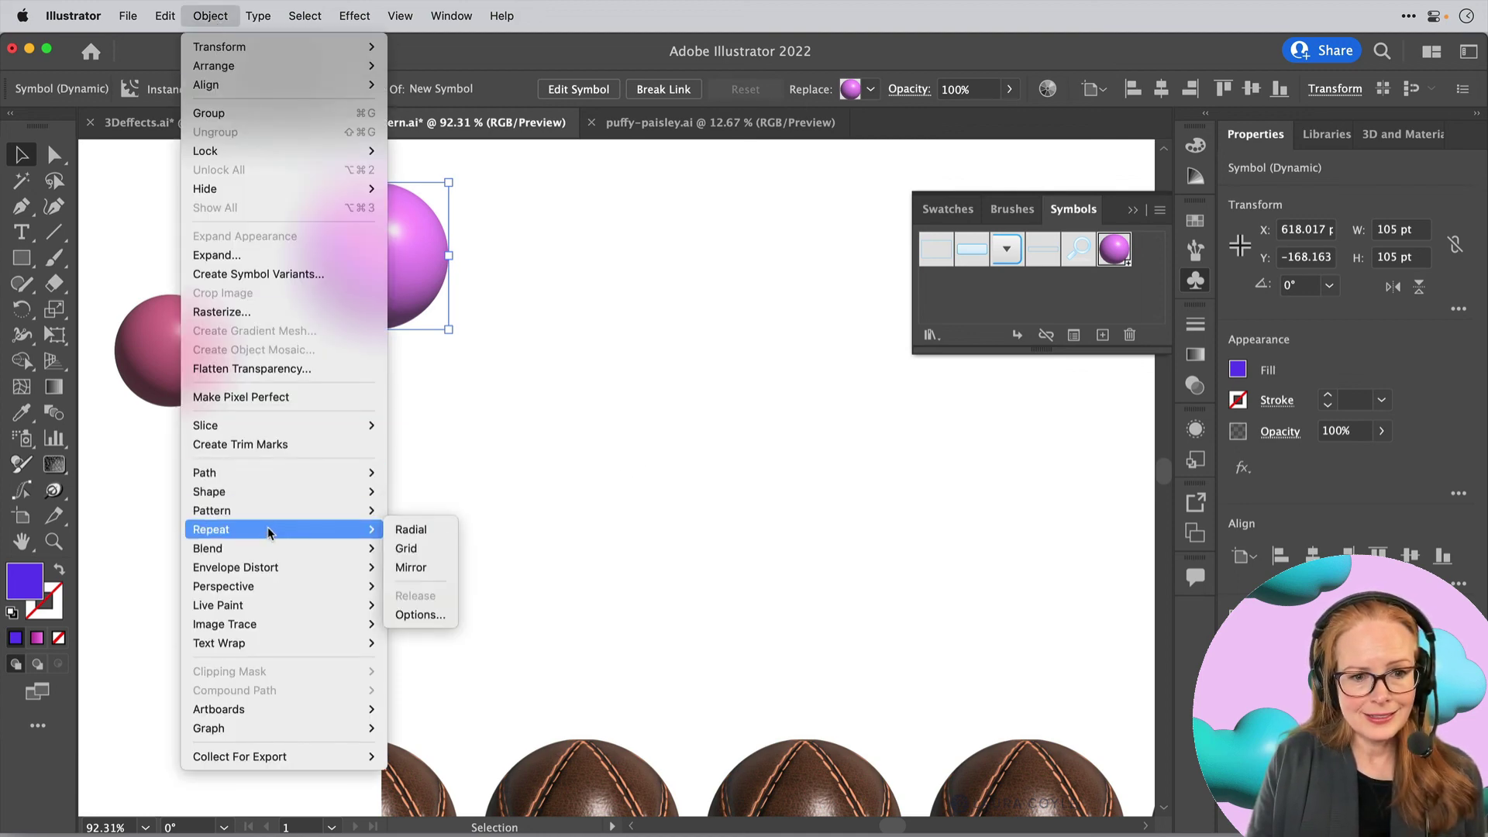
left_click(407, 549)
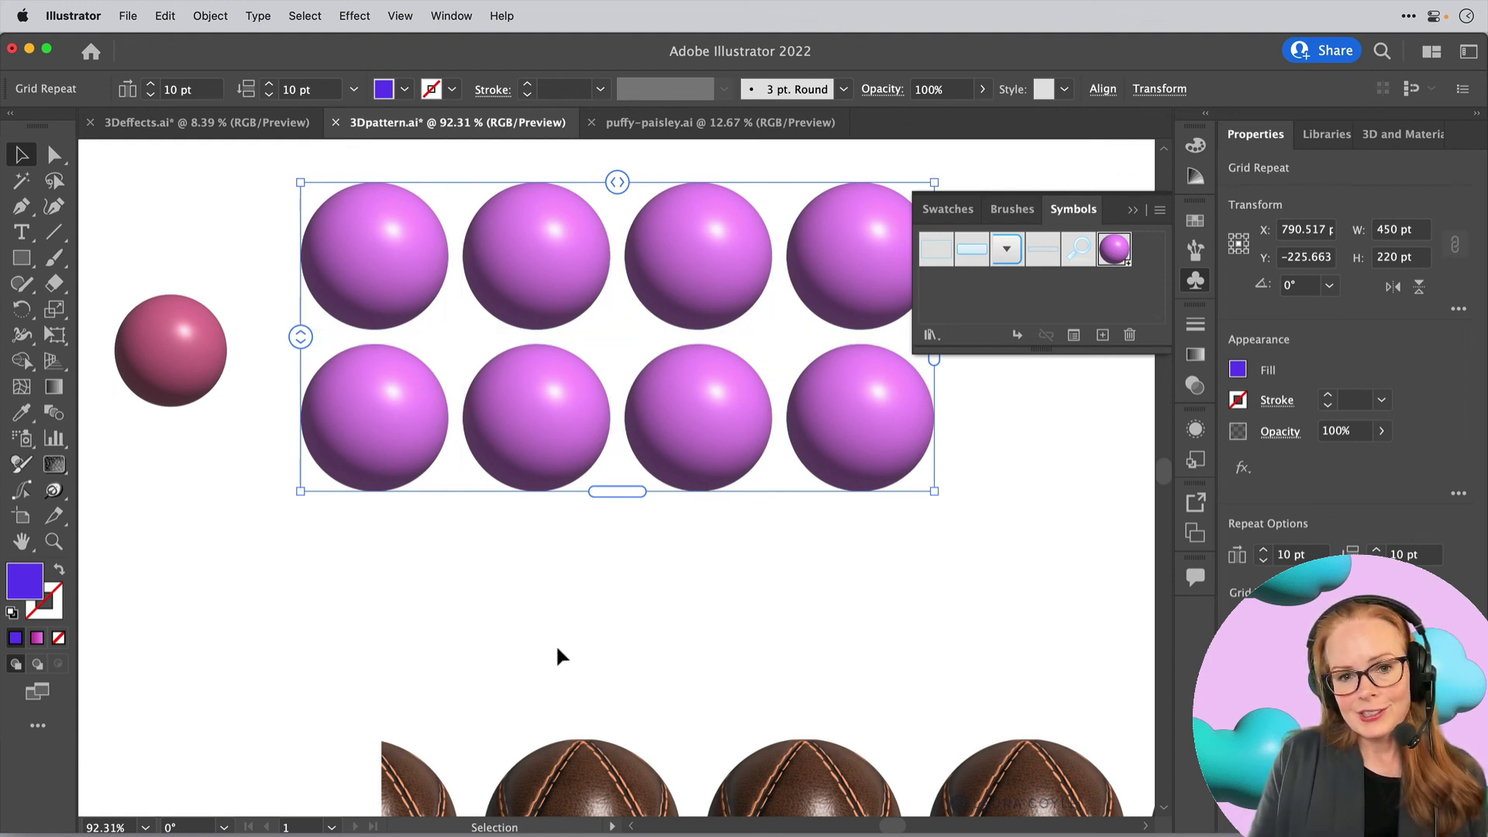
left_click_drag(630, 492, 645, 625)
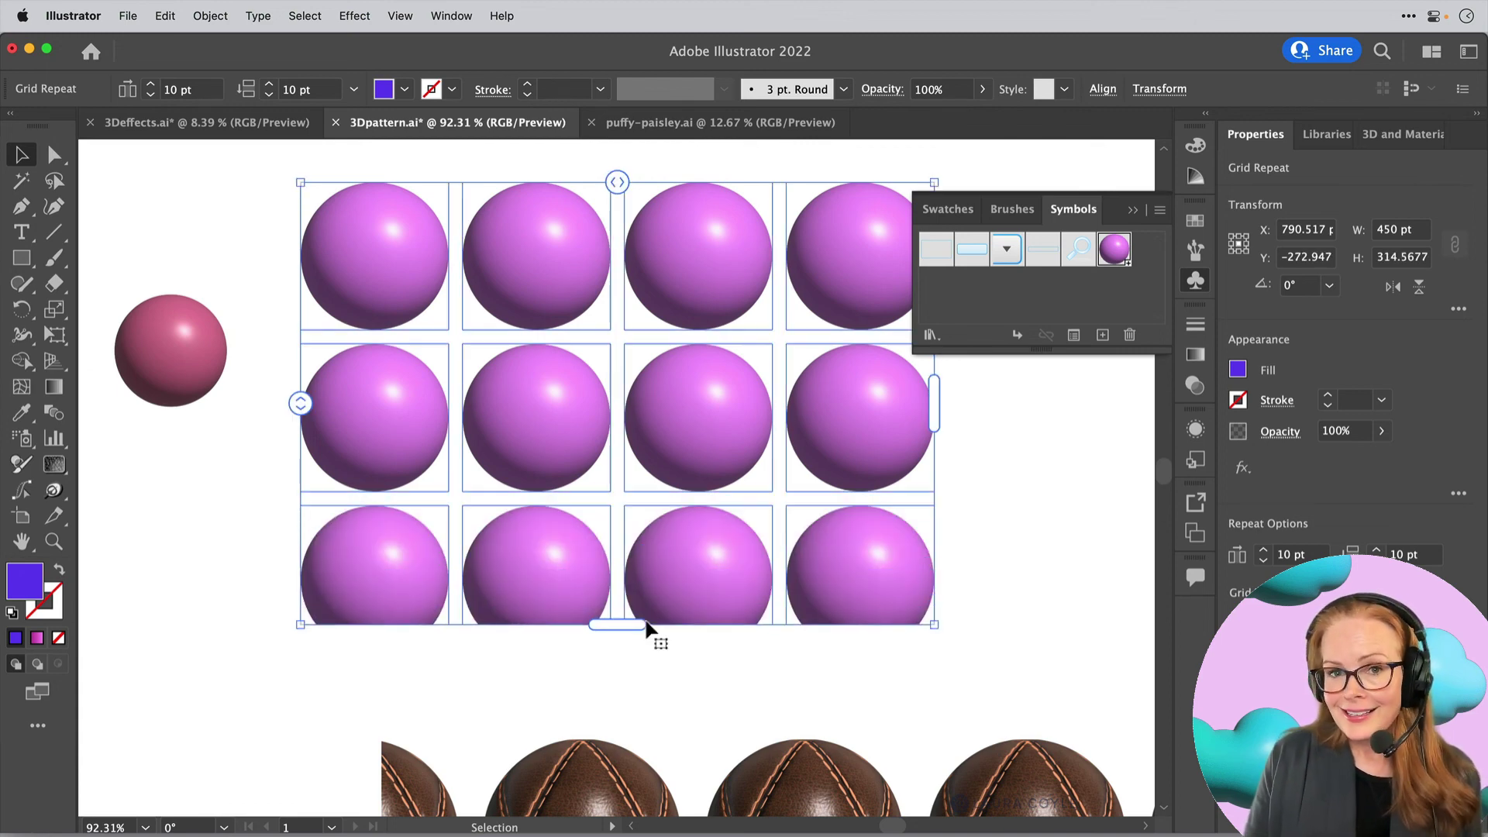